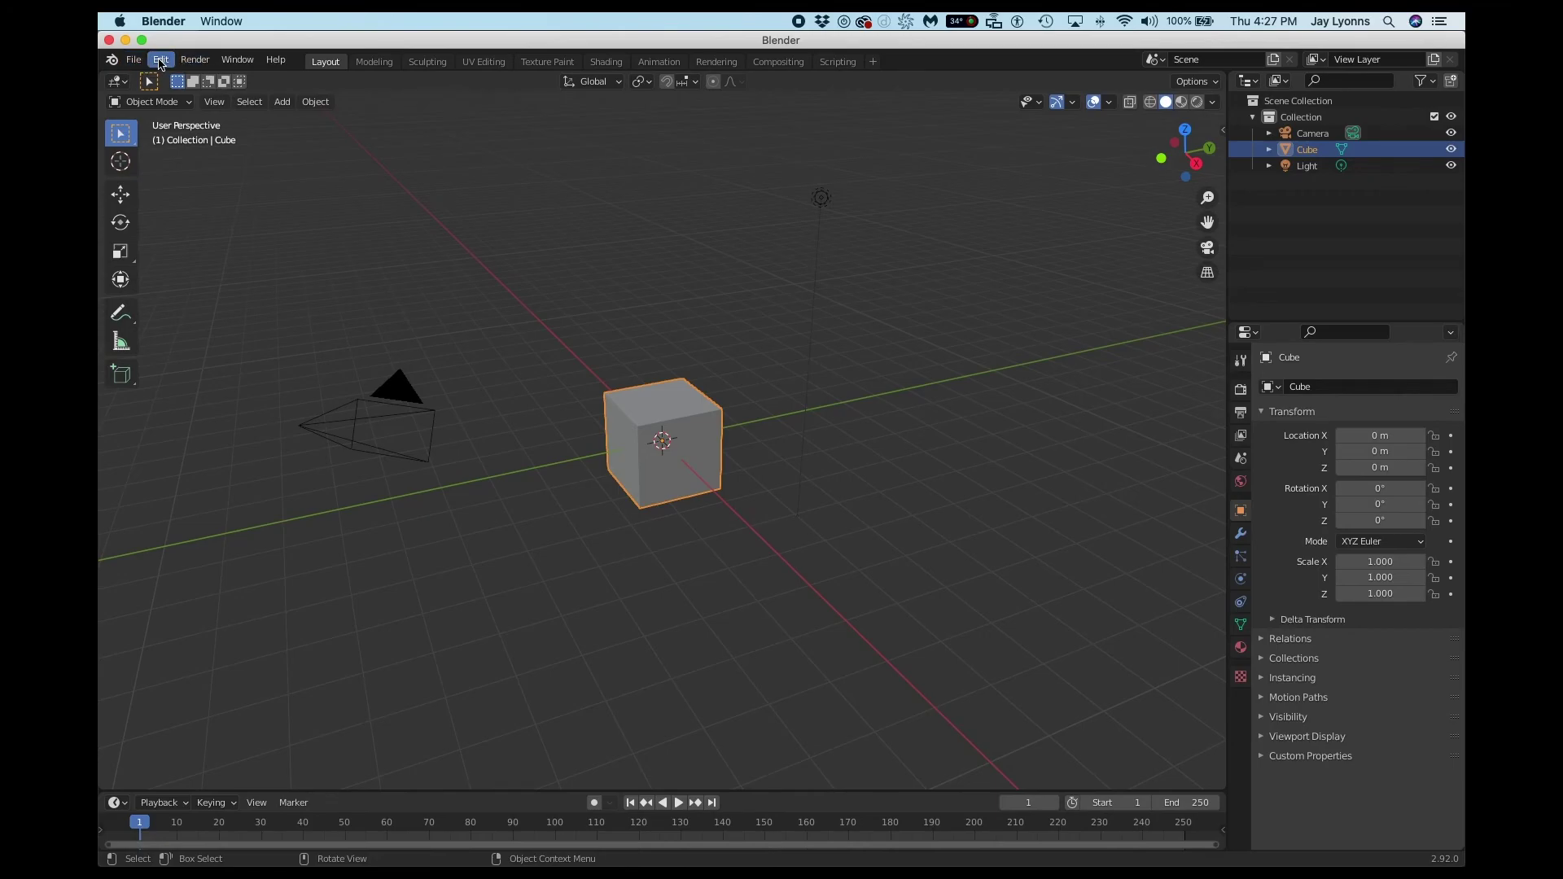
# Open Preferences, keep Emulate 3 Button Mouse on, and show the unfiltered Add-ons list.
pyautogui.click(163, 62)
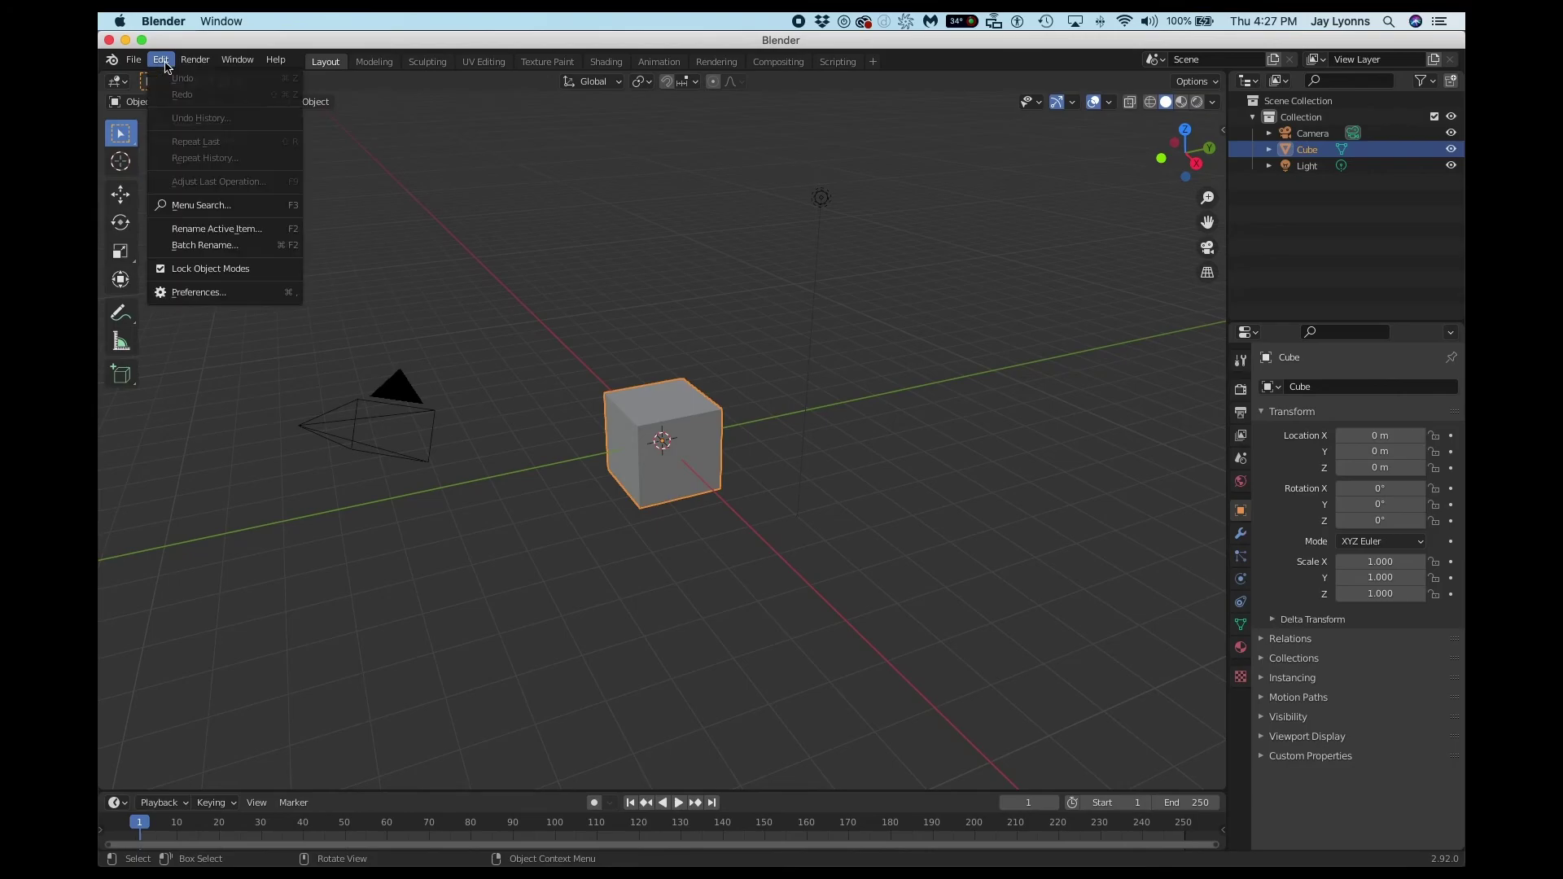
pyautogui.click(206, 293)
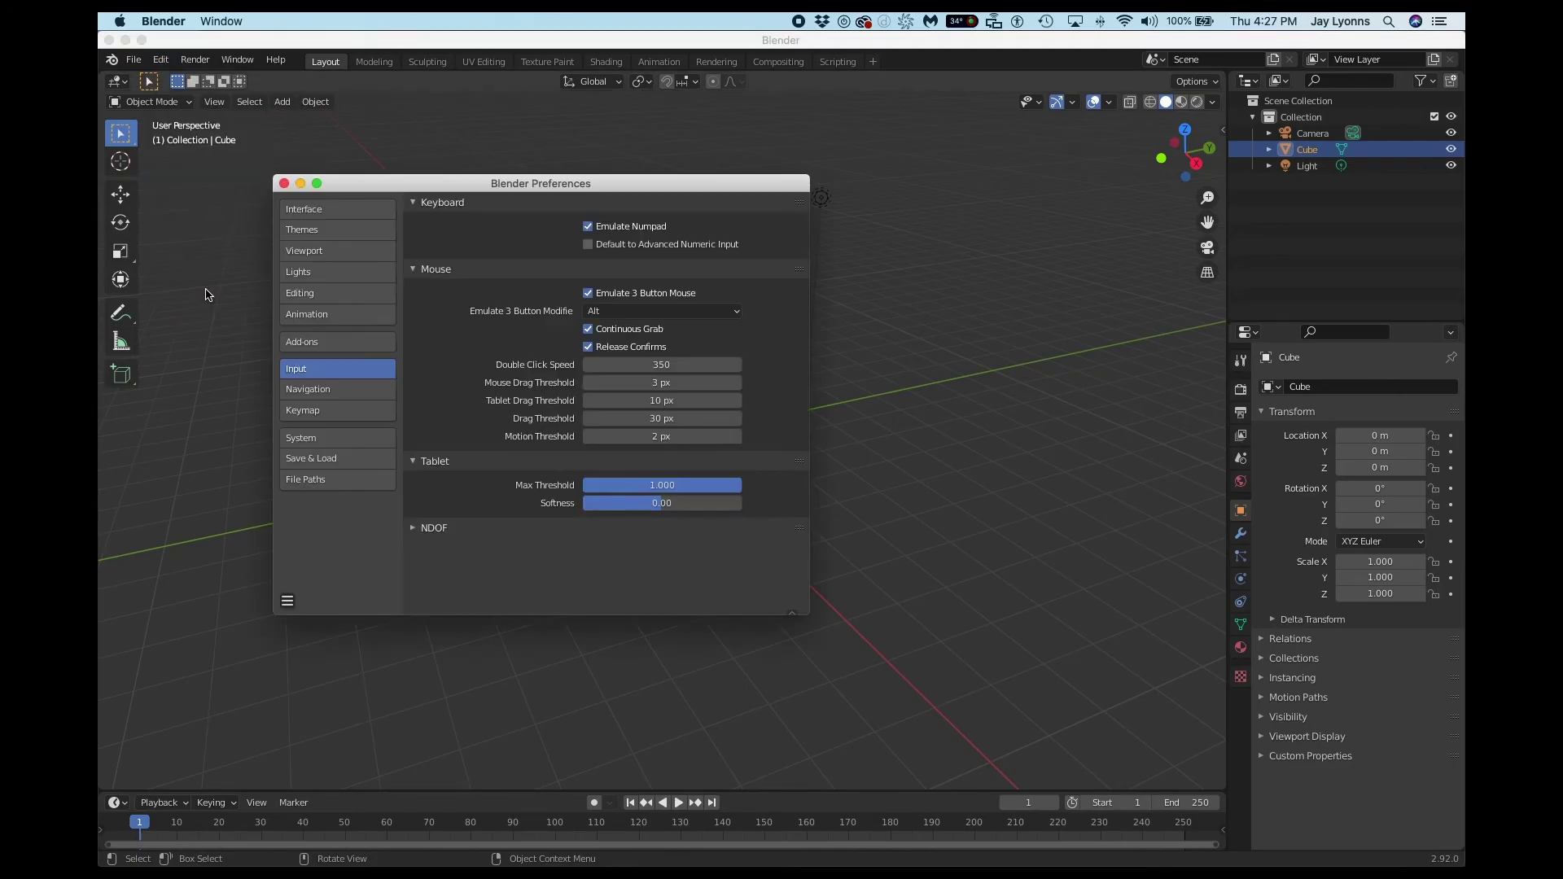
pyautogui.moveTo(496, 184); pyautogui.dragTo(711, 165)
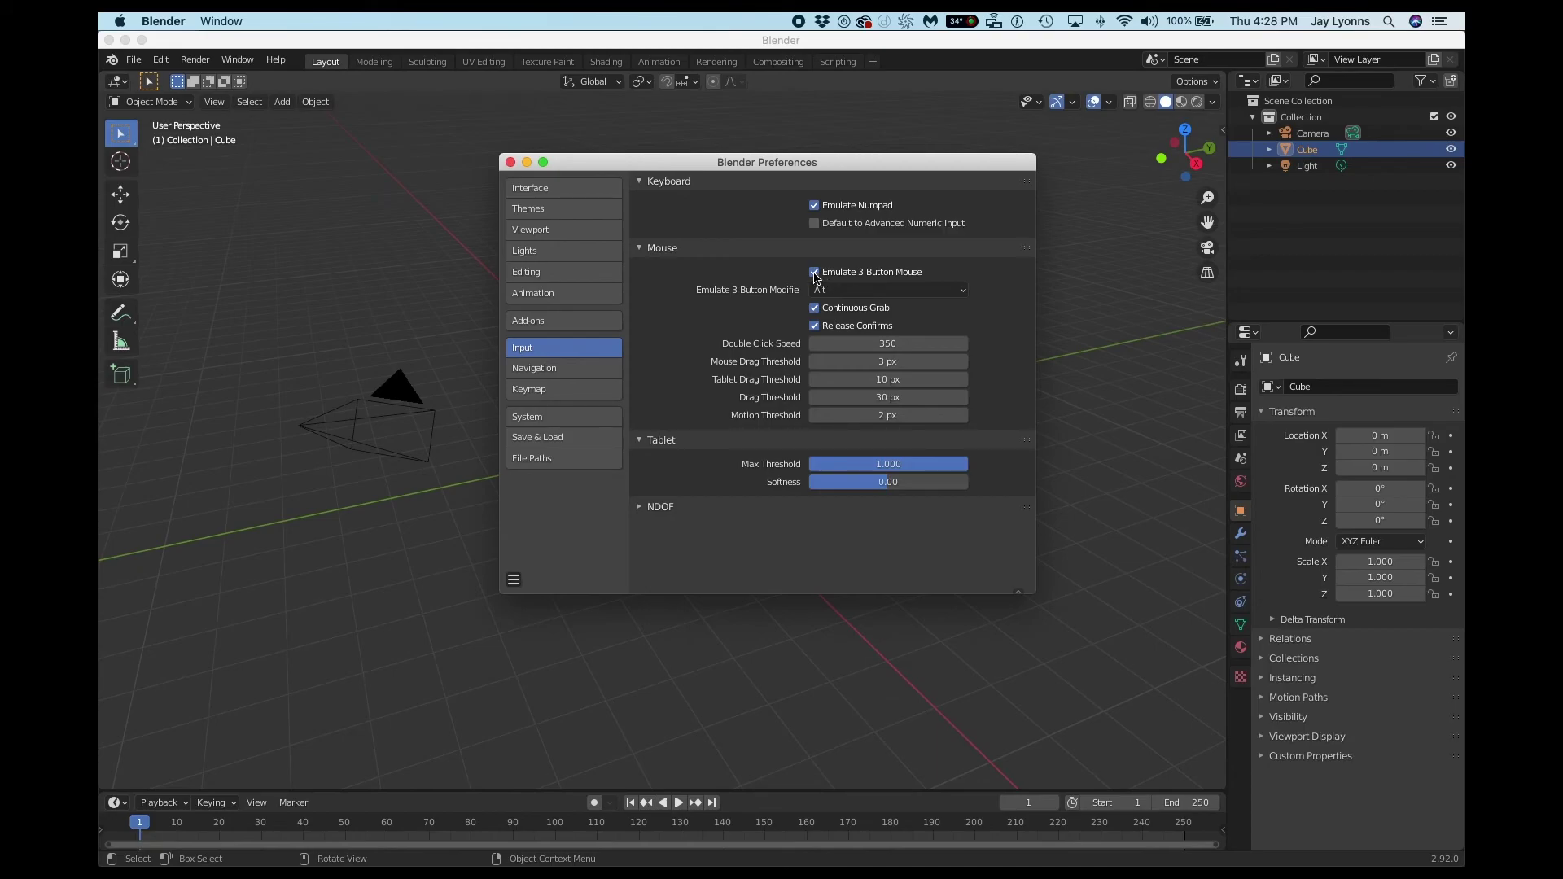
pyautogui.click(816, 273)
pyautogui.click(815, 277)
pyautogui.click(560, 322)
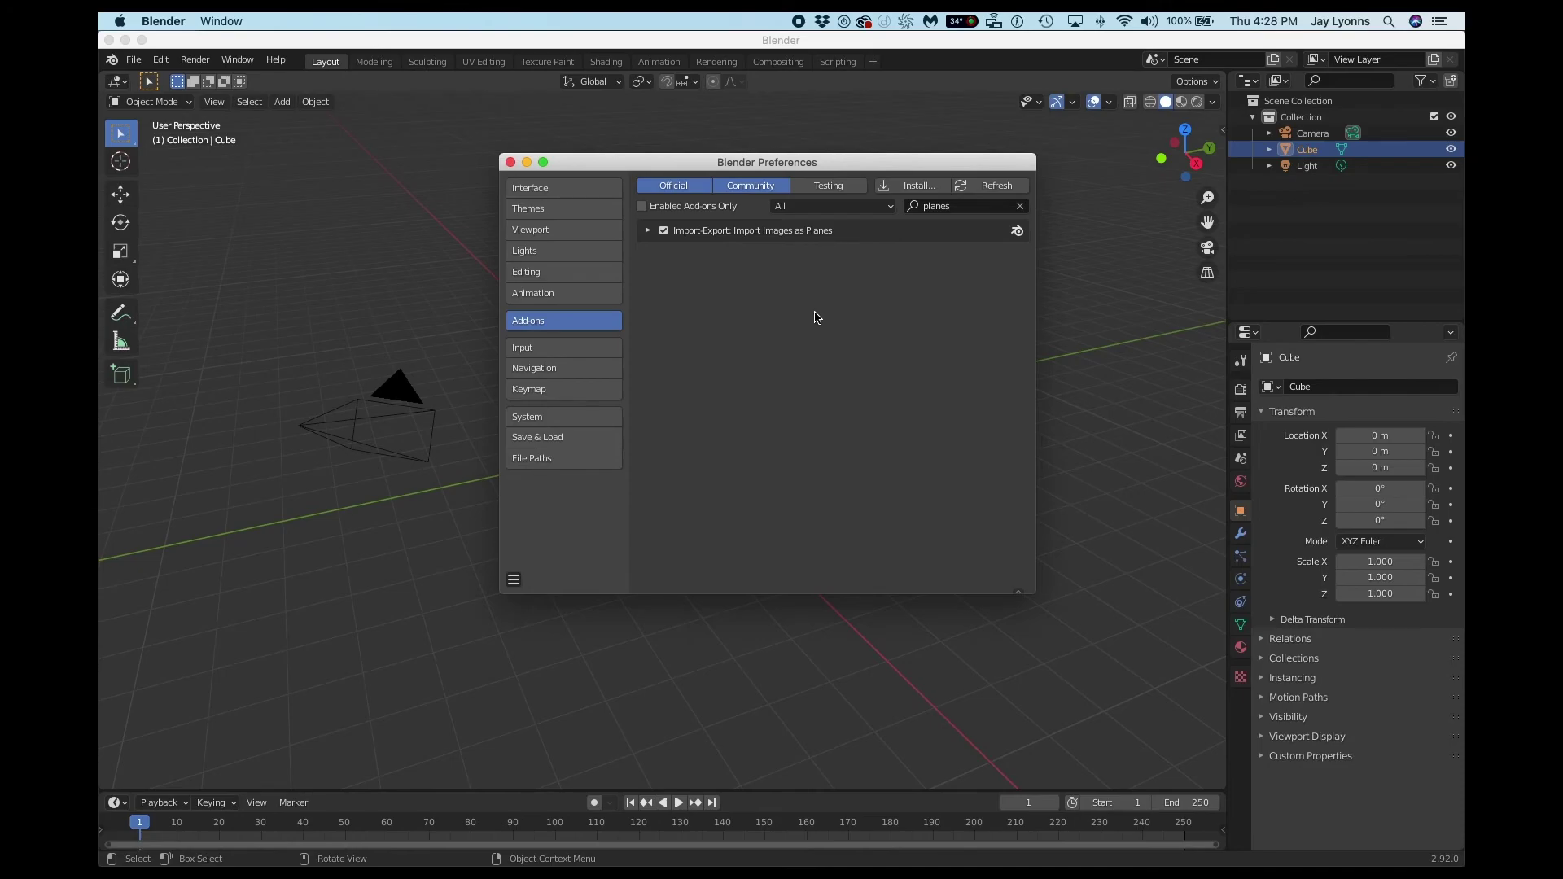
pyautogui.click(1019, 207)
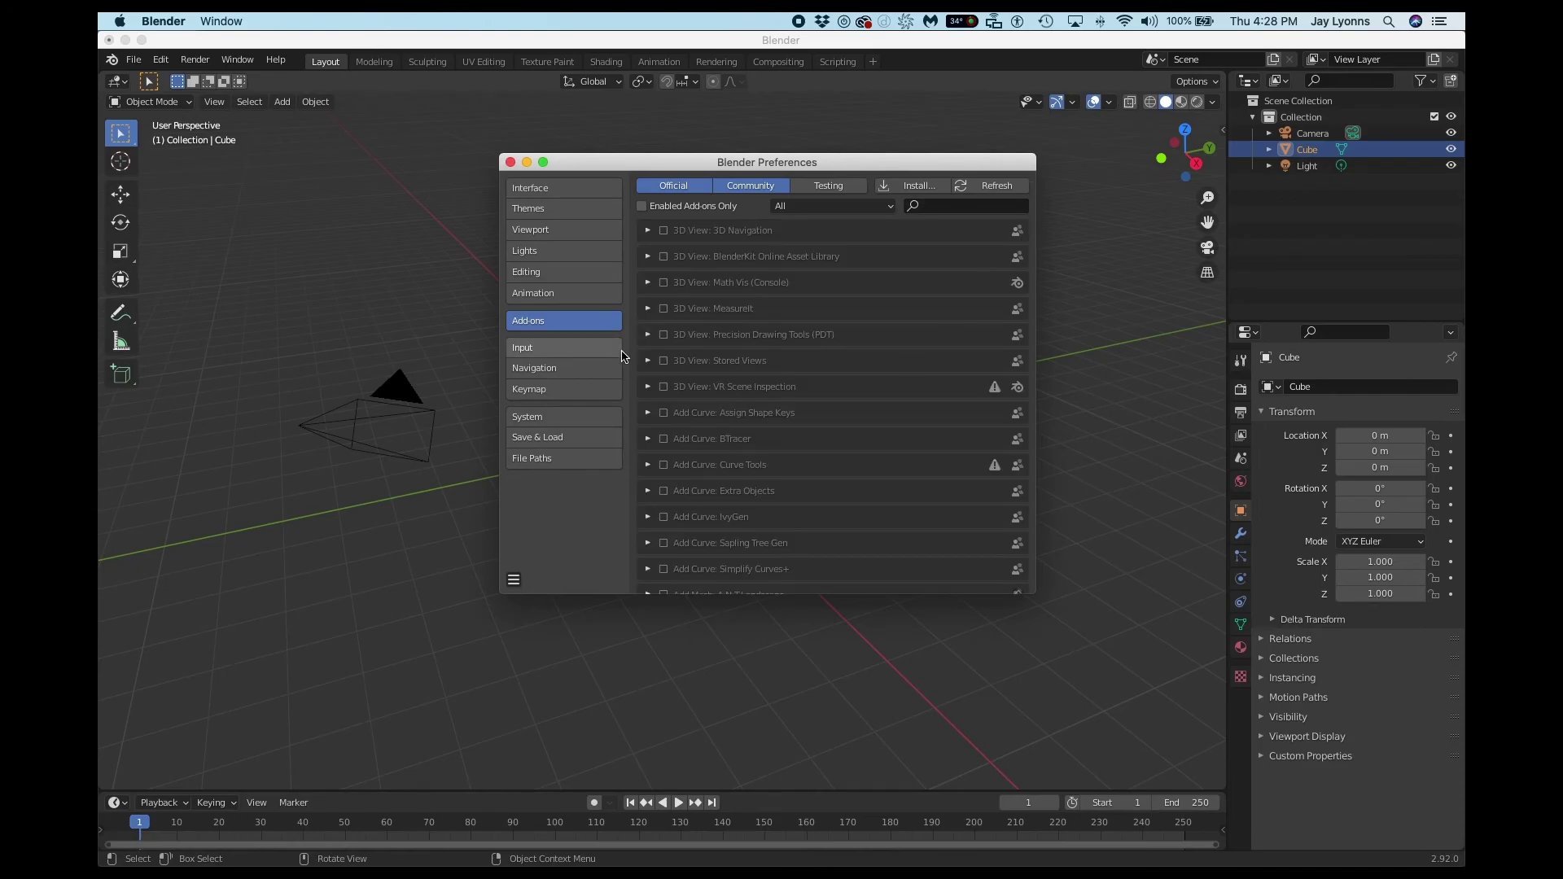
# Search add-ons for 'pla', enable Import Images as Planes, and close Preferences.
pyautogui.click(948, 204)
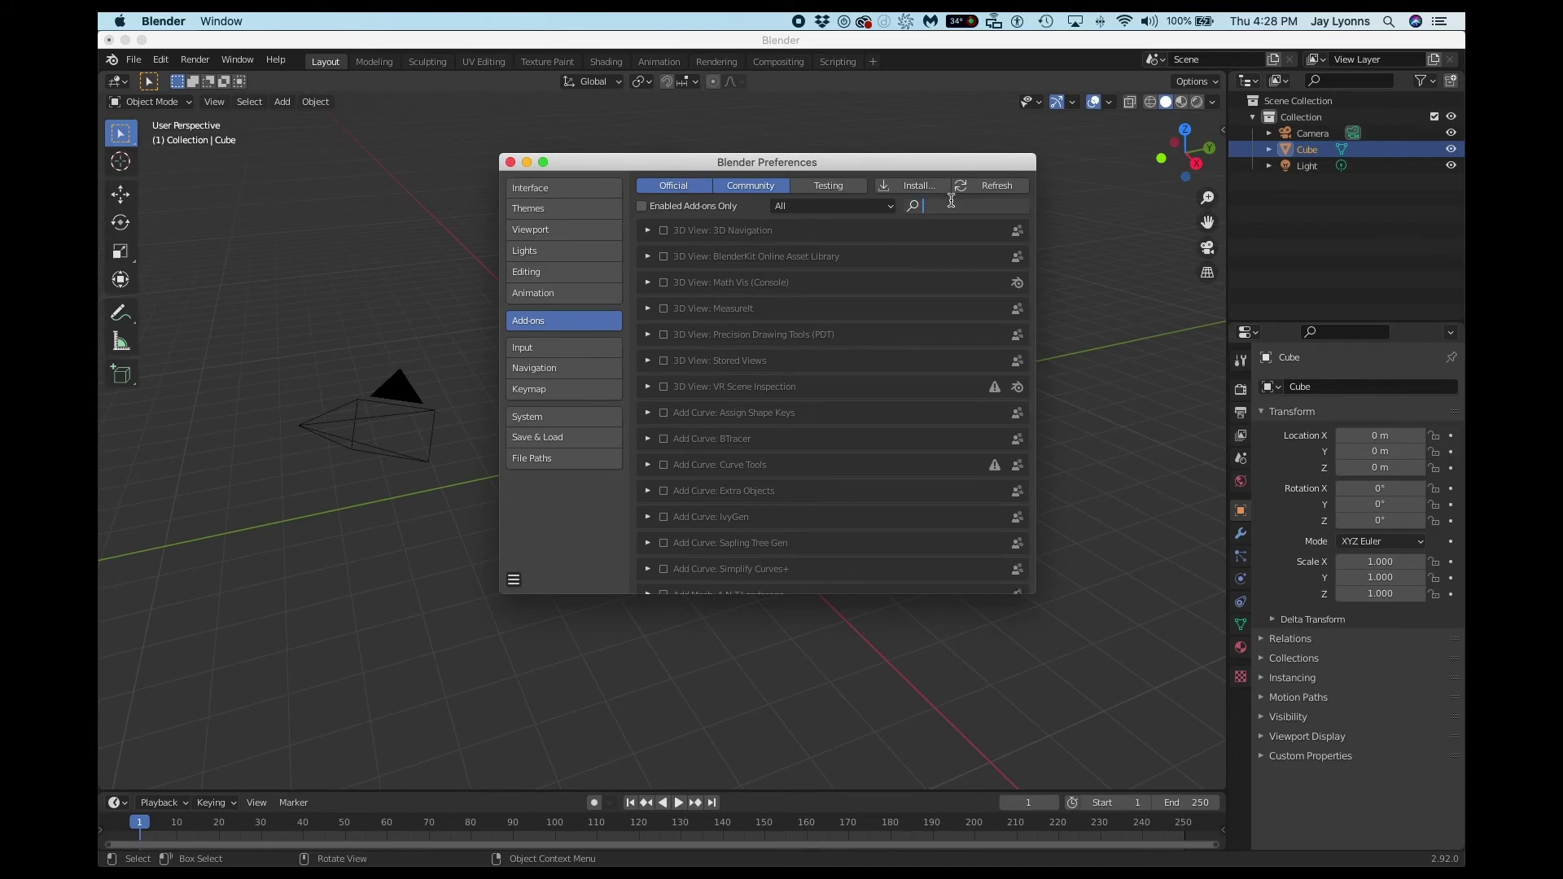
pyautogui.write('planes')
pyautogui.press('Return')
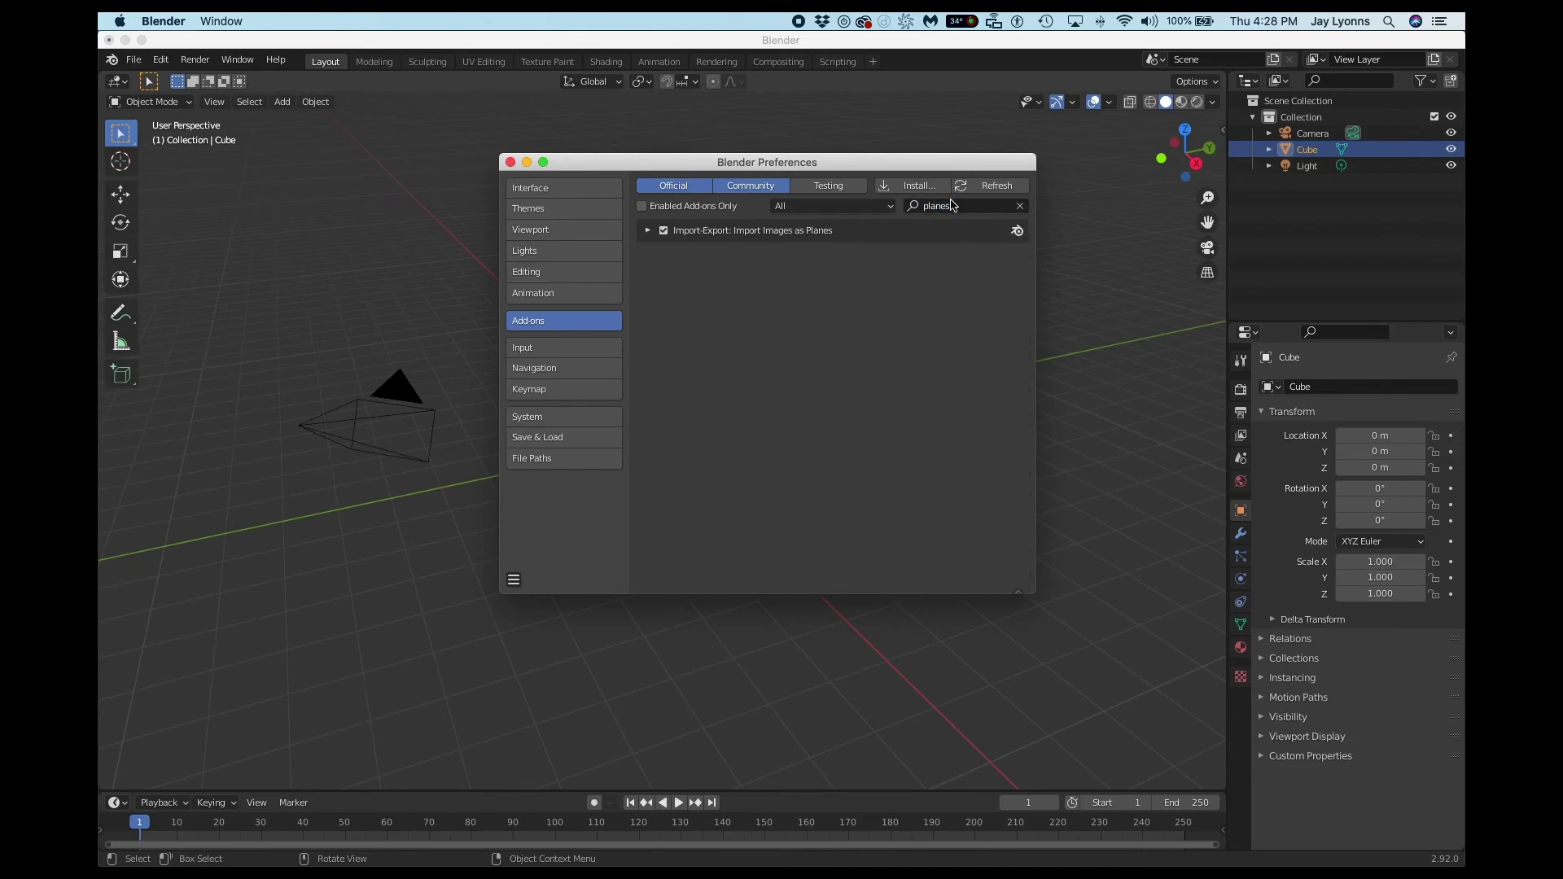
pyautogui.click(663, 232)
pyautogui.click(510, 163)
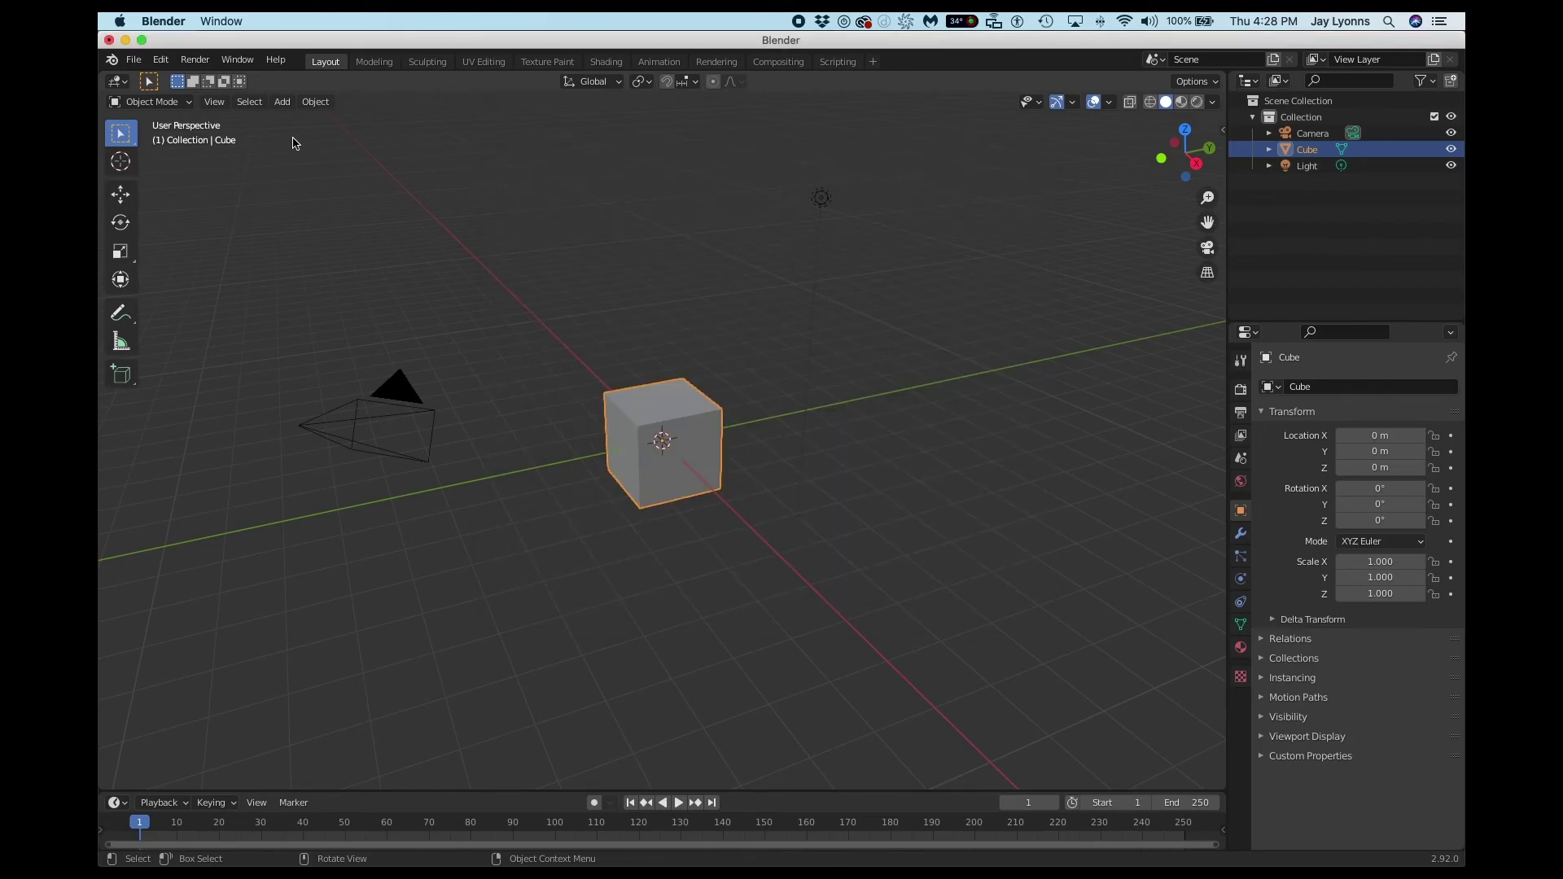
# Start a new 2D Animation file, discarding the unsaved cube scene.
pyautogui.click(133, 61)
pyautogui.moveTo(145, 80)
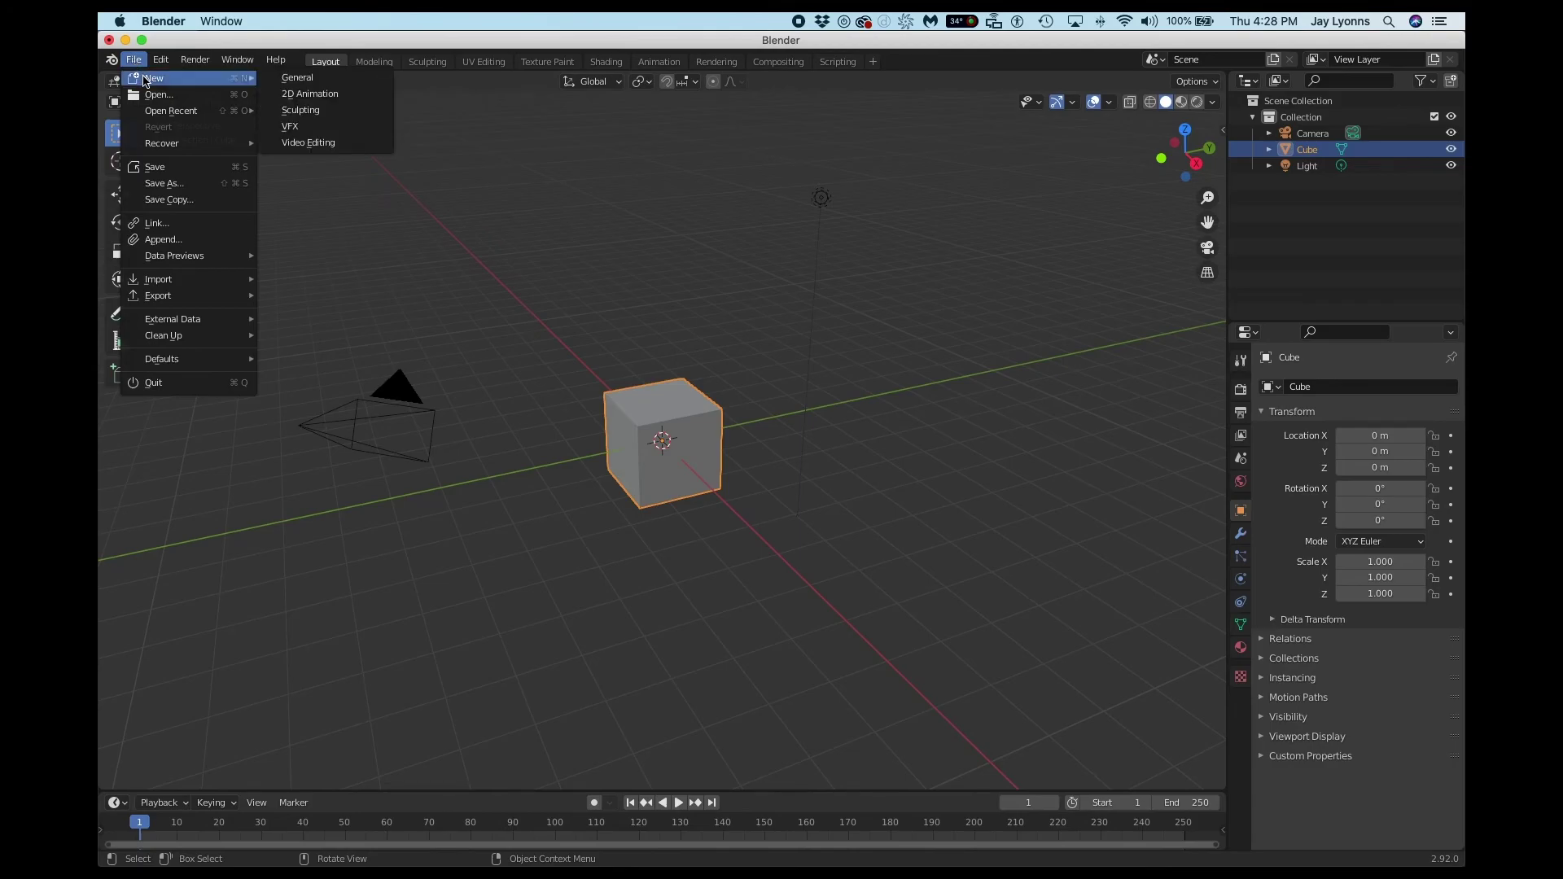
pyautogui.click(312, 95)
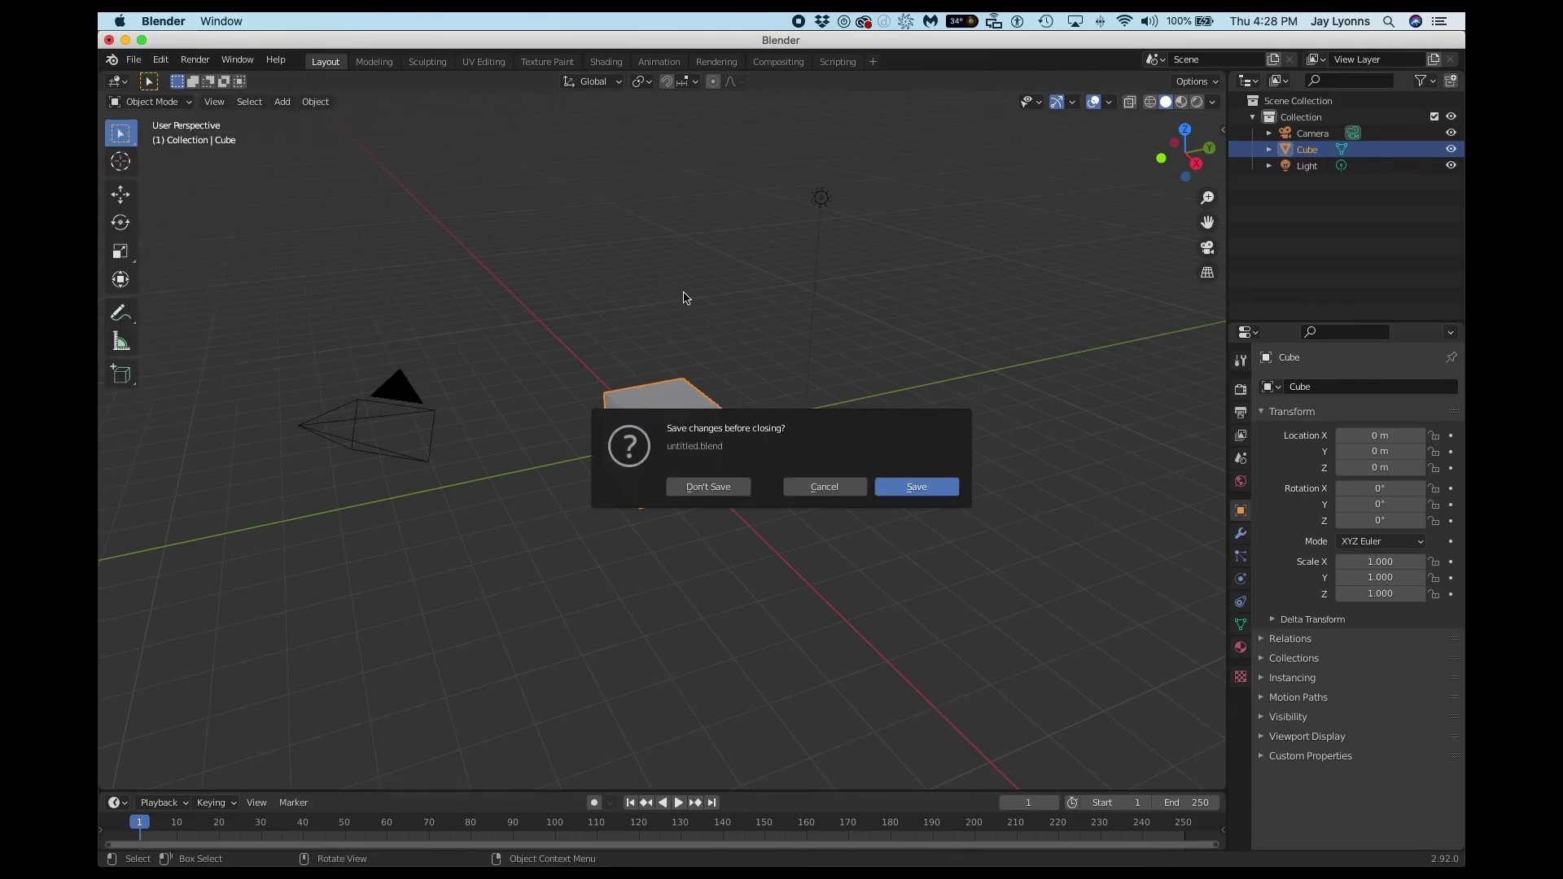
pyautogui.click(718, 487)
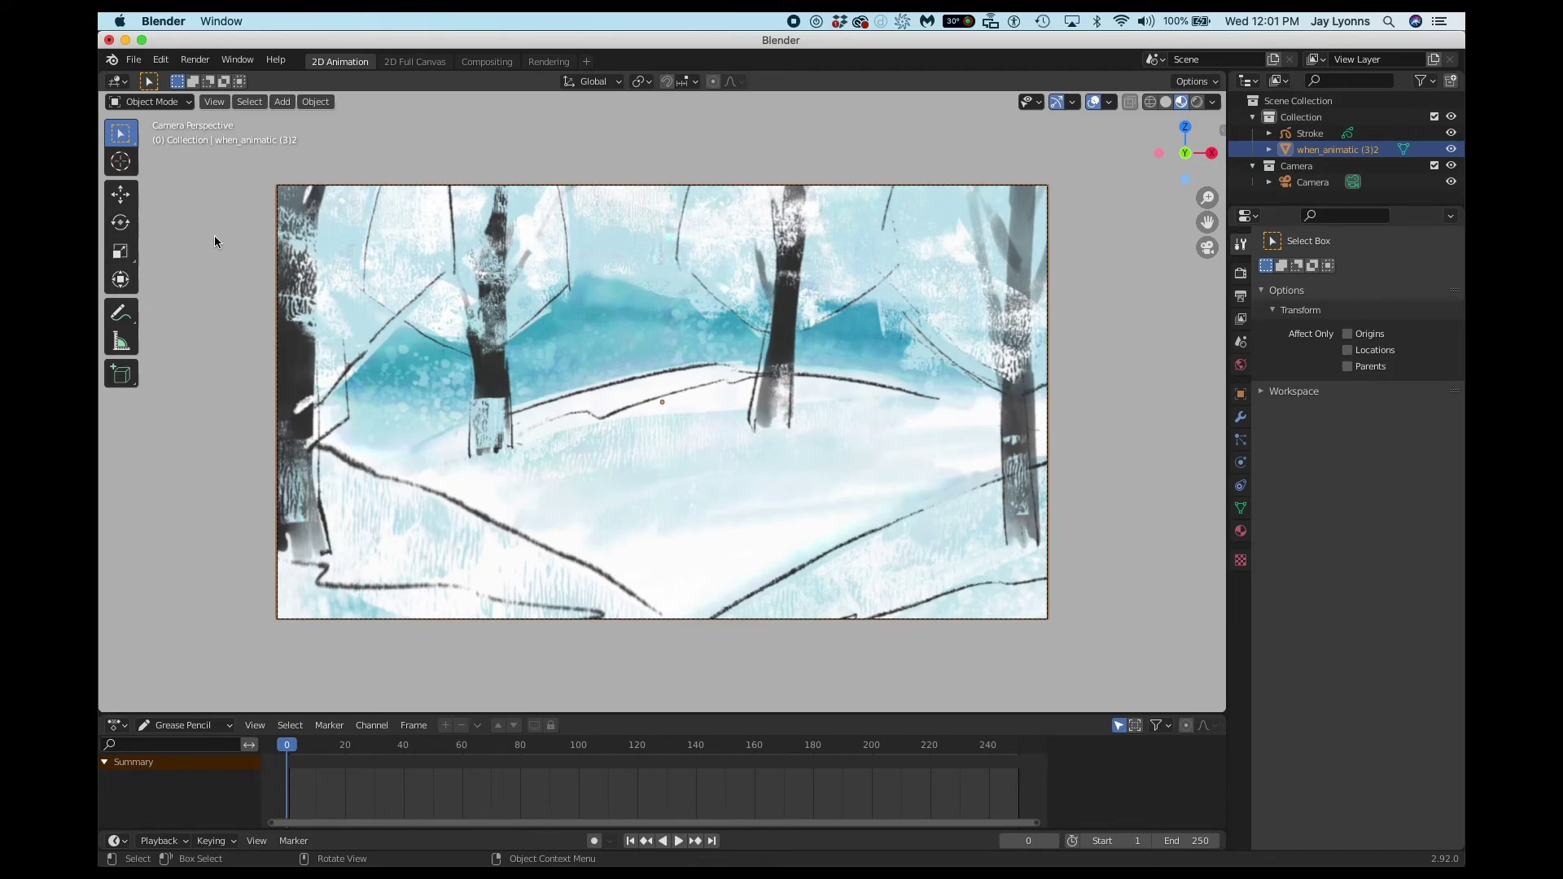
pyautogui.click(133, 60)
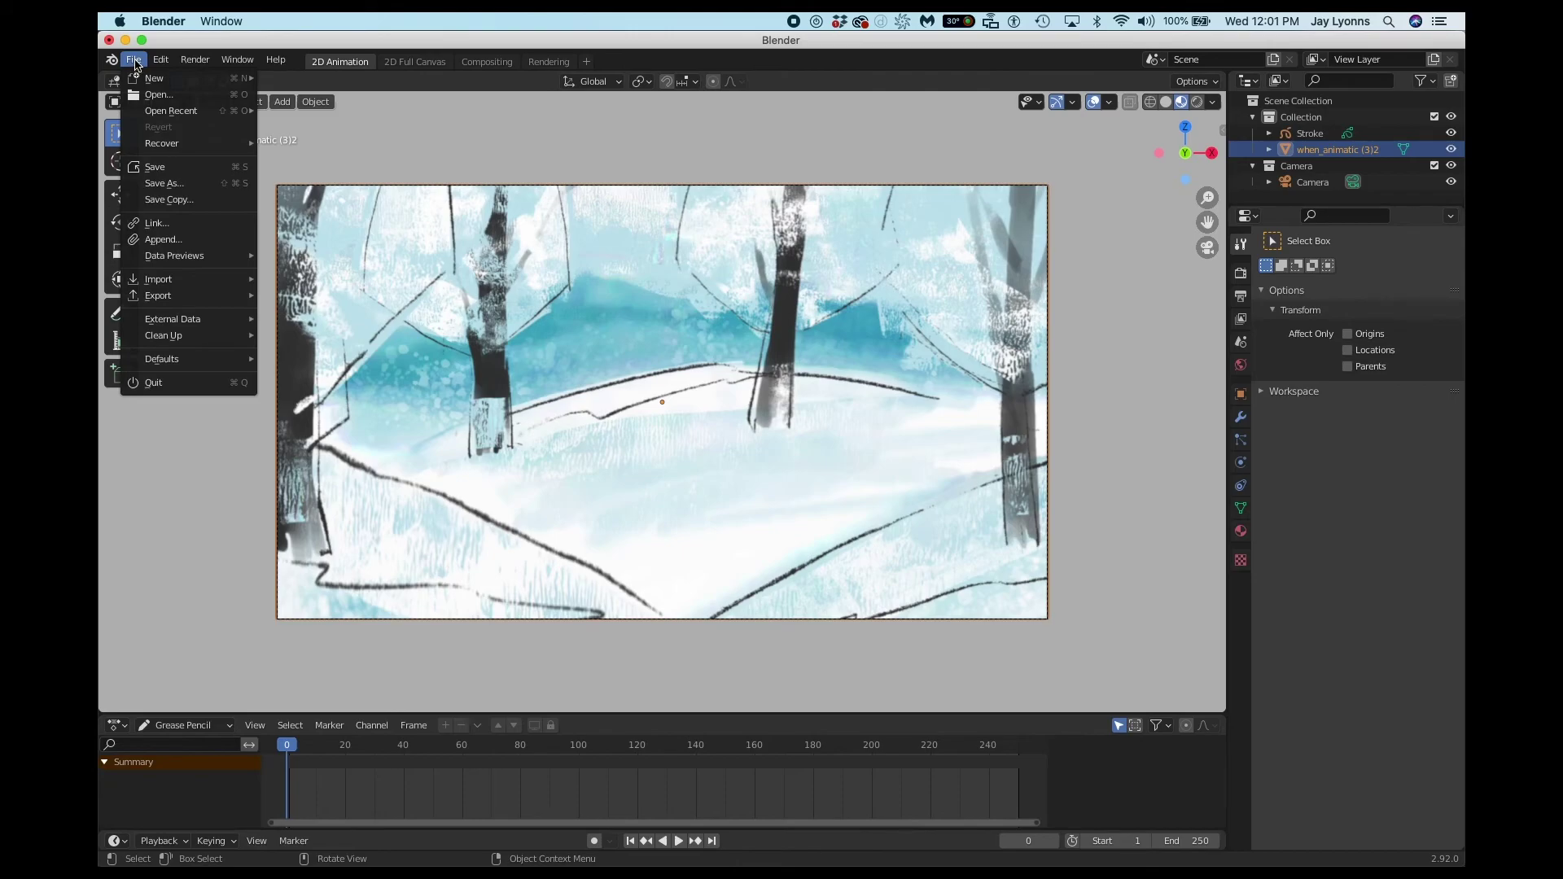
pyautogui.moveTo(144, 79)
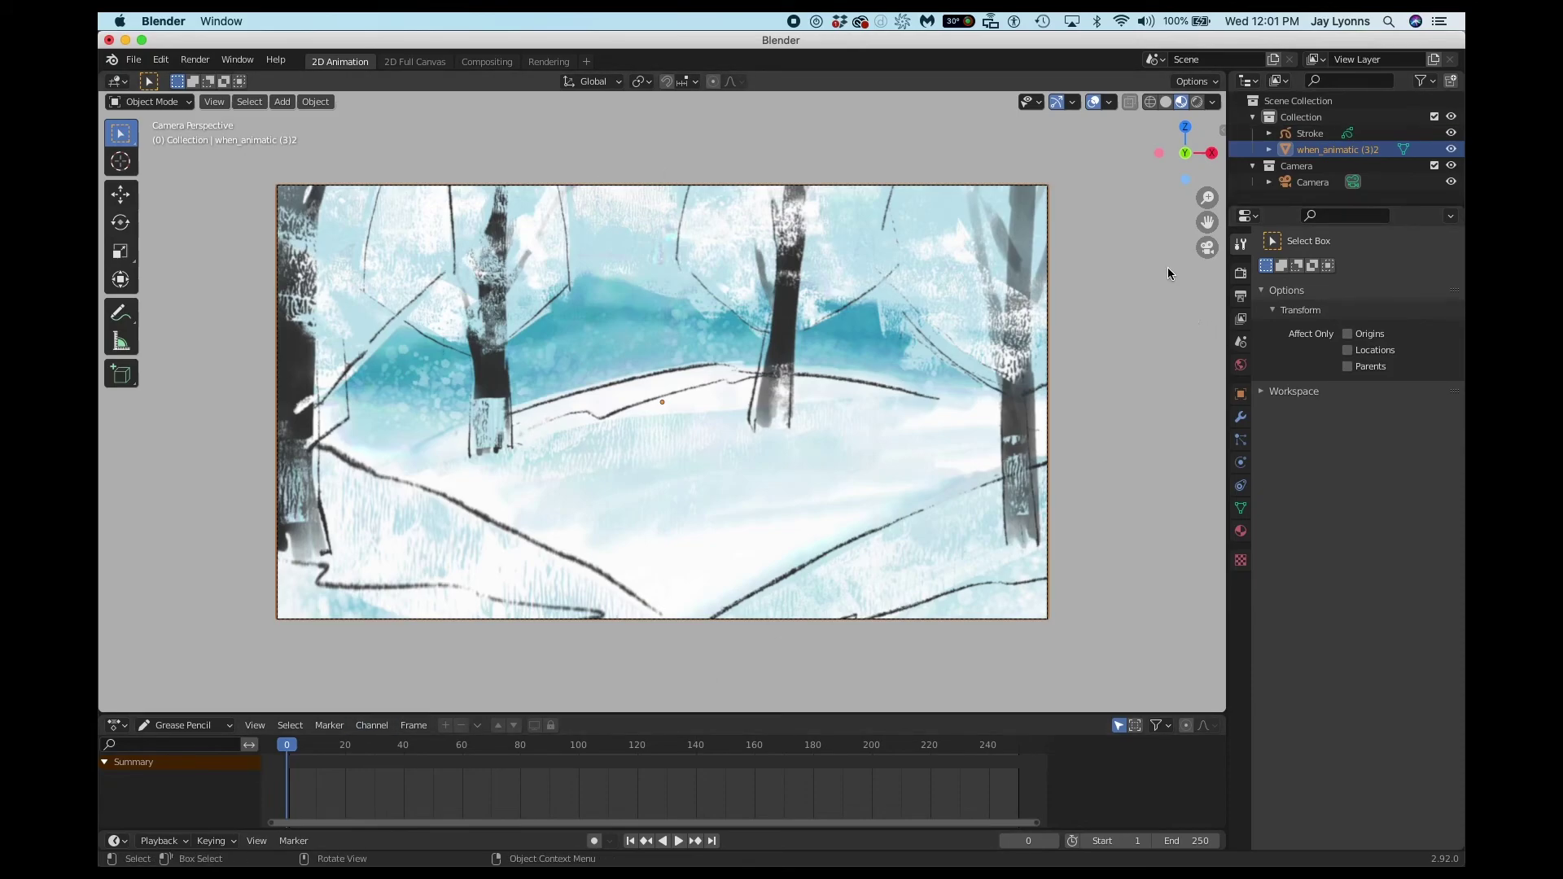
pyautogui.click(1110, 364)
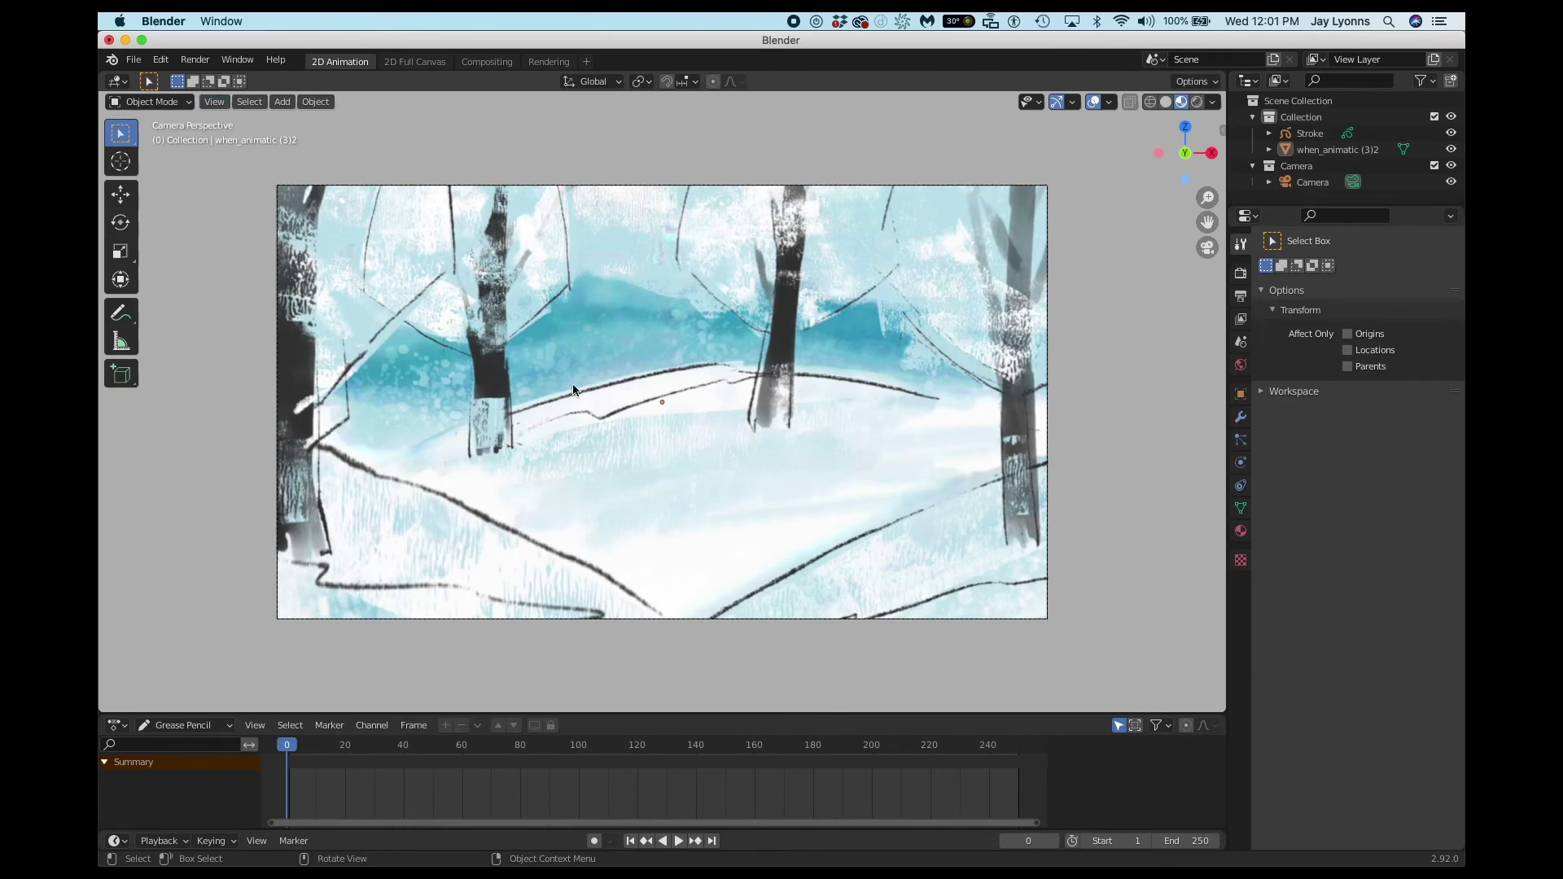
pyautogui.click(140, 103)
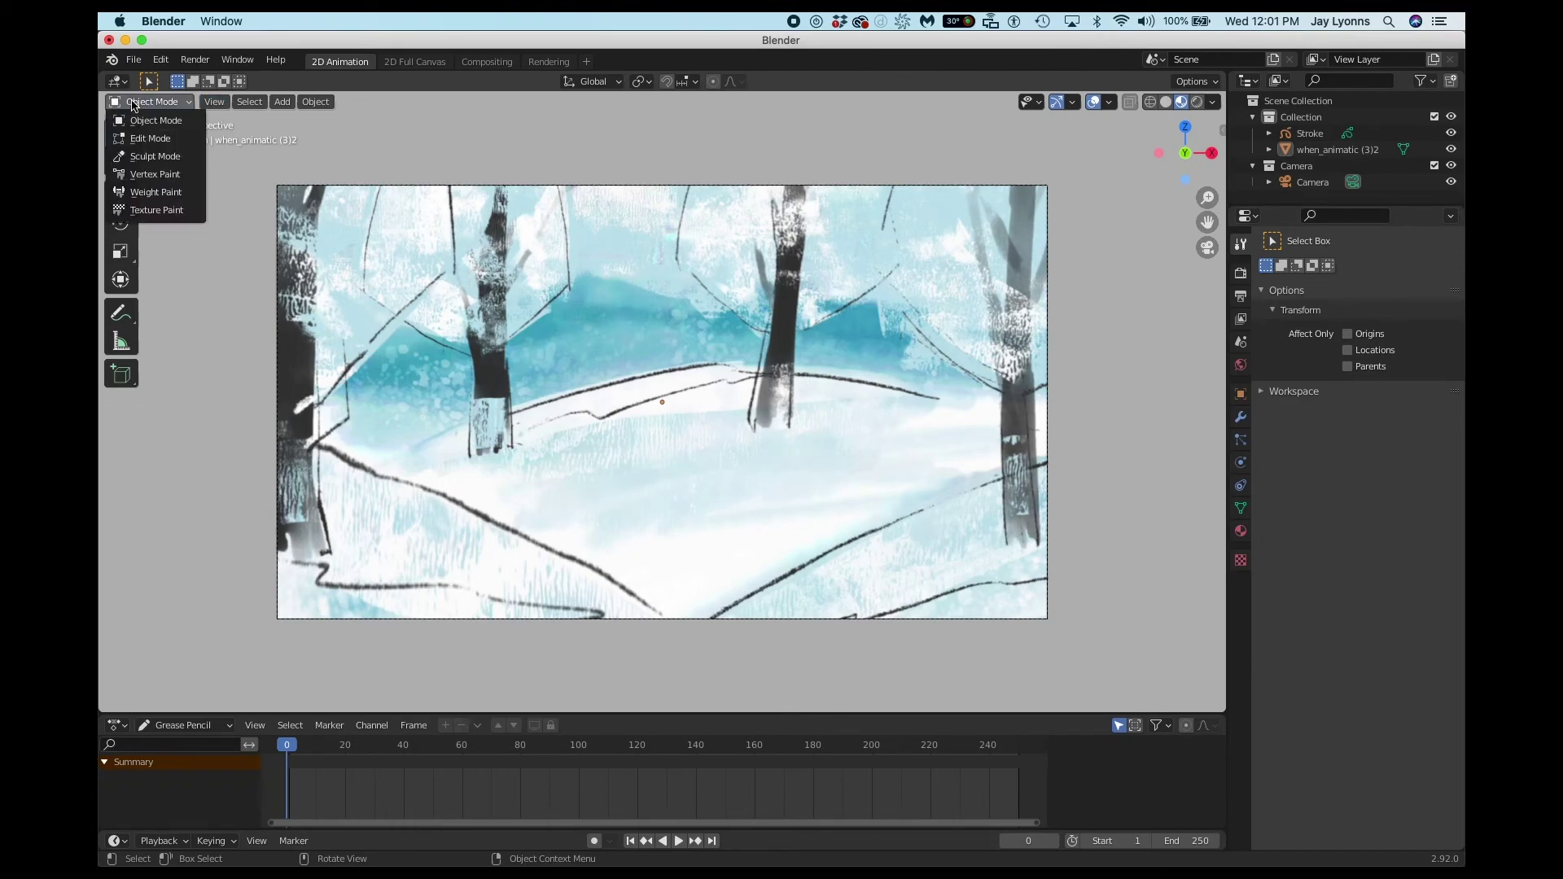
pyautogui.click(283, 103)
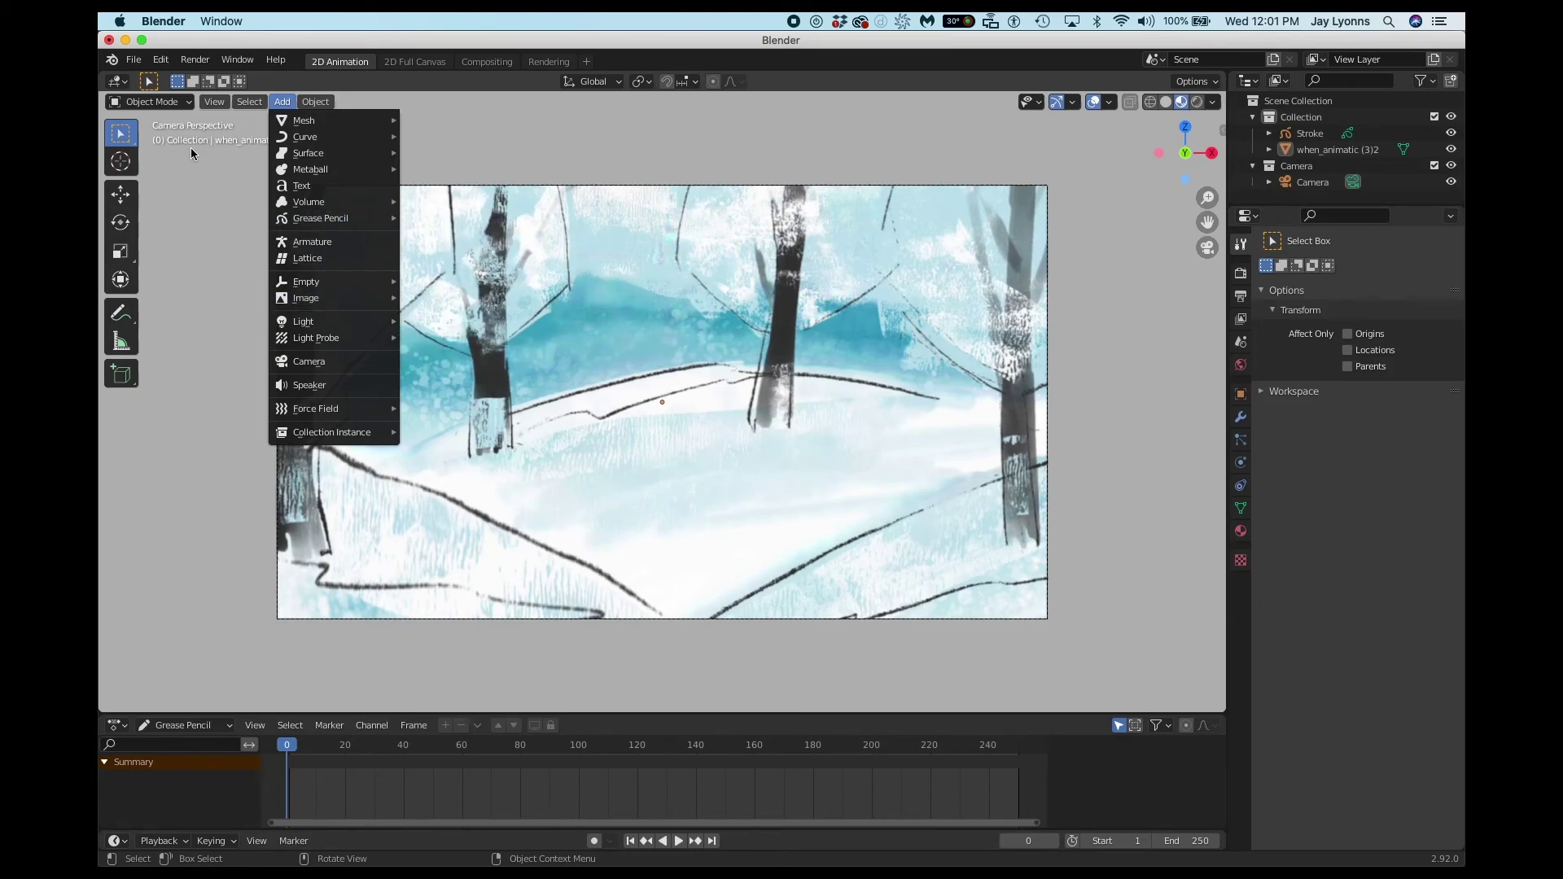
pyautogui.click(134, 61)
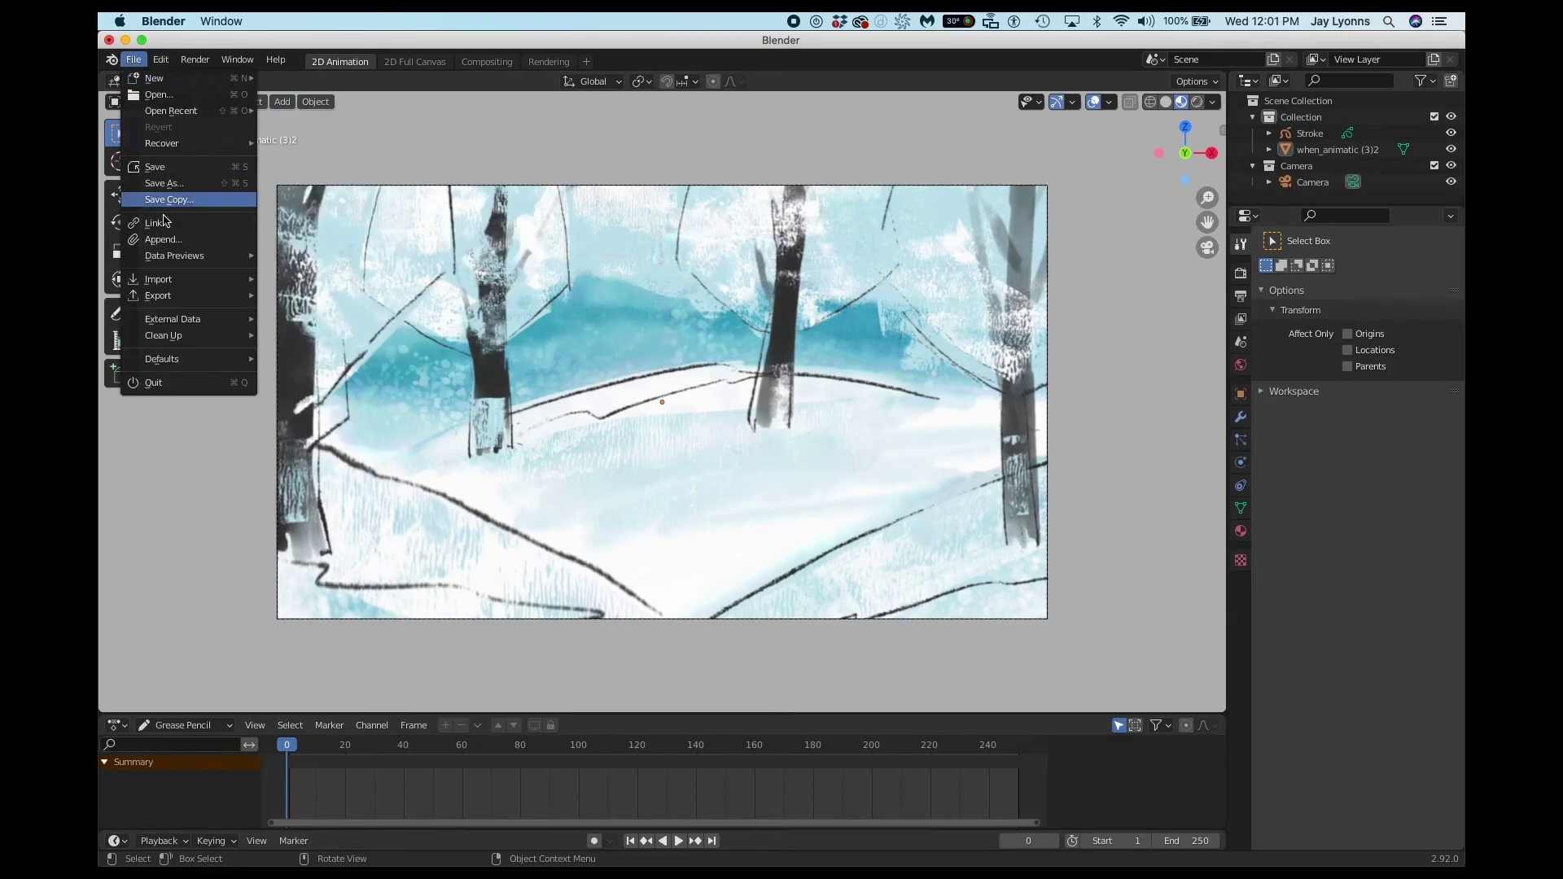
pyautogui.moveTo(173, 285)
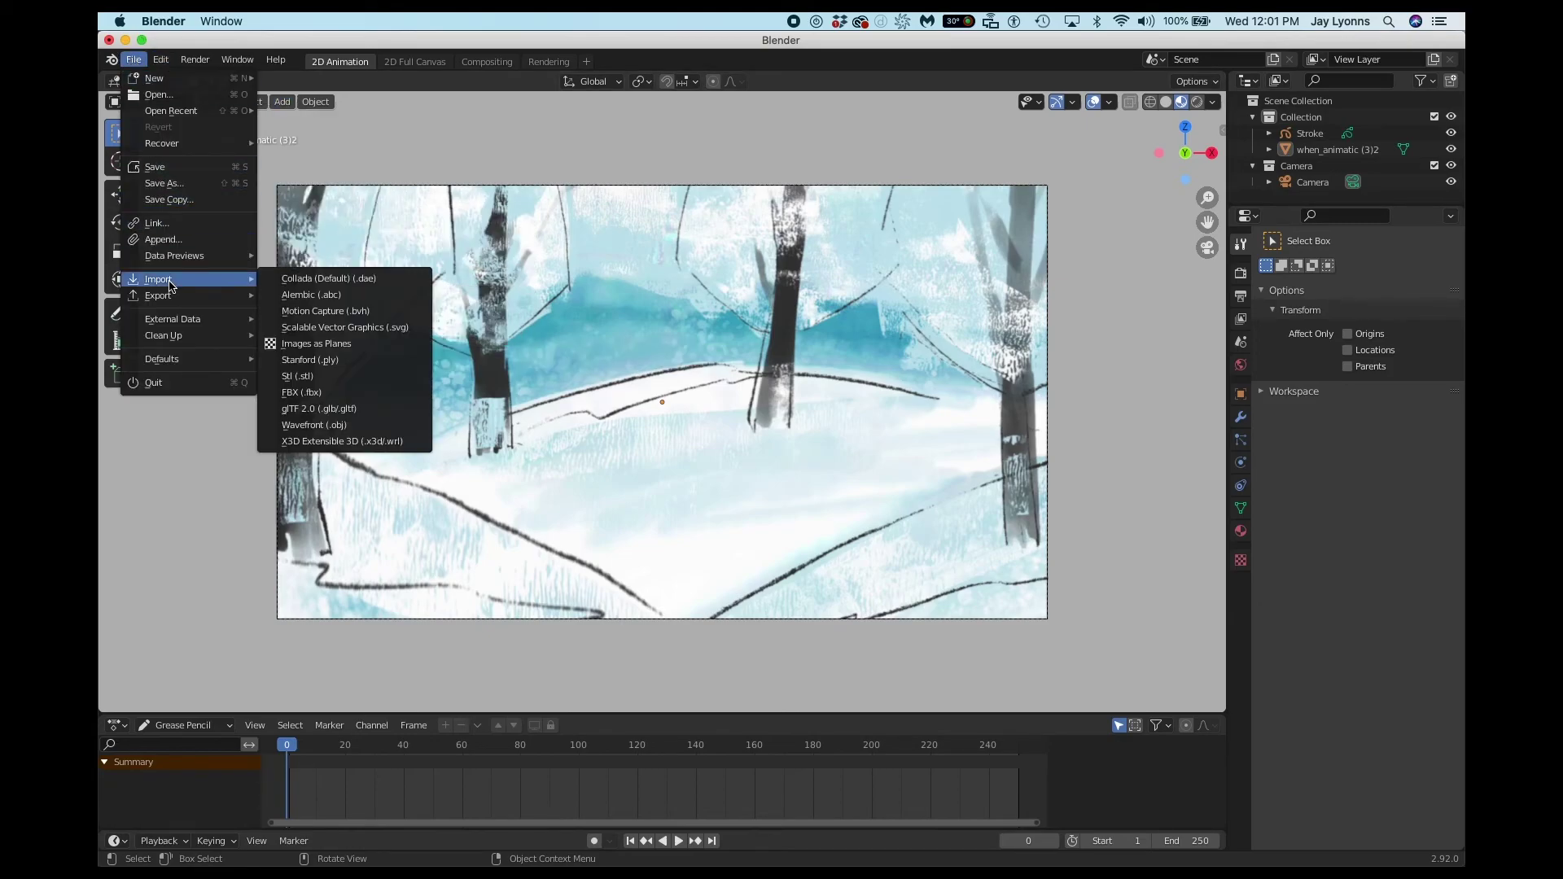
pyautogui.click(335, 345)
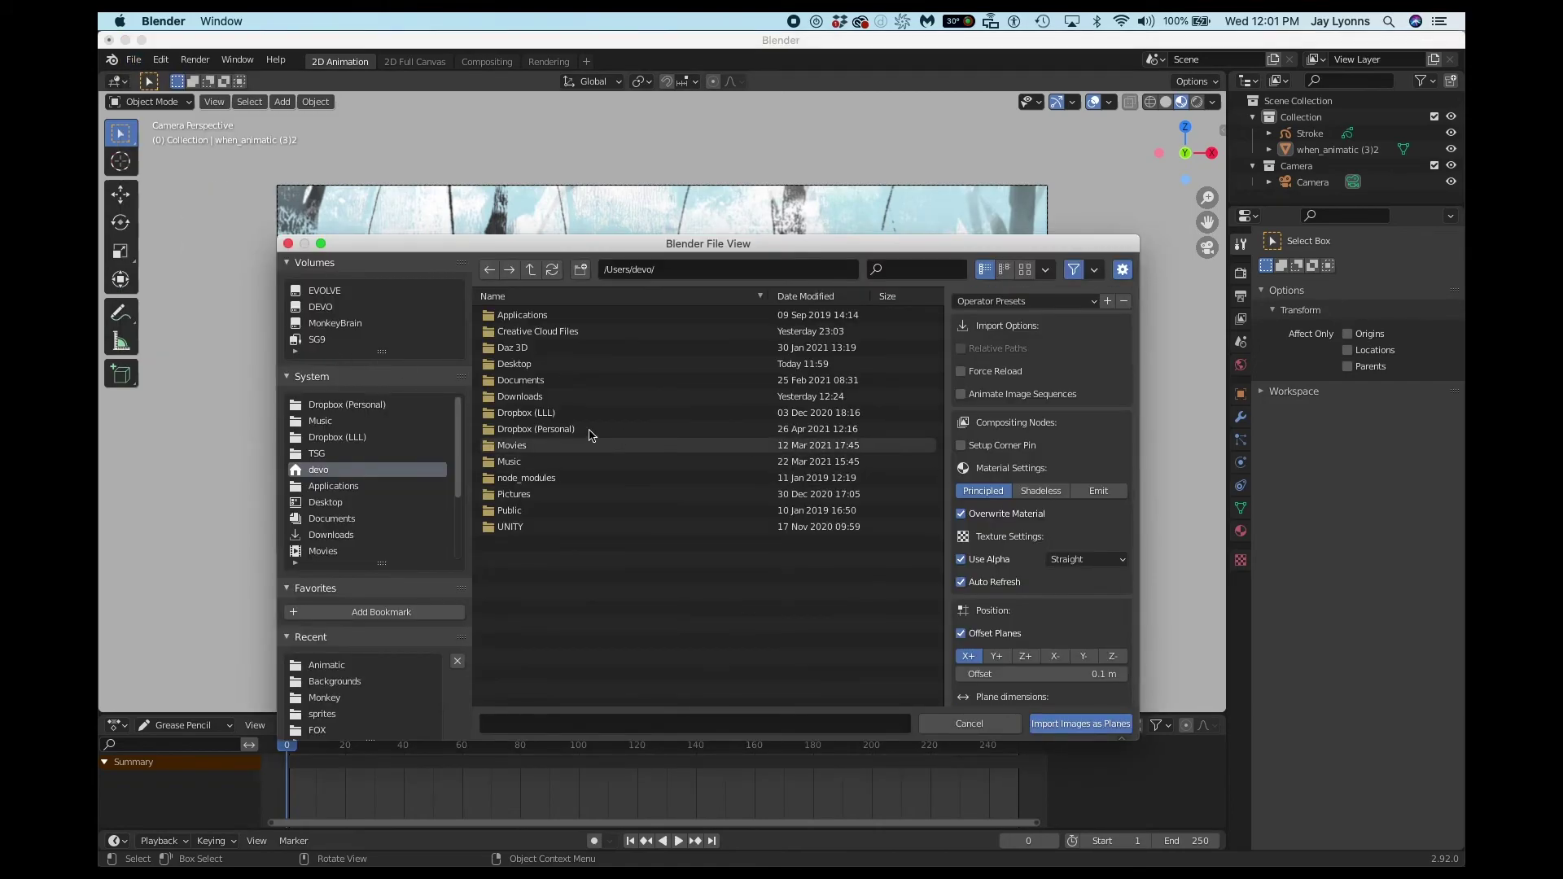
pyautogui.click(364, 665)
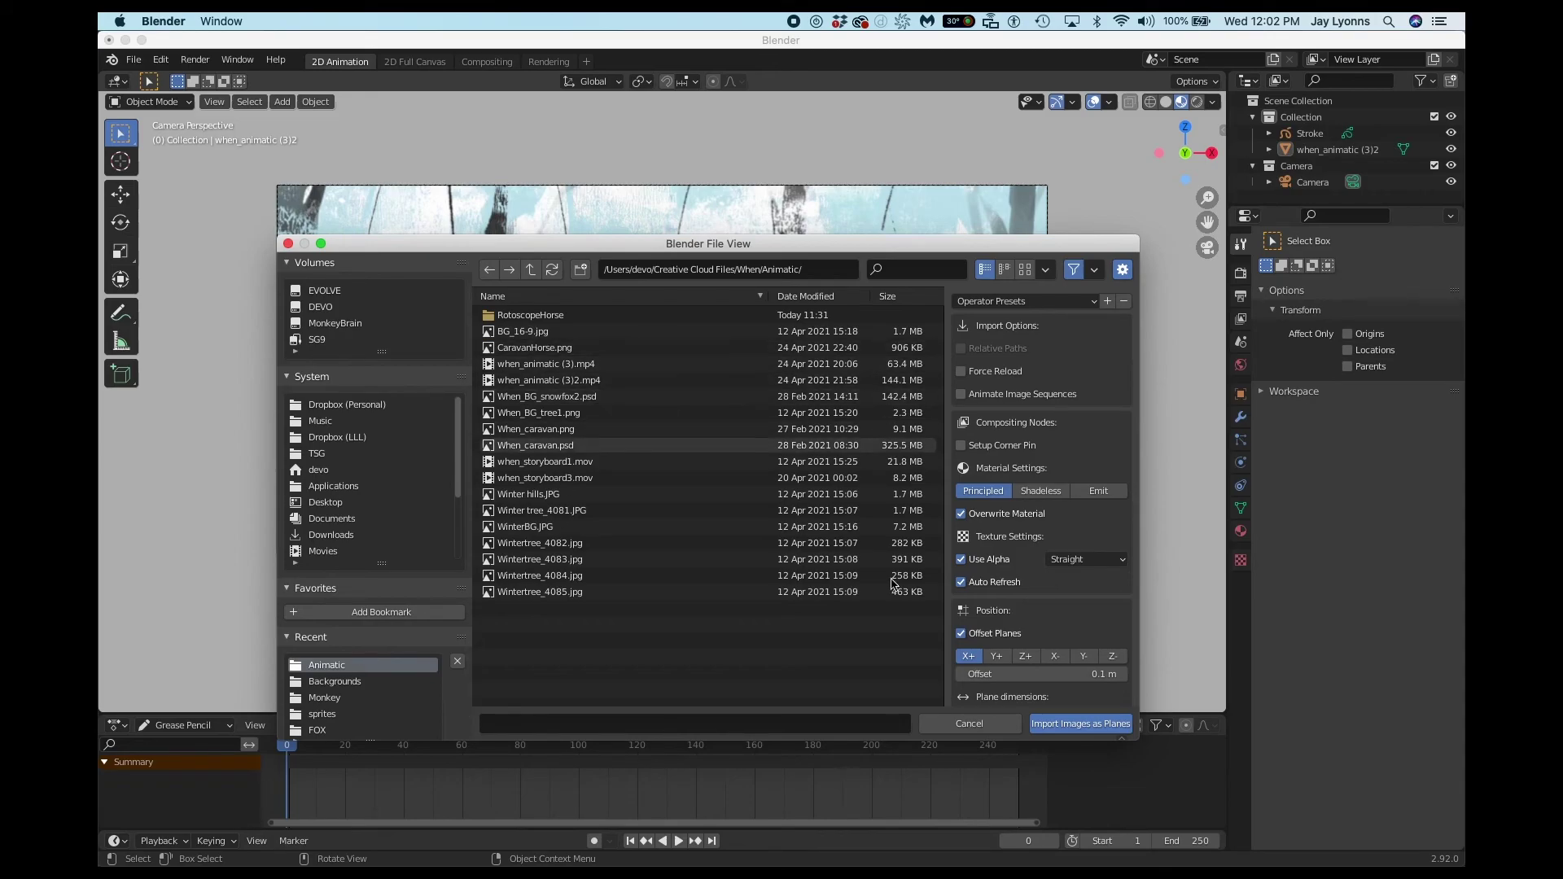
pyautogui.click(969, 724)
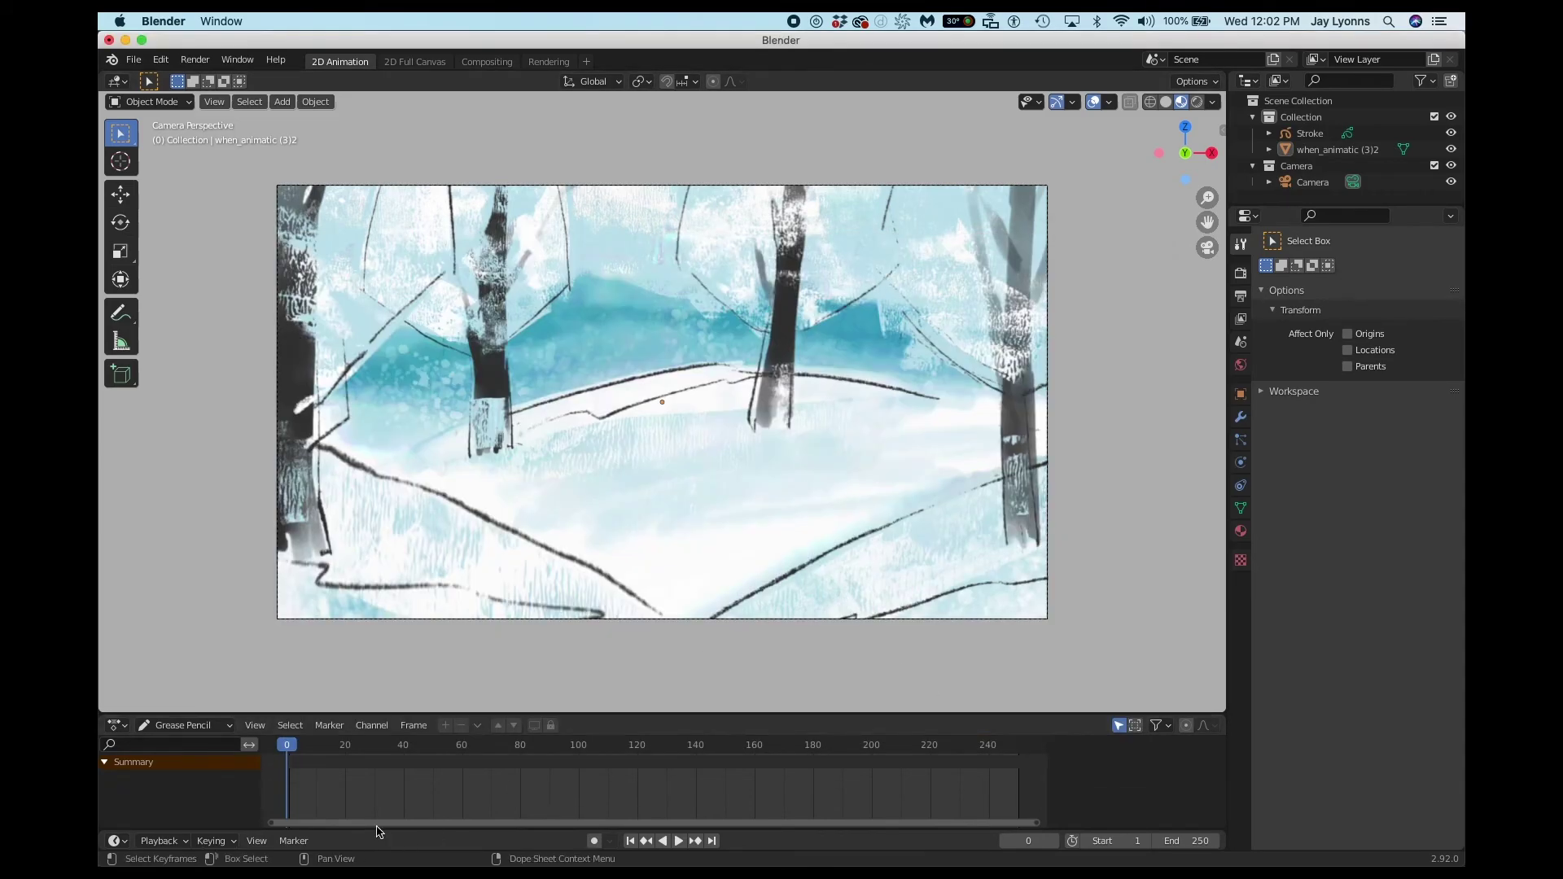
# Play and scrub through the animatic, checking frames around 0, 64, 80 and 86–100.
pyautogui.press('space')
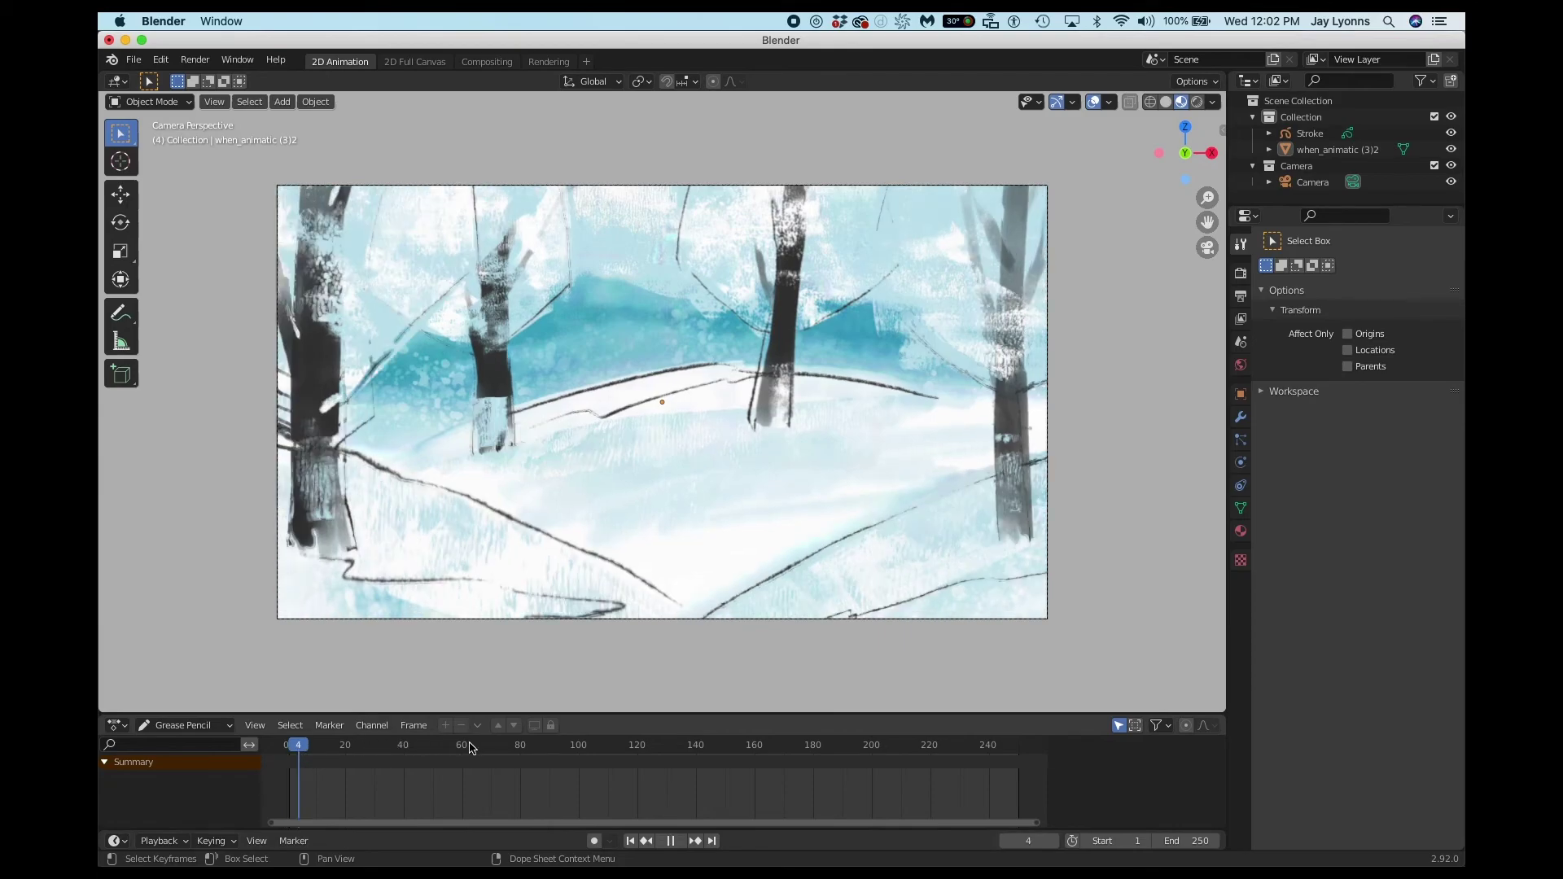
pyautogui.click(305, 751)
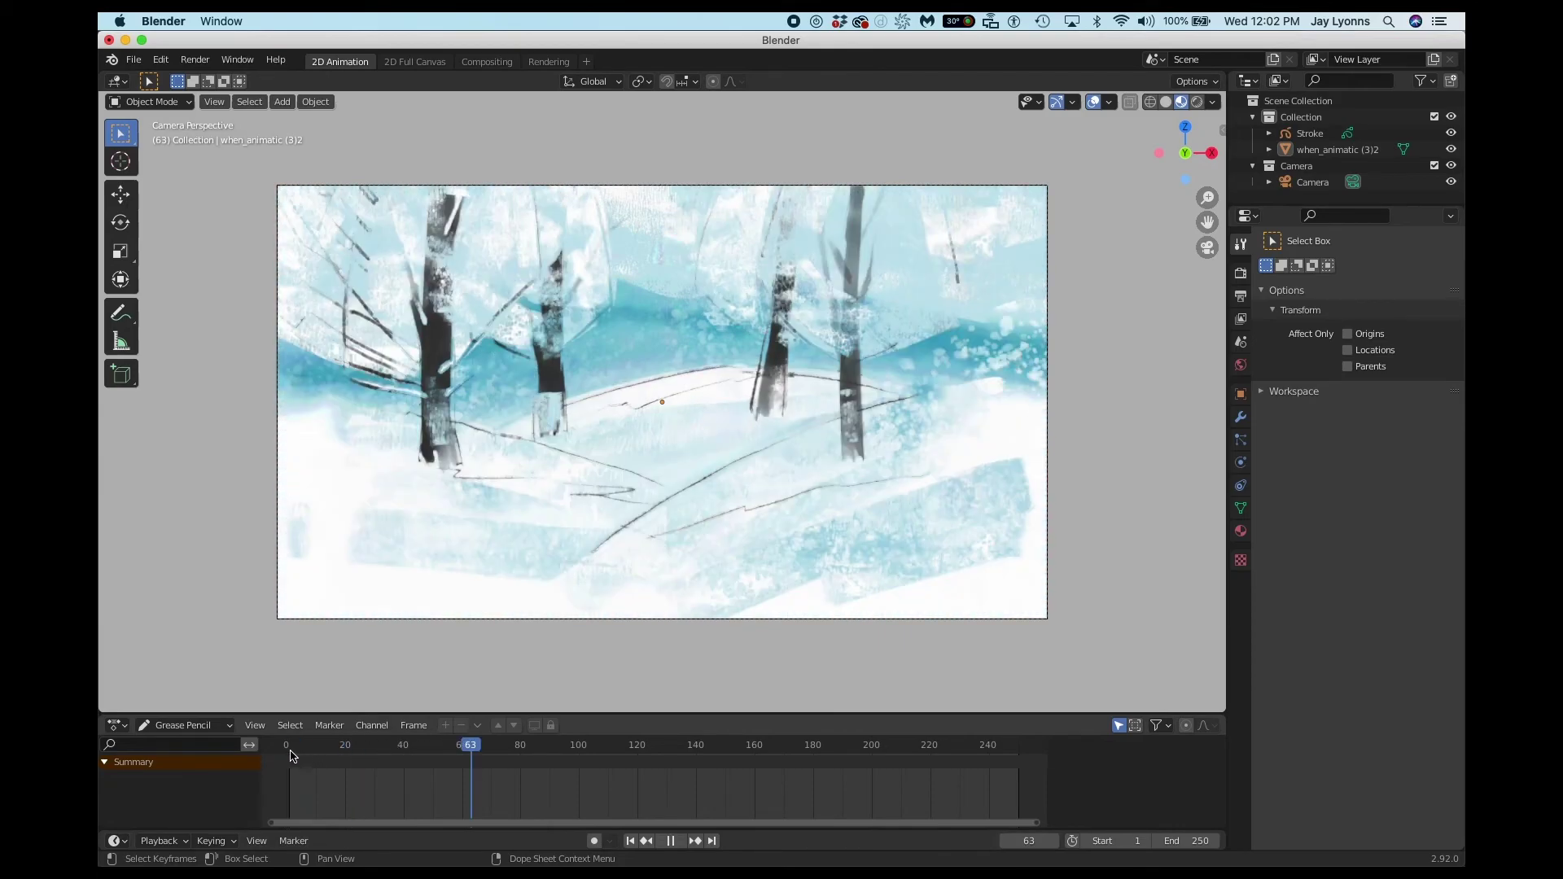
pyautogui.click(496, 739)
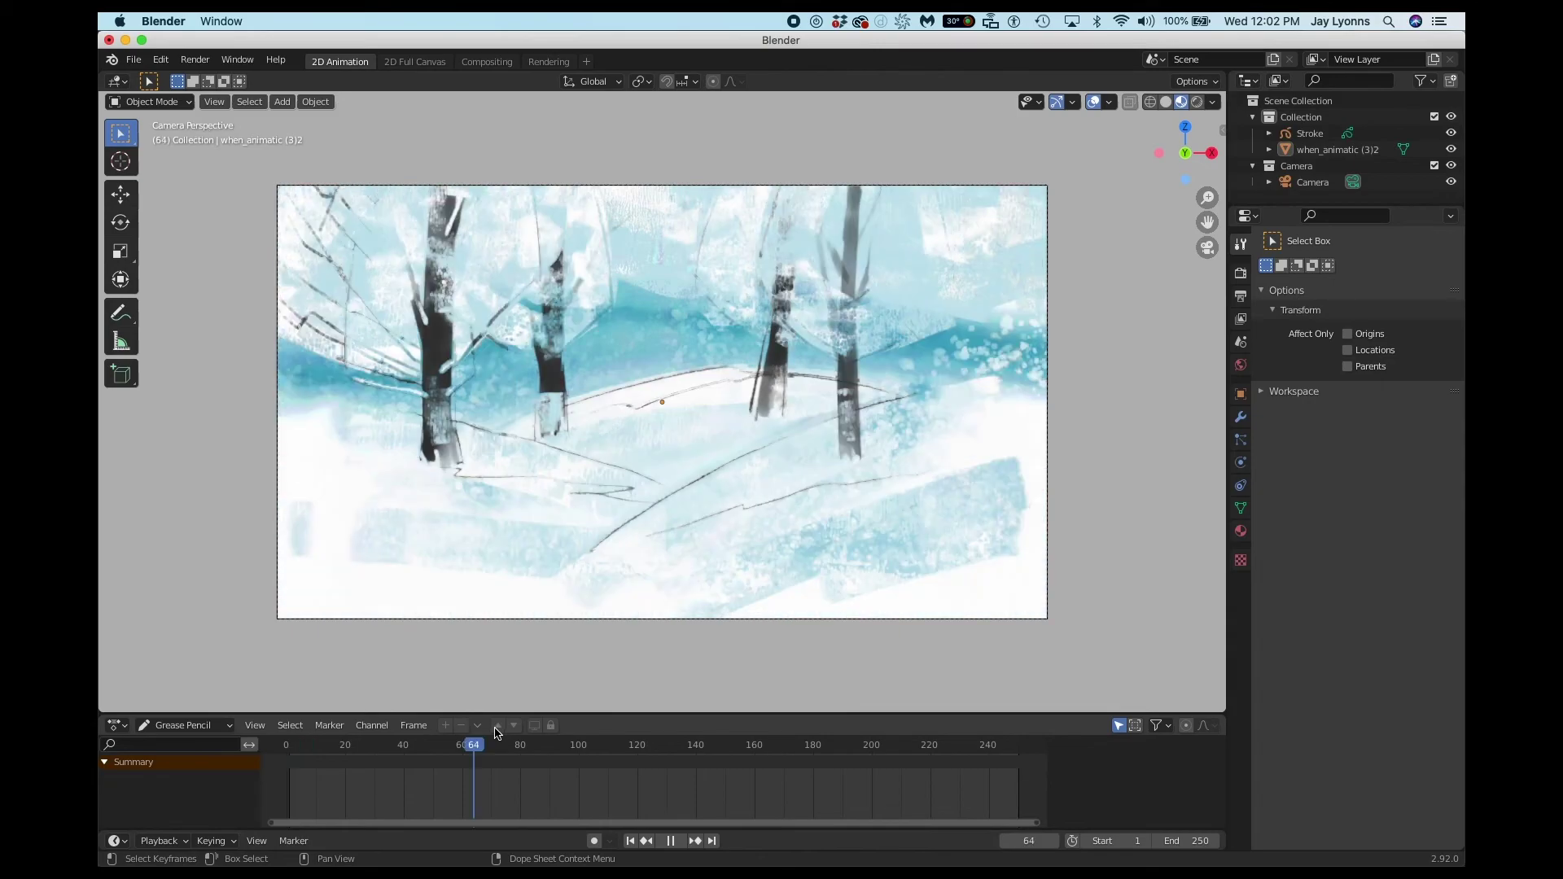
pyautogui.click(287, 750)
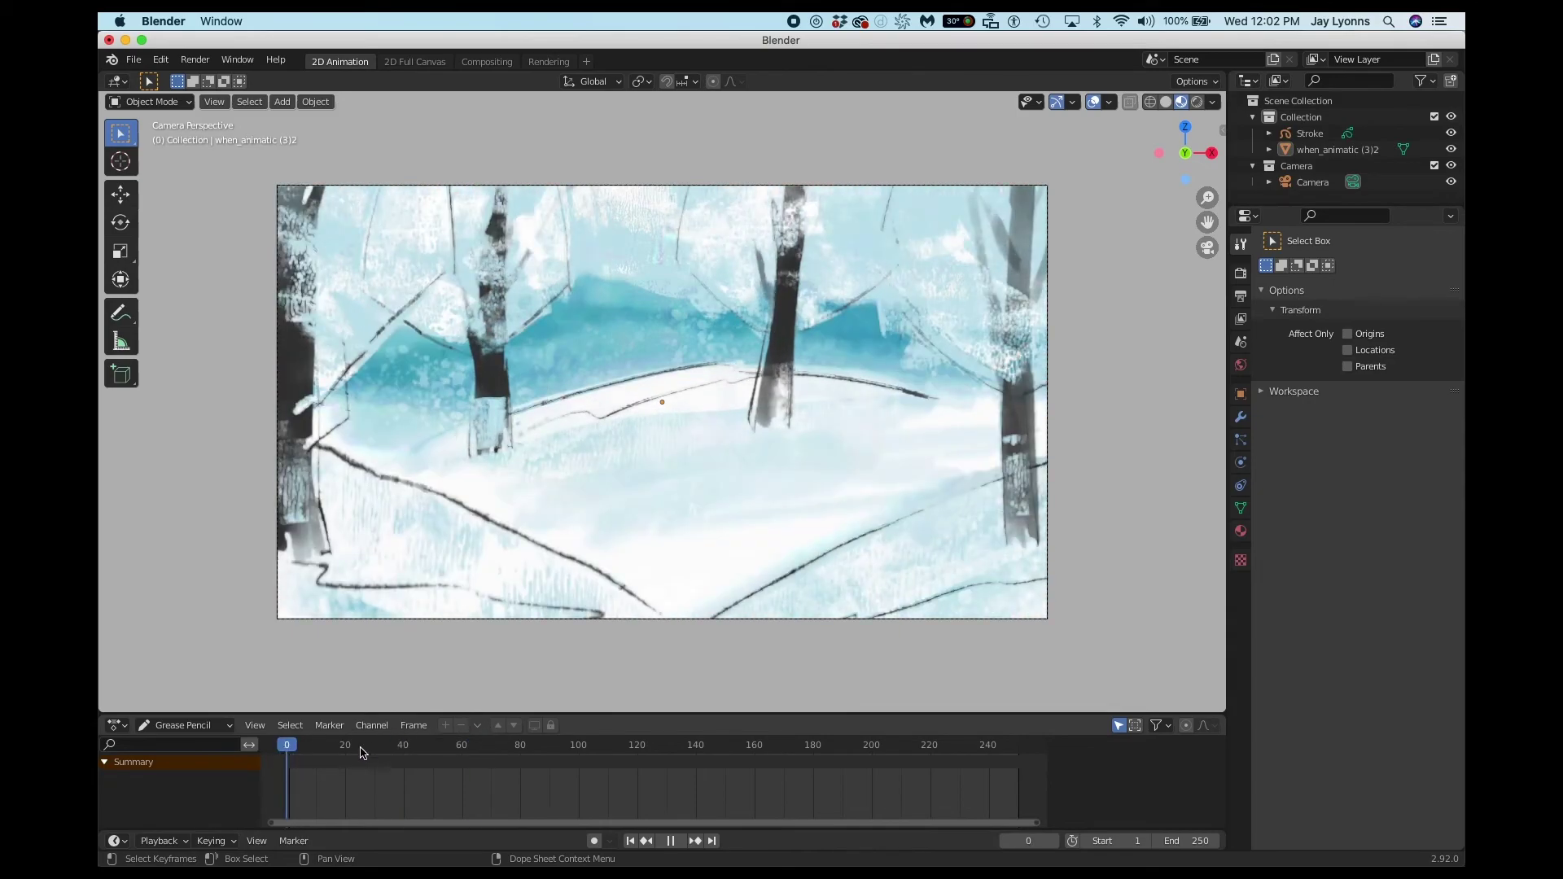
pyautogui.click(475, 751)
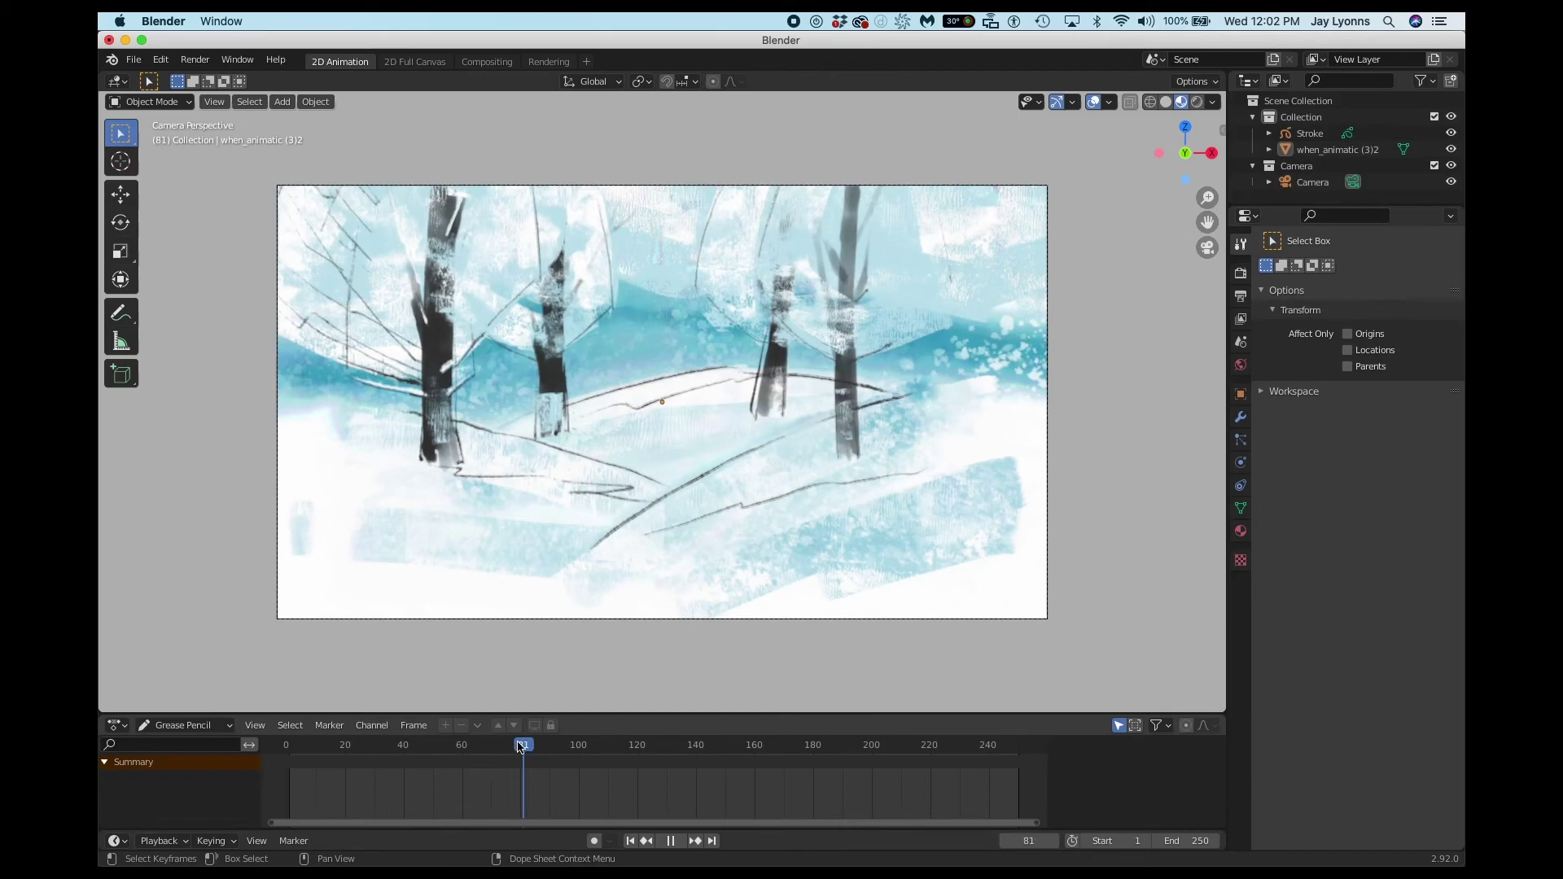
pyautogui.click(521, 747)
pyautogui.press('space')
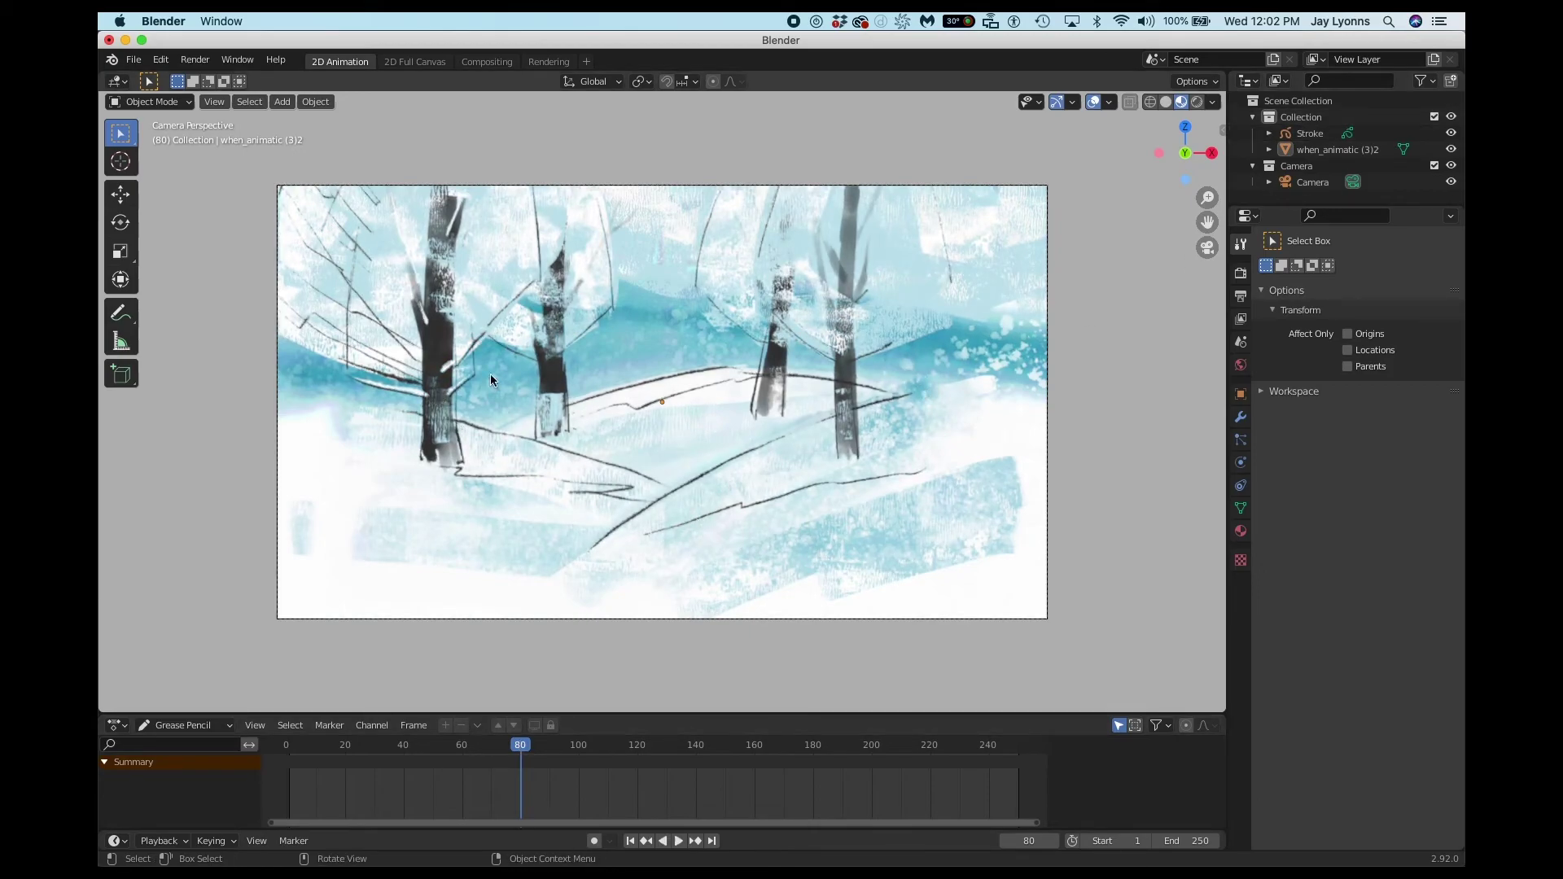
pyautogui.press('space')
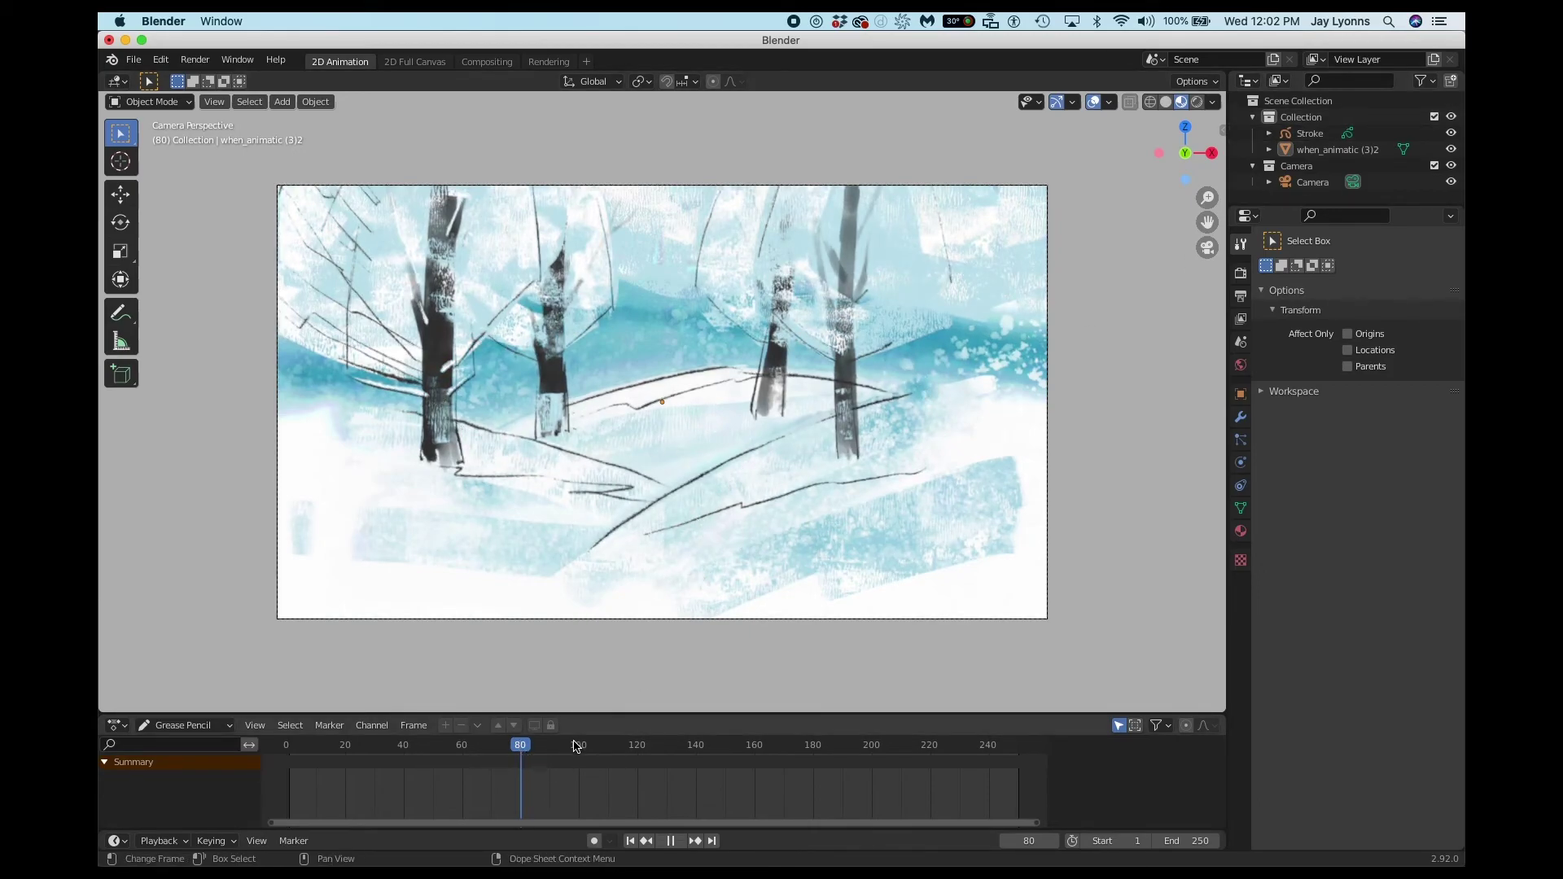
pyautogui.moveTo(582, 750); pyautogui.dragTo(515, 753)
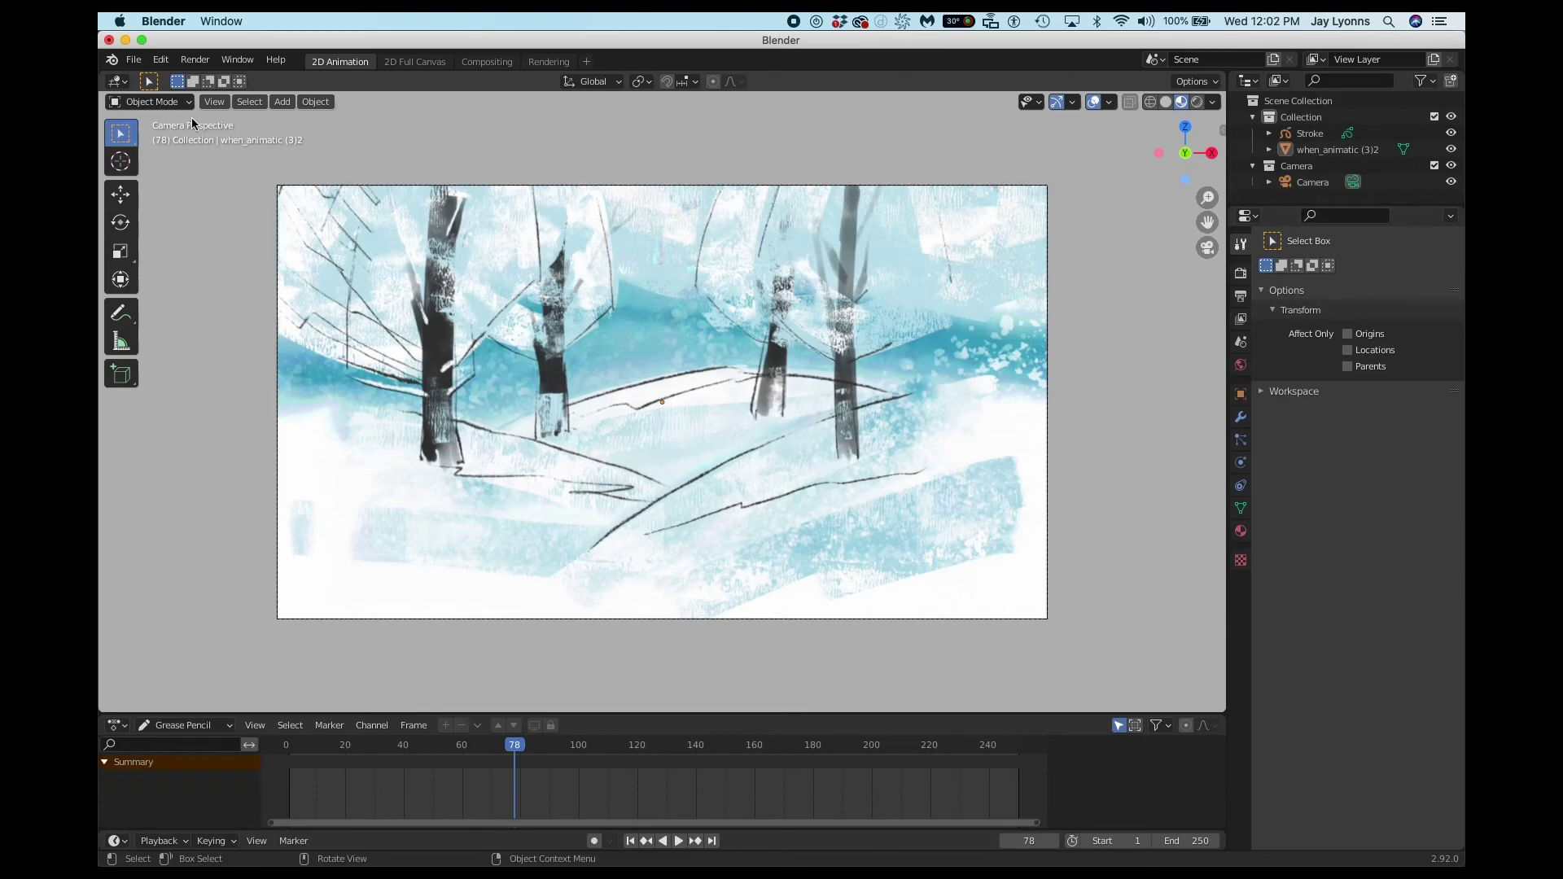
pyautogui.click(283, 102)
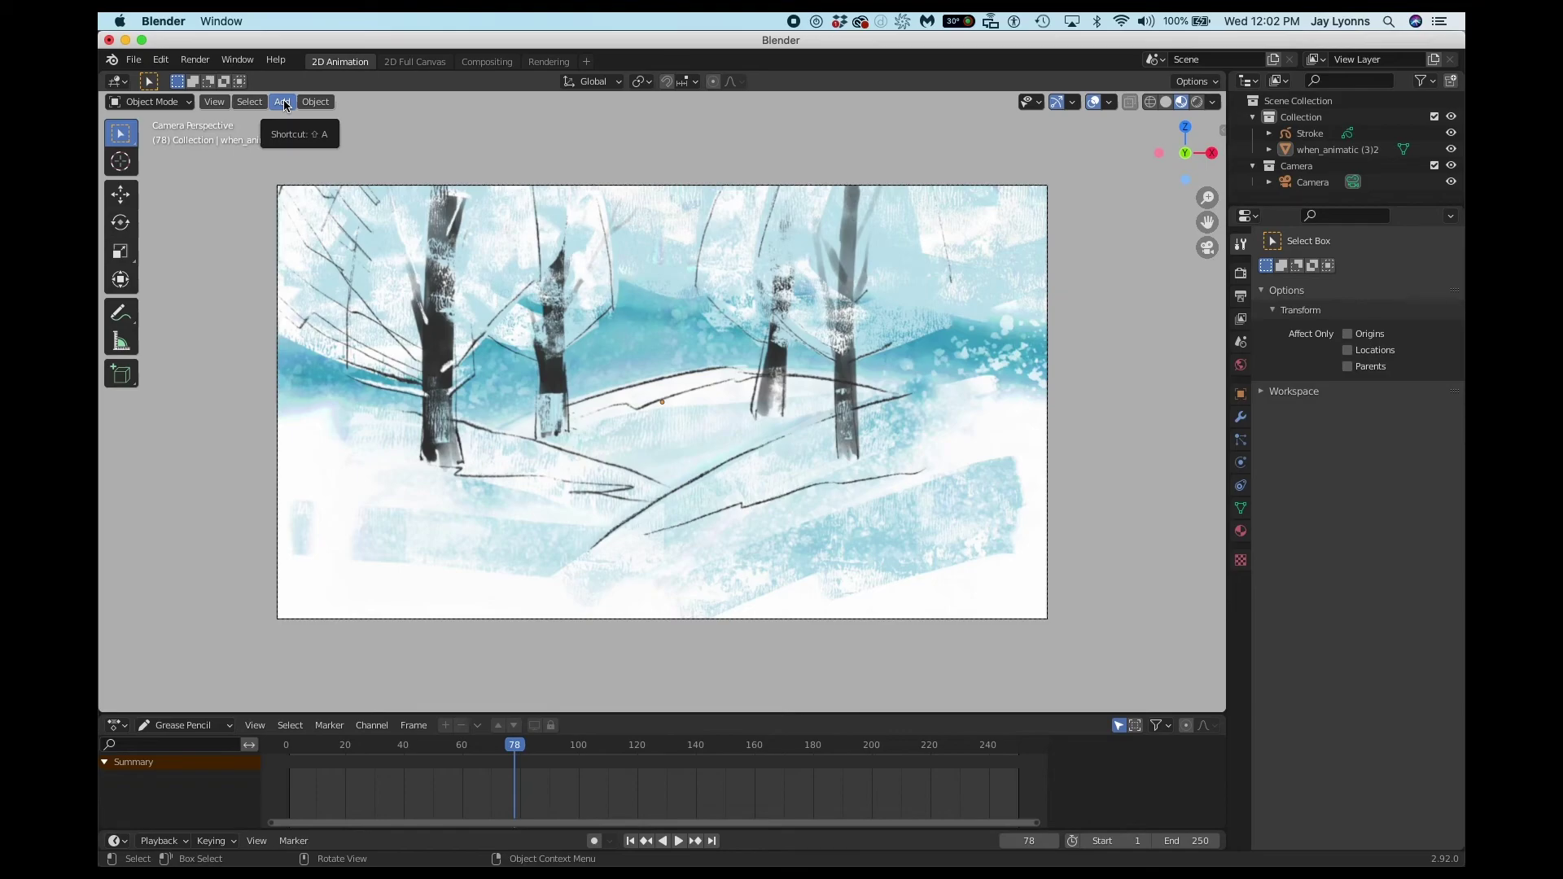
# Import When_BG_snowfox2 tree1, tree2 and tree3 from Recent > Backgrounds as image planes.
pyautogui.click(283, 105)
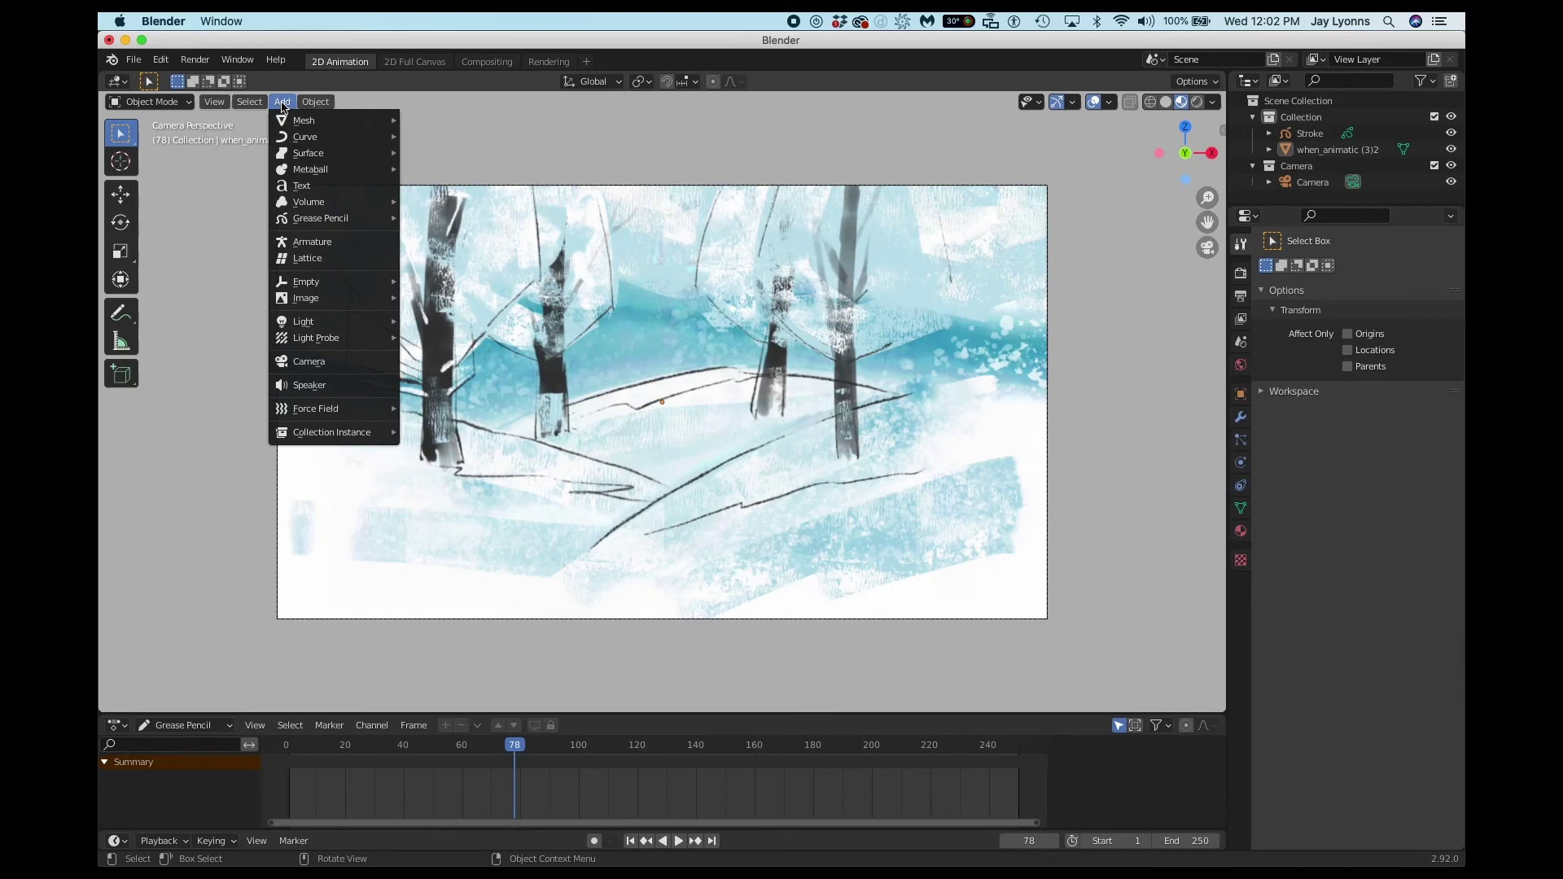
pyautogui.moveTo(315, 300)
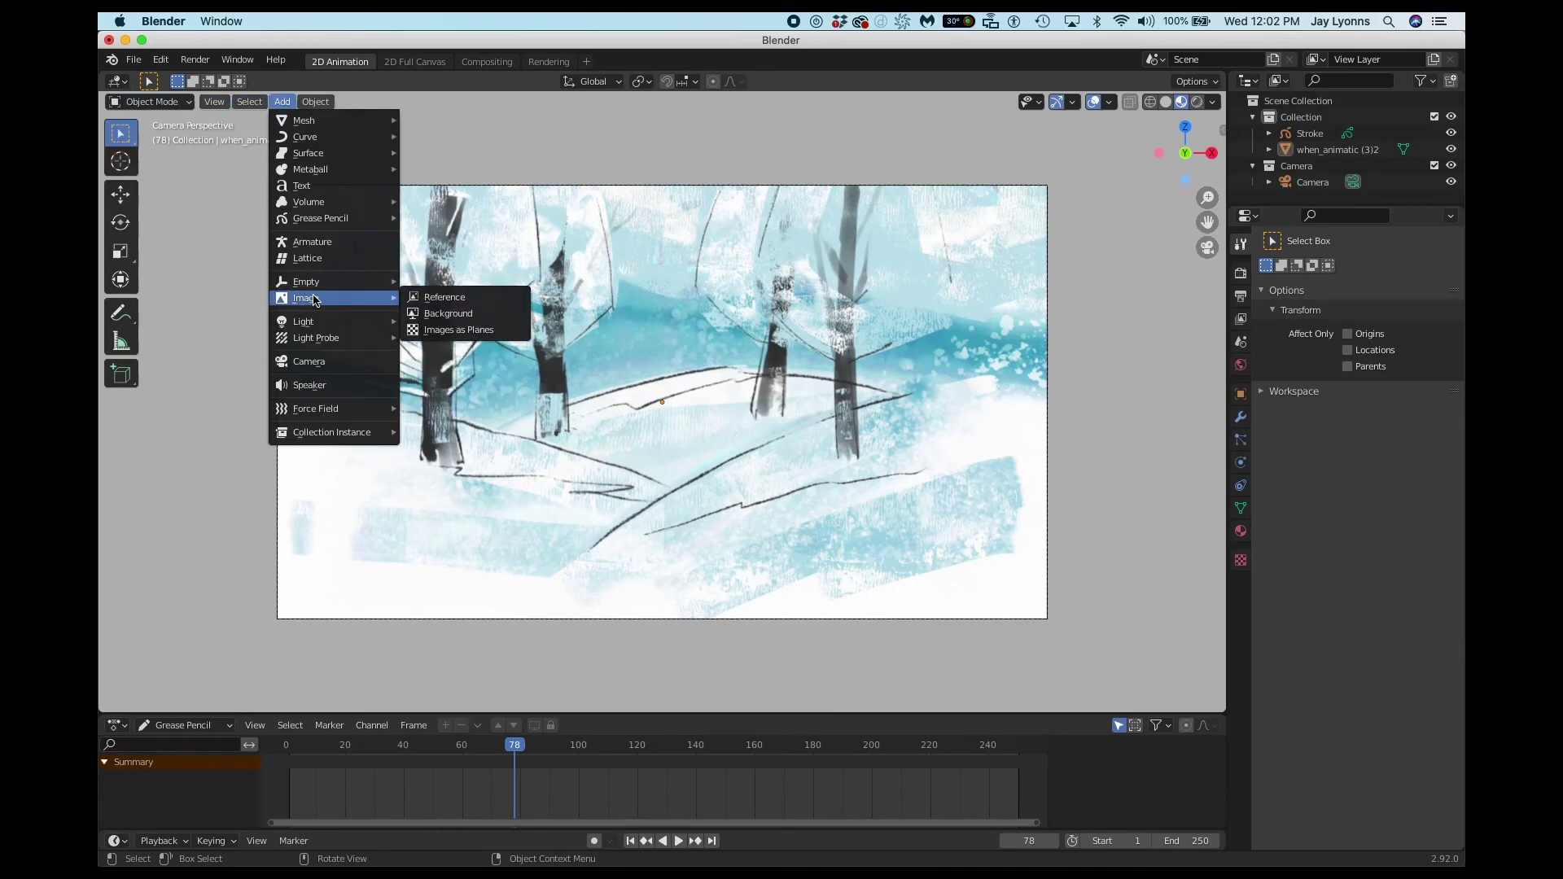
pyautogui.click(458, 330)
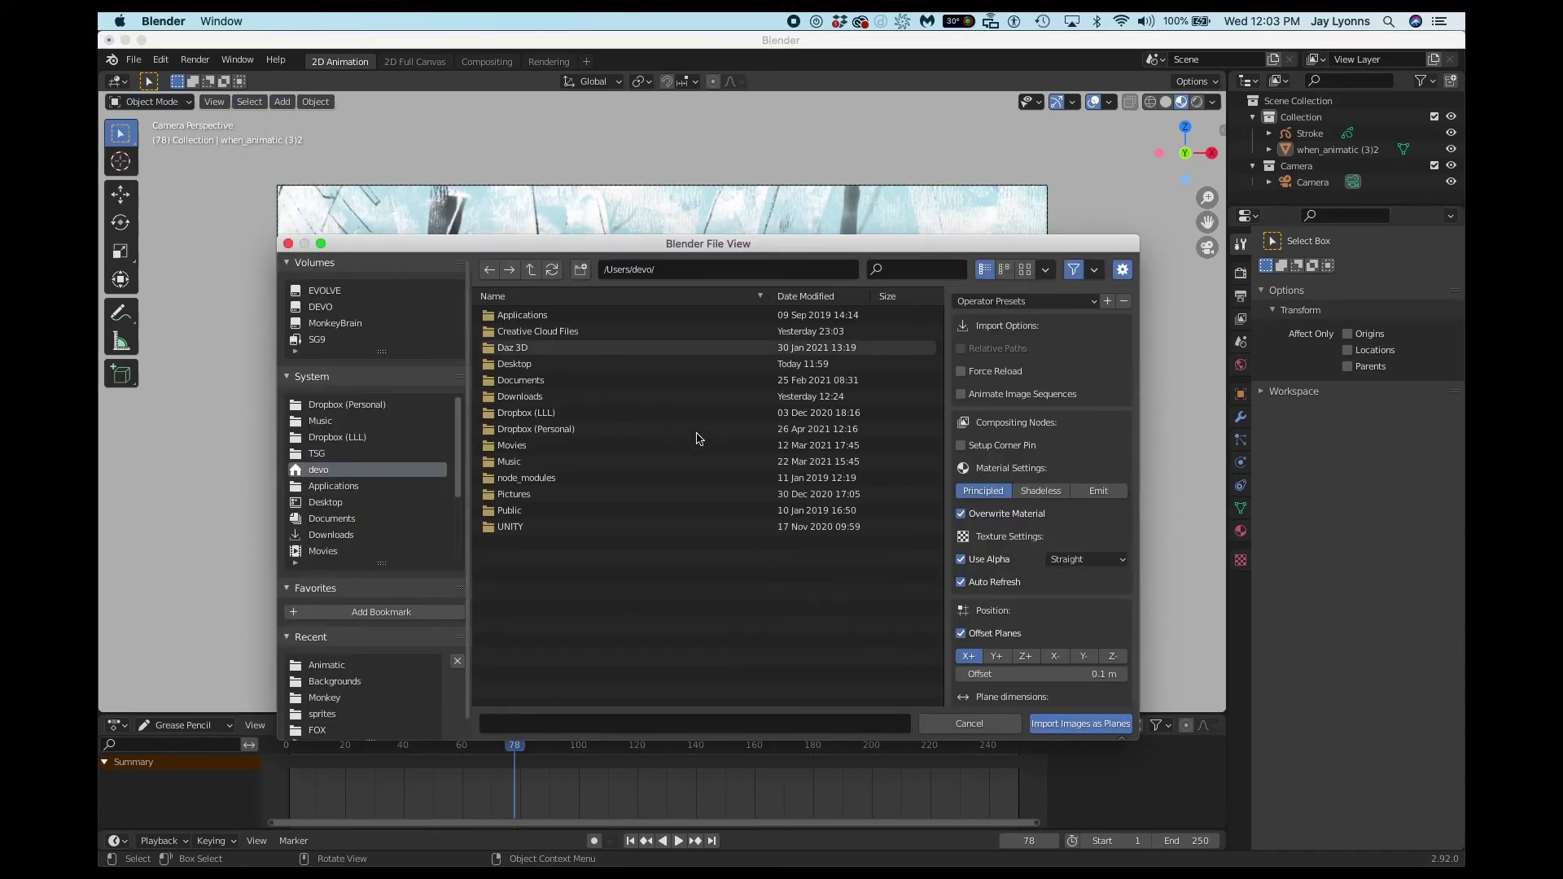
pyautogui.click(335, 681)
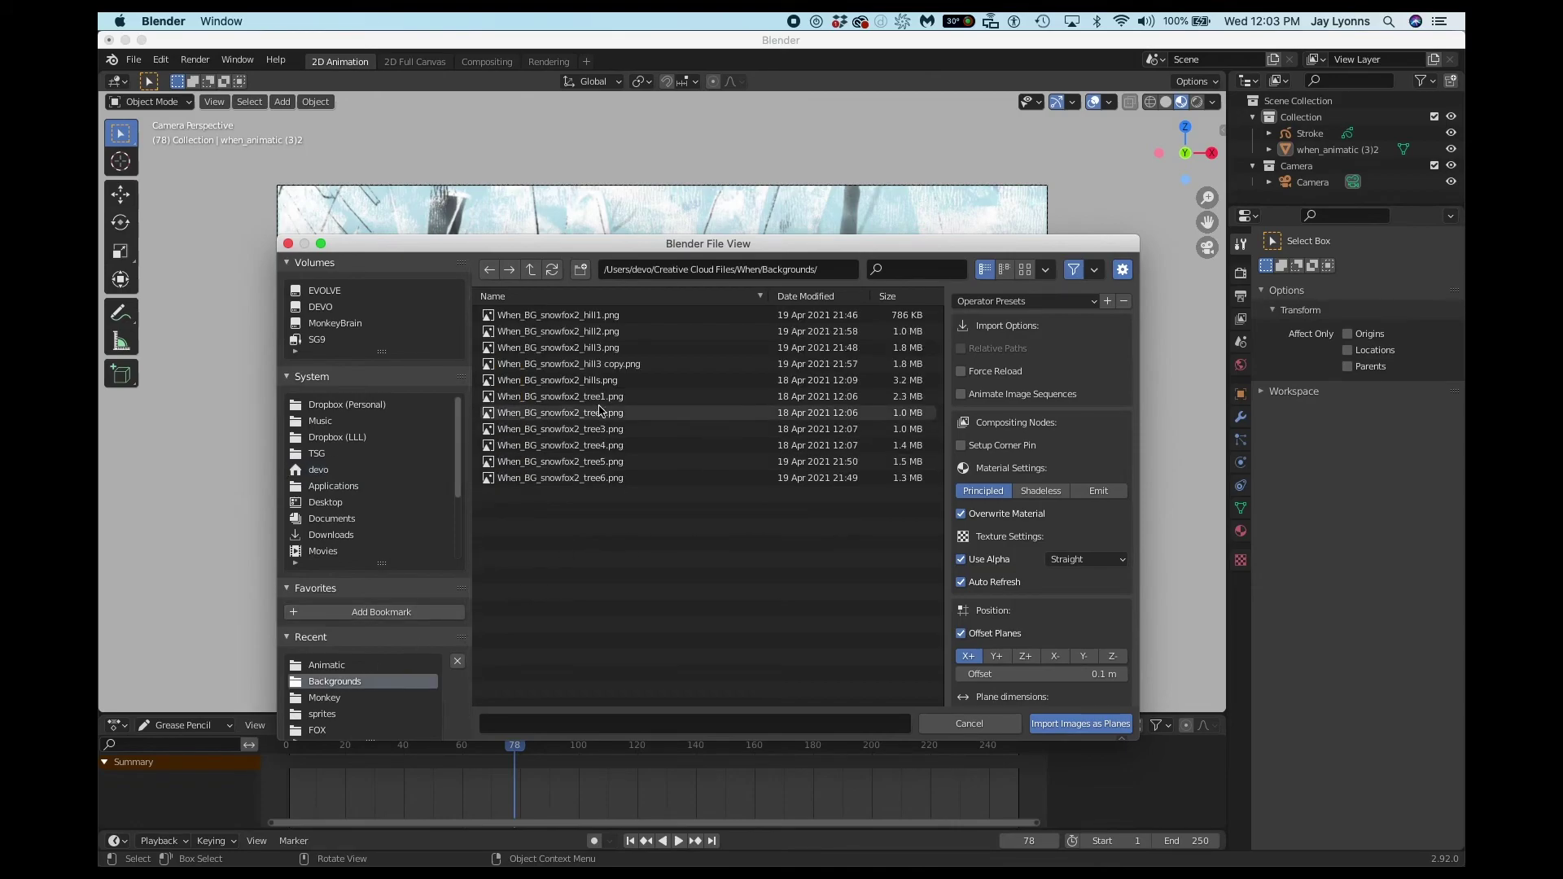
pyautogui.click(594, 316)
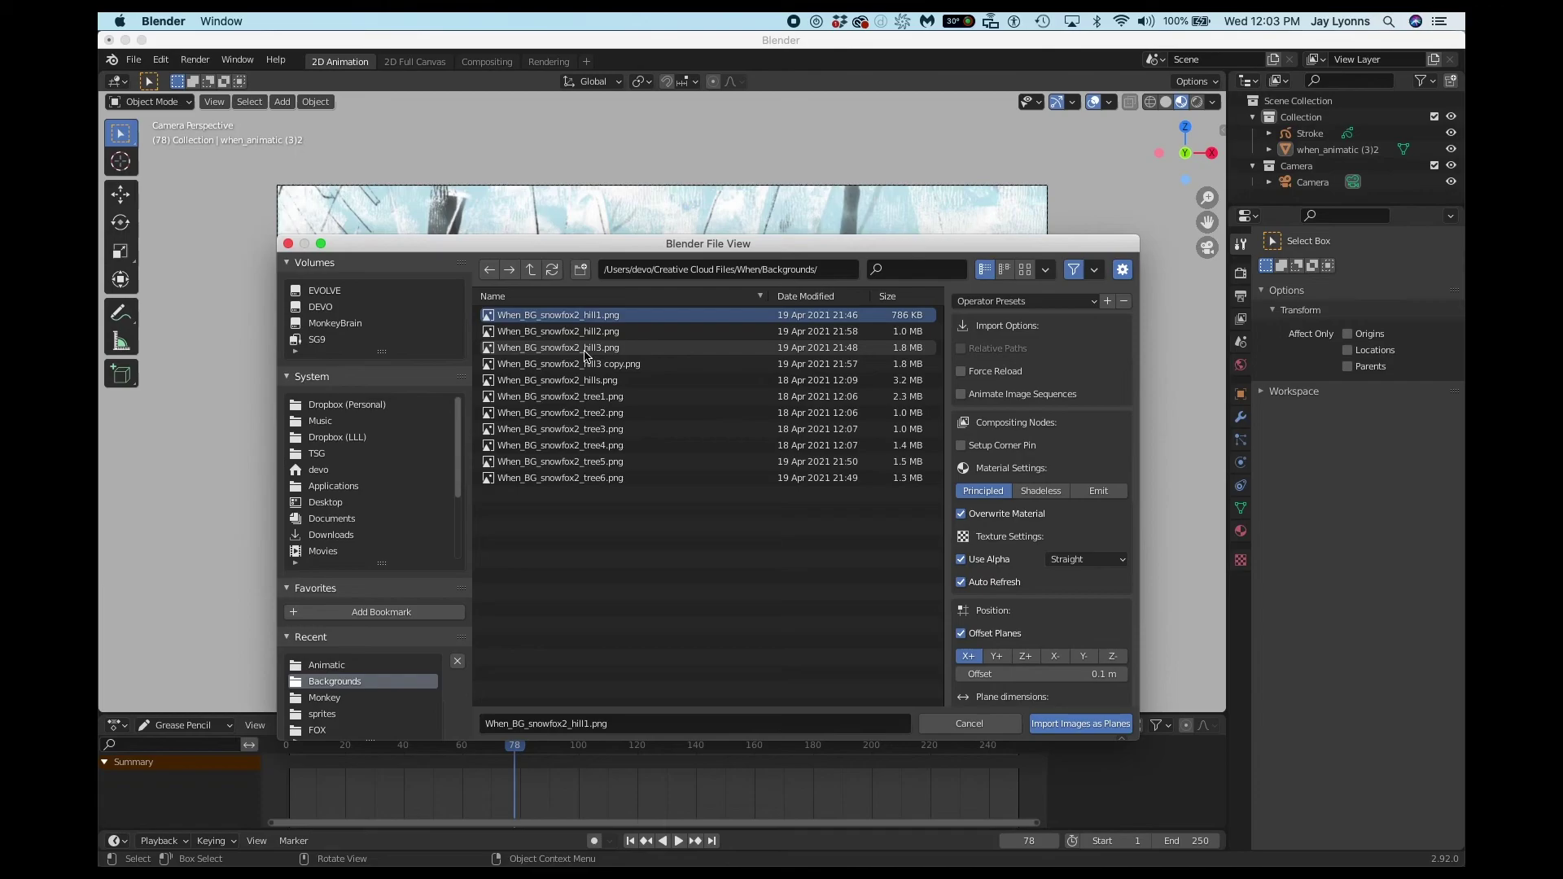
pyautogui.keyDown('shift'); pyautogui.click(585, 349); pyautogui.keyUp('shift')
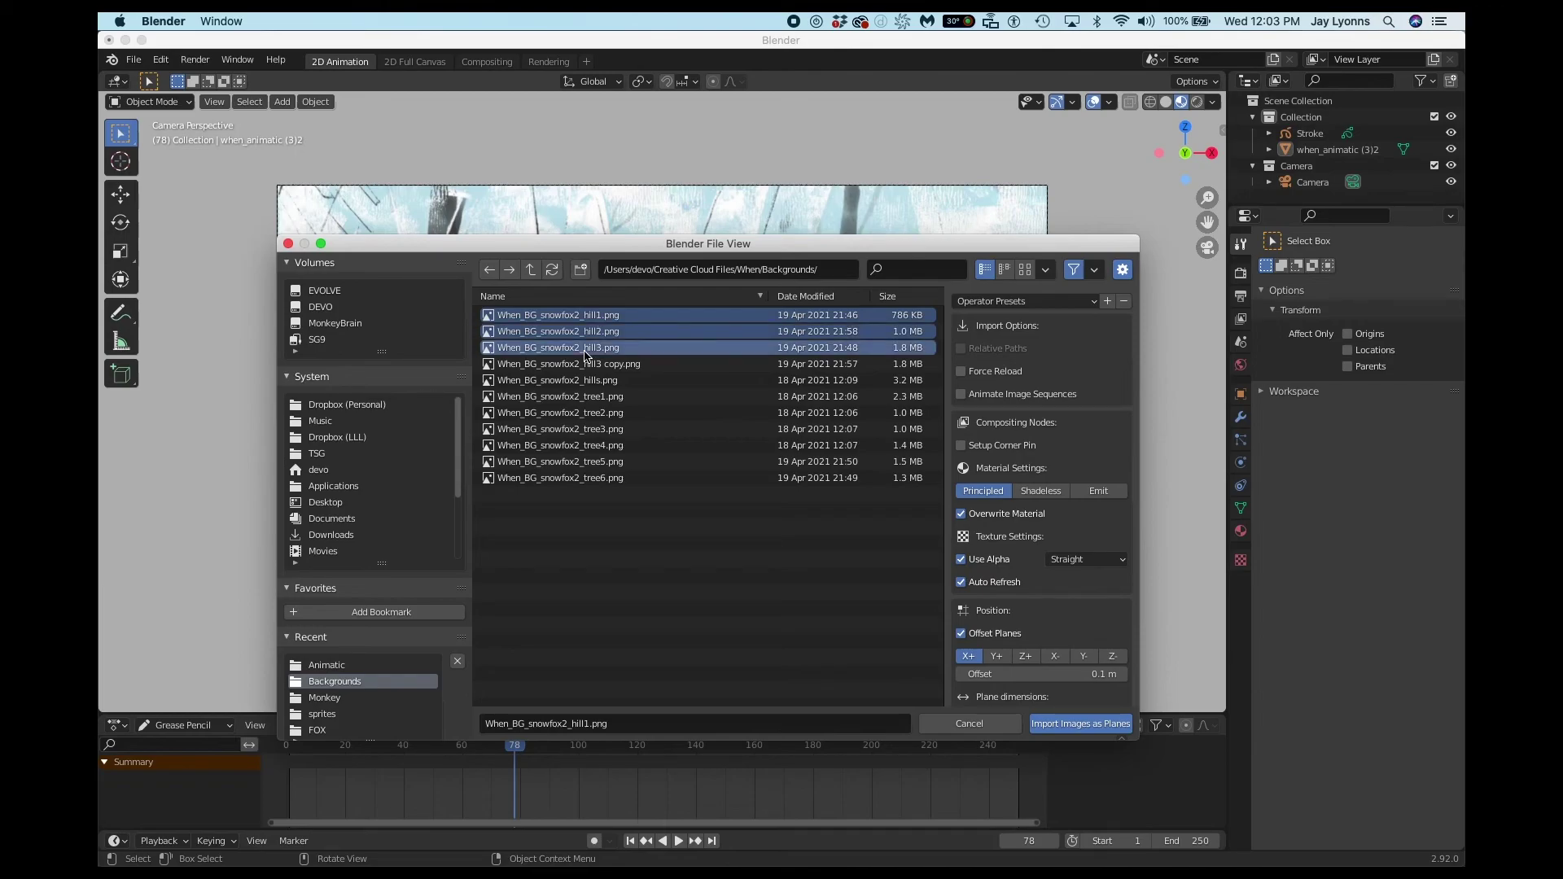
pyautogui.click(586, 396)
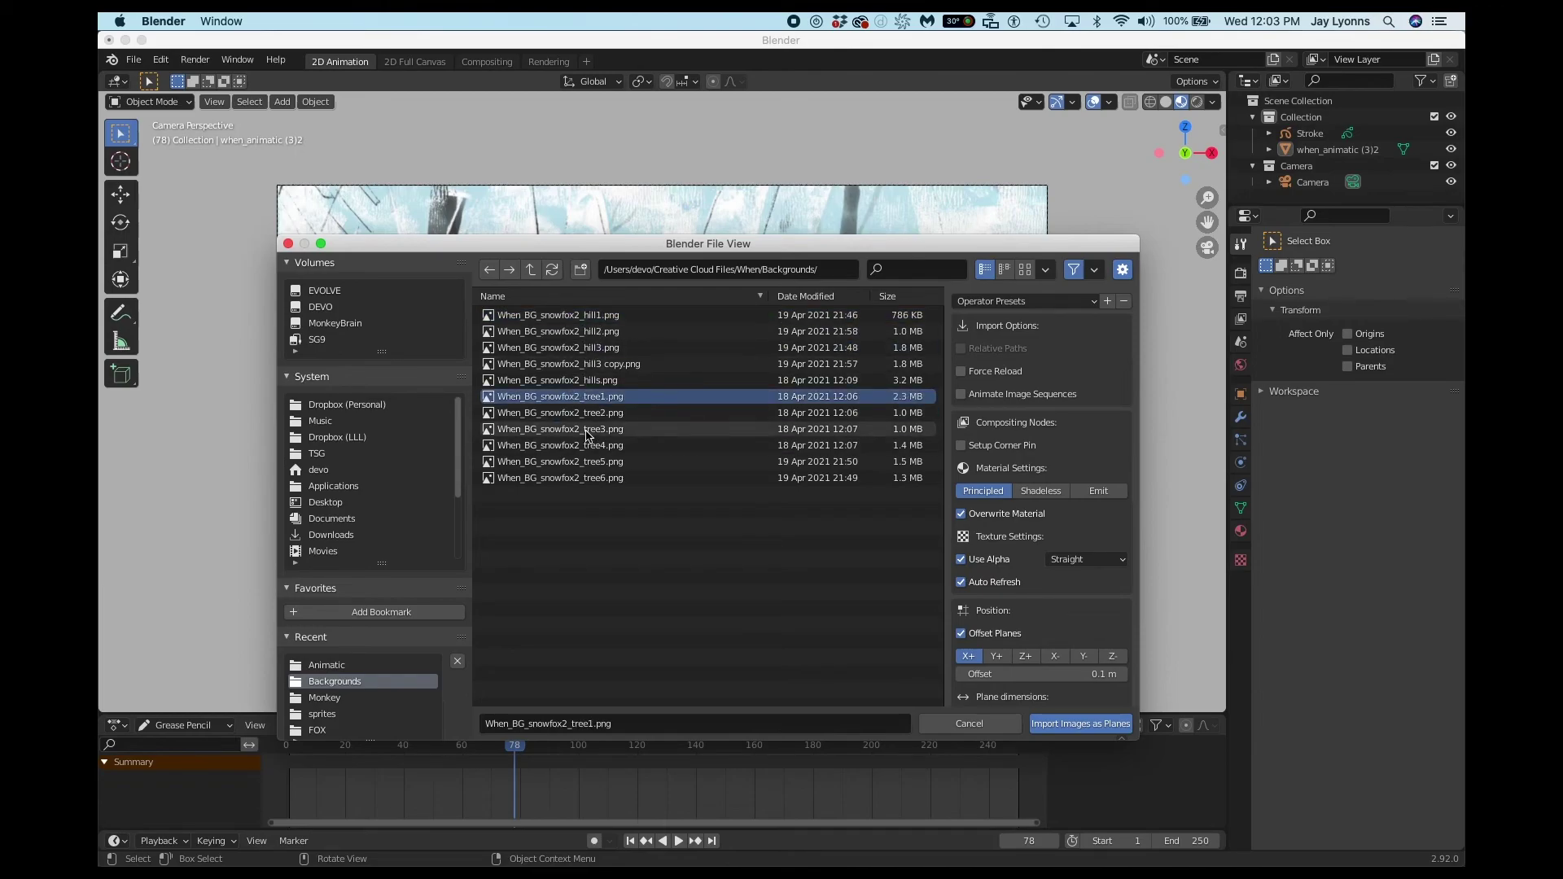
pyautogui.keyDown('shift'); pyautogui.click(587, 430); pyautogui.keyUp('shift')
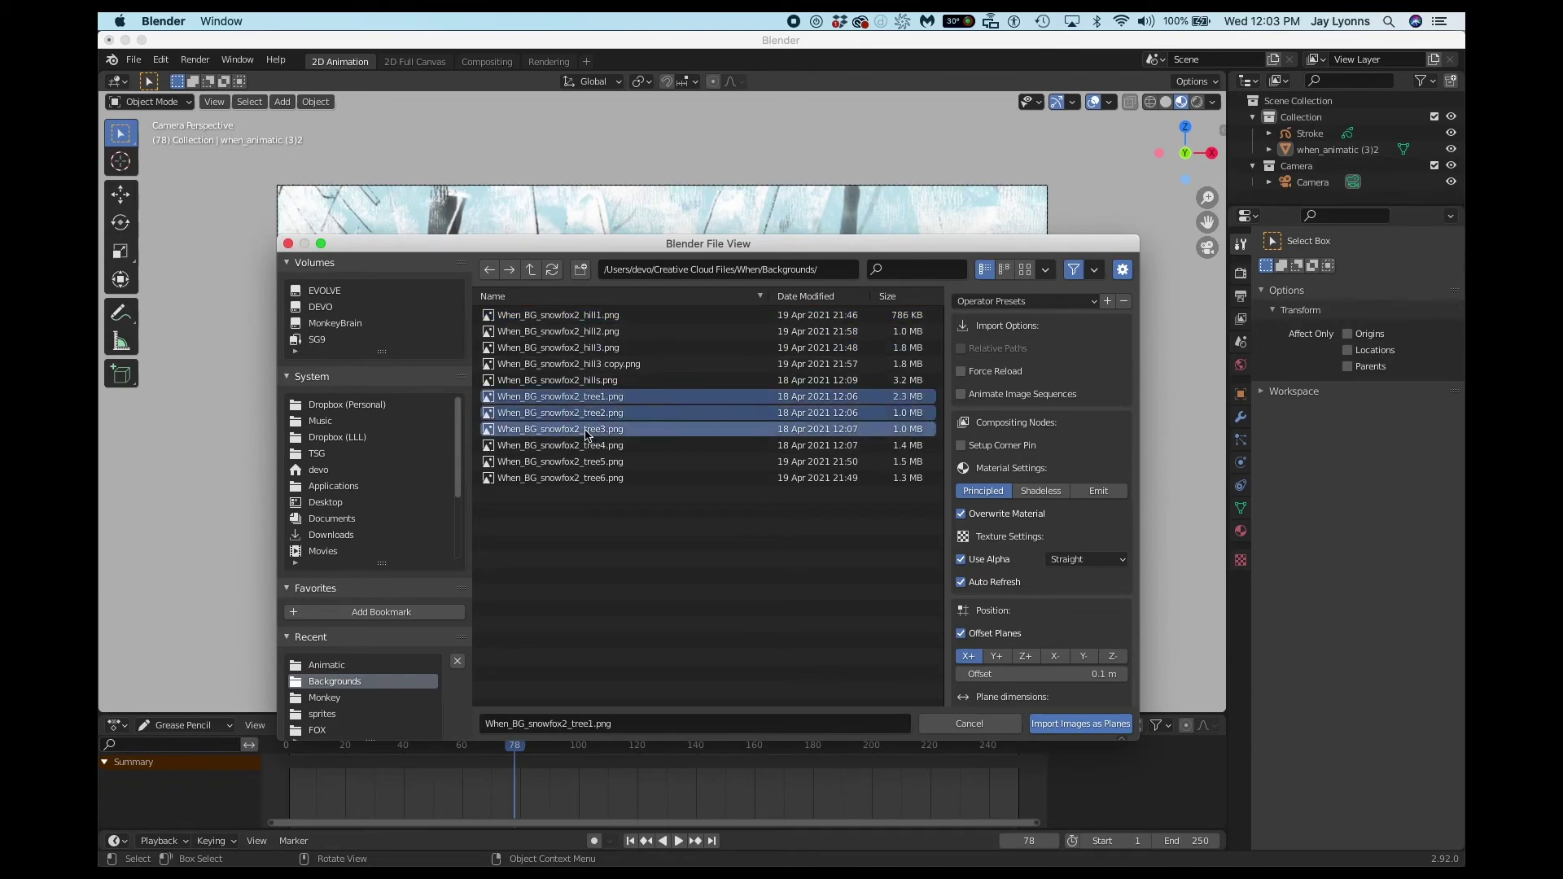
pyautogui.click(1083, 725)
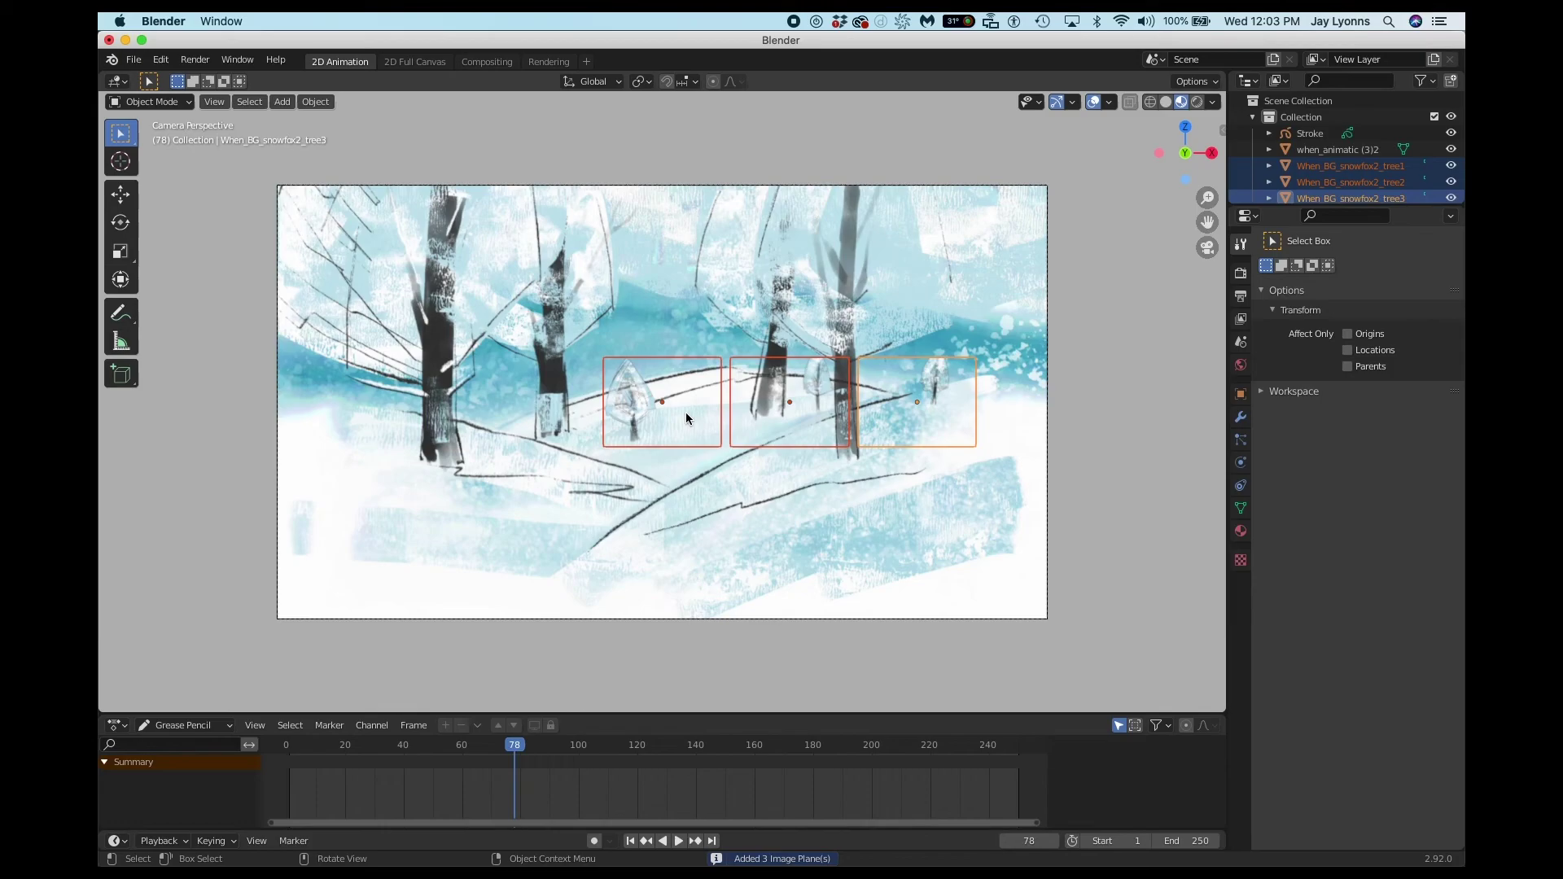
# Move the three tree planes left and scale them up to about 2.29.
pyautogui.press('g')
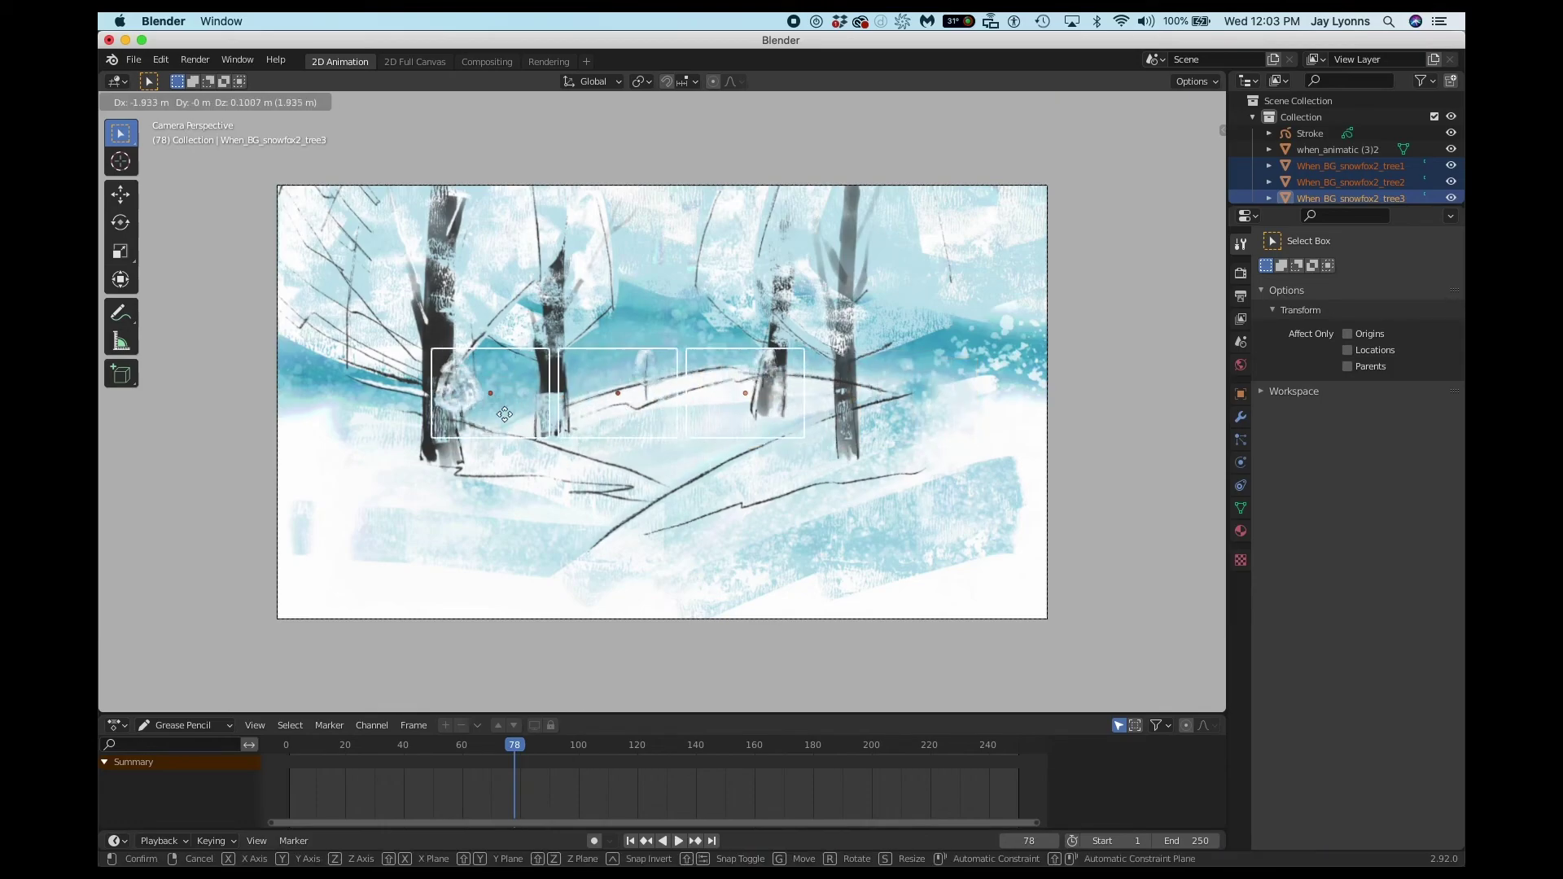
pyautogui.click(503, 406)
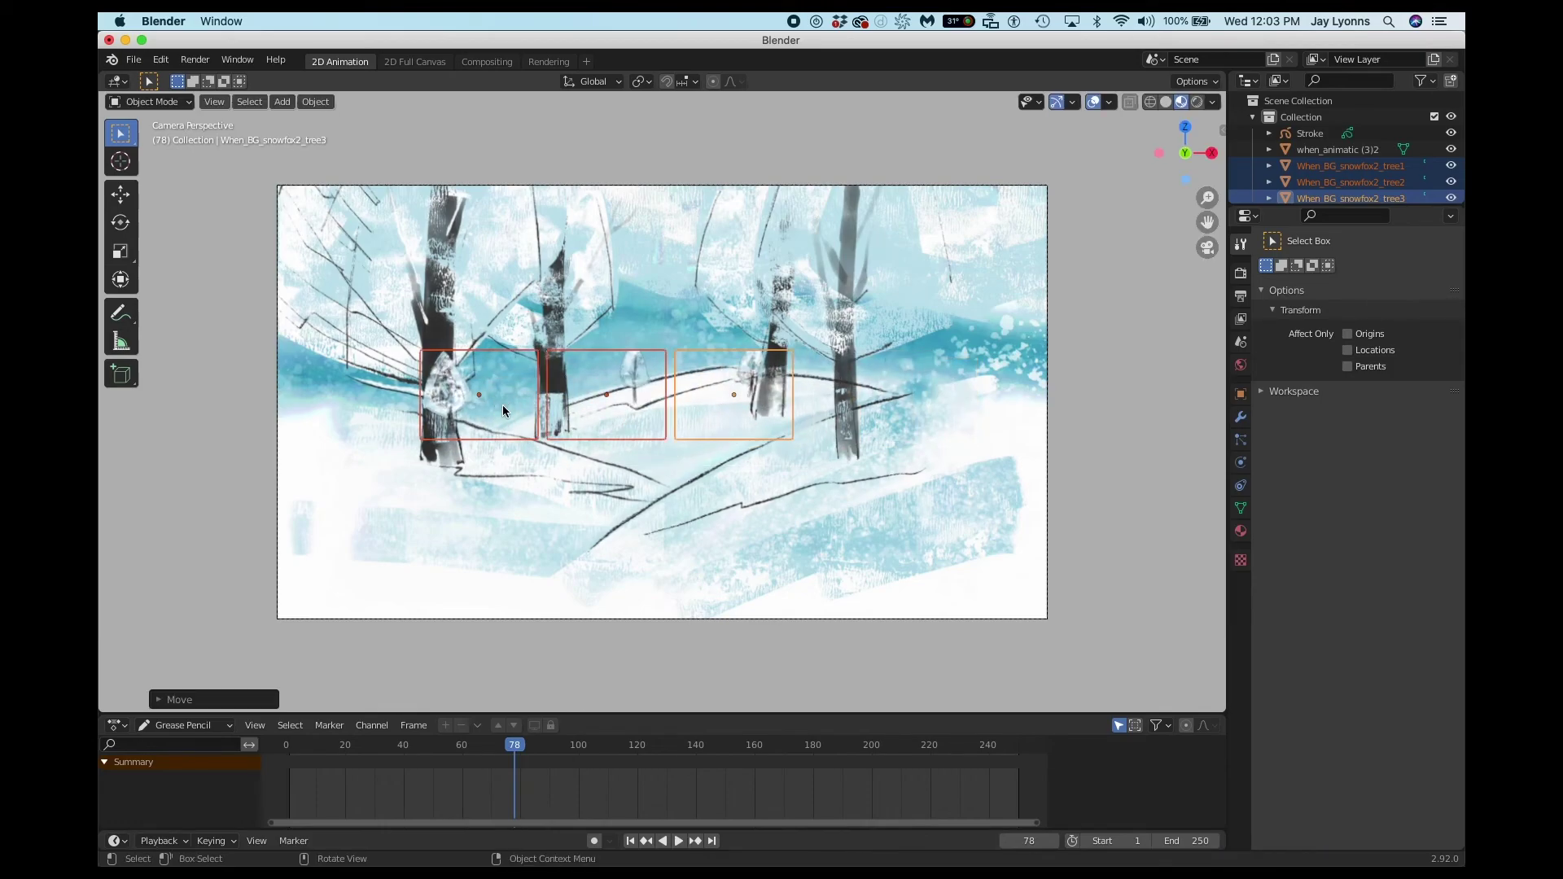
pyautogui.press('s')
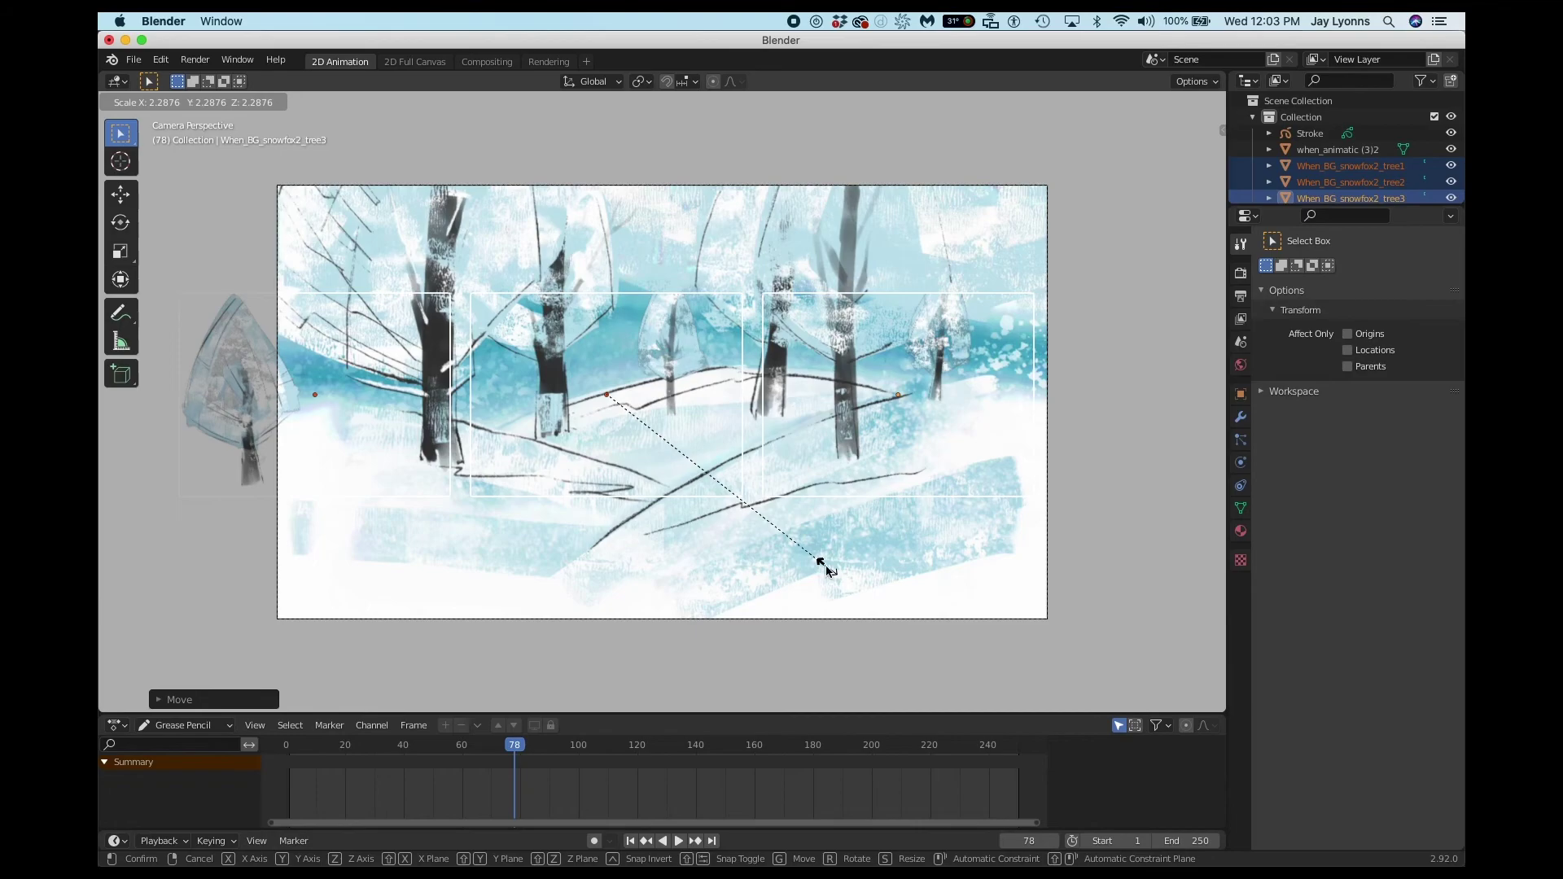
pyautogui.click(826, 568)
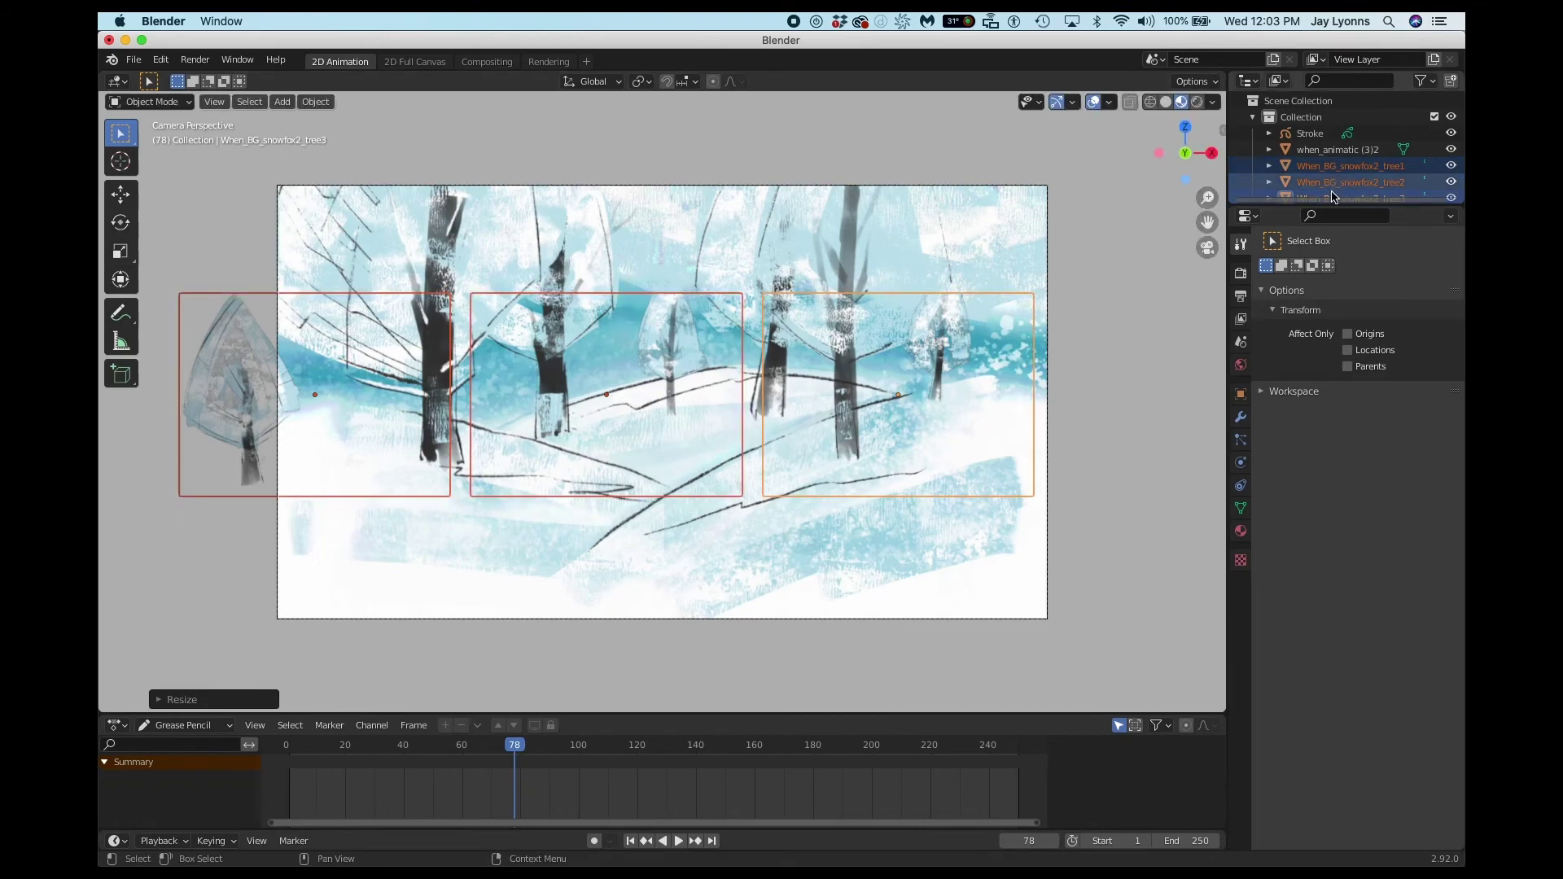
pyautogui.moveTo(1329, 205); pyautogui.dragTo(1329, 352)
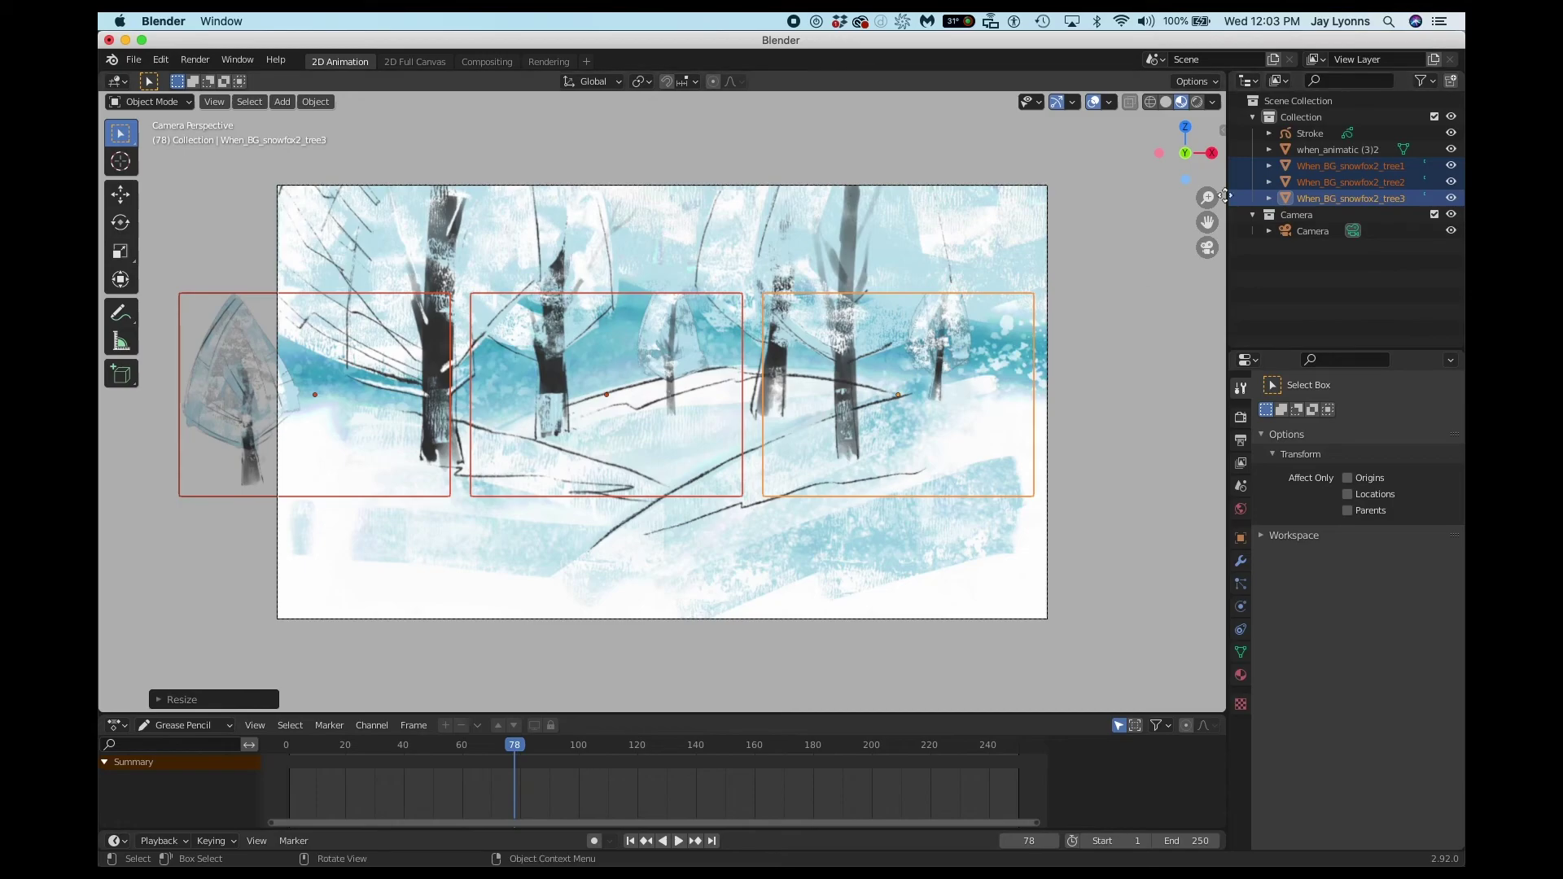
# Select tree1, tree2 and tree3 in turn in the outliner to identify each plane.
pyautogui.click(1339, 168)
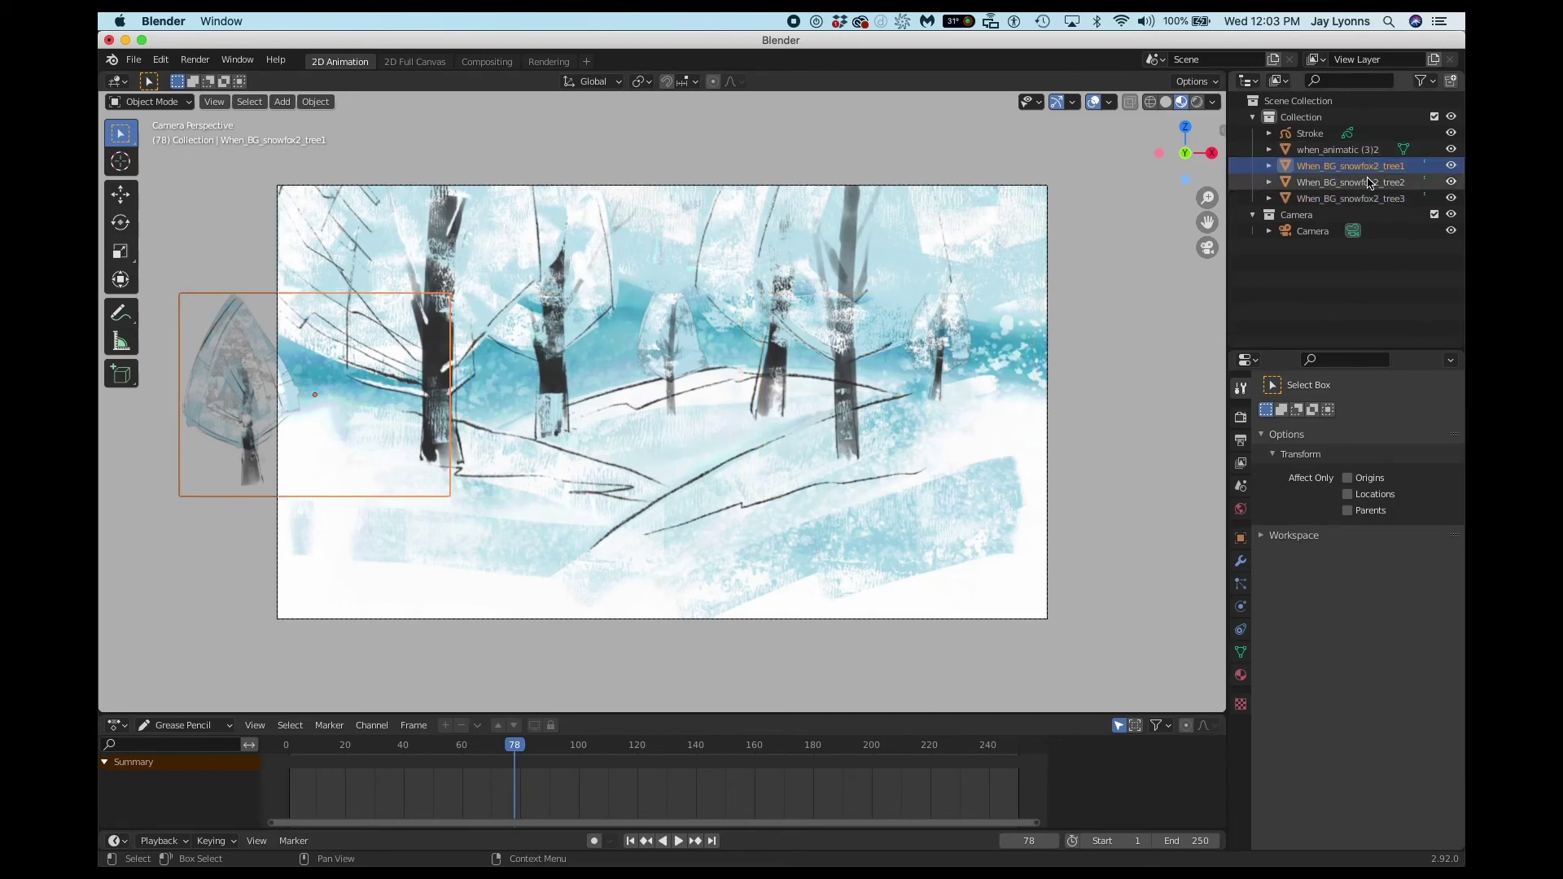
pyautogui.click(1369, 200)
pyautogui.click(1359, 182)
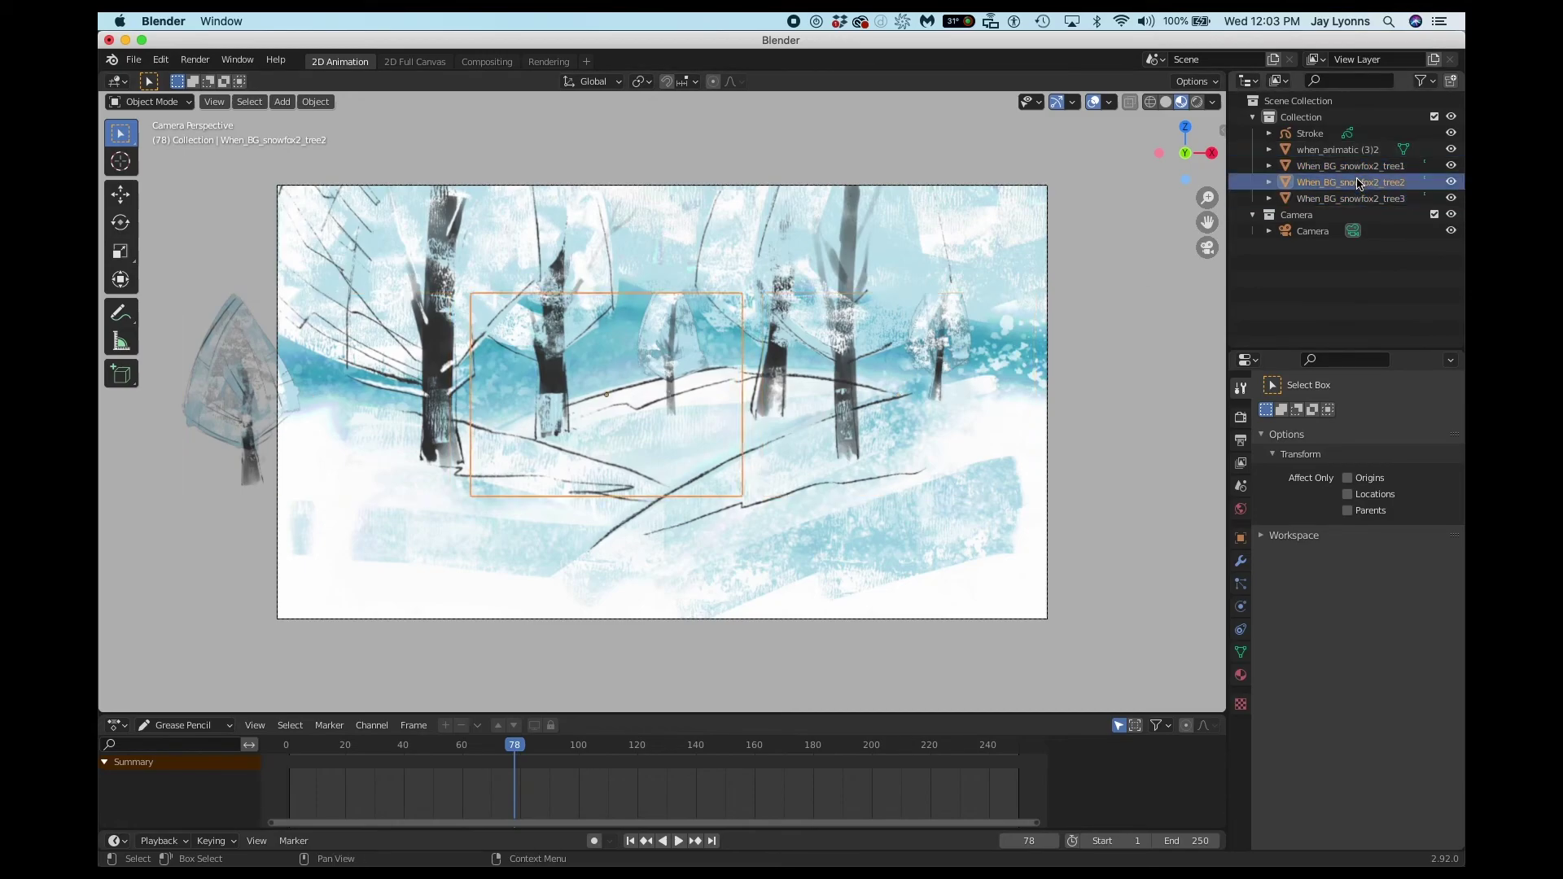
pyautogui.click(1340, 168)
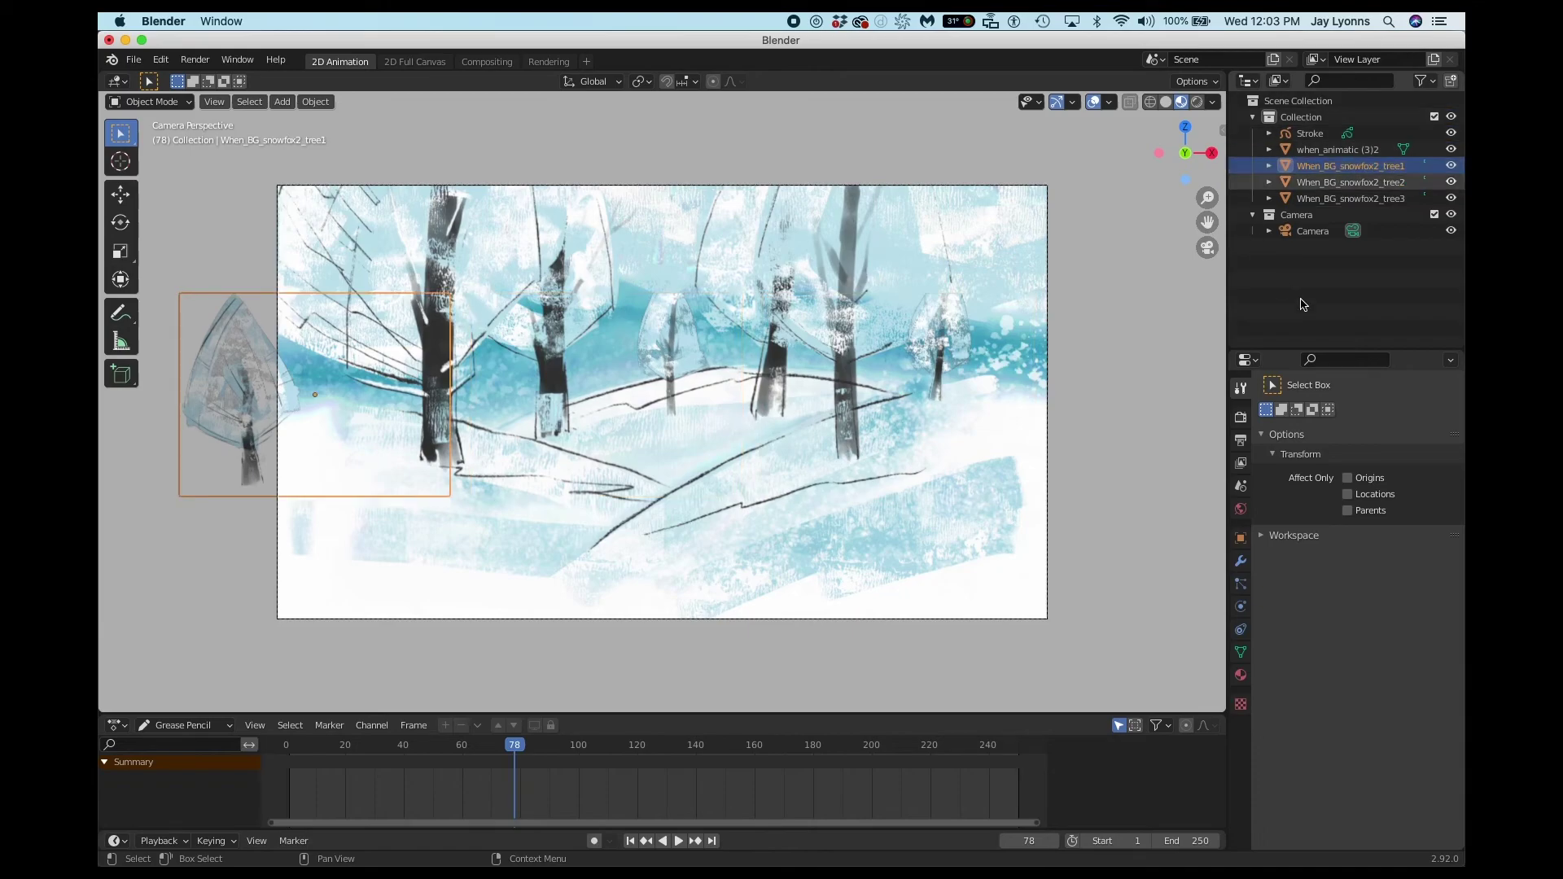
pyautogui.click(1335, 184)
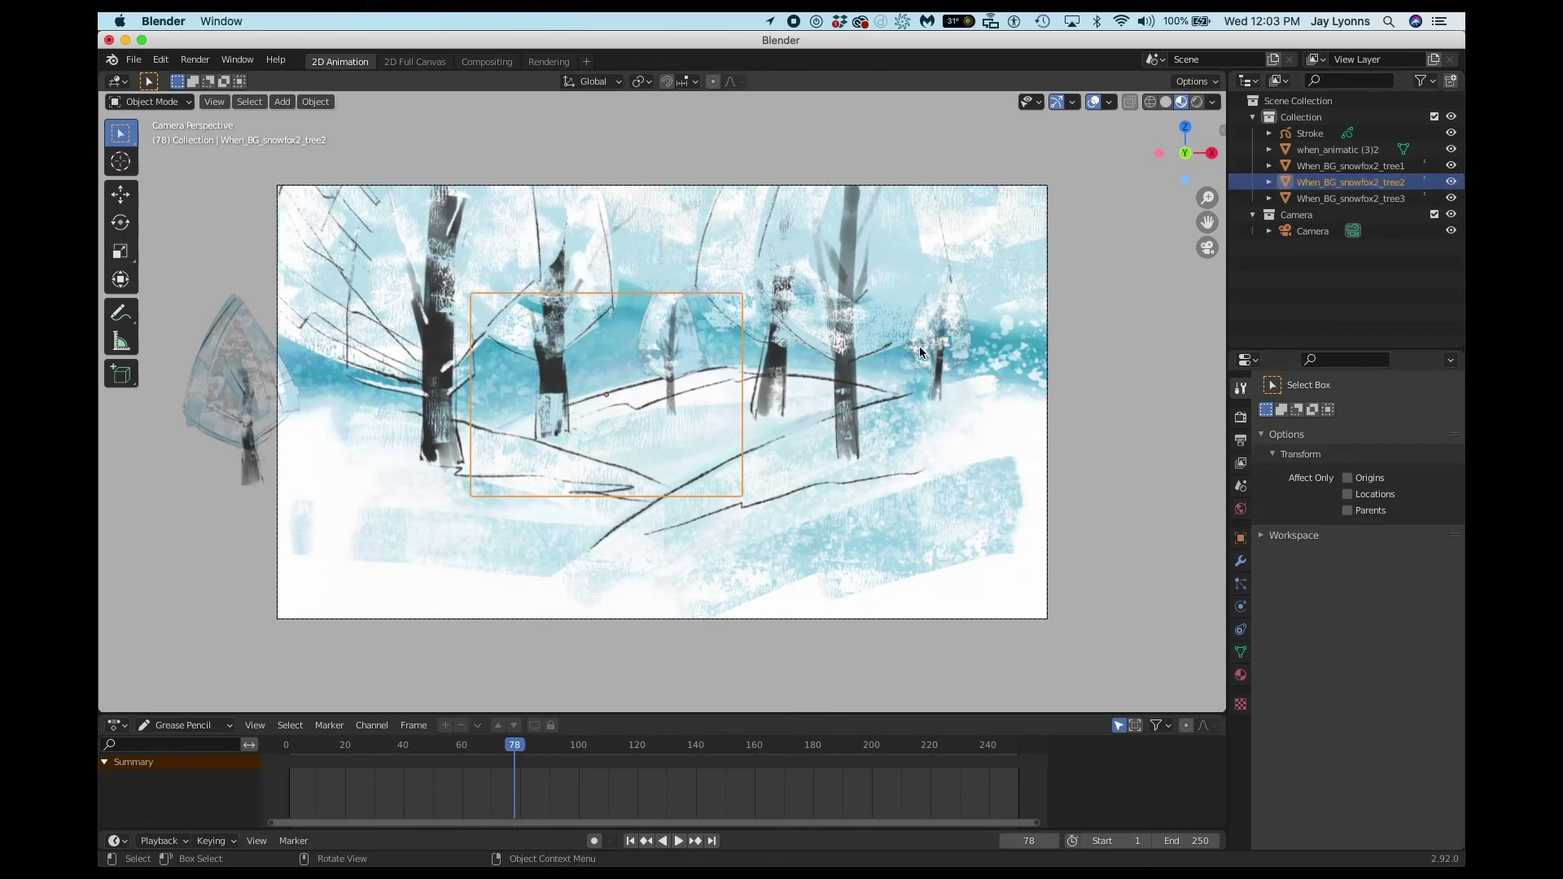
pyautogui.click(1343, 199)
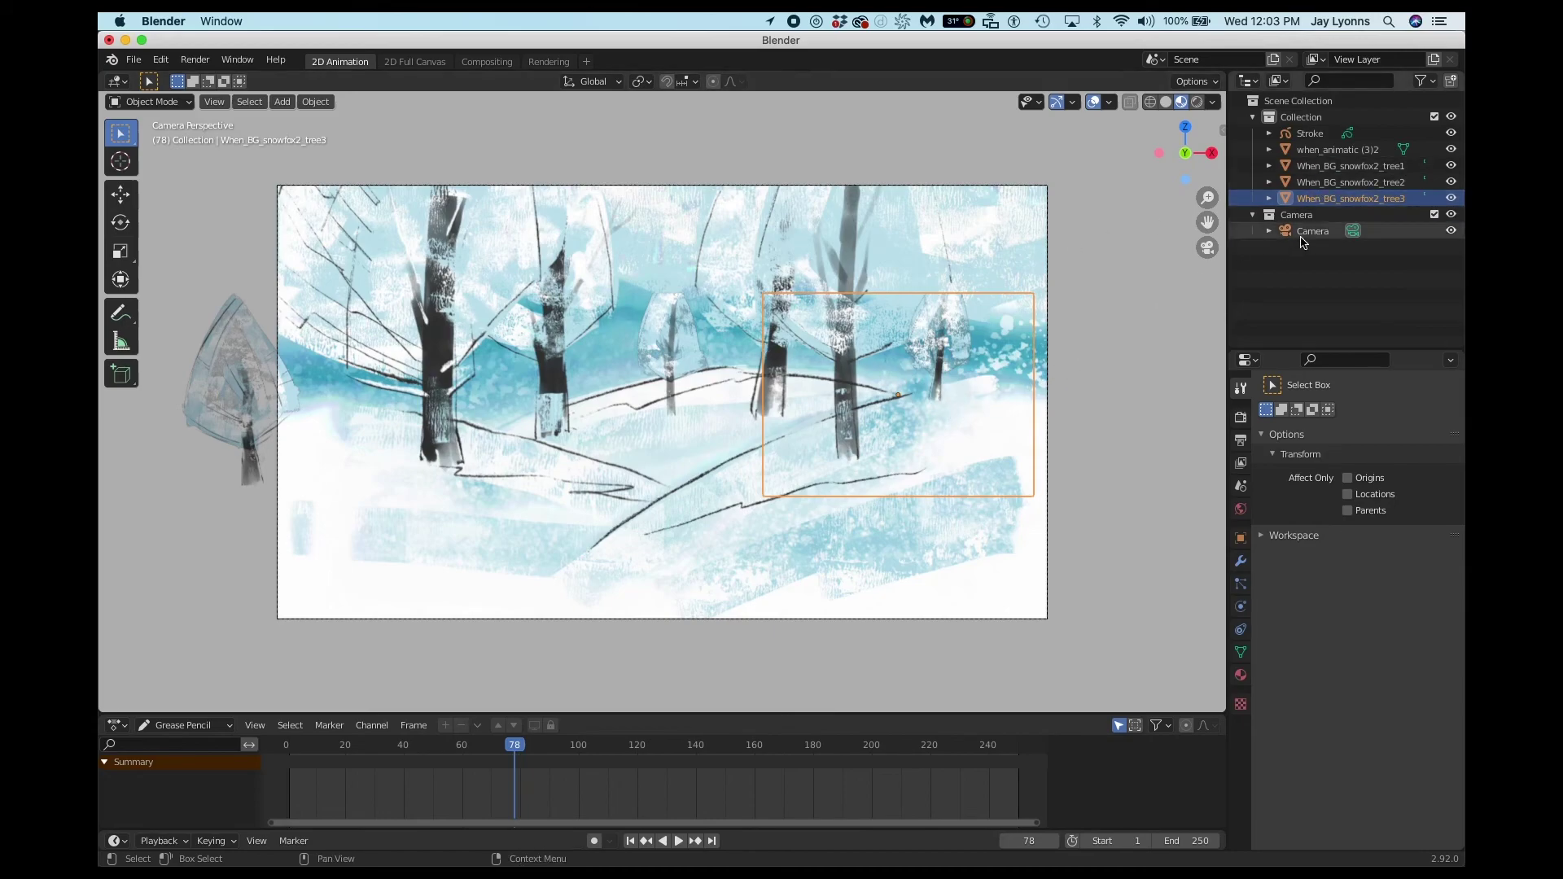
pyautogui.click(1348, 183)
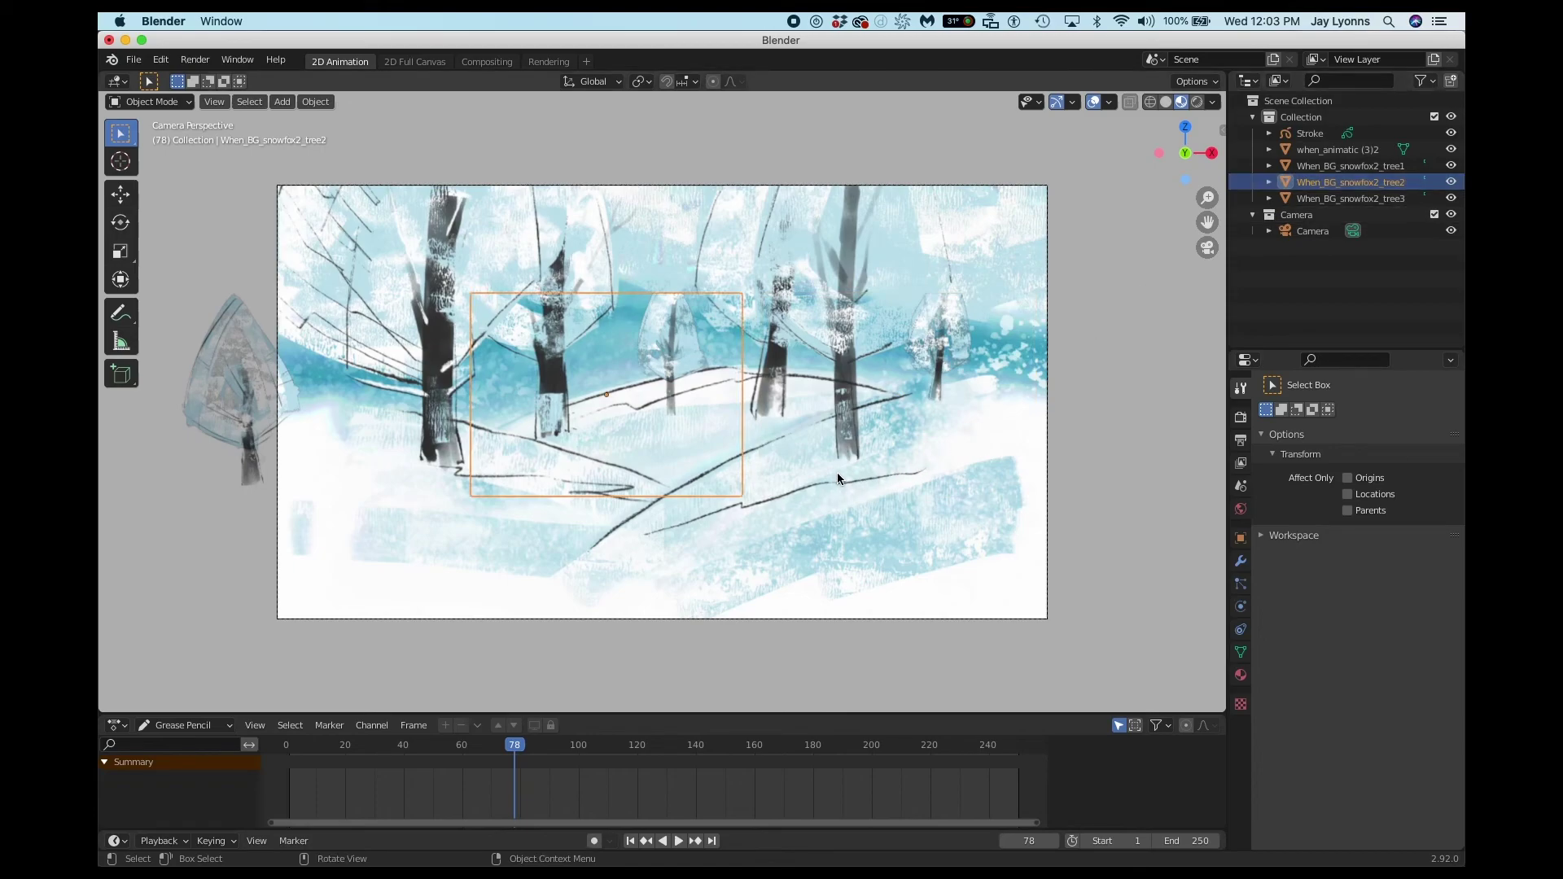
# Enlarge the tree2 plane to about 2.72 and reposition it.
pyautogui.press('s')
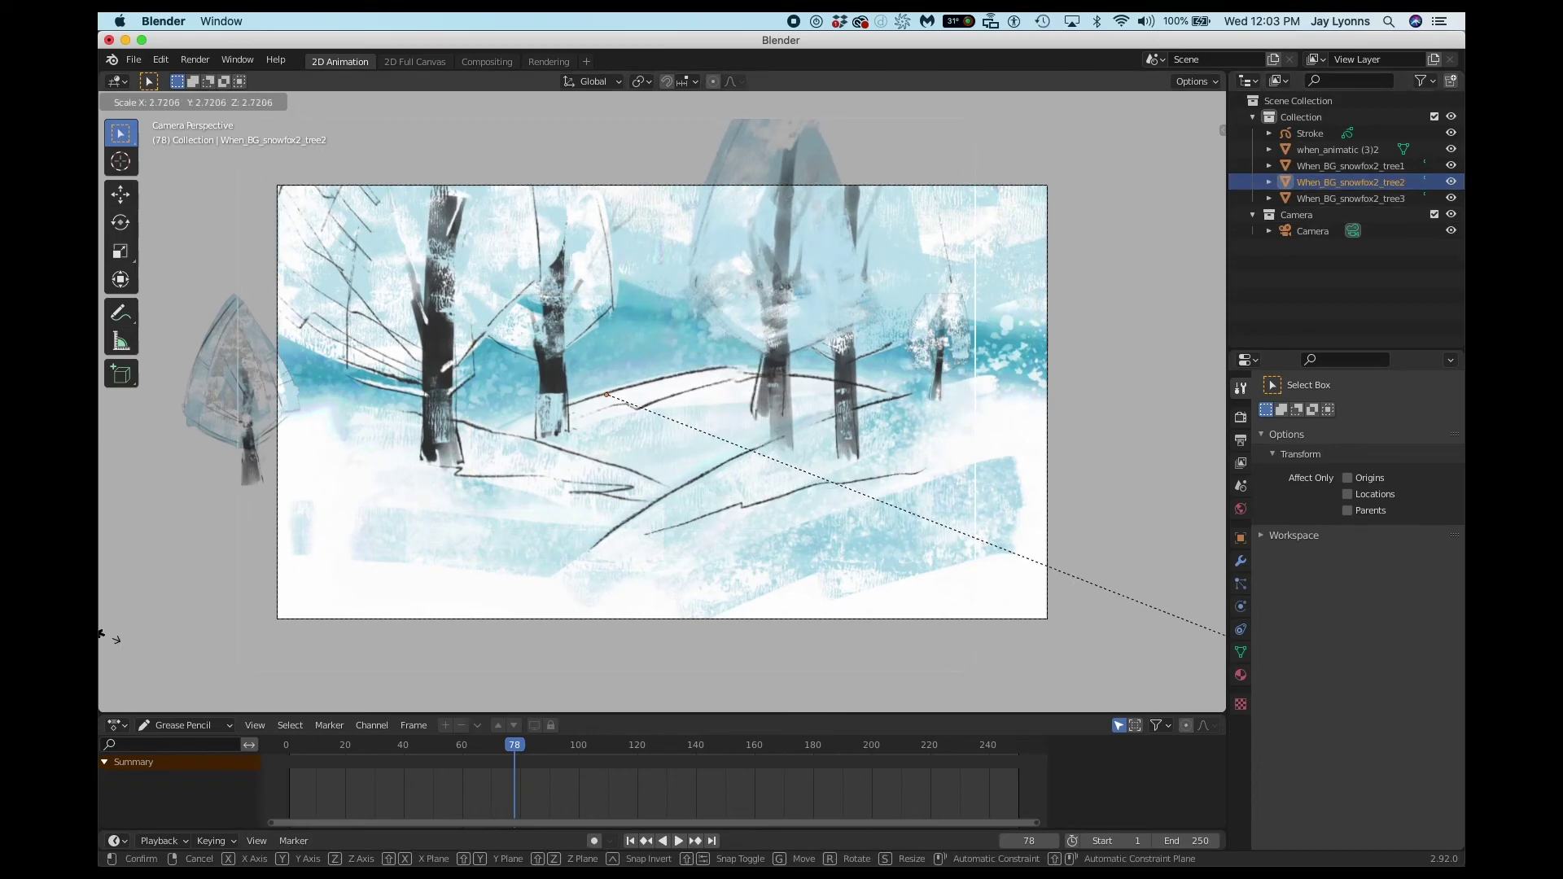
pyautogui.click(1197, 638)
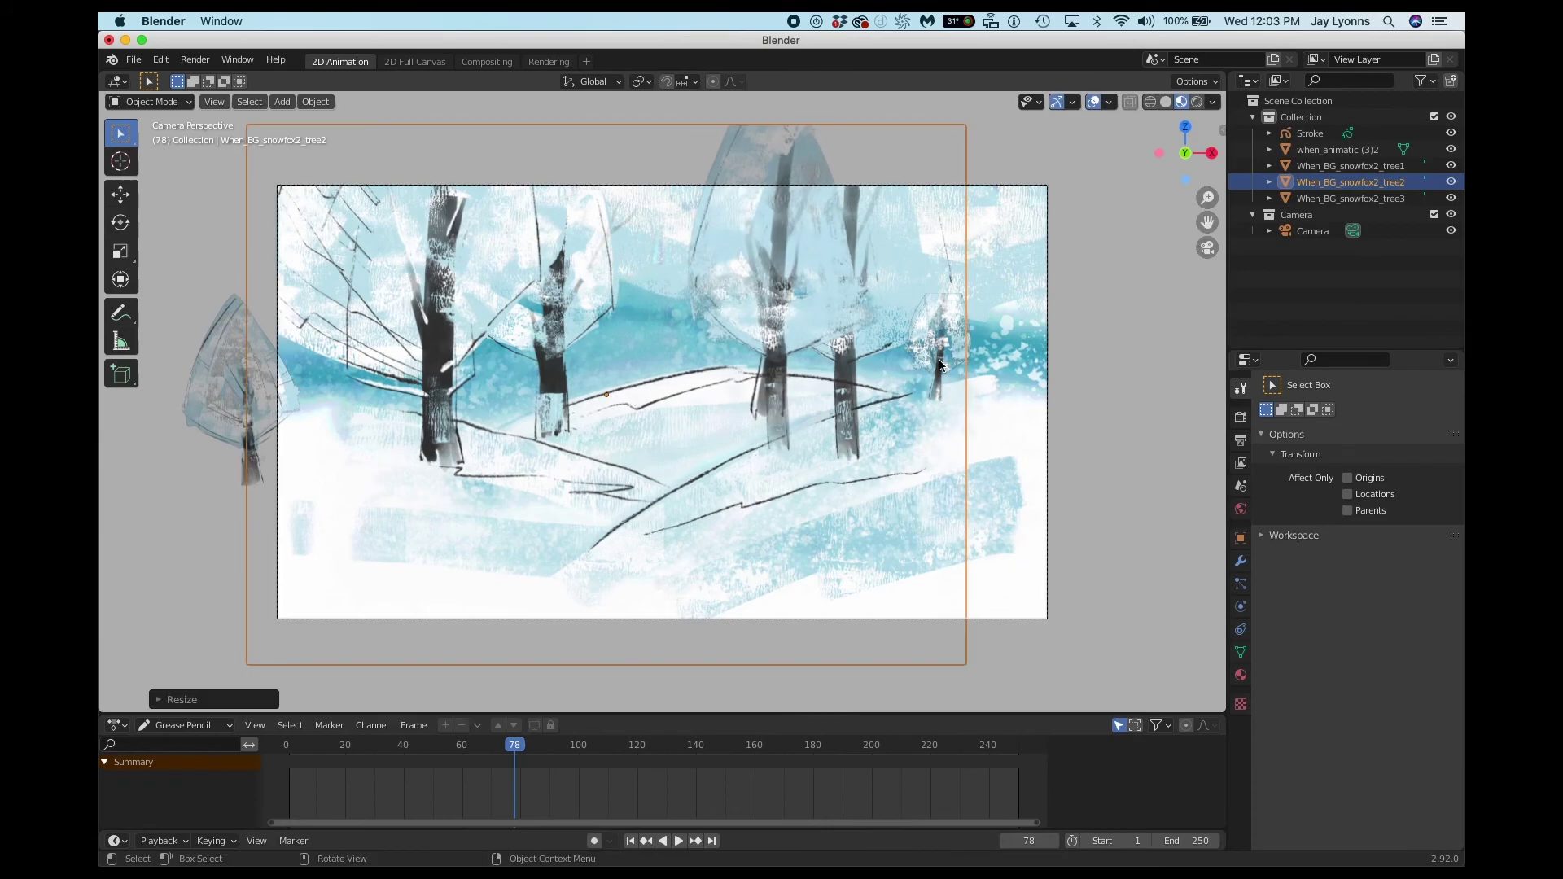
pyautogui.press('g')
pyautogui.click(839, 342)
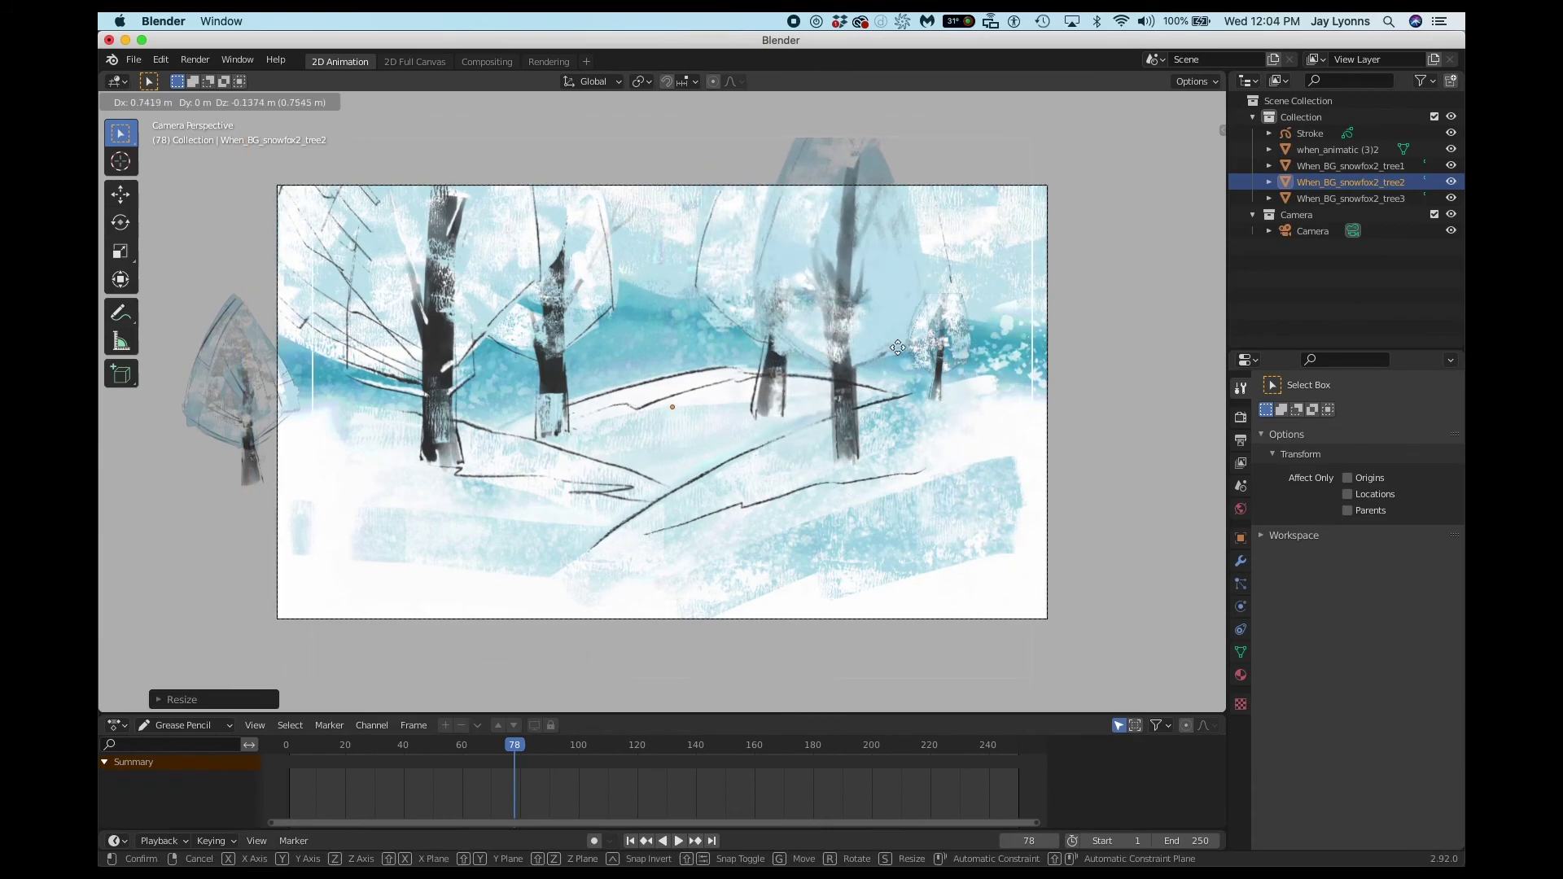
# Move the tree1 plane to just right of the camera frame.
pyautogui.click(445, 432)
pyautogui.click(255, 414)
pyautogui.press('g')
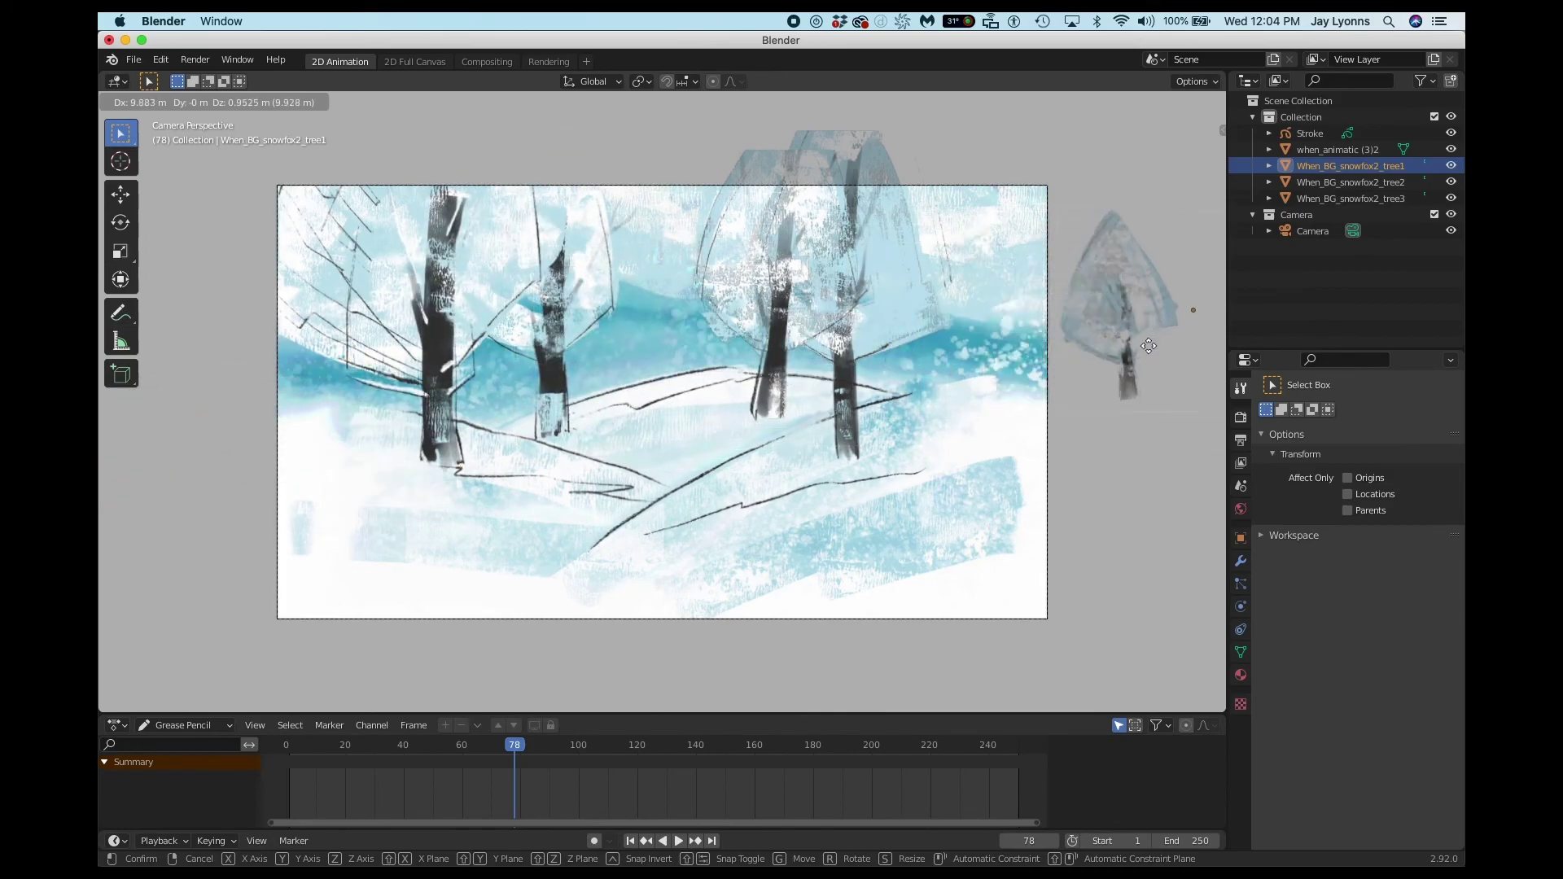
pyautogui.click(1178, 361)
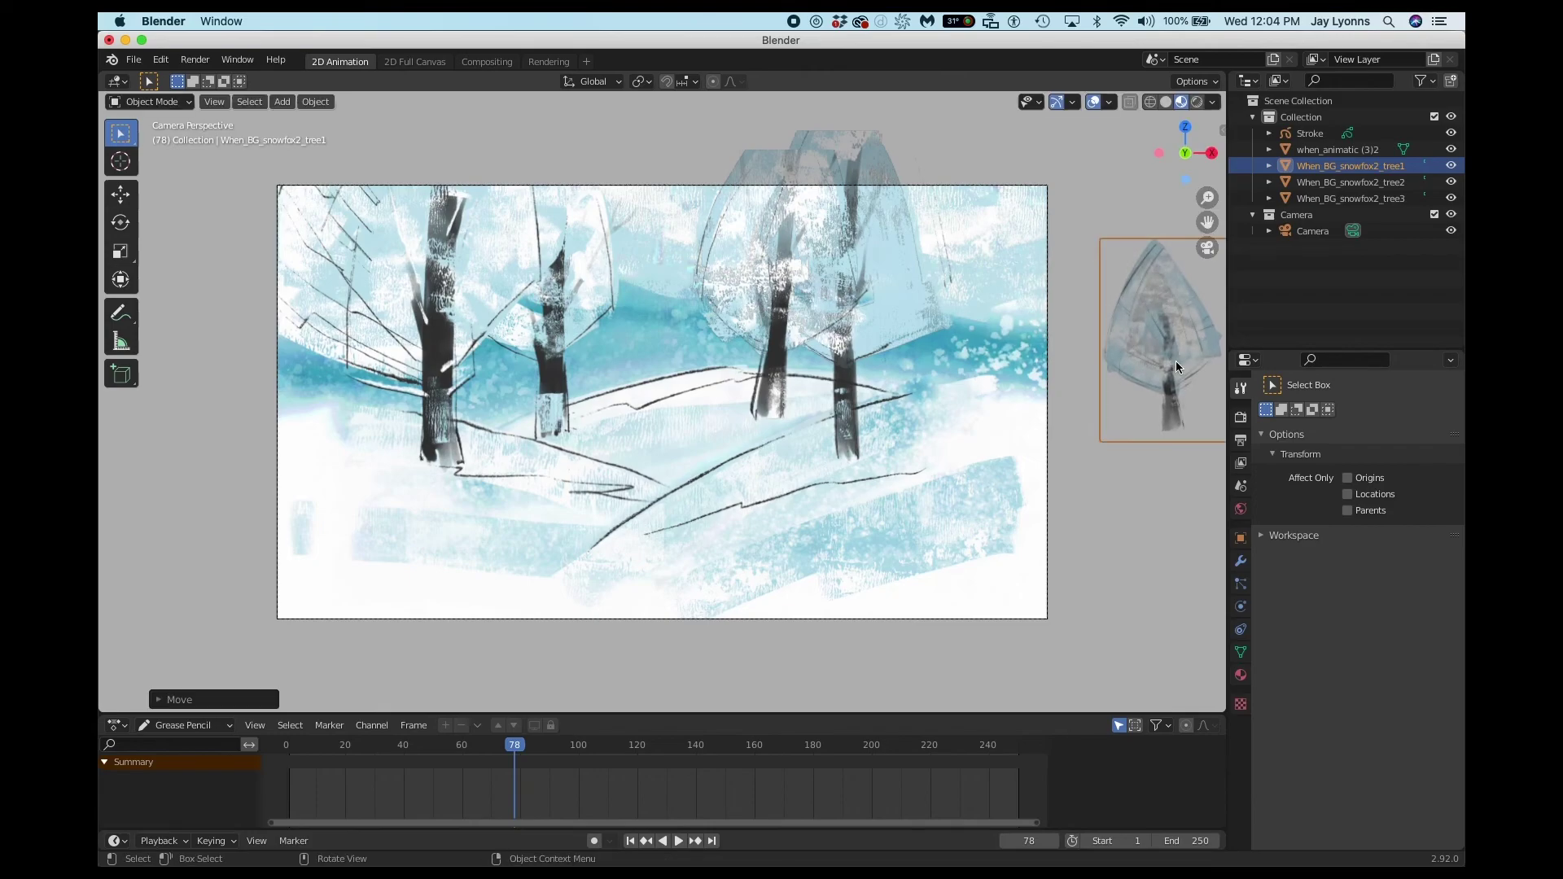
# Toggle tree1's viewport visibility, leaving the plane hidden.
pyautogui.click(1451, 168)
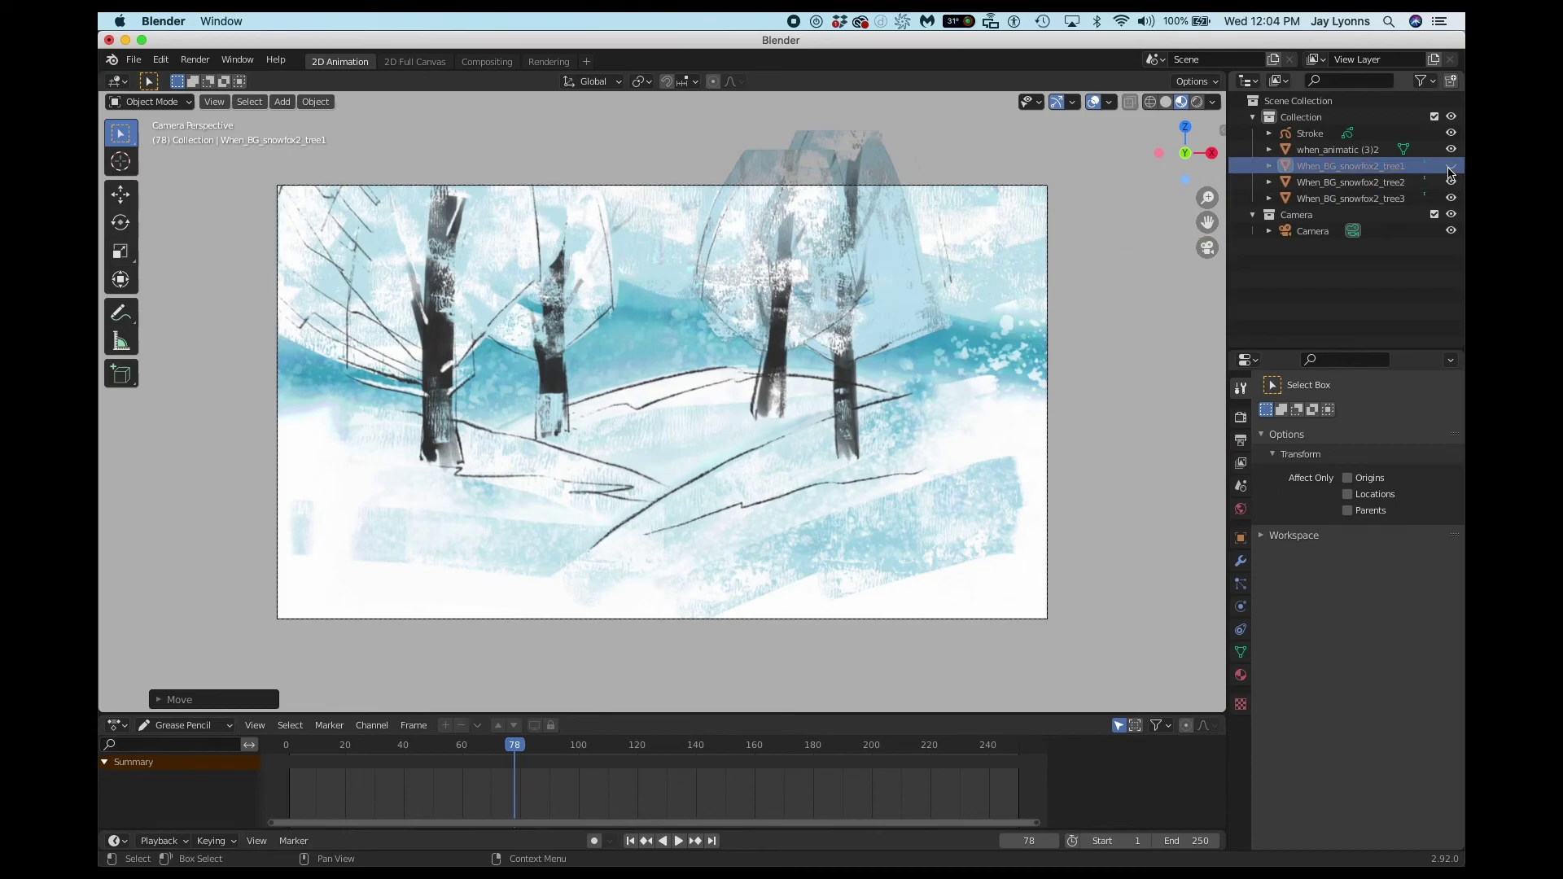
pyautogui.click(1451, 169)
pyautogui.click(1451, 166)
pyautogui.click(1453, 167)
pyautogui.click(1451, 166)
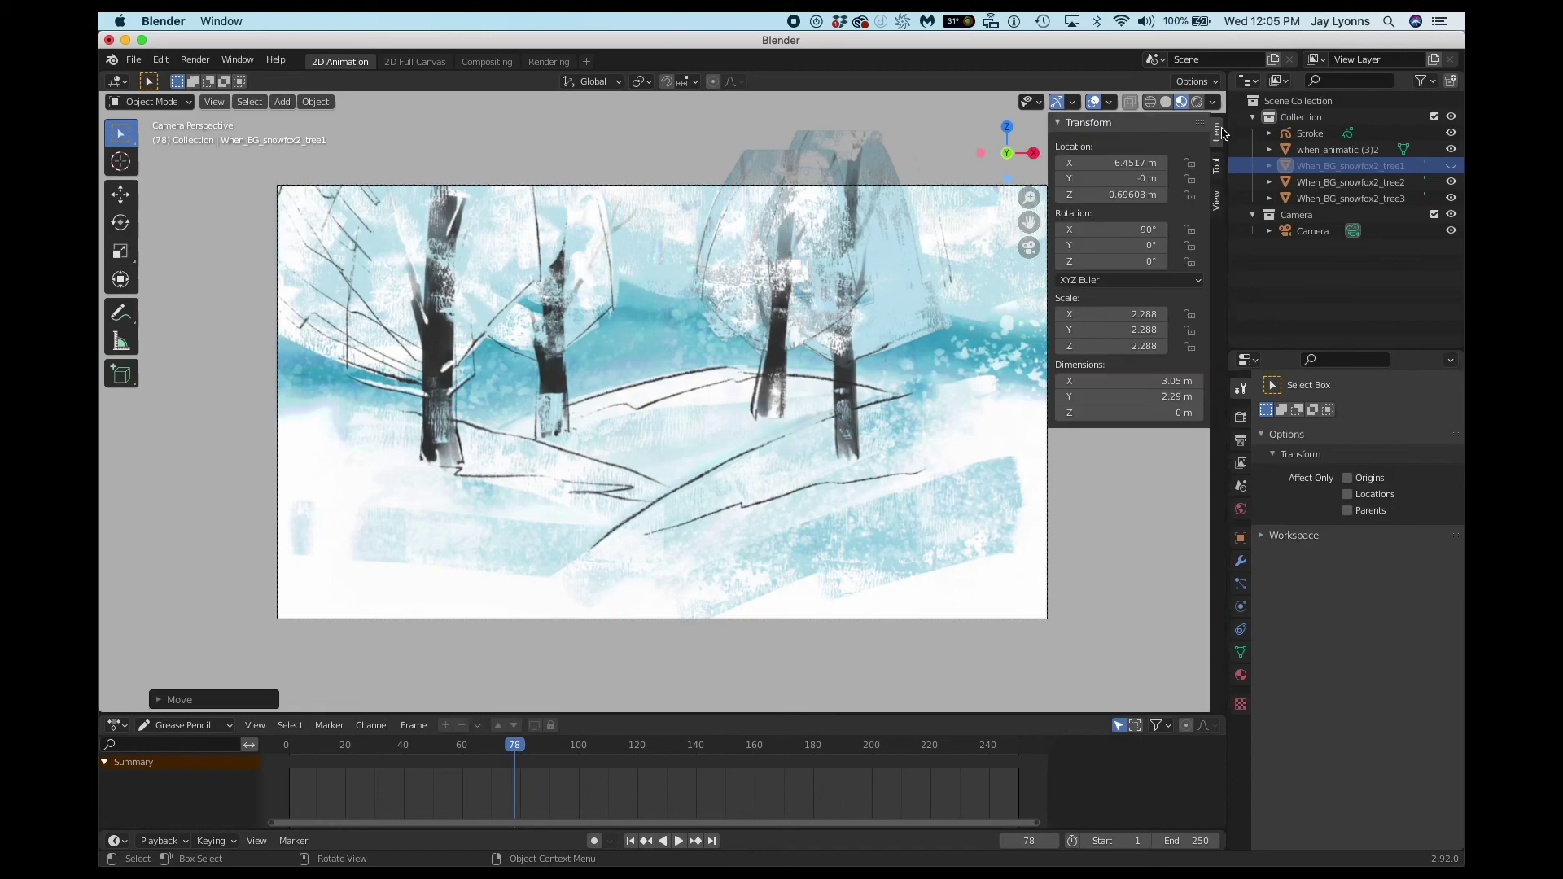
# In the sidebar Item tab, lock X and Y rotation of the when_animatic (3)2 plane.
pyautogui.click(1222, 132)
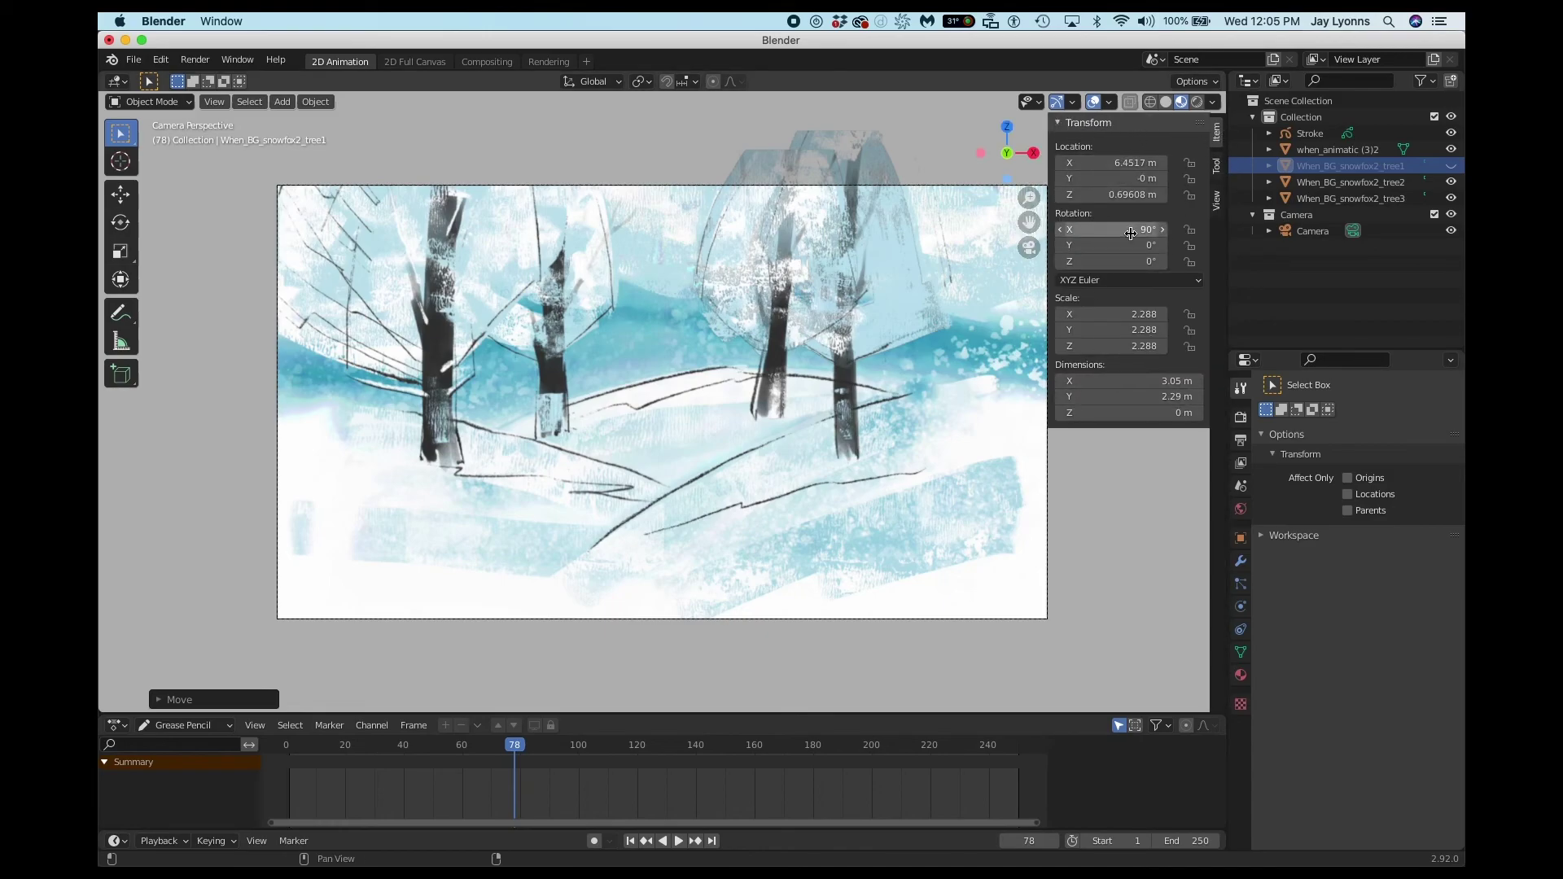
pyautogui.click(1218, 170)
pyautogui.click(1218, 203)
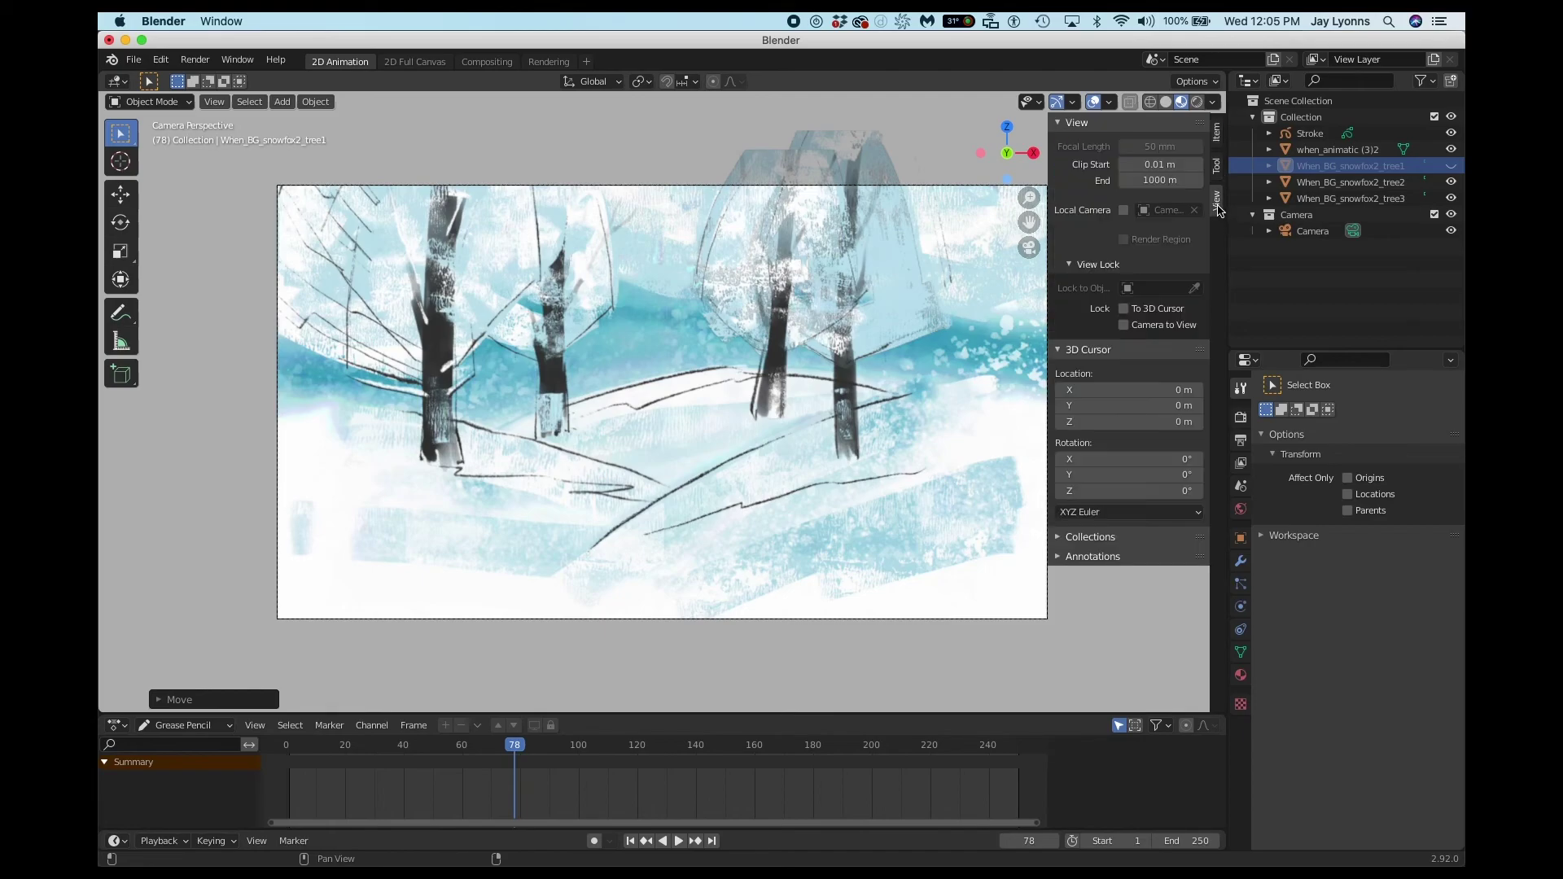
pyautogui.click(1216, 133)
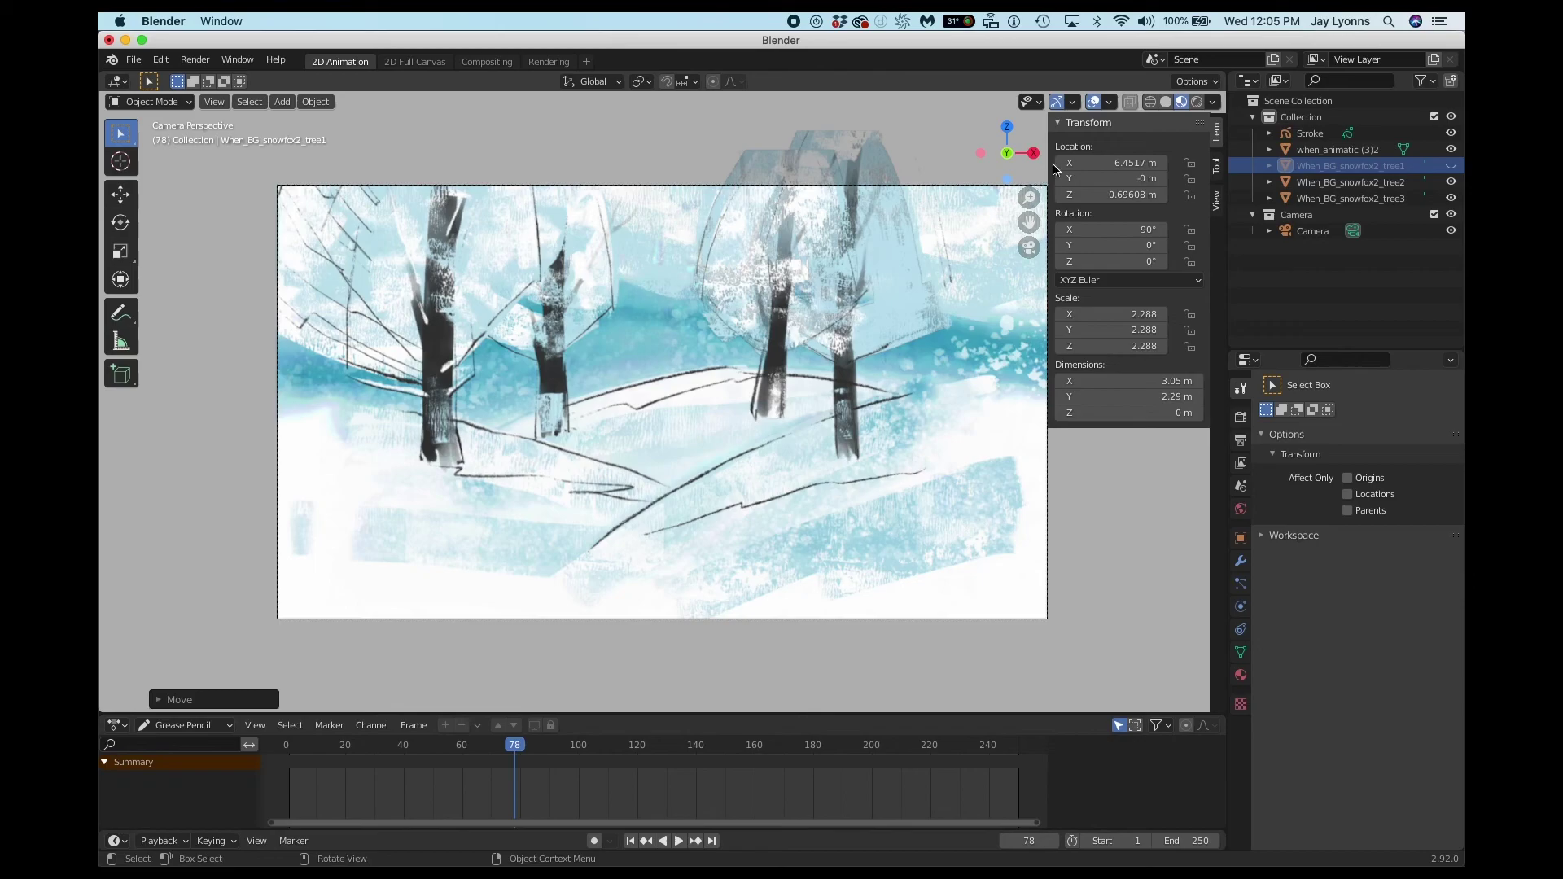
pyautogui.click(974, 205)
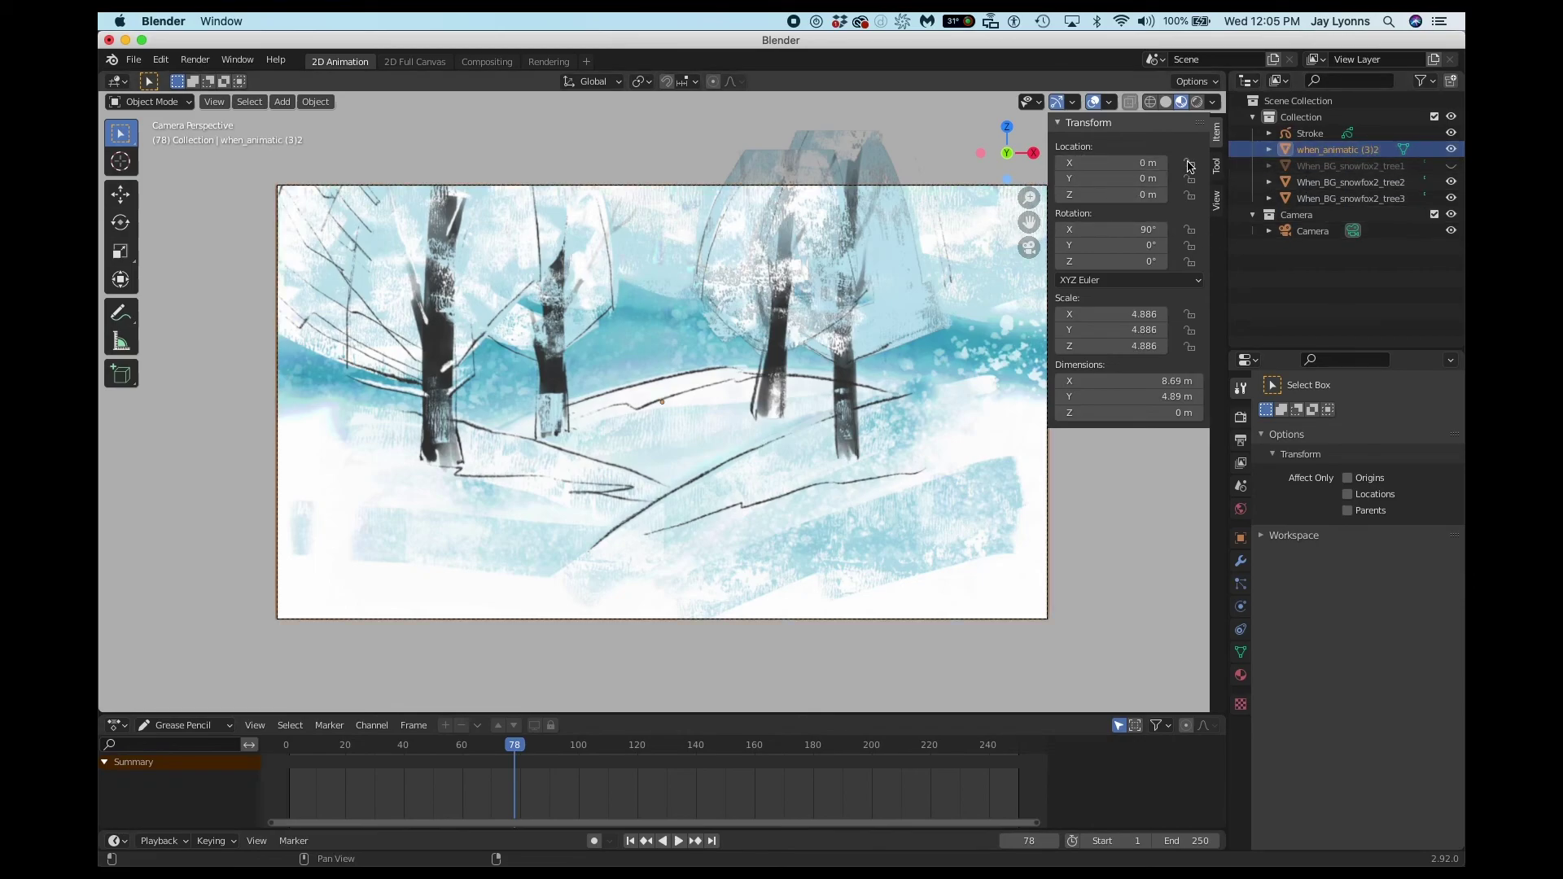
pyautogui.click(1191, 230)
pyautogui.click(1190, 247)
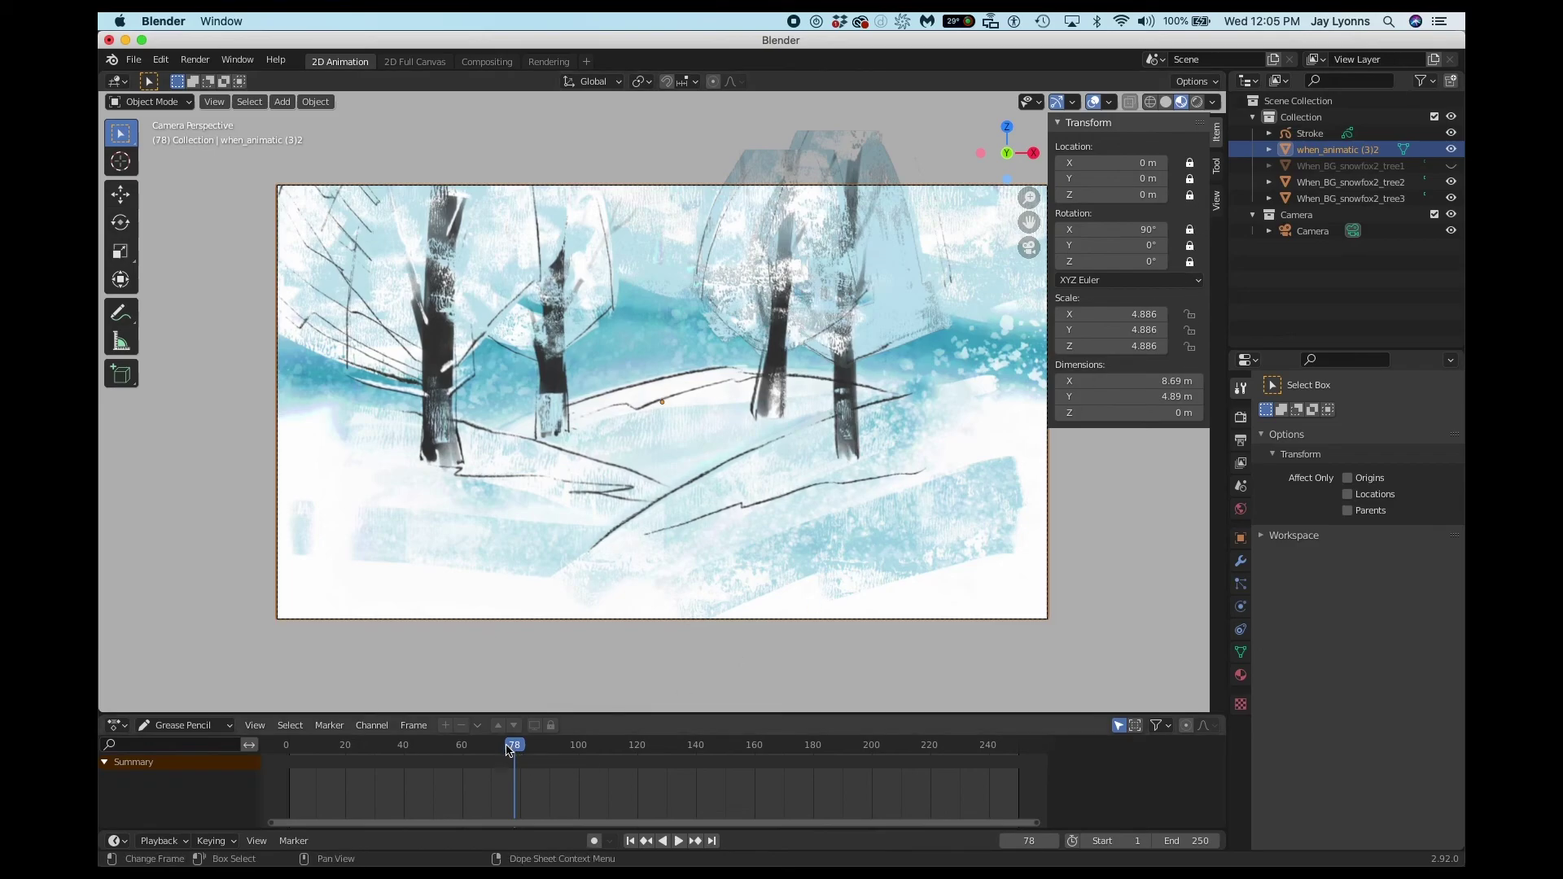
# Scrub back through earlier frames and stop playback near frame 79.
pyautogui.moveTo(508, 750); pyautogui.dragTo(315, 757)
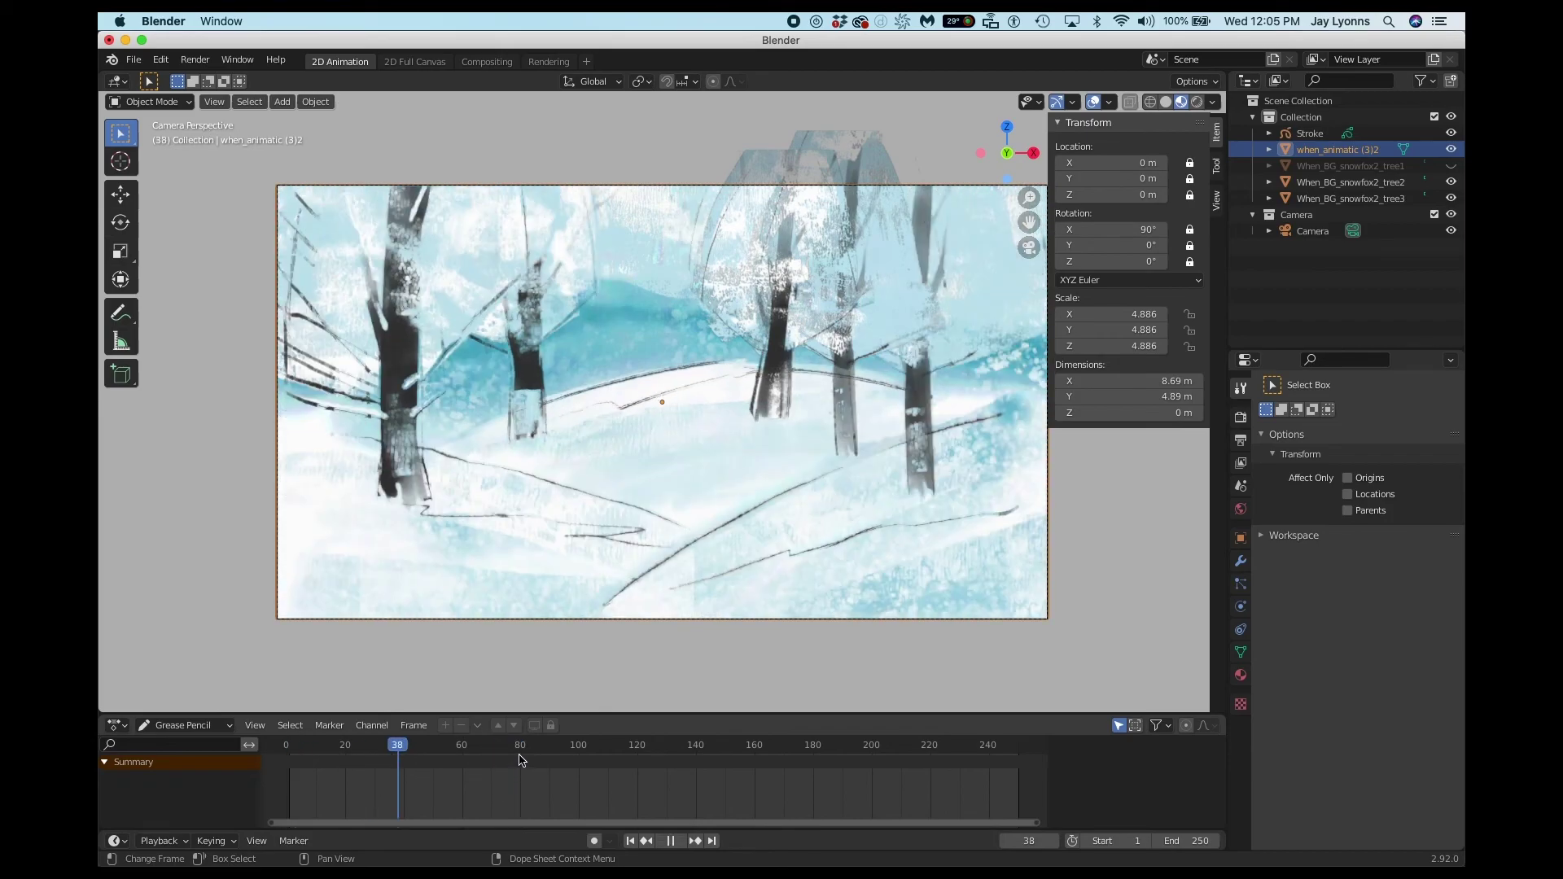
pyautogui.click(522, 761)
pyautogui.press('space')
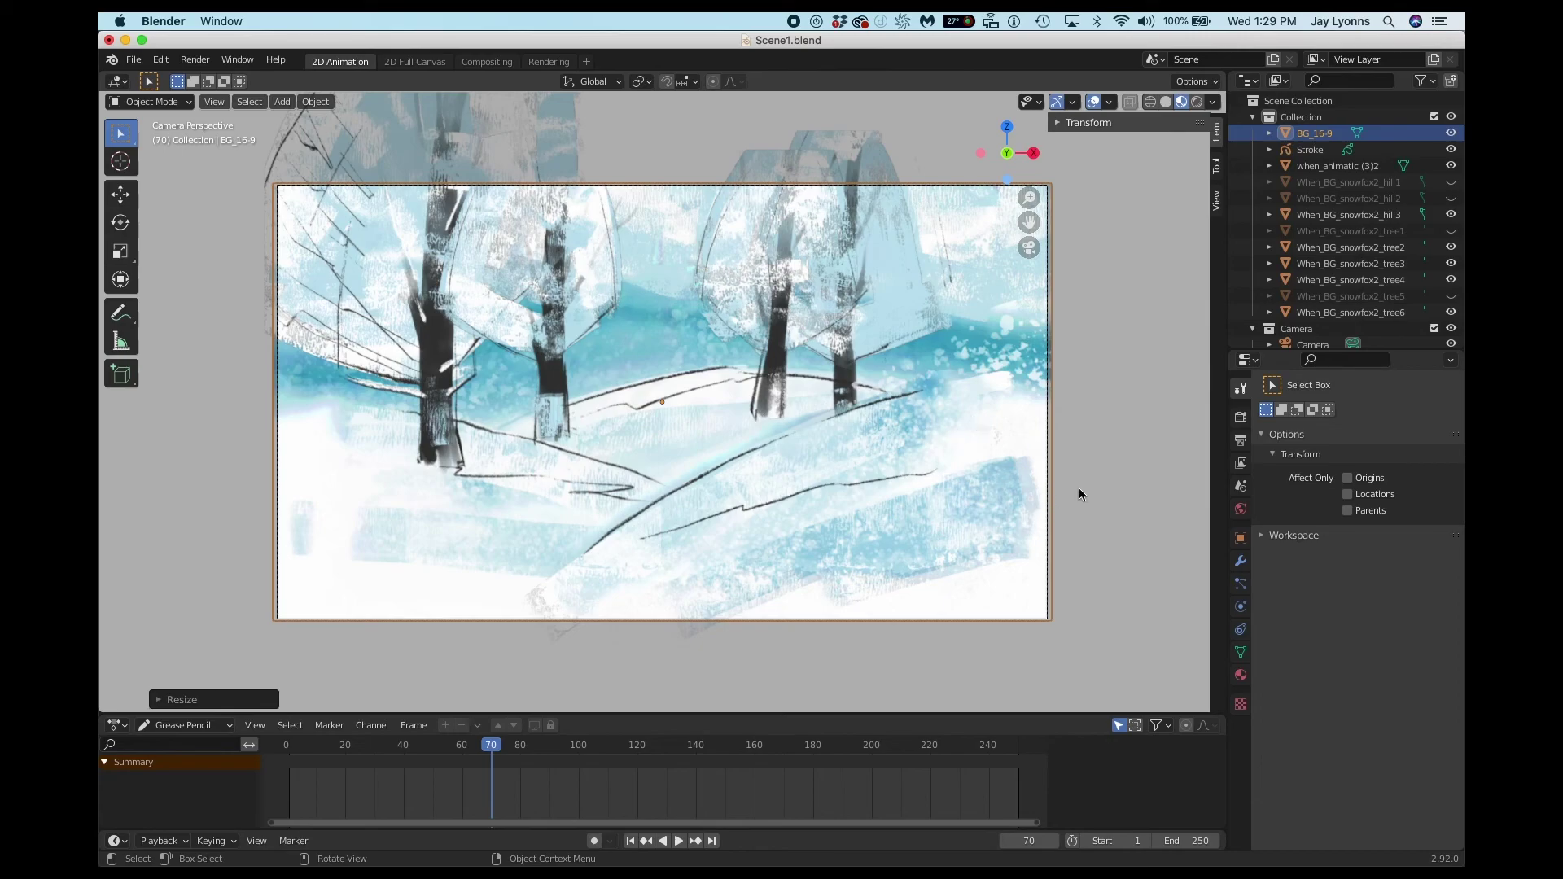
# Orbit briefly out of the camera, then return to camera view with Numpad 0.
pyautogui.scroll(-10, 1079, 489)
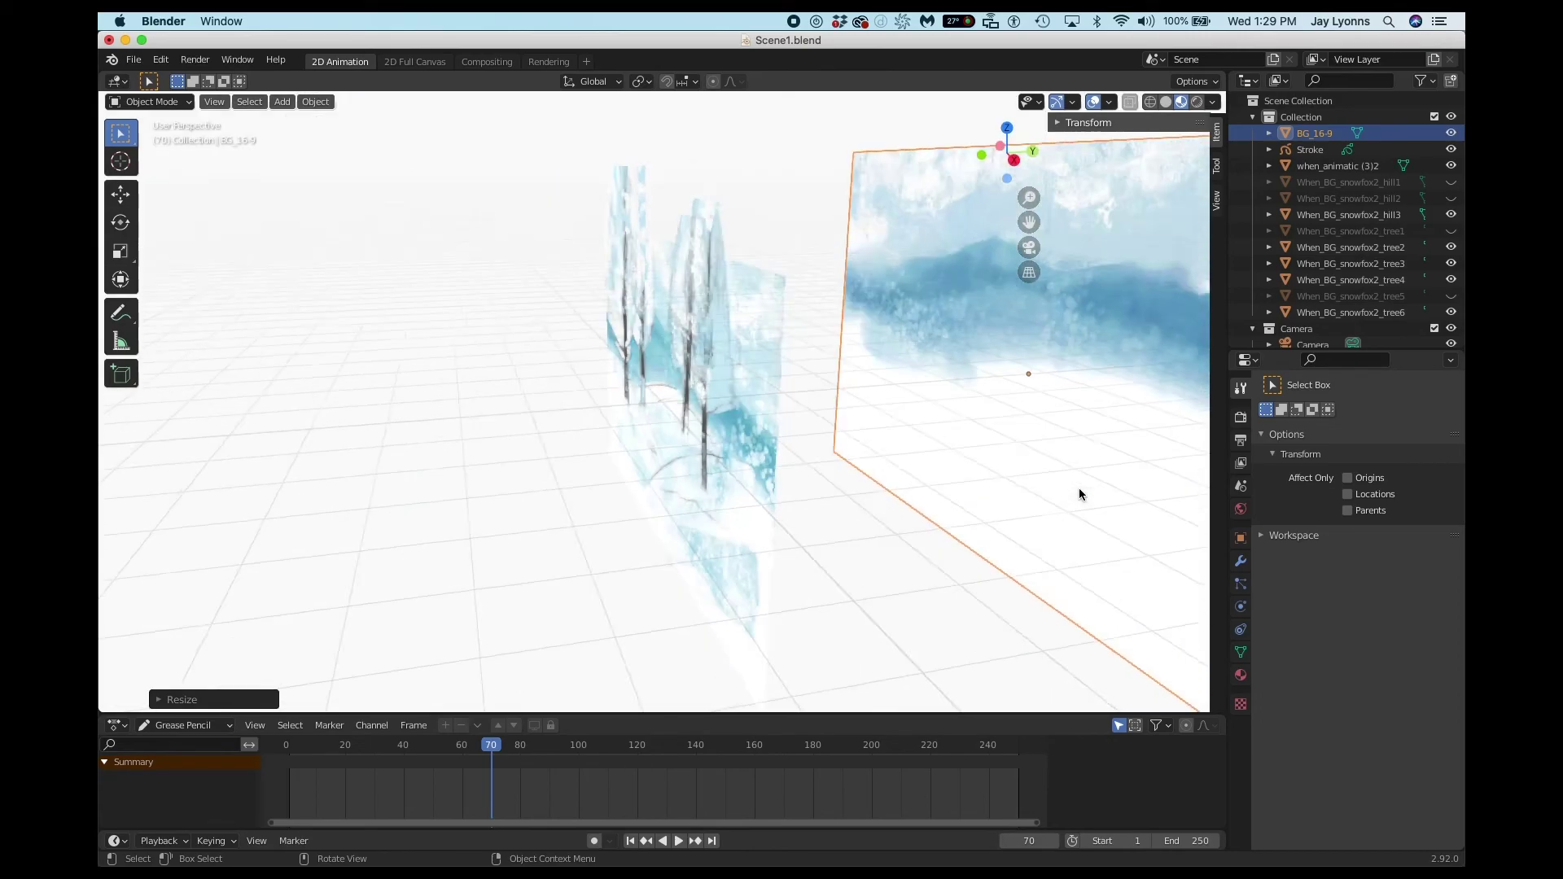
pyautogui.hscroll(10, 1078, 486)
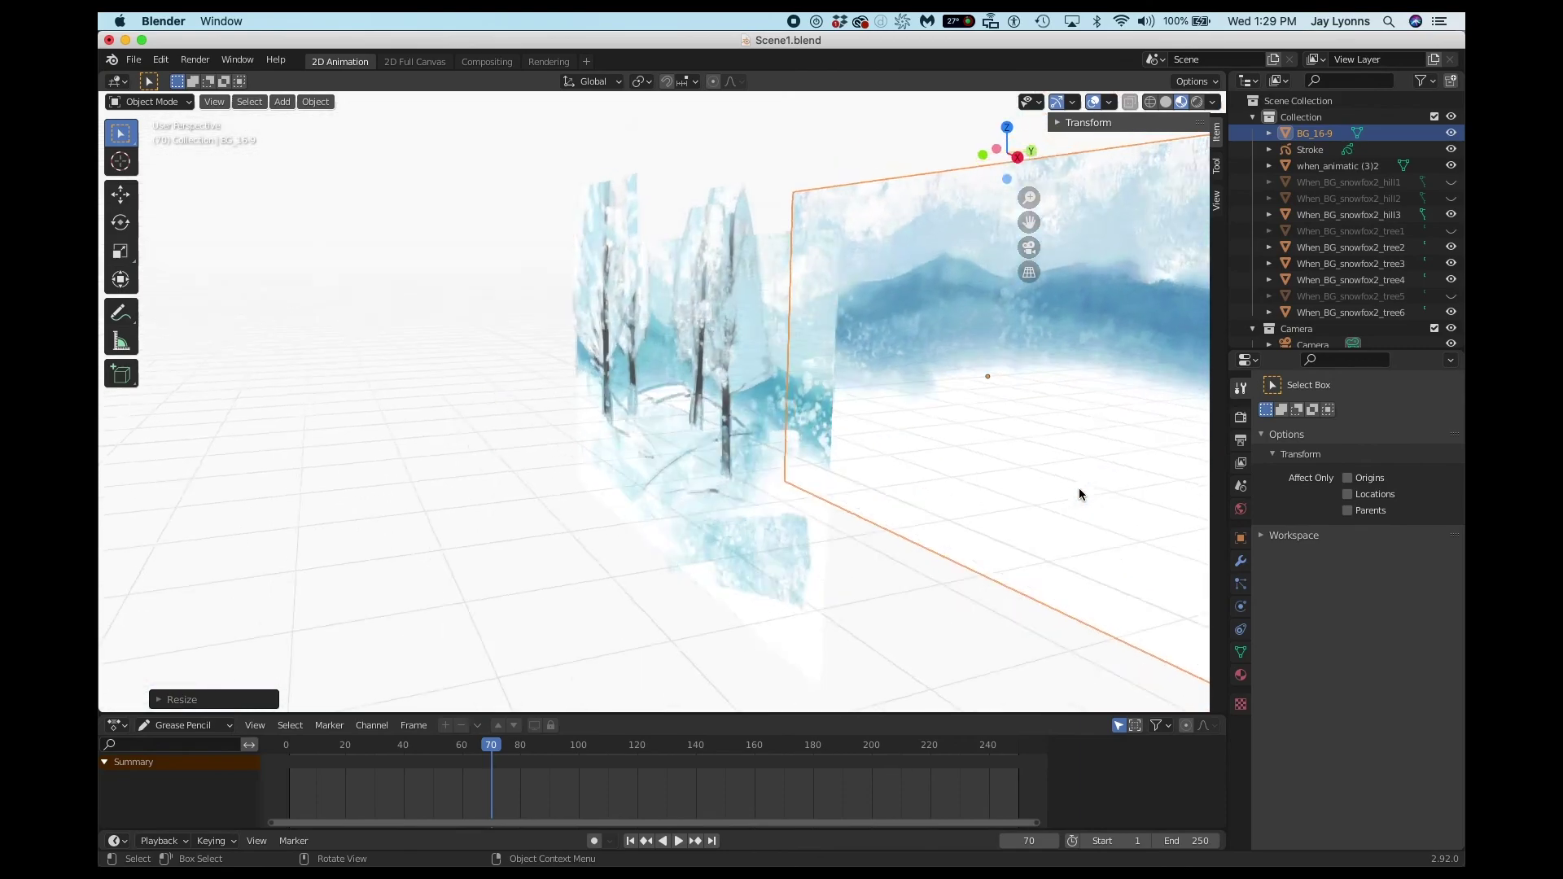
pyautogui.press('KP_0')
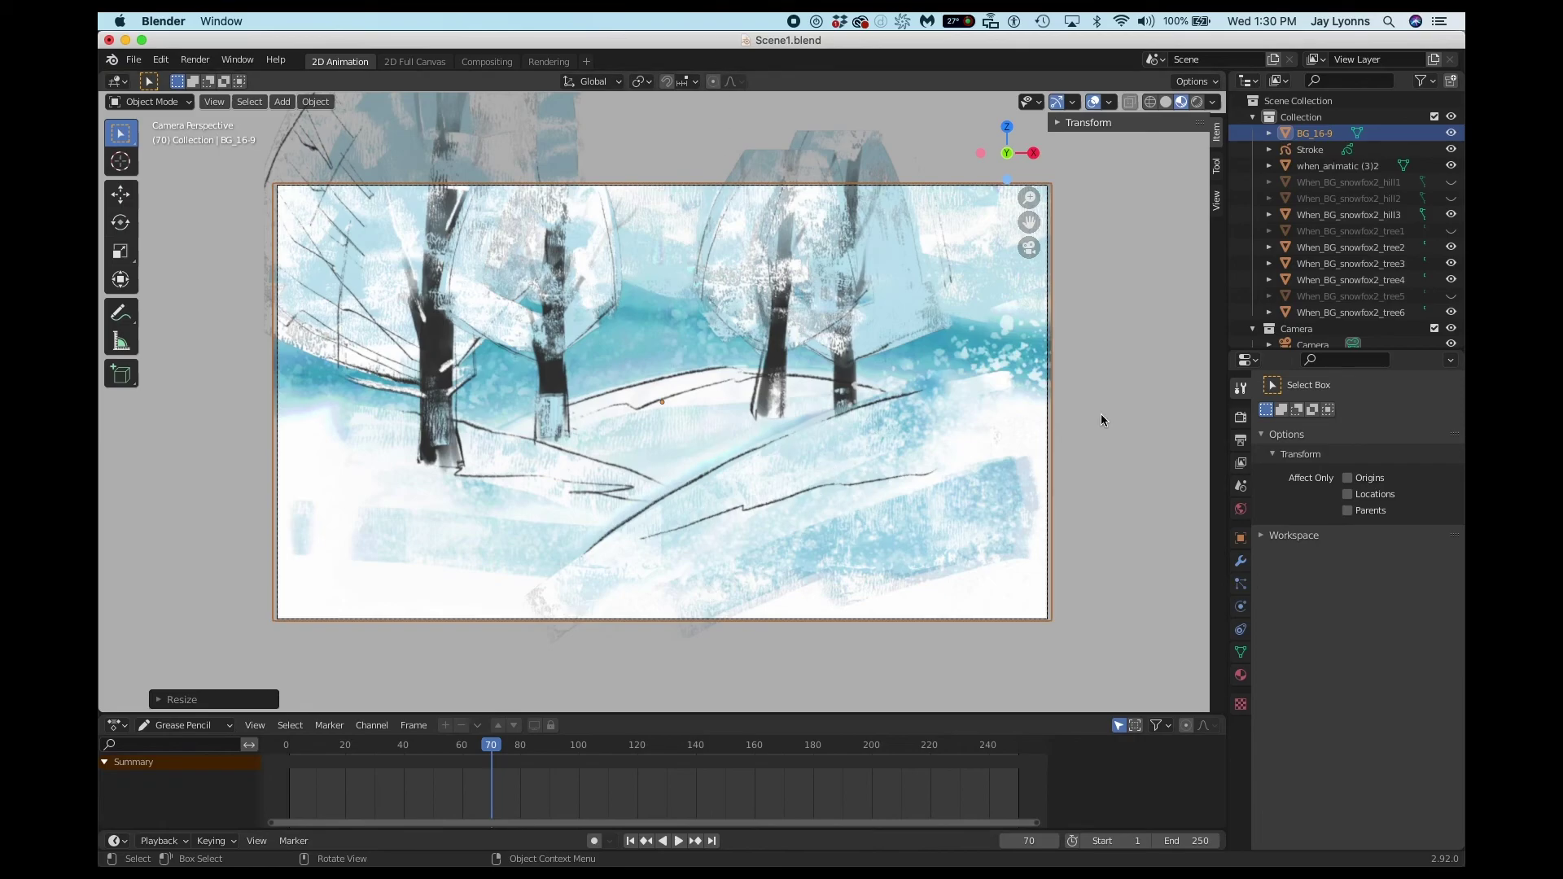
# Orbit left and right around the layered tree and hill planes to inspect their spacing.
pyautogui.hscroll(-10, 1100, 421)
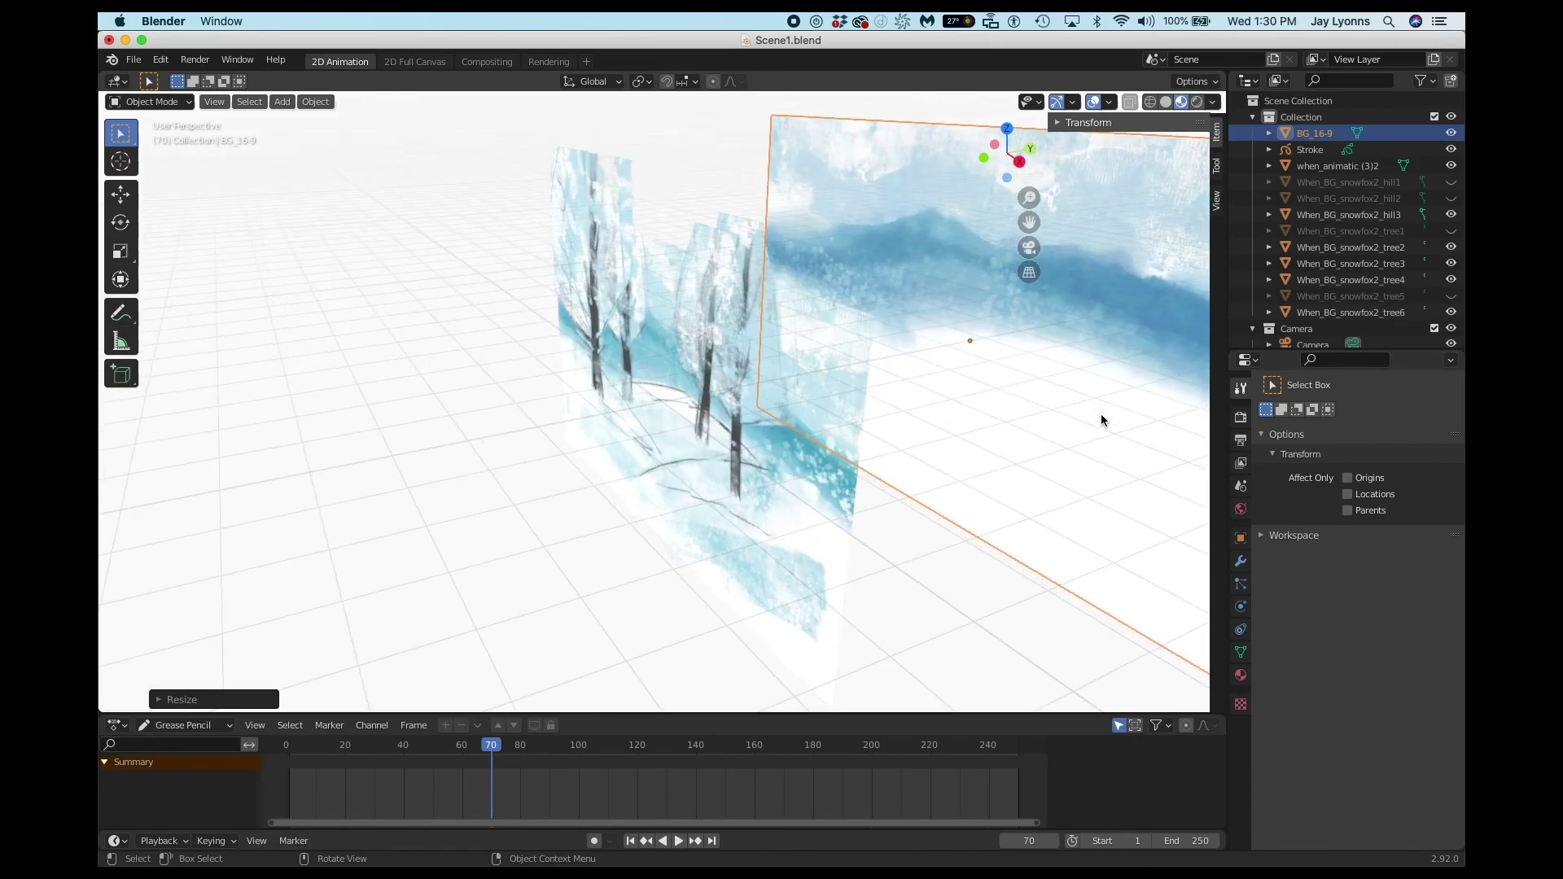
pyautogui.hscroll(-3, 1101, 420)
pyautogui.hscroll(-5, 1065, 429)
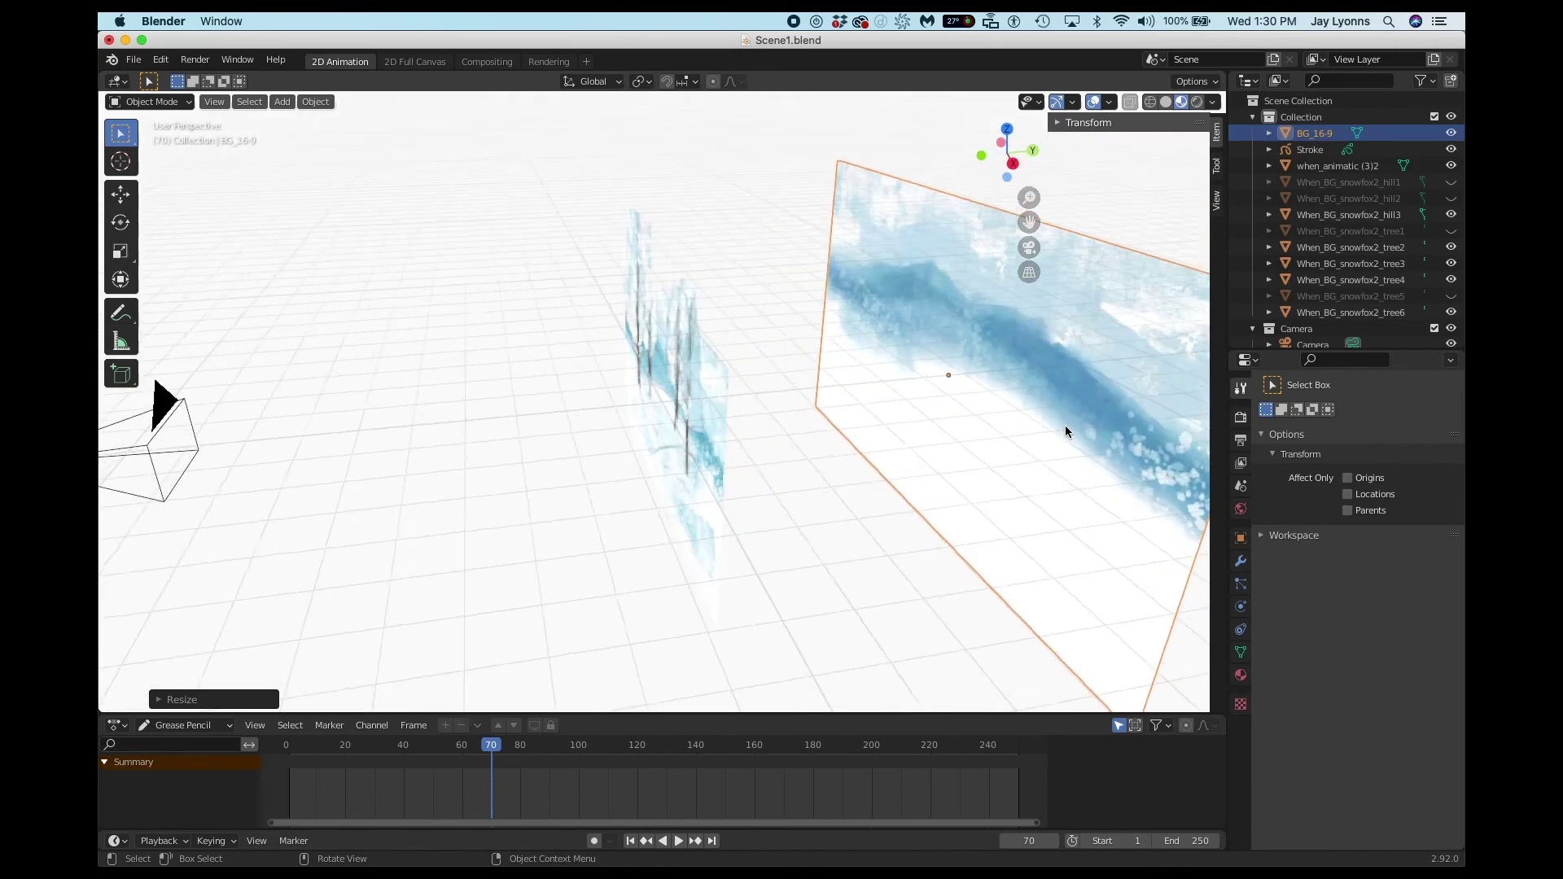
pyautogui.hscroll(6, 1065, 428)
pyautogui.hscroll(-5, 1065, 432)
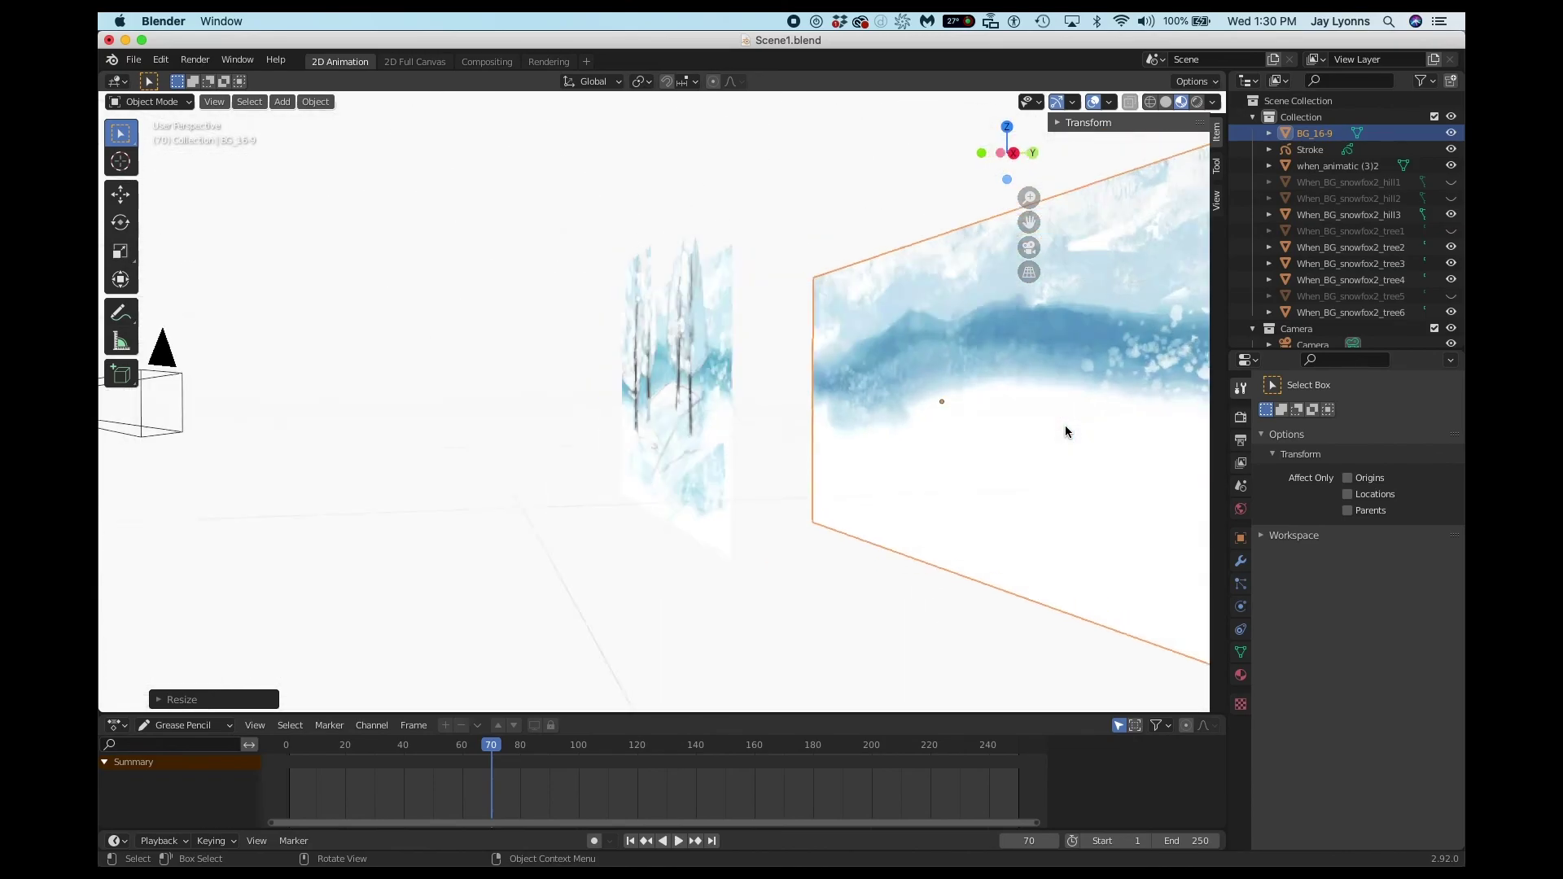
pyautogui.hscroll(5, 1066, 432)
pyautogui.hscroll(5, 1065, 425)
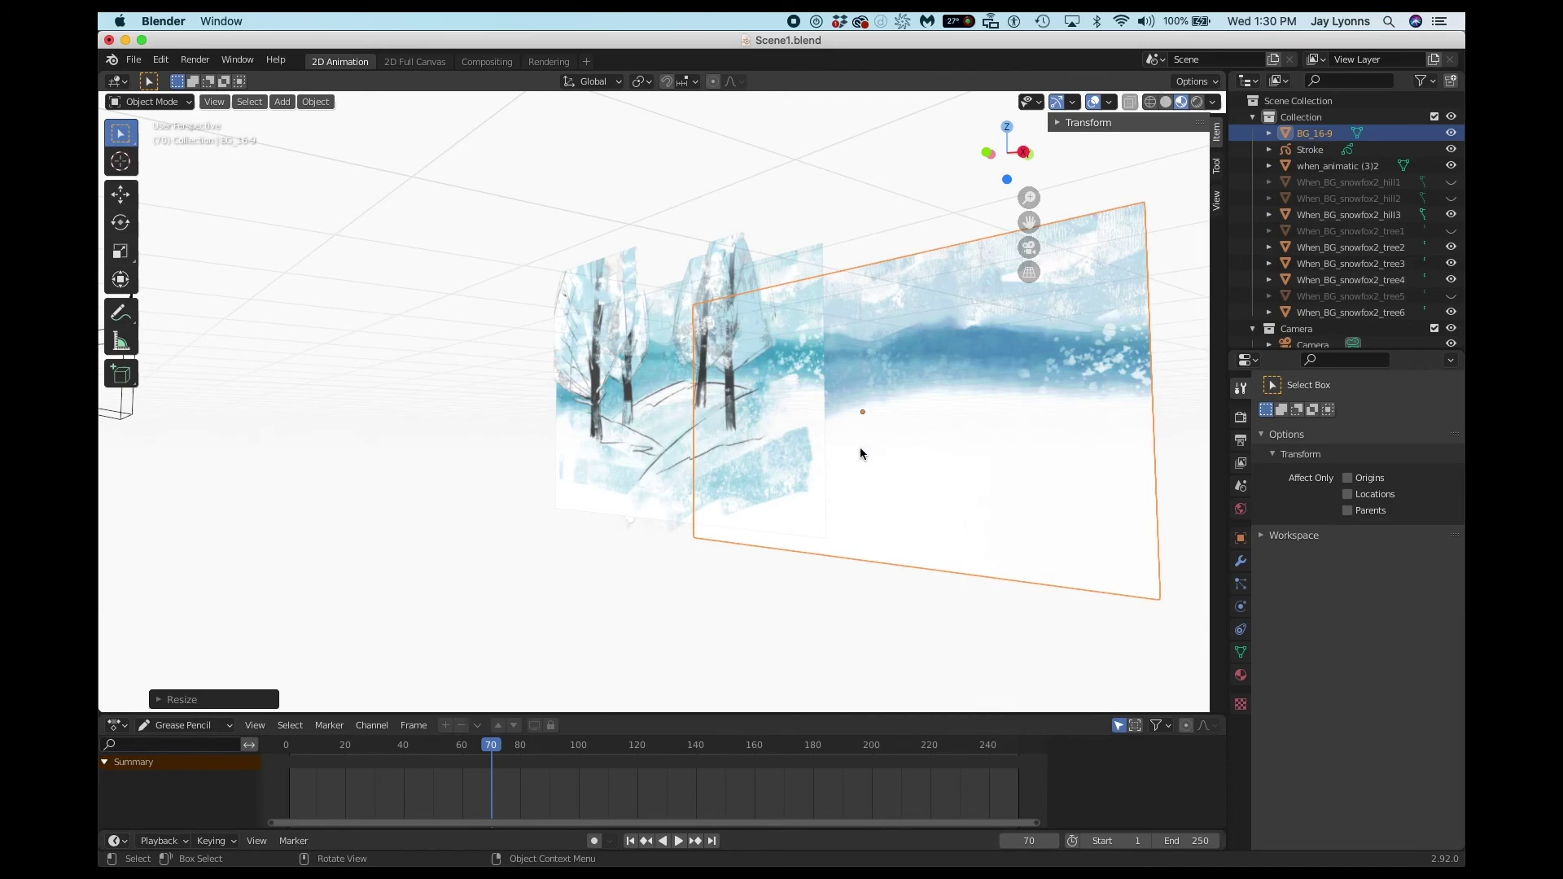
pyautogui.hscroll(-10, 955, 368)
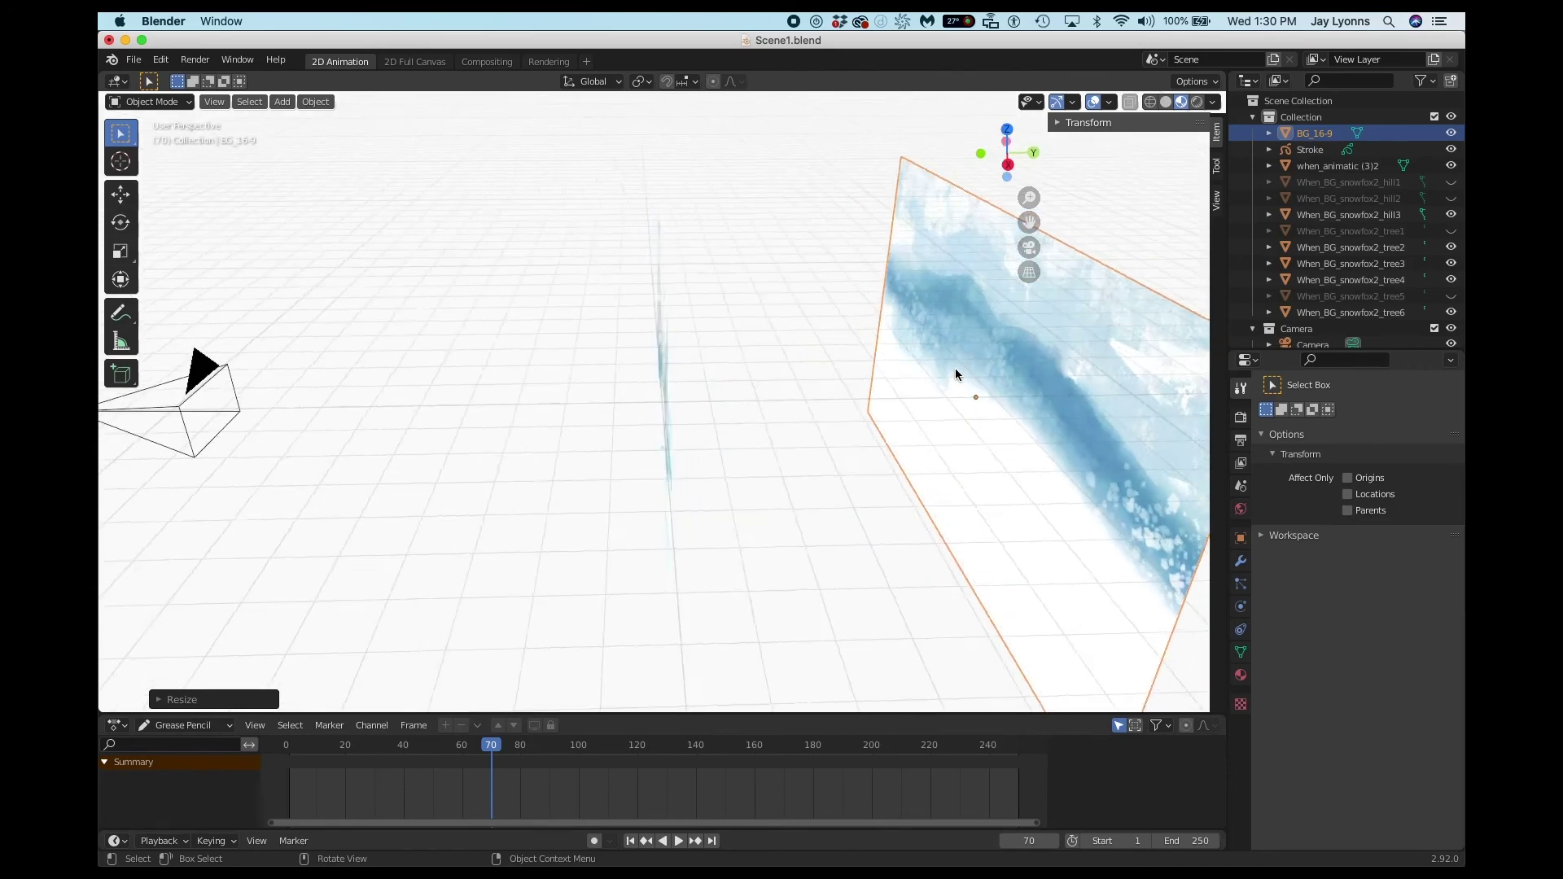
pyautogui.hscroll(10, 954, 372)
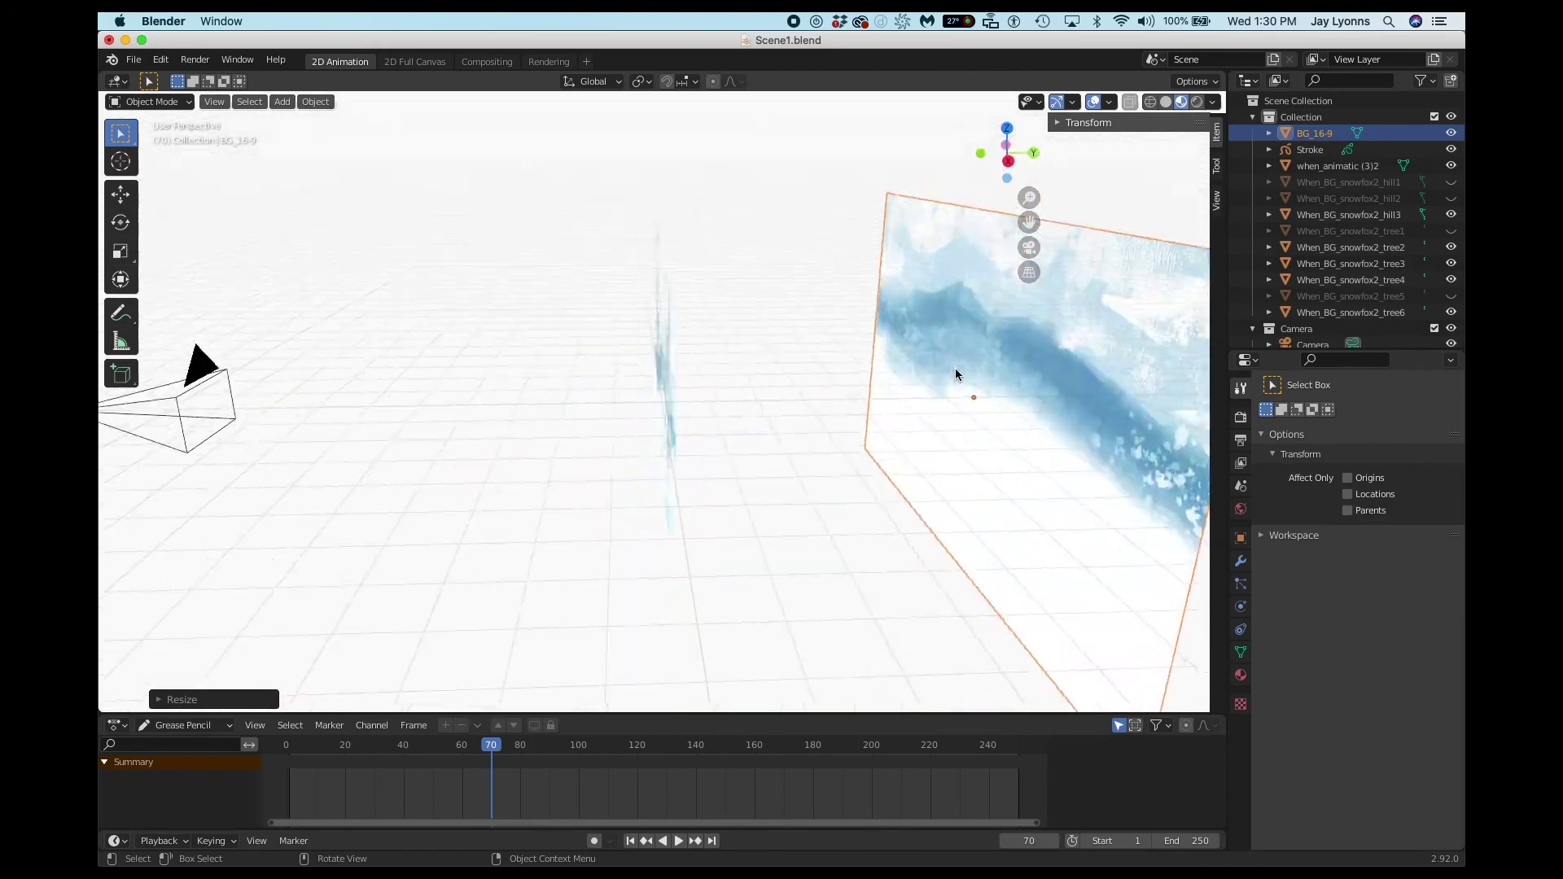
pyautogui.hscroll(-10, 955, 368)
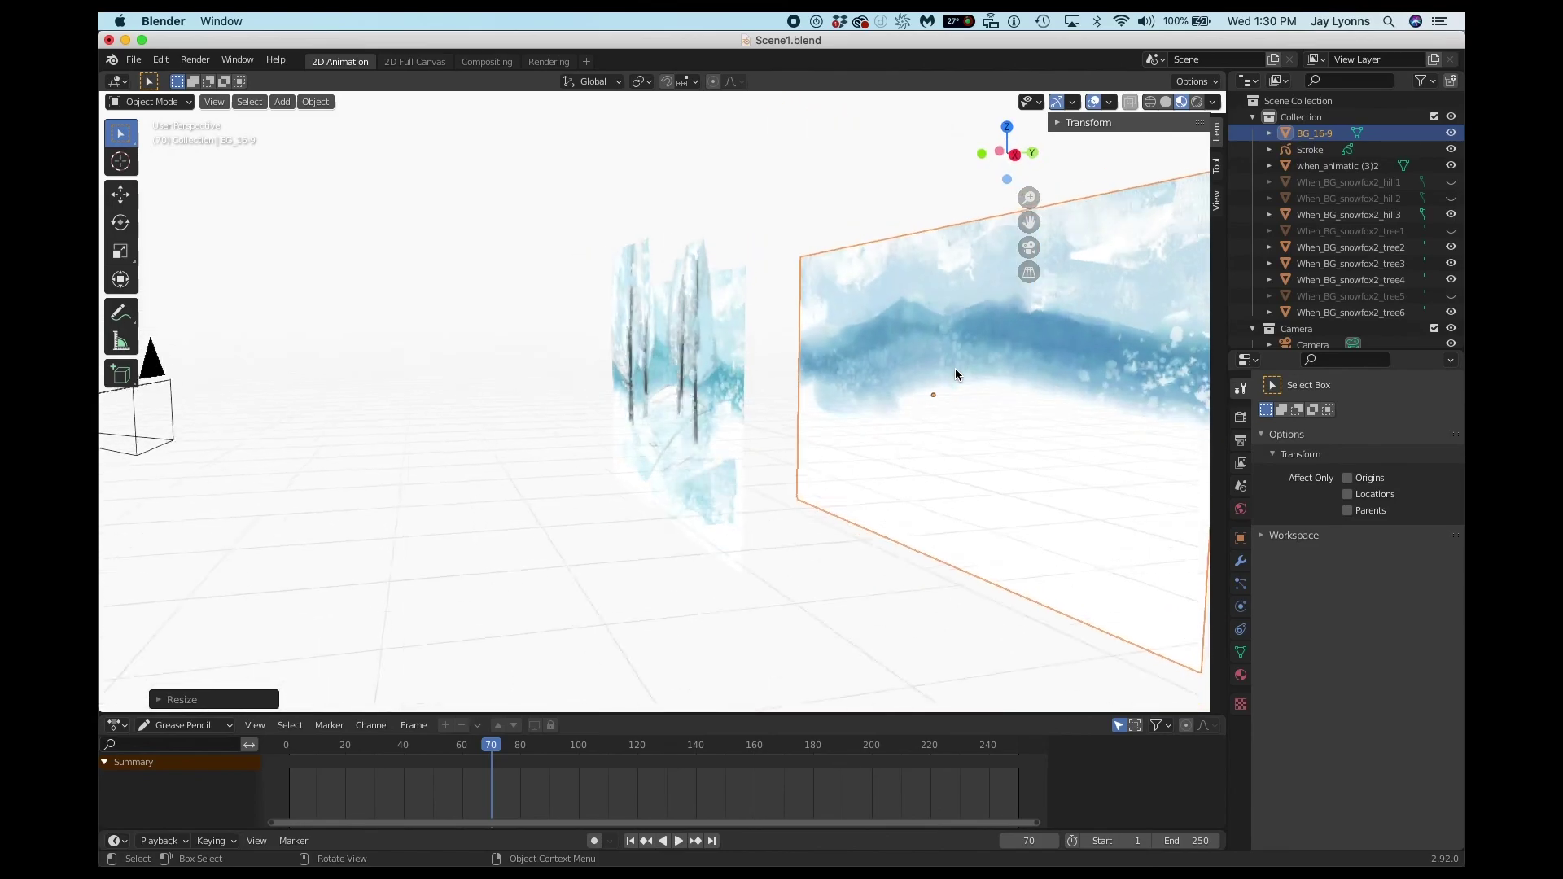
pyautogui.hscroll(5, 955, 374)
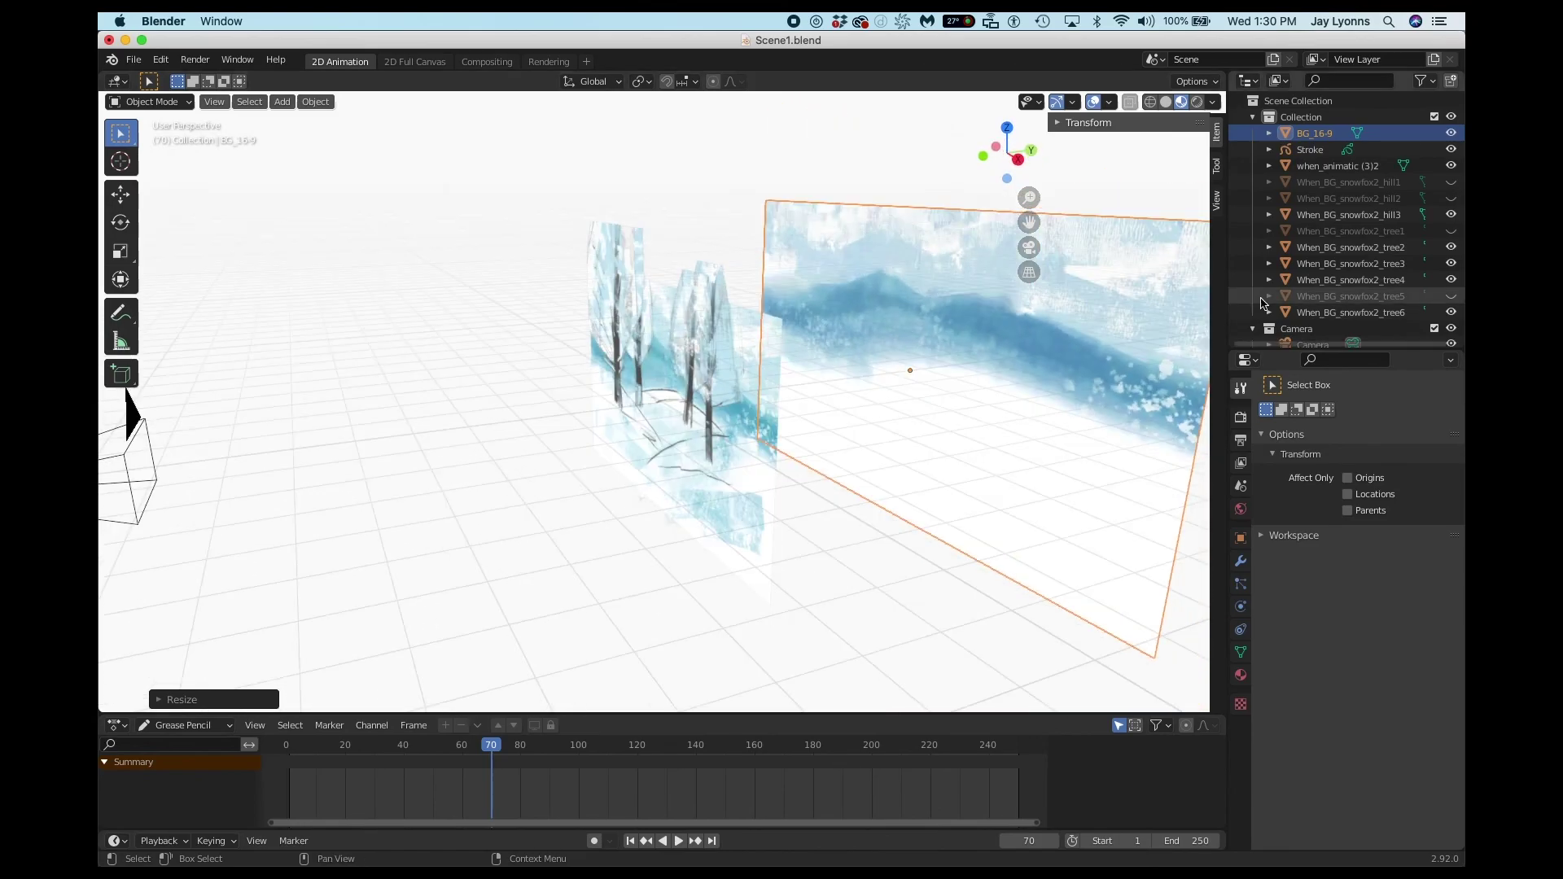
# Hide the animatic plane and unhide the hill1 and hill2 planes in camera view.
pyautogui.click(1452, 166)
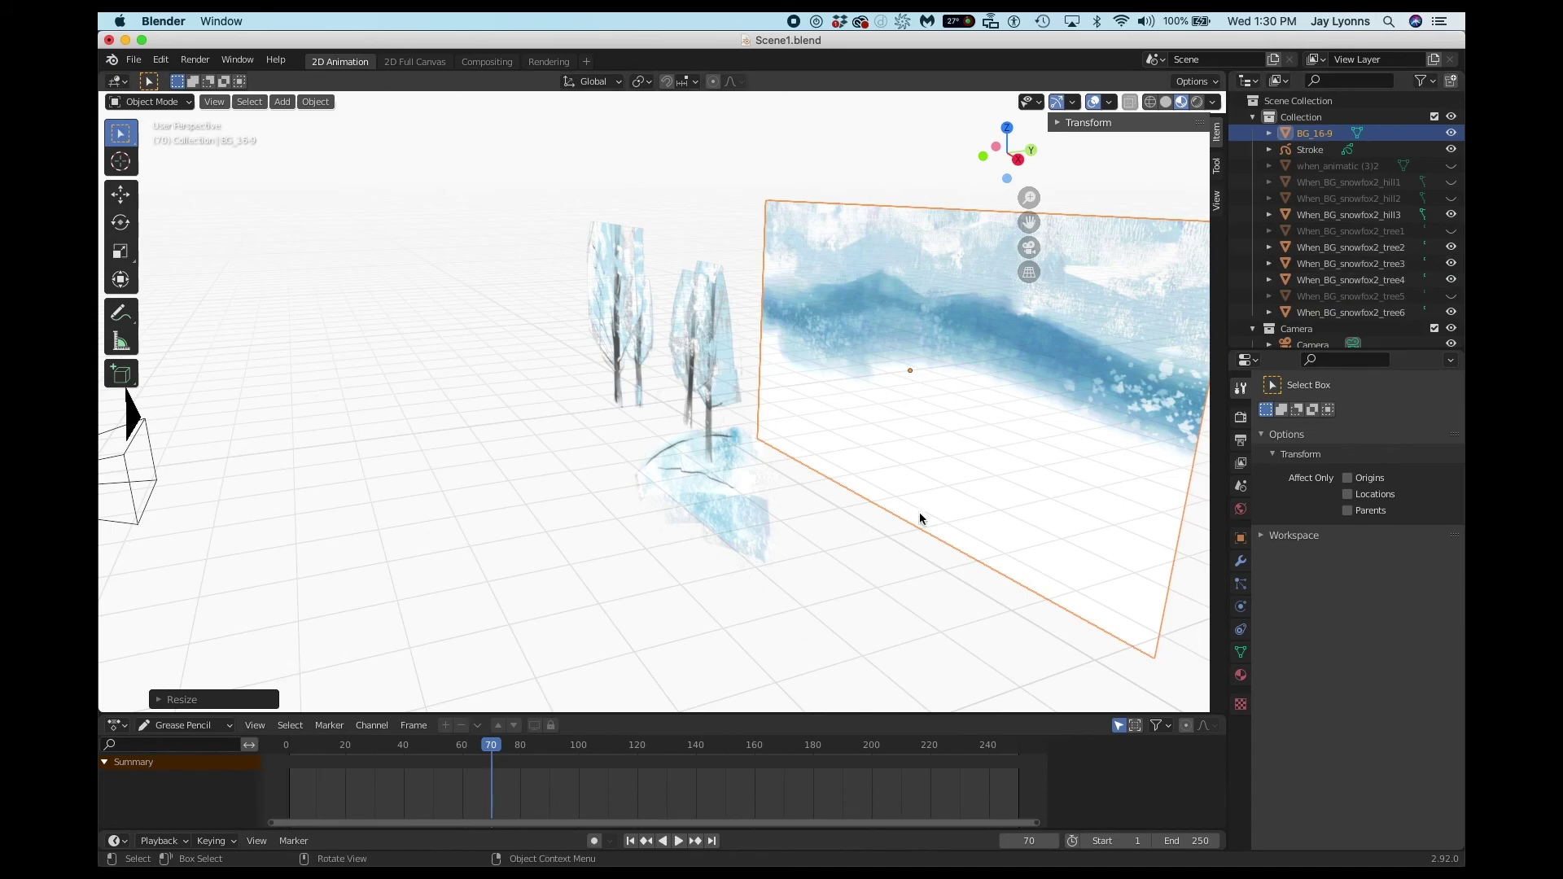
pyautogui.hscroll(10, 882, 510)
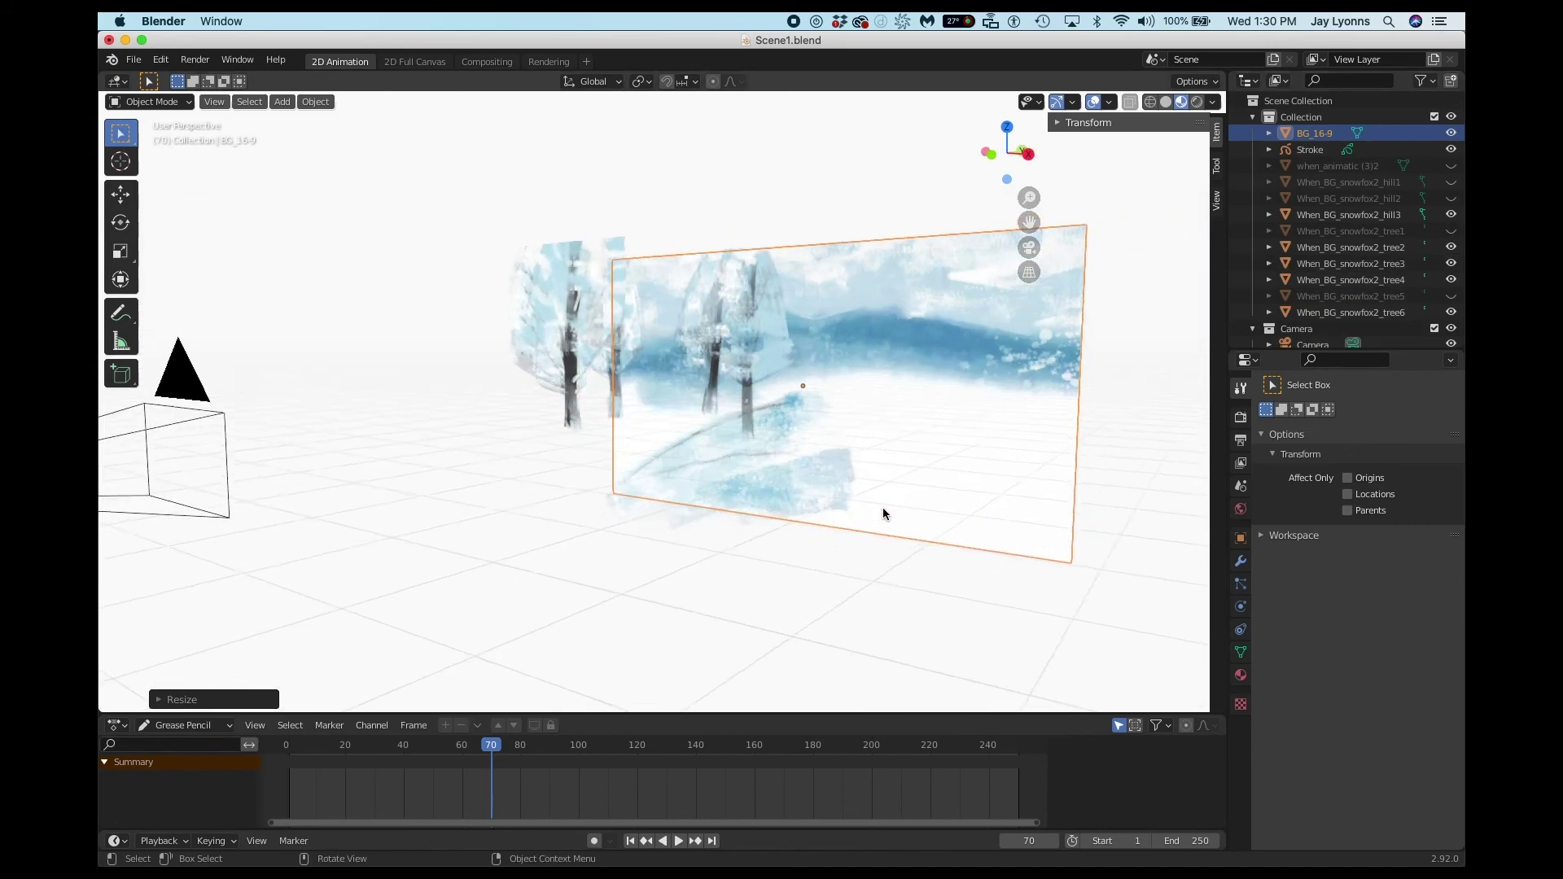
pyautogui.hscroll(10, 883, 513)
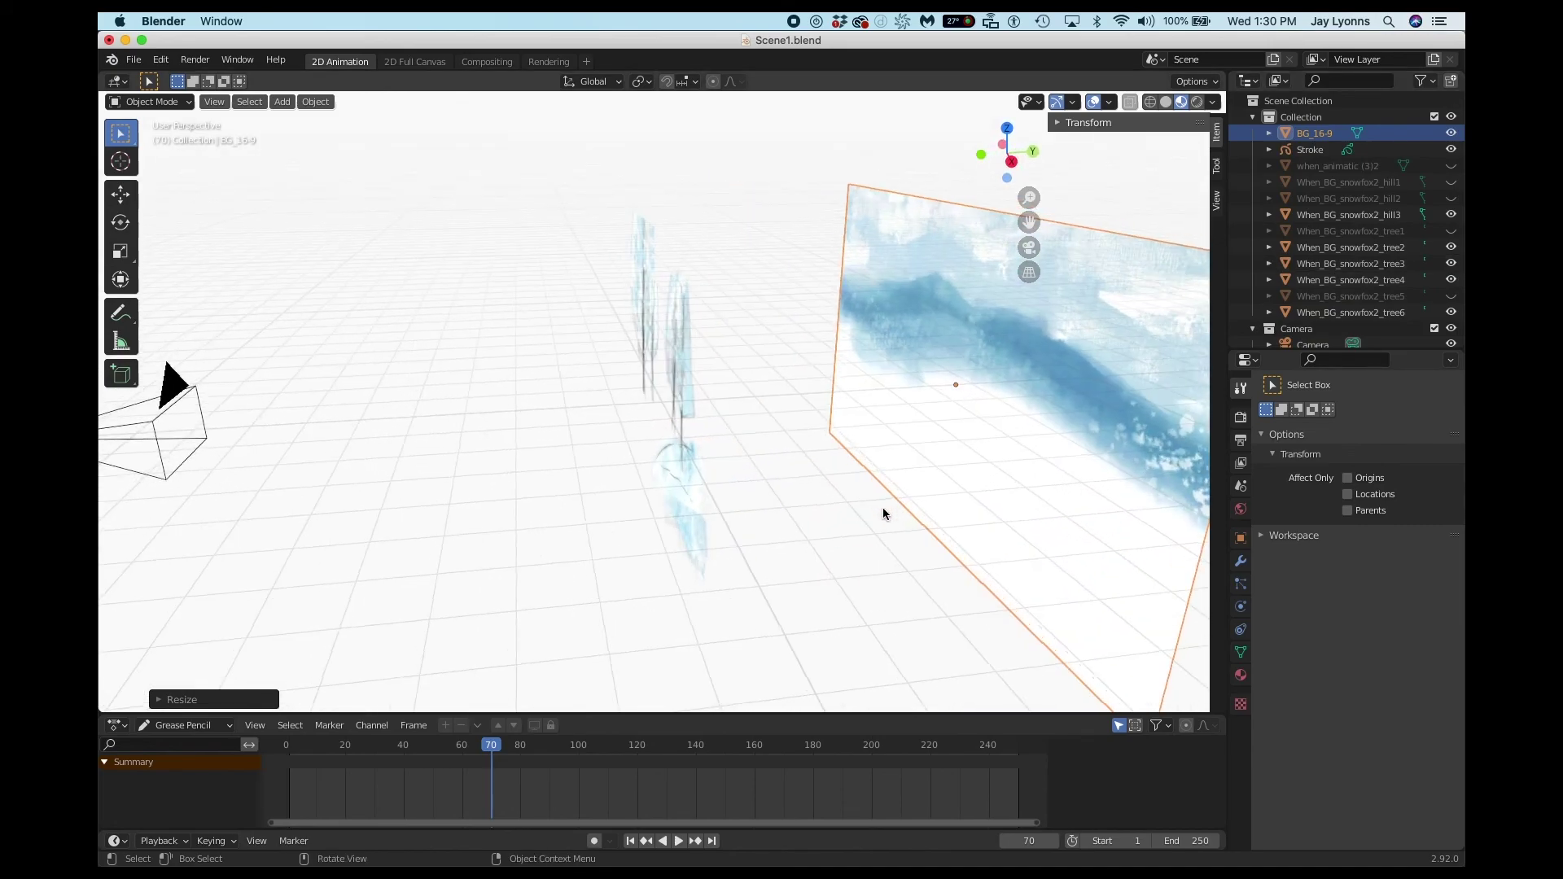
pyautogui.hscroll(-10, 883, 513)
pyautogui.hscroll(-10, 883, 507)
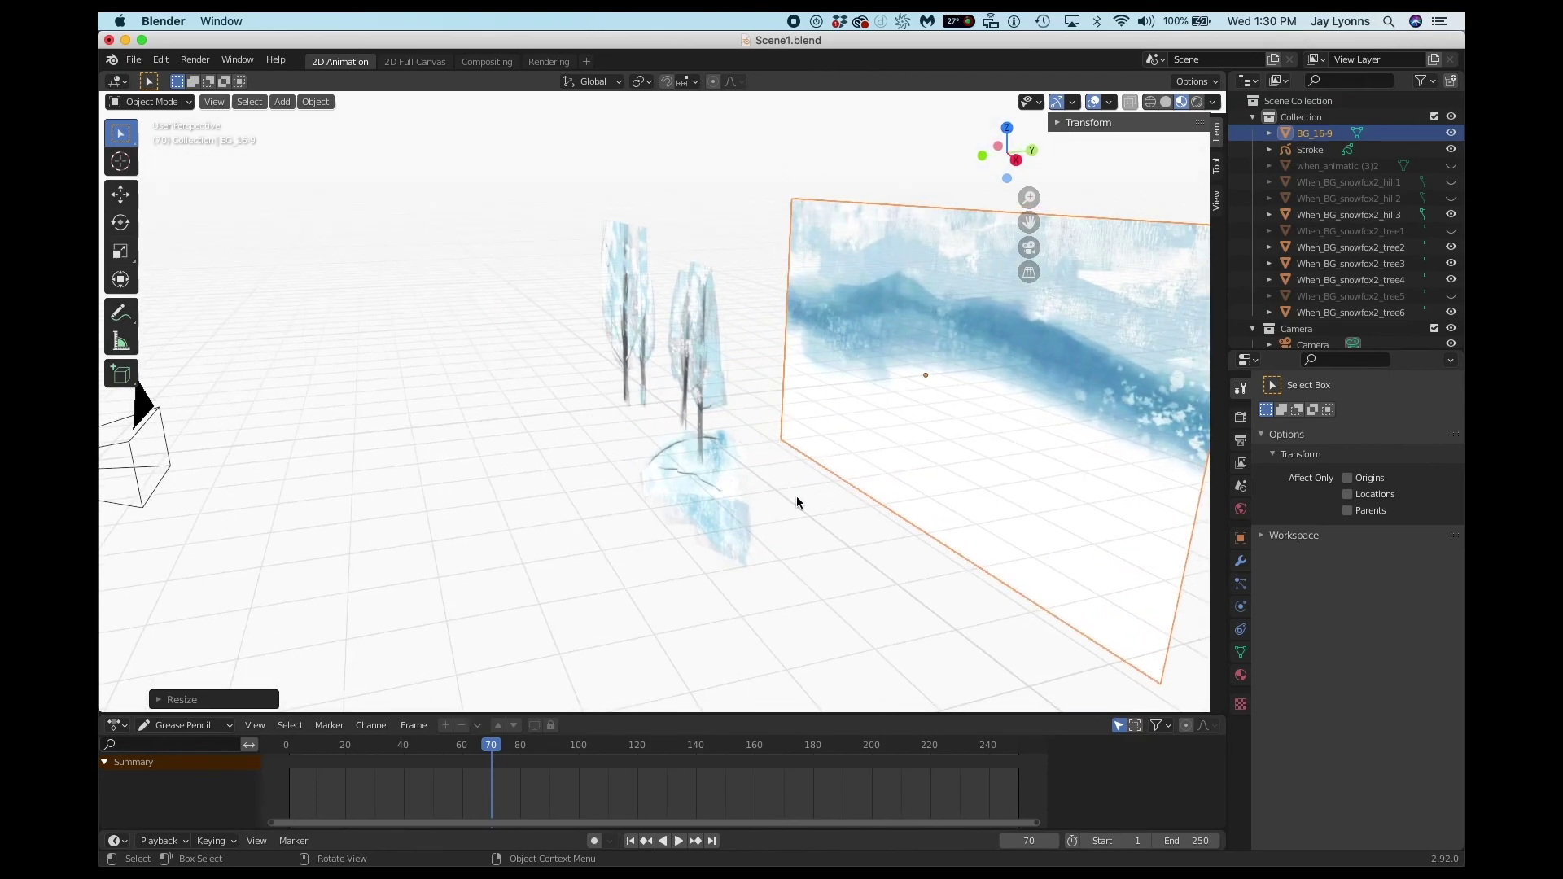
pyautogui.hscroll(-15, 865, 479)
pyautogui.hscroll(5, 865, 479)
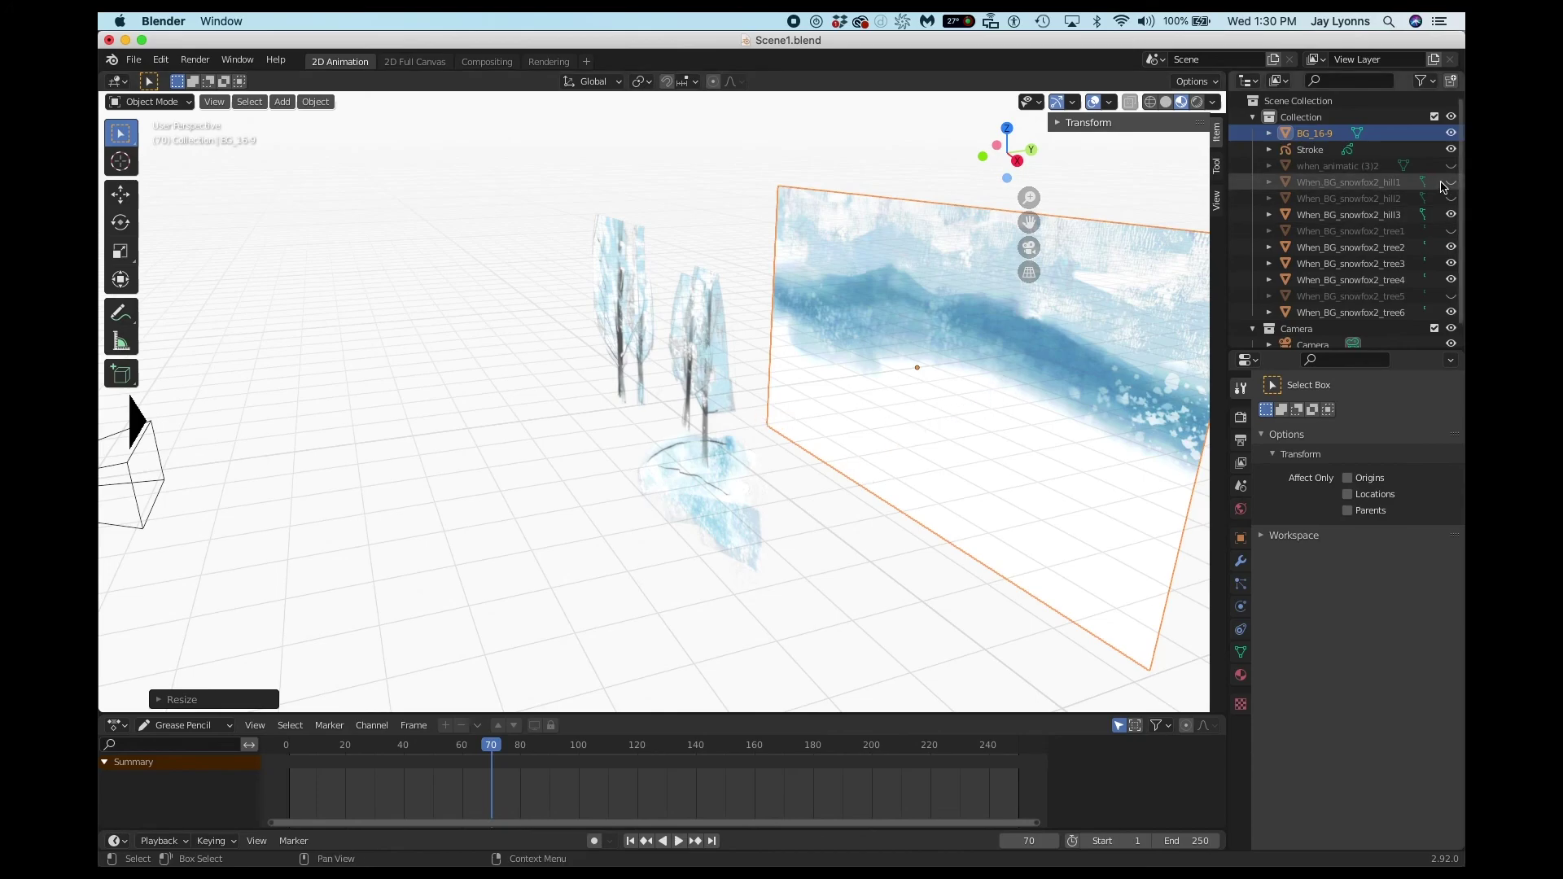
pyautogui.click(1349, 215)
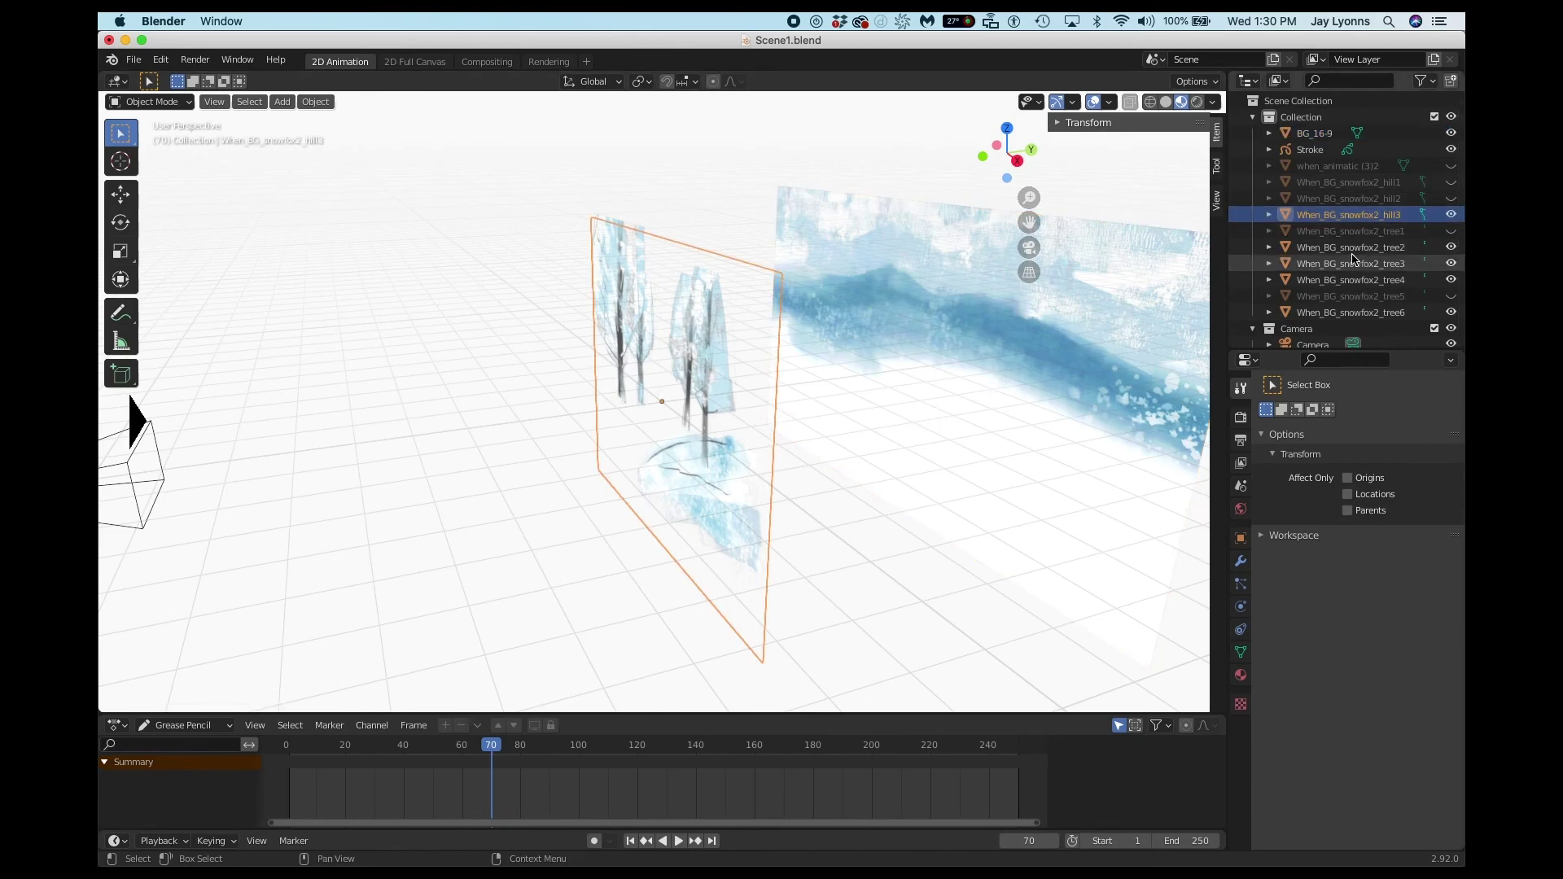
pyautogui.click(1451, 182)
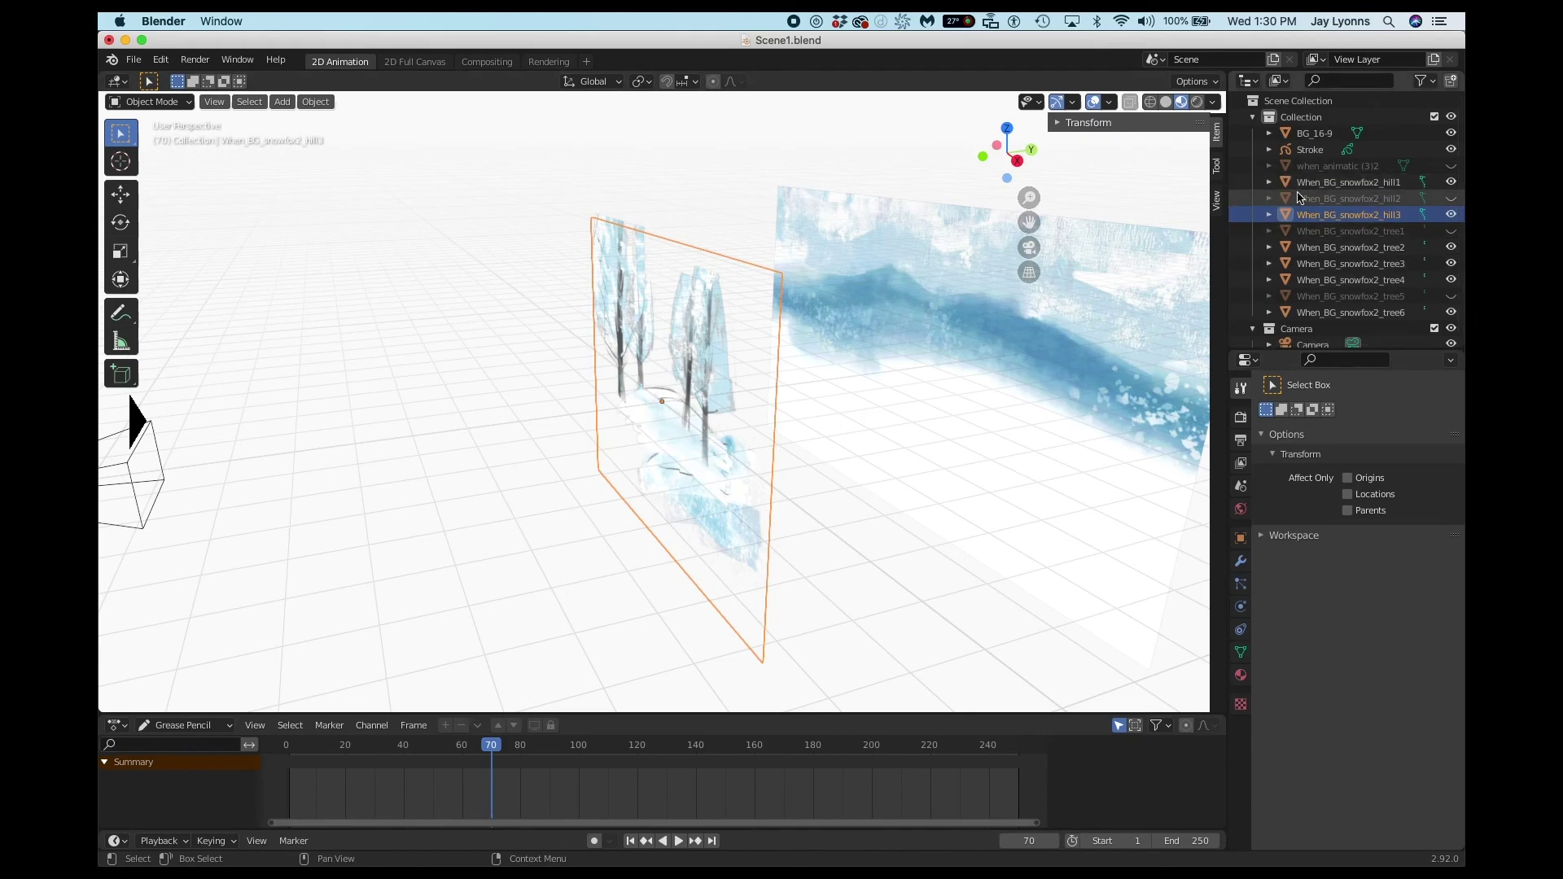
pyautogui.press('KP_0')
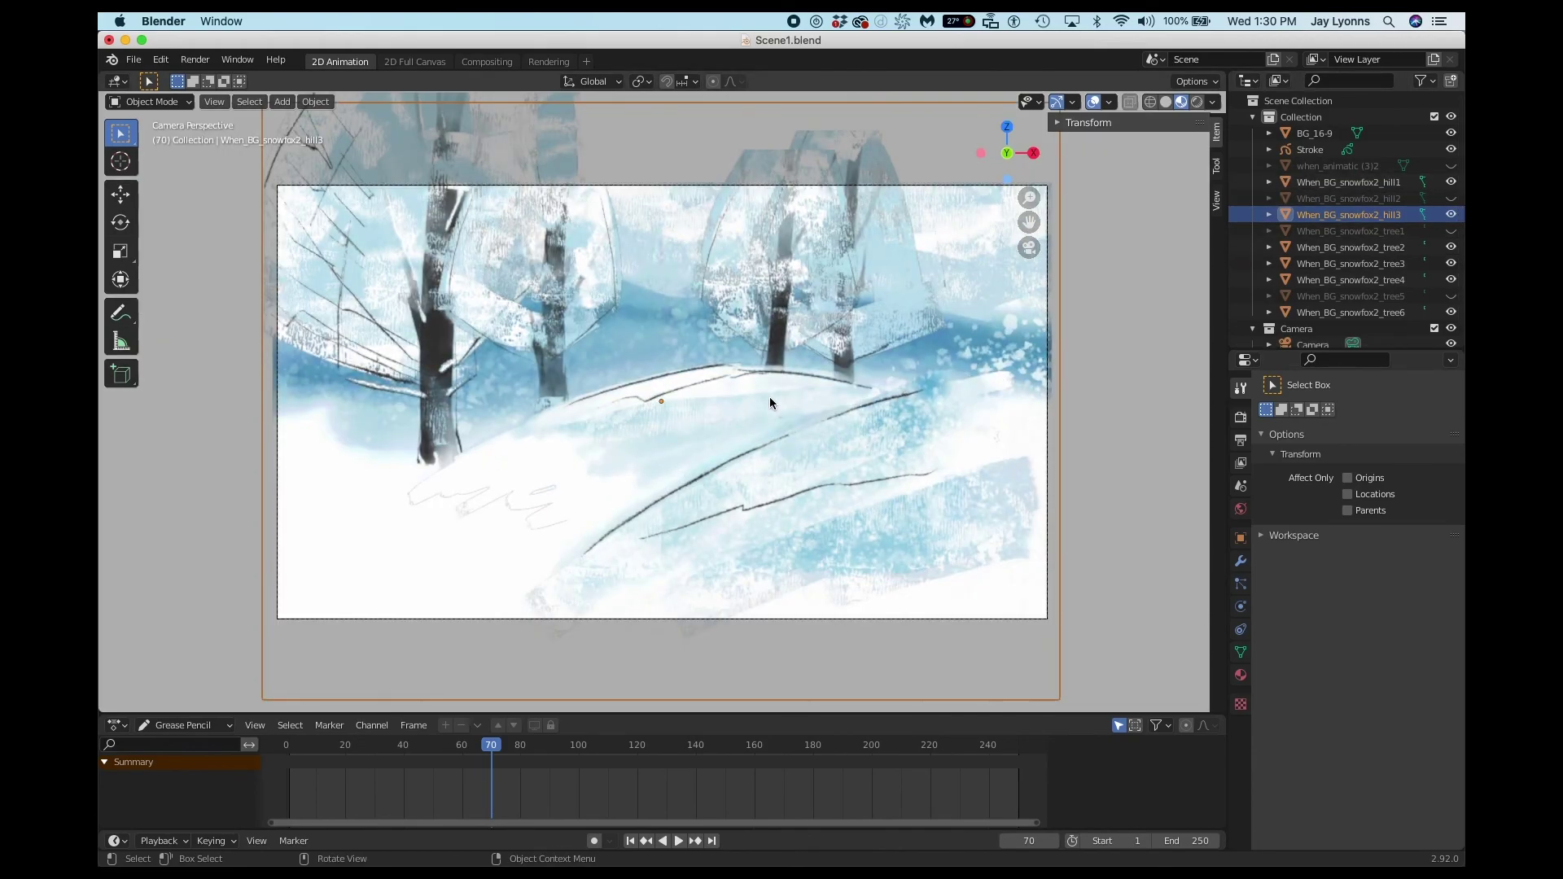
pyautogui.click(1451, 199)
# Move the When_BG_snowfox2_hill1 plane along global Y to a new depth.
pyautogui.click(1384, 184)
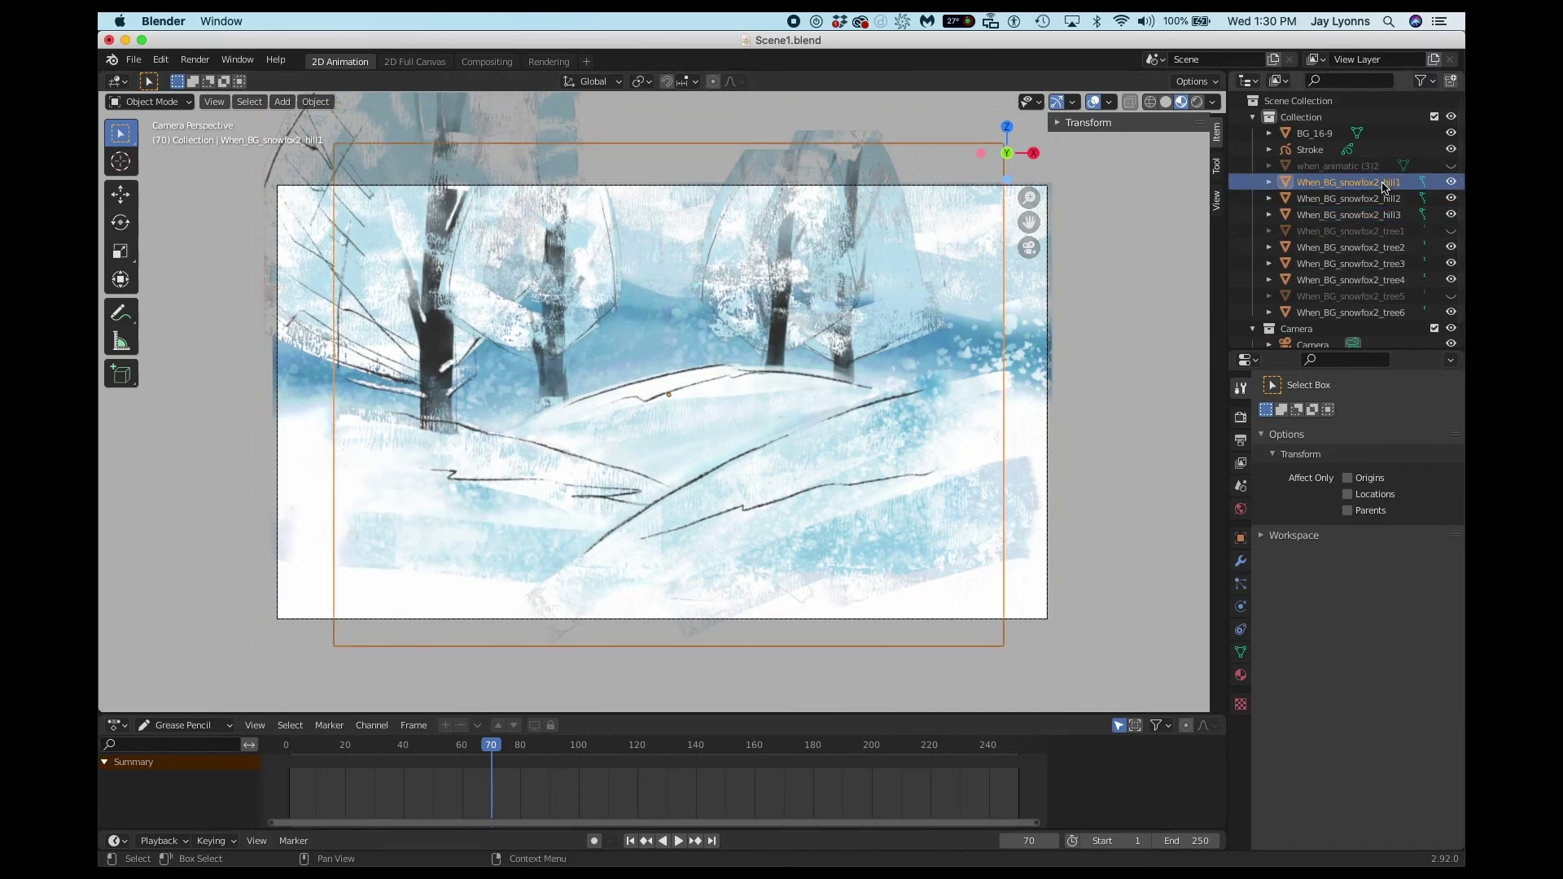
pyautogui.hscroll(10, 988, 464)
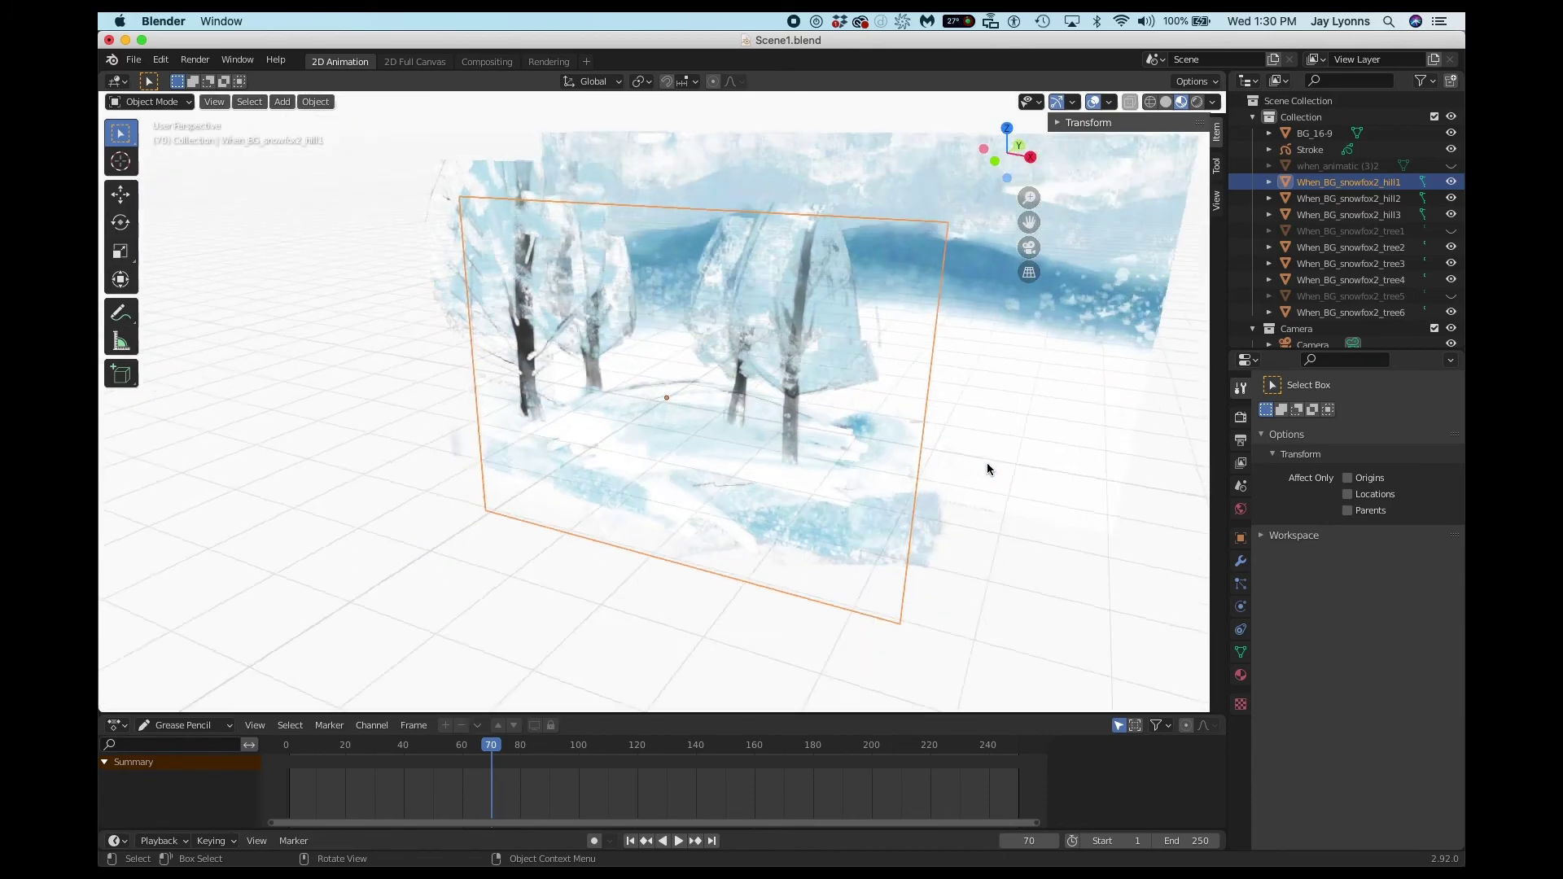
pyautogui.hscroll(5, 986, 462)
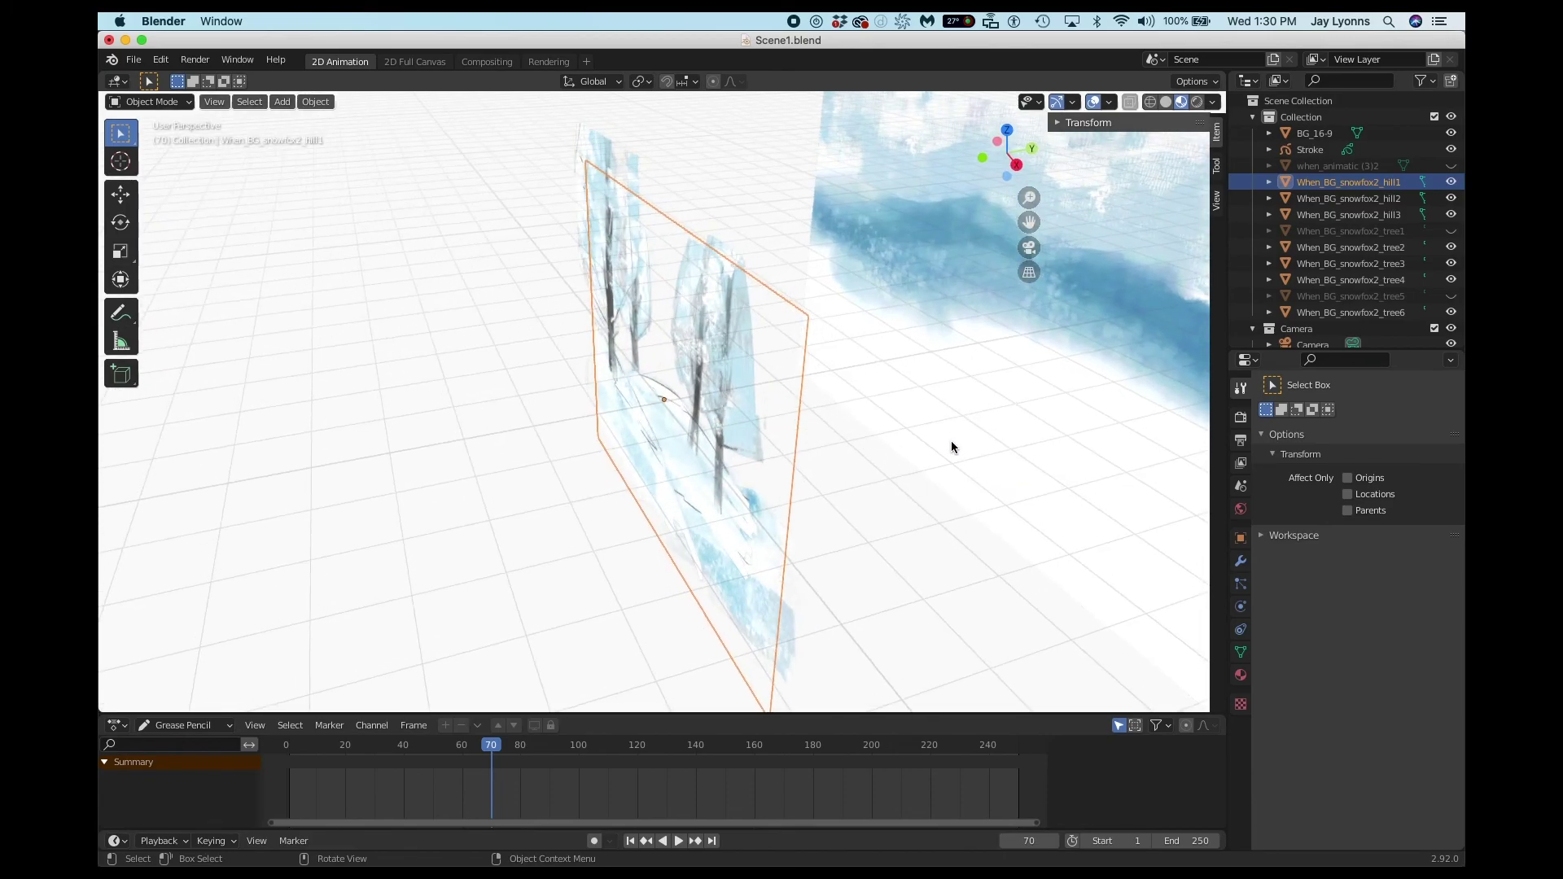
pyautogui.press('g')
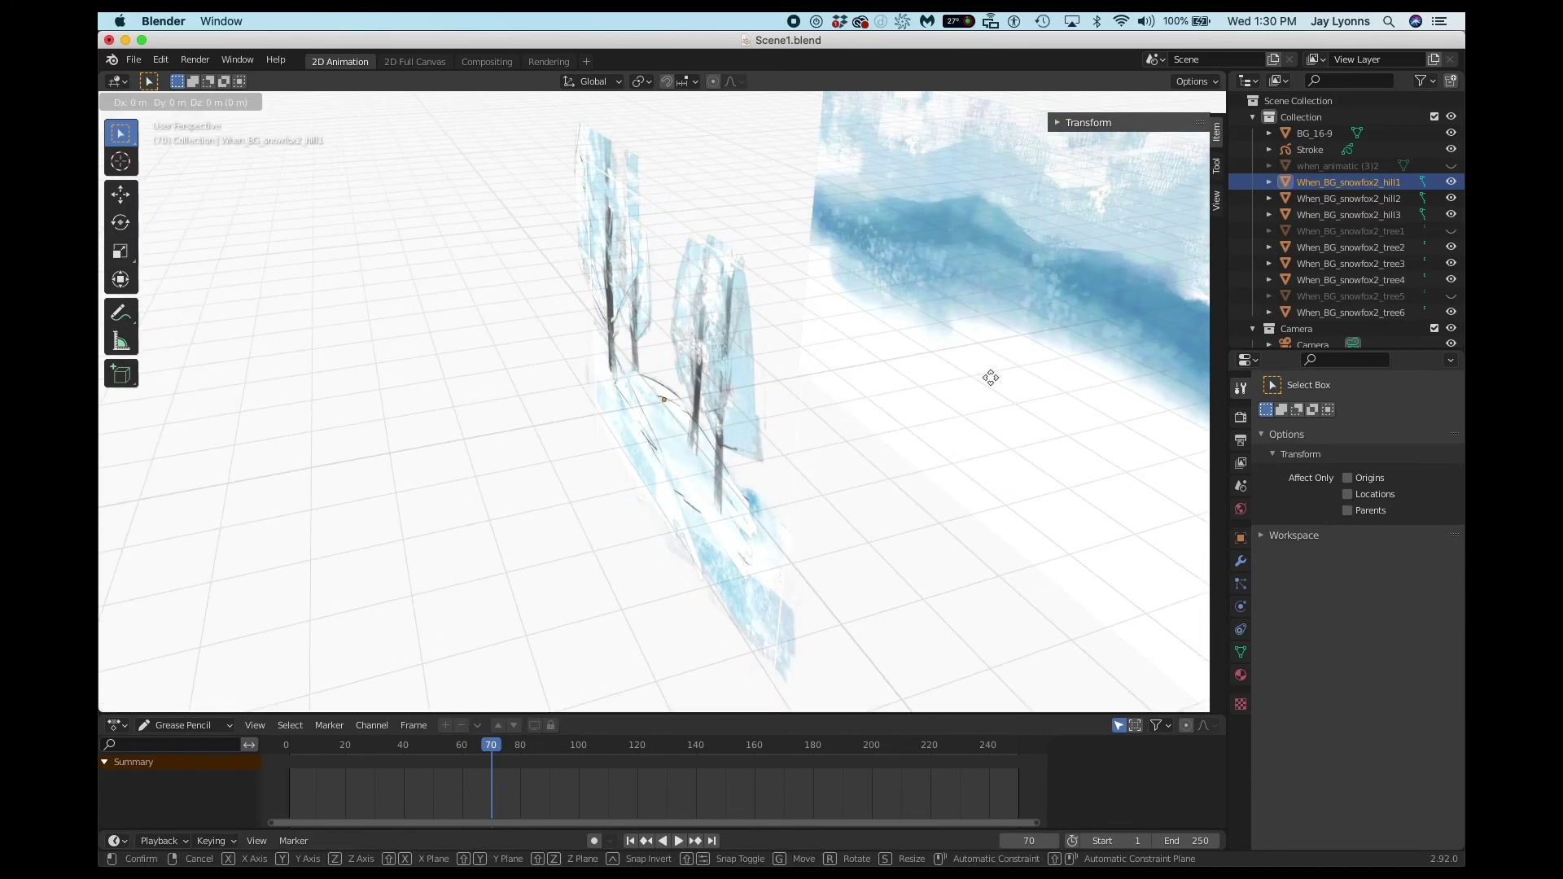
pyautogui.press('y')
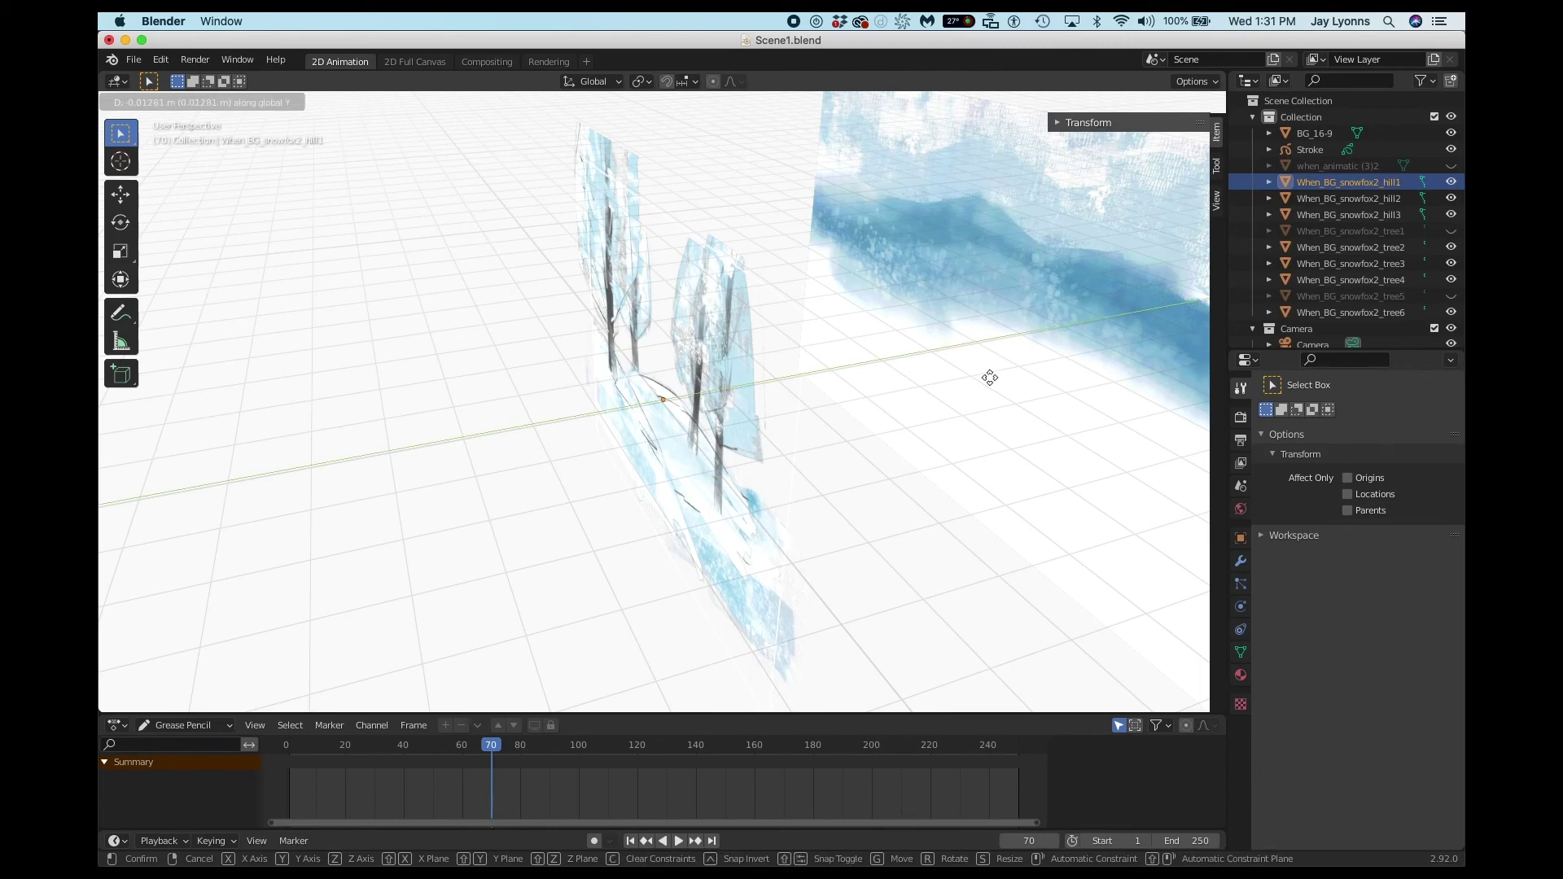
pyautogui.click(1029, 388)
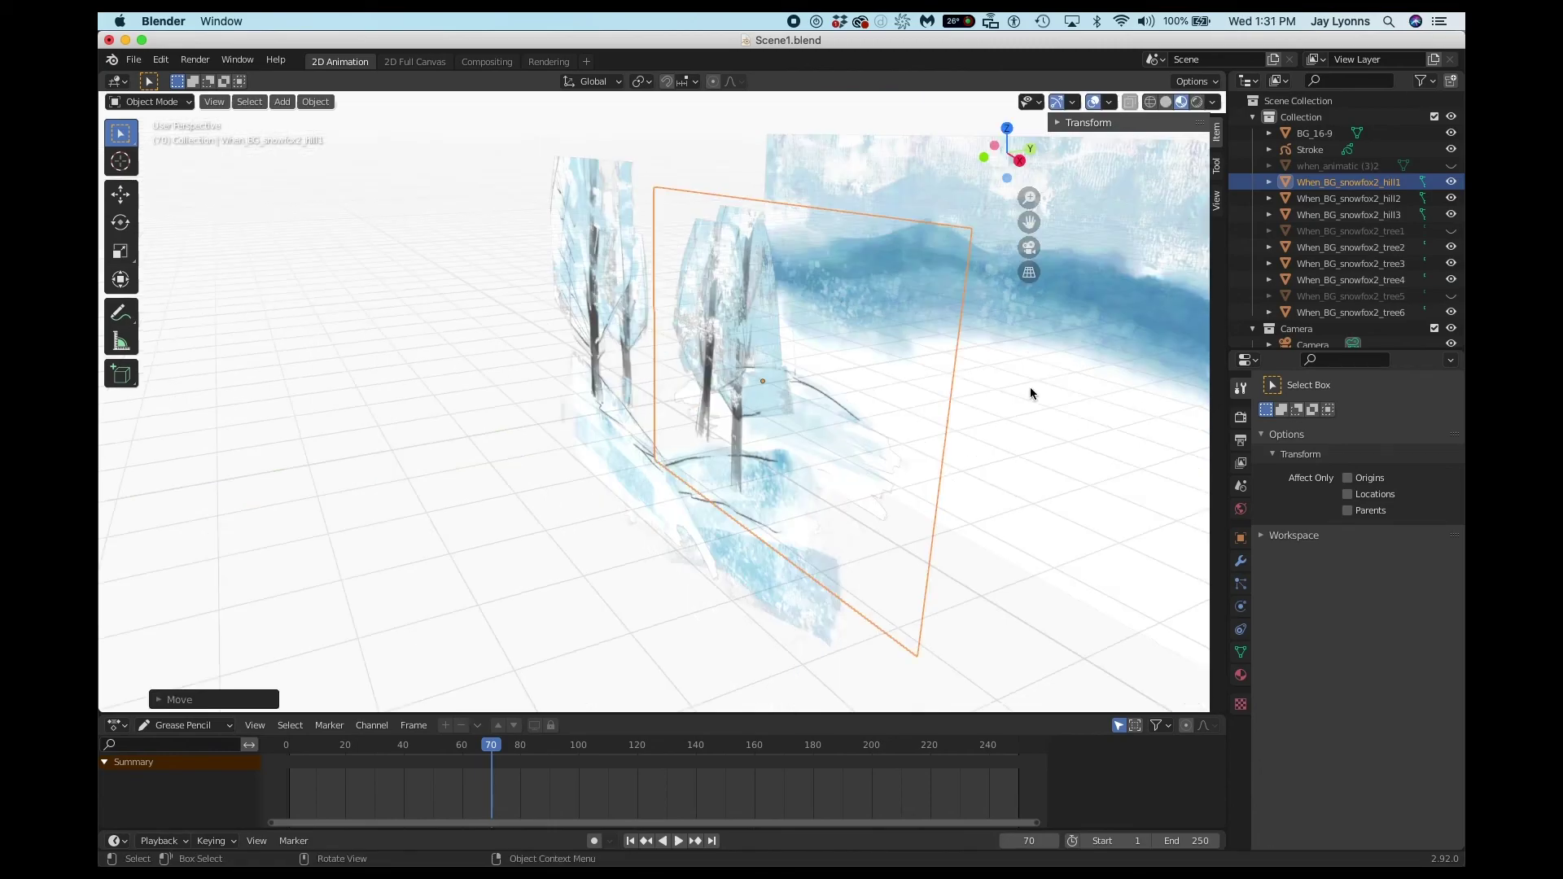
# Slide the tree3 plane along global Y in two passes, then return to camera view.
pyautogui.click(1351, 263)
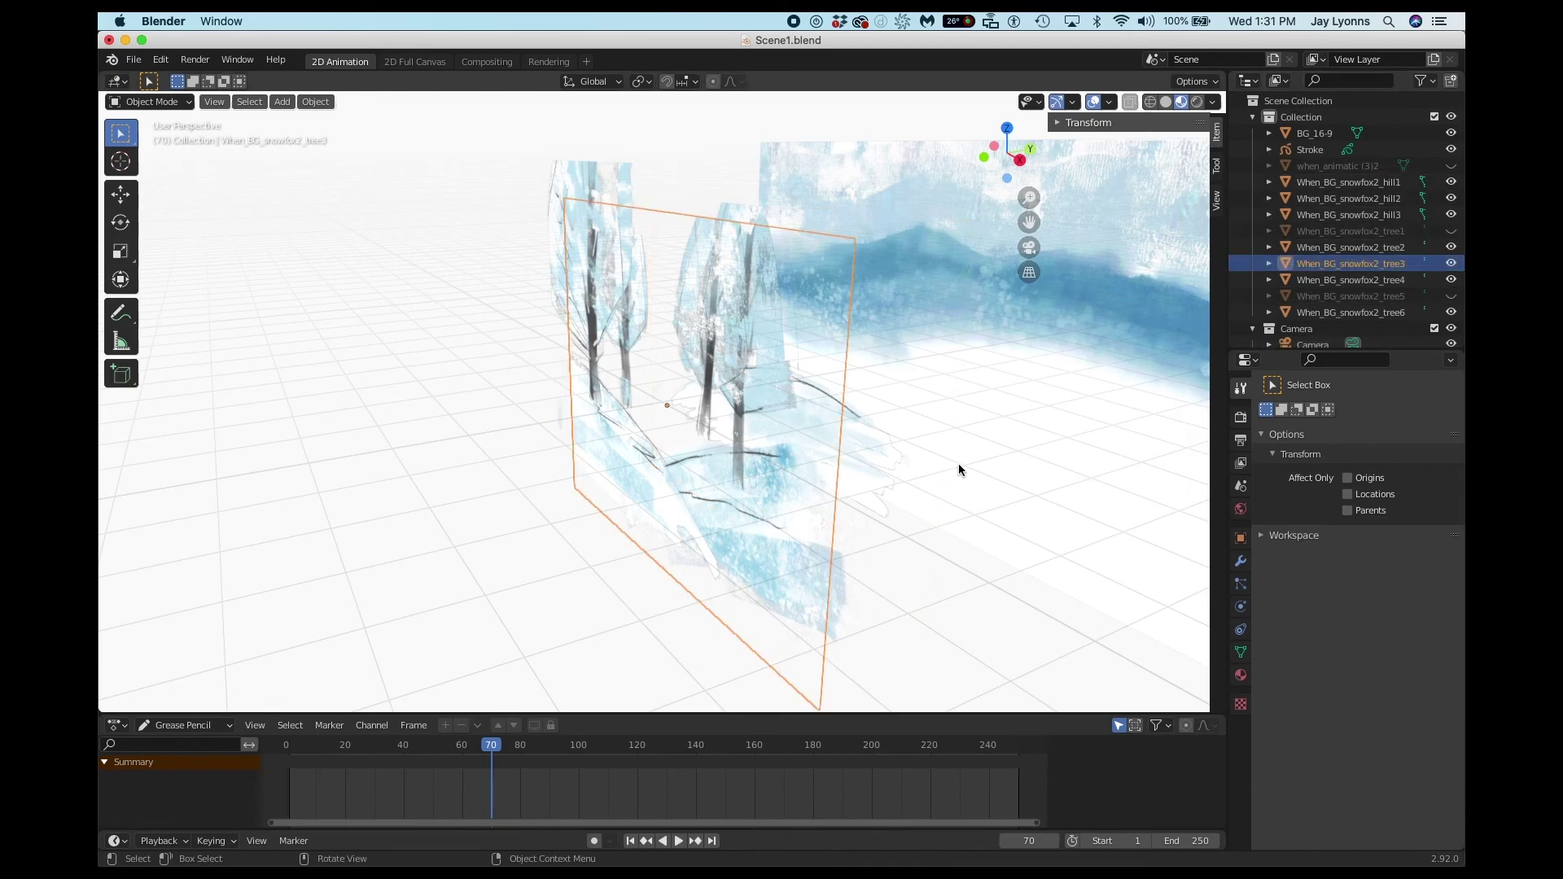
pyautogui.press('g')
pyautogui.press('y')
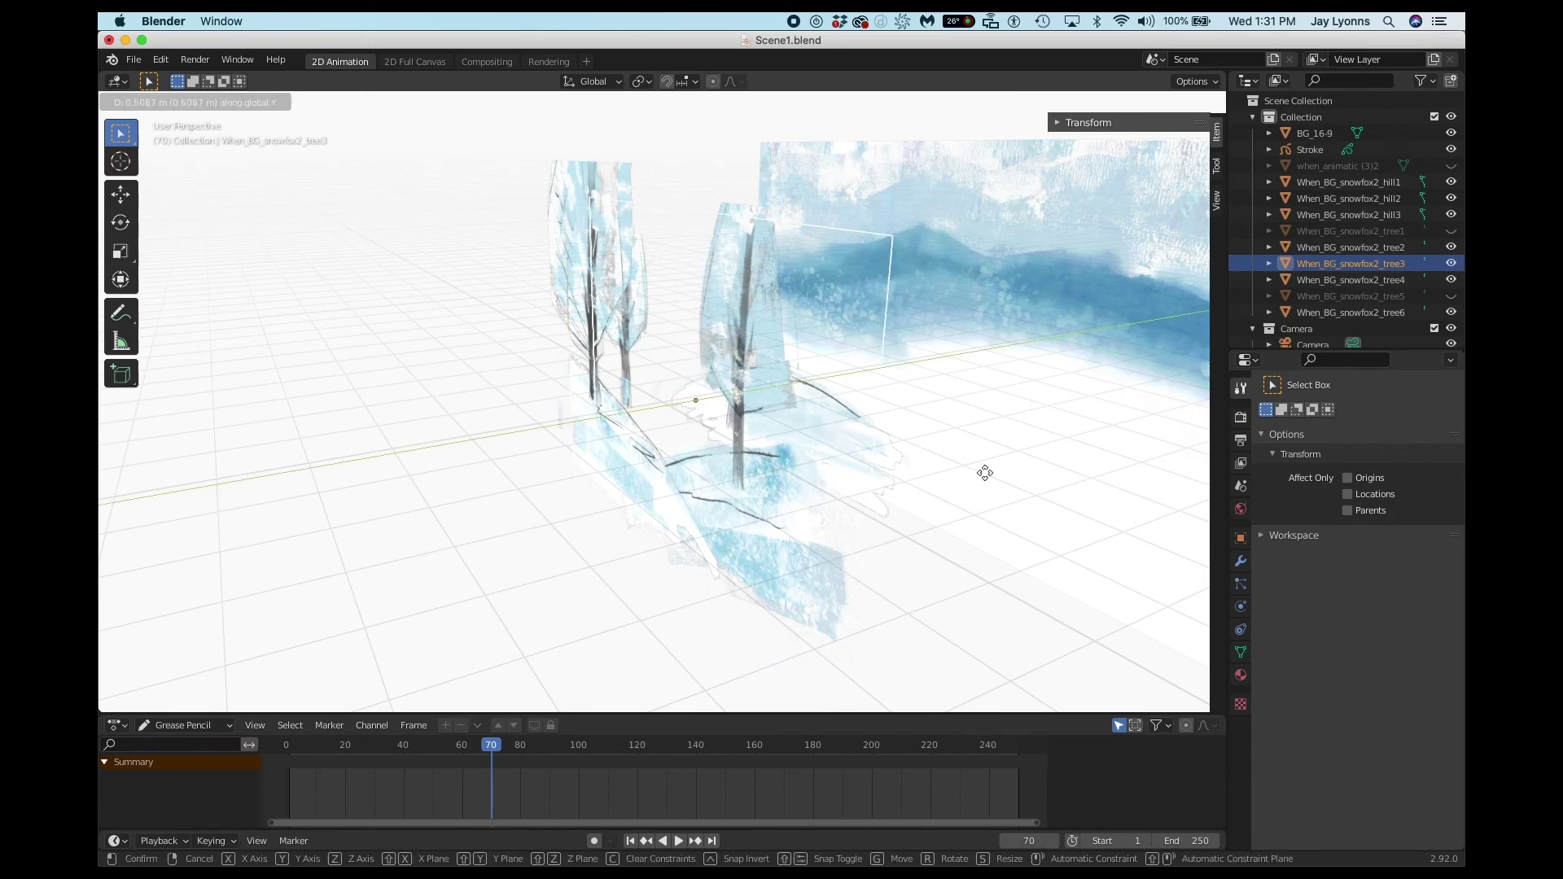
pyautogui.click(1044, 436)
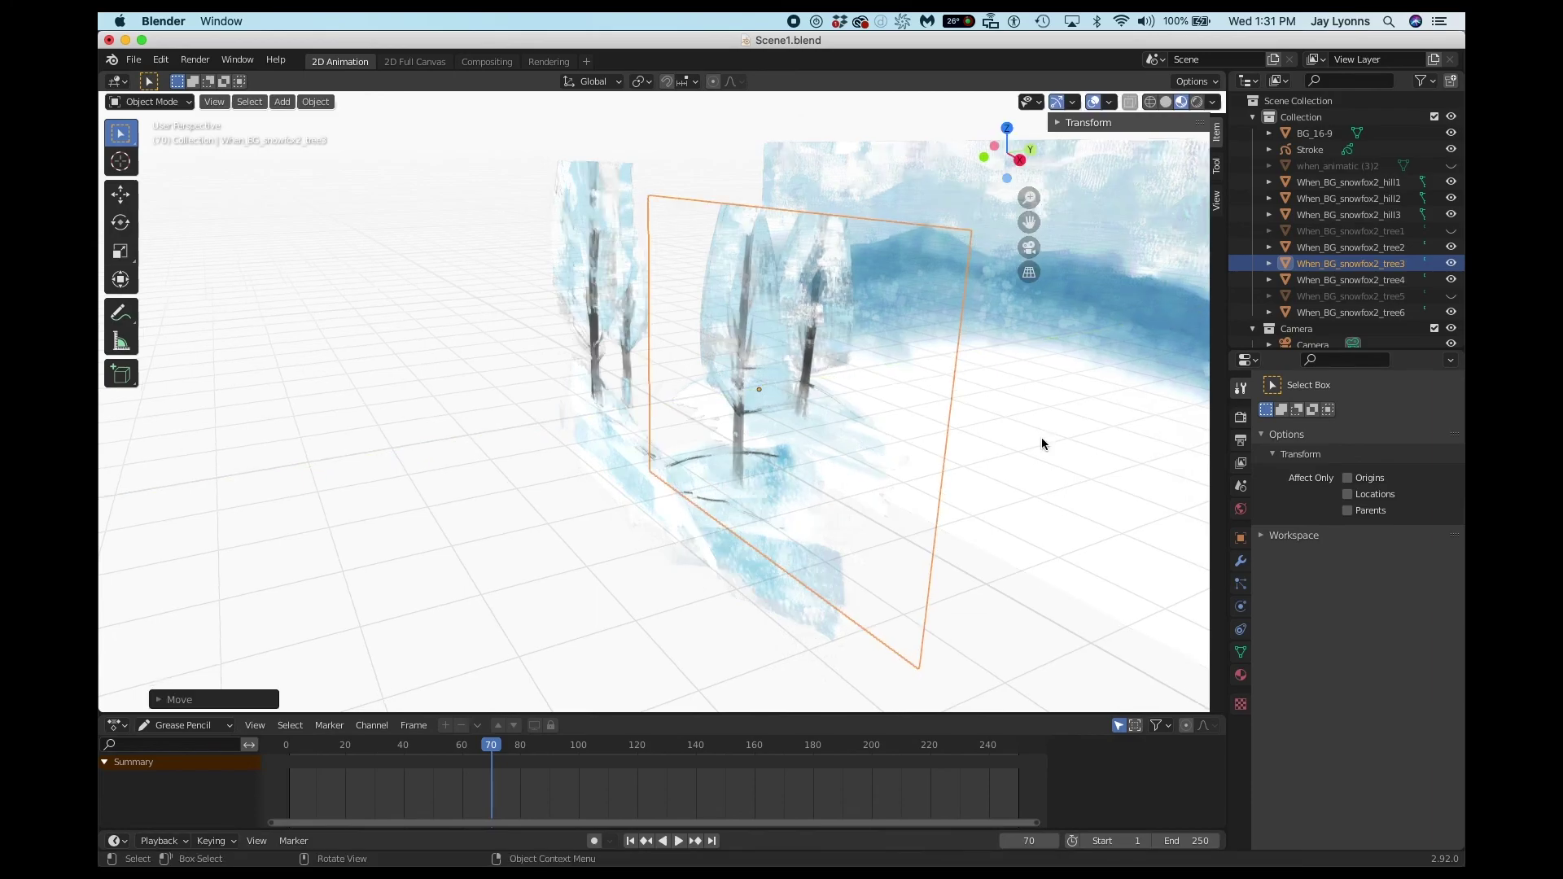
pyautogui.hscroll(-5, 1042, 437)
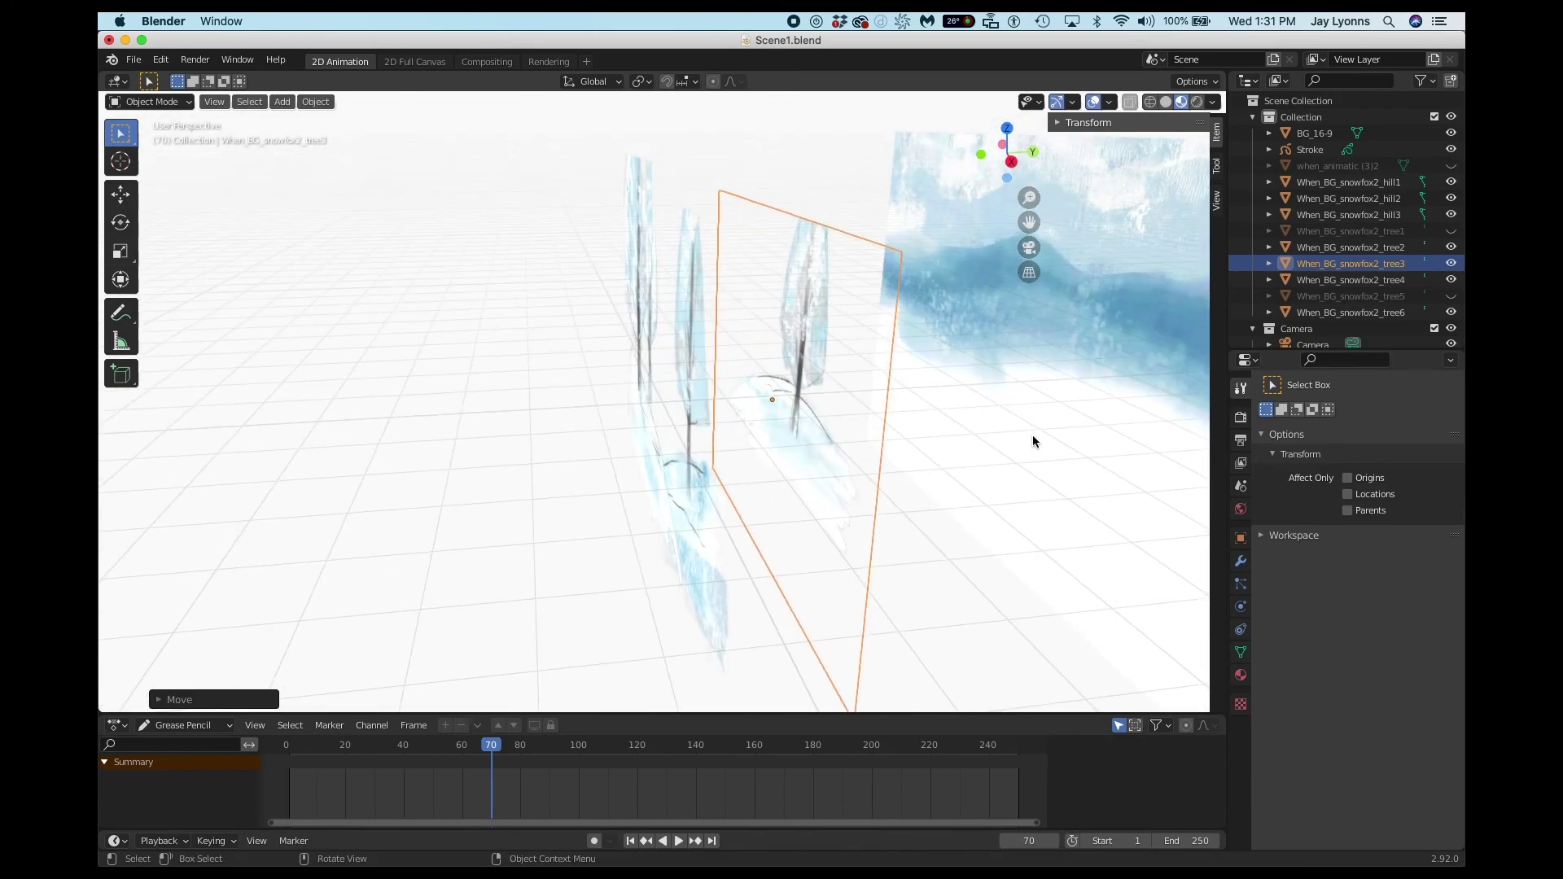
pyautogui.press('g')
pyautogui.press('y')
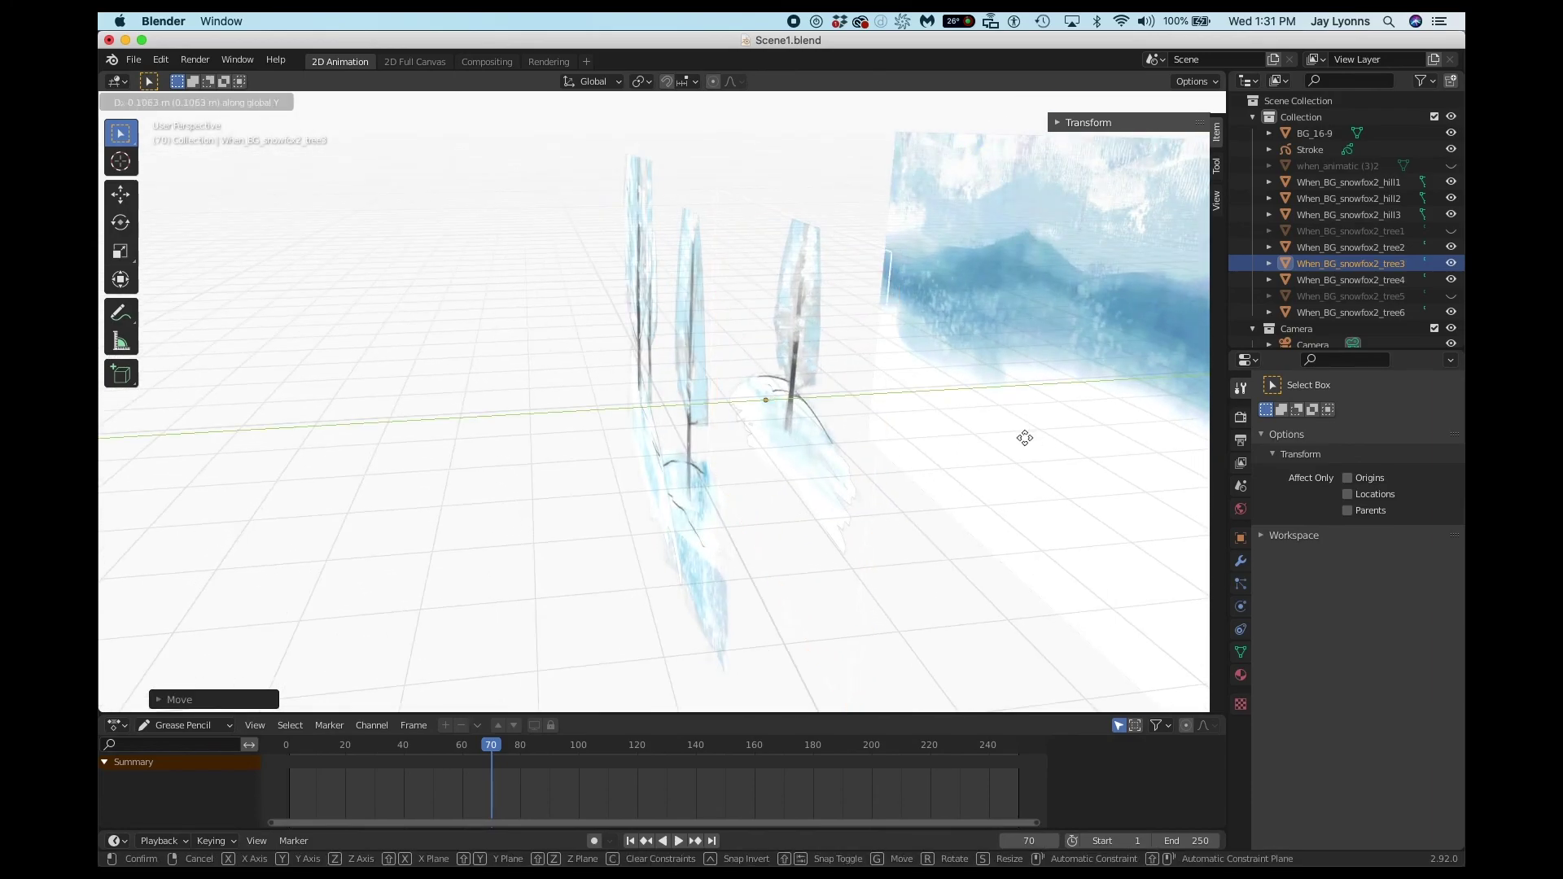
pyautogui.click(1029, 433)
pyautogui.scroll(-5, 1032, 472)
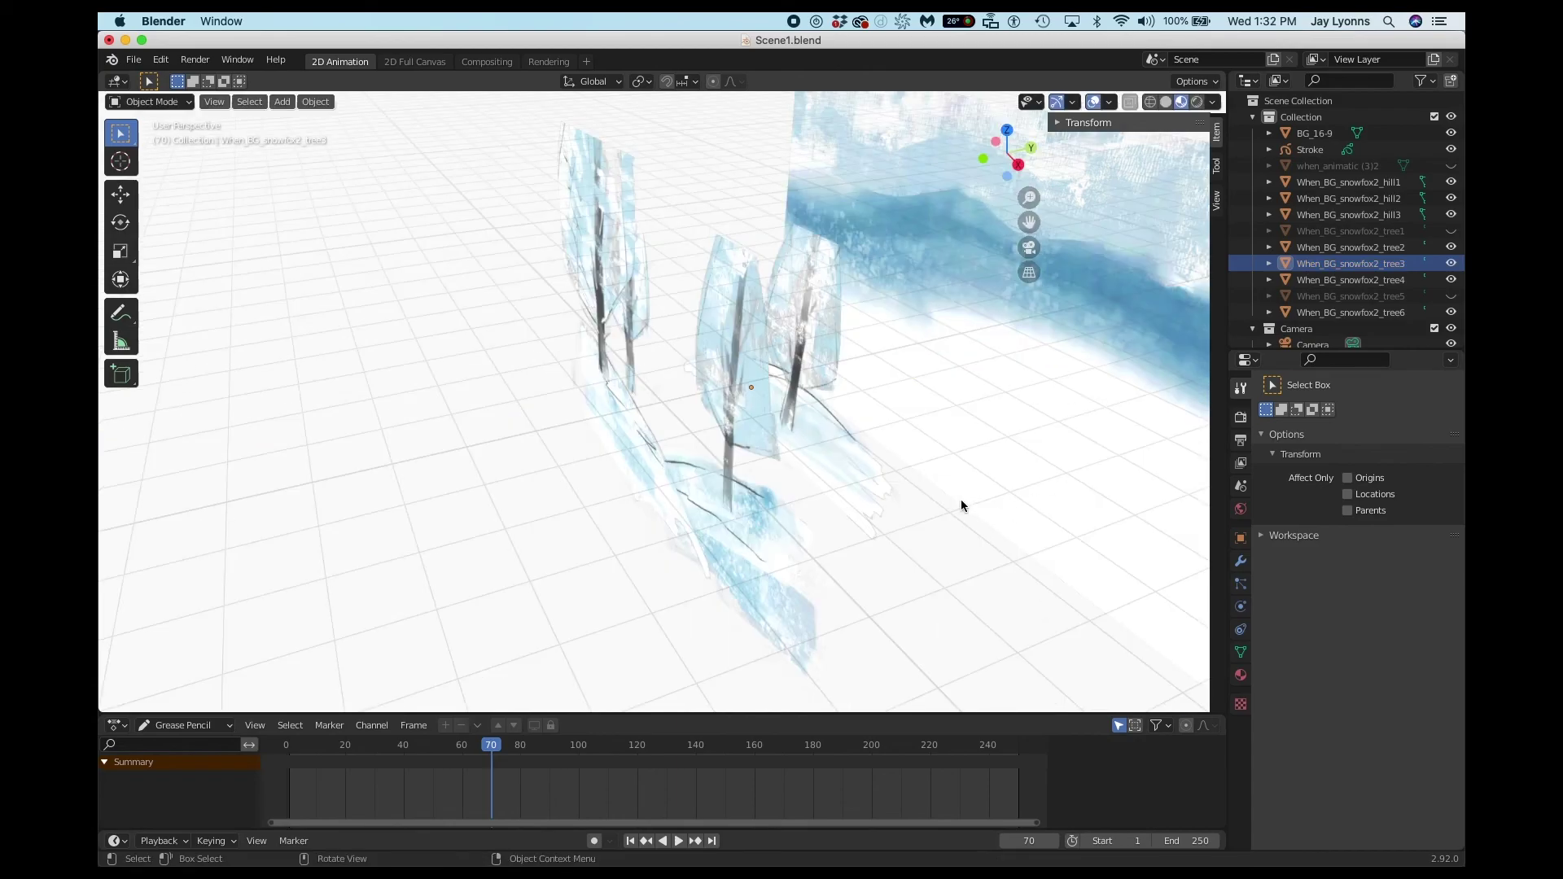
pyautogui.press('KP_0')
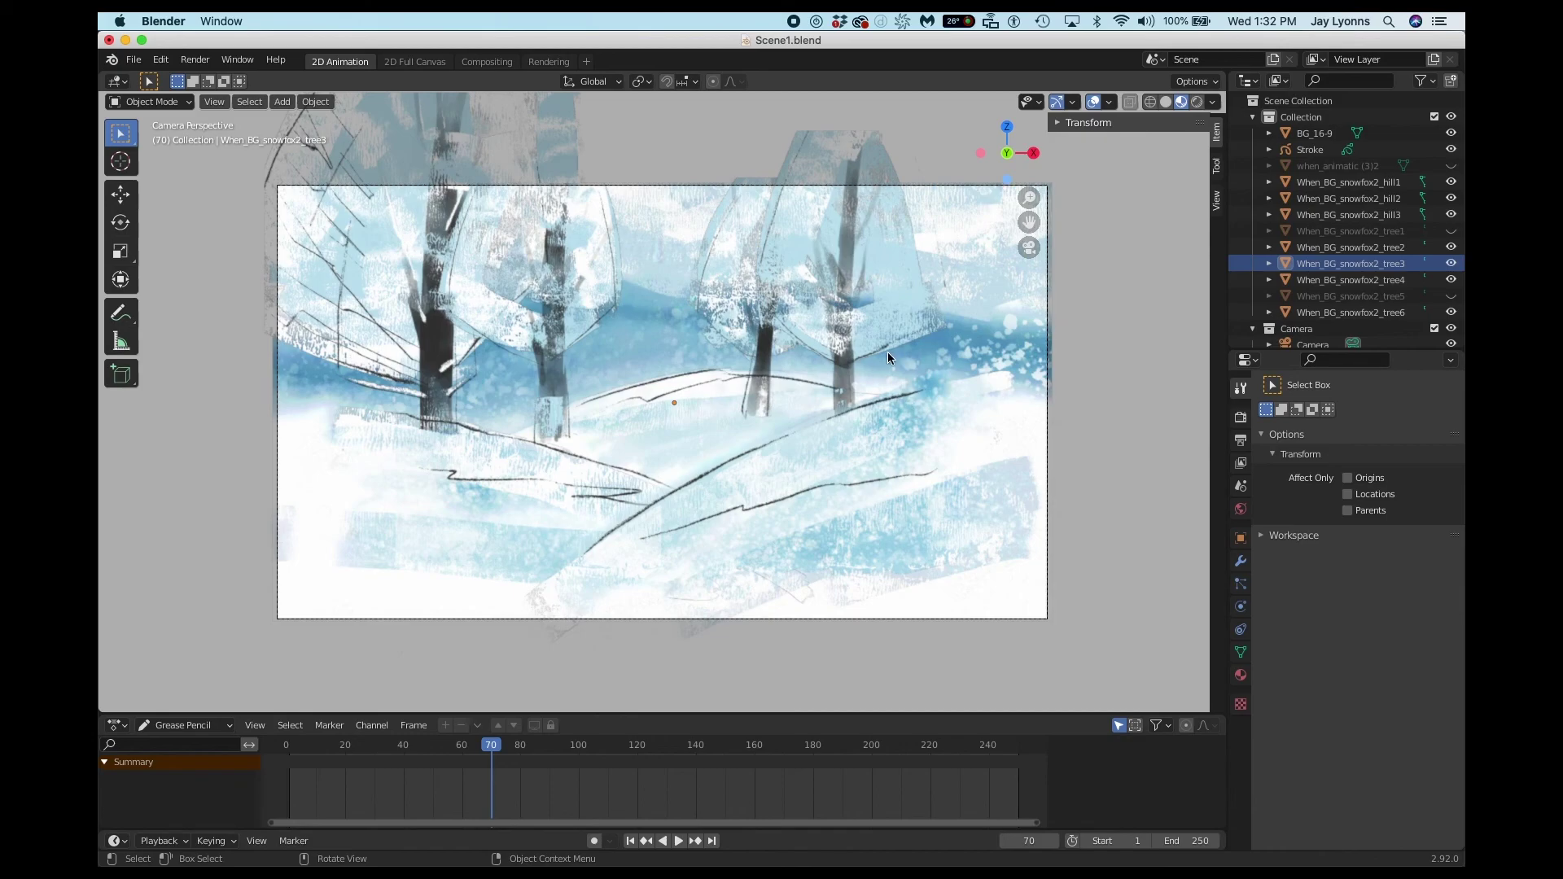
pyautogui.press('KP_0')
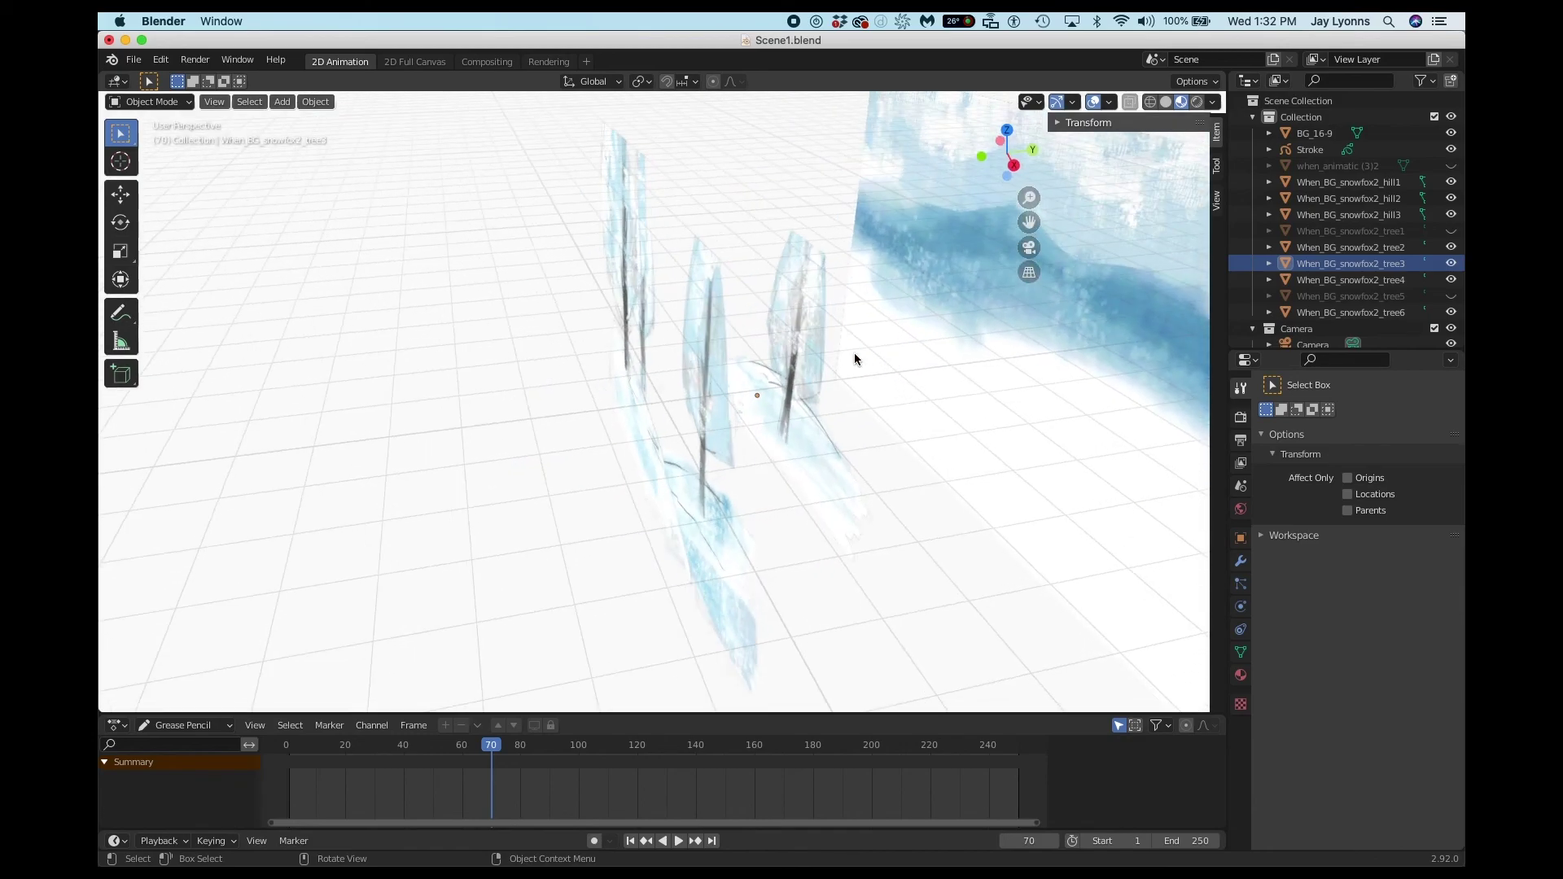
pyautogui.click(1390, 217)
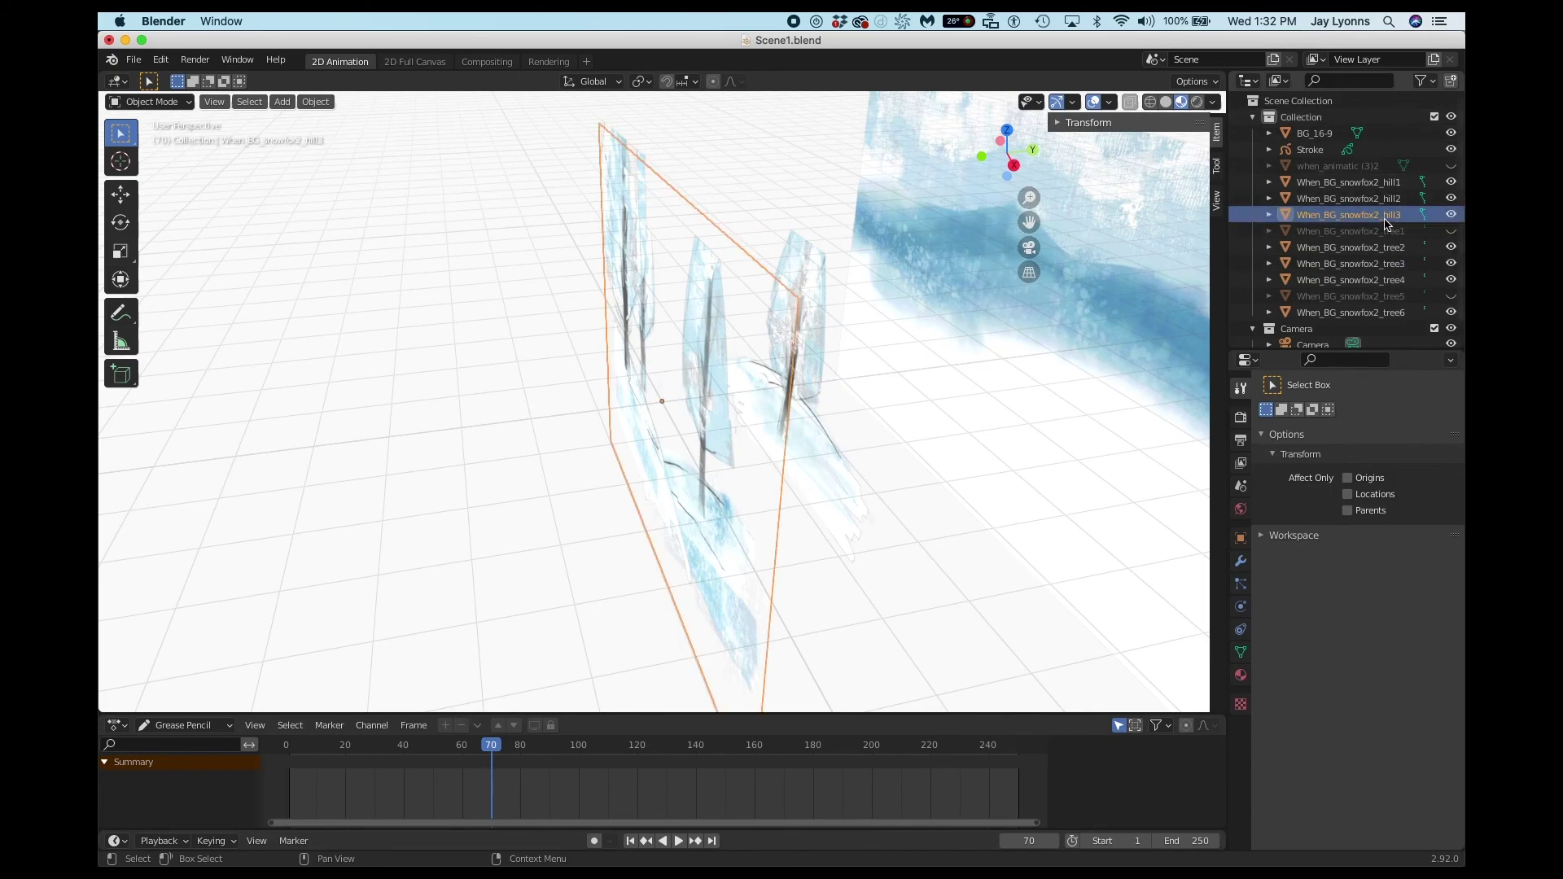
pyautogui.click(1384, 199)
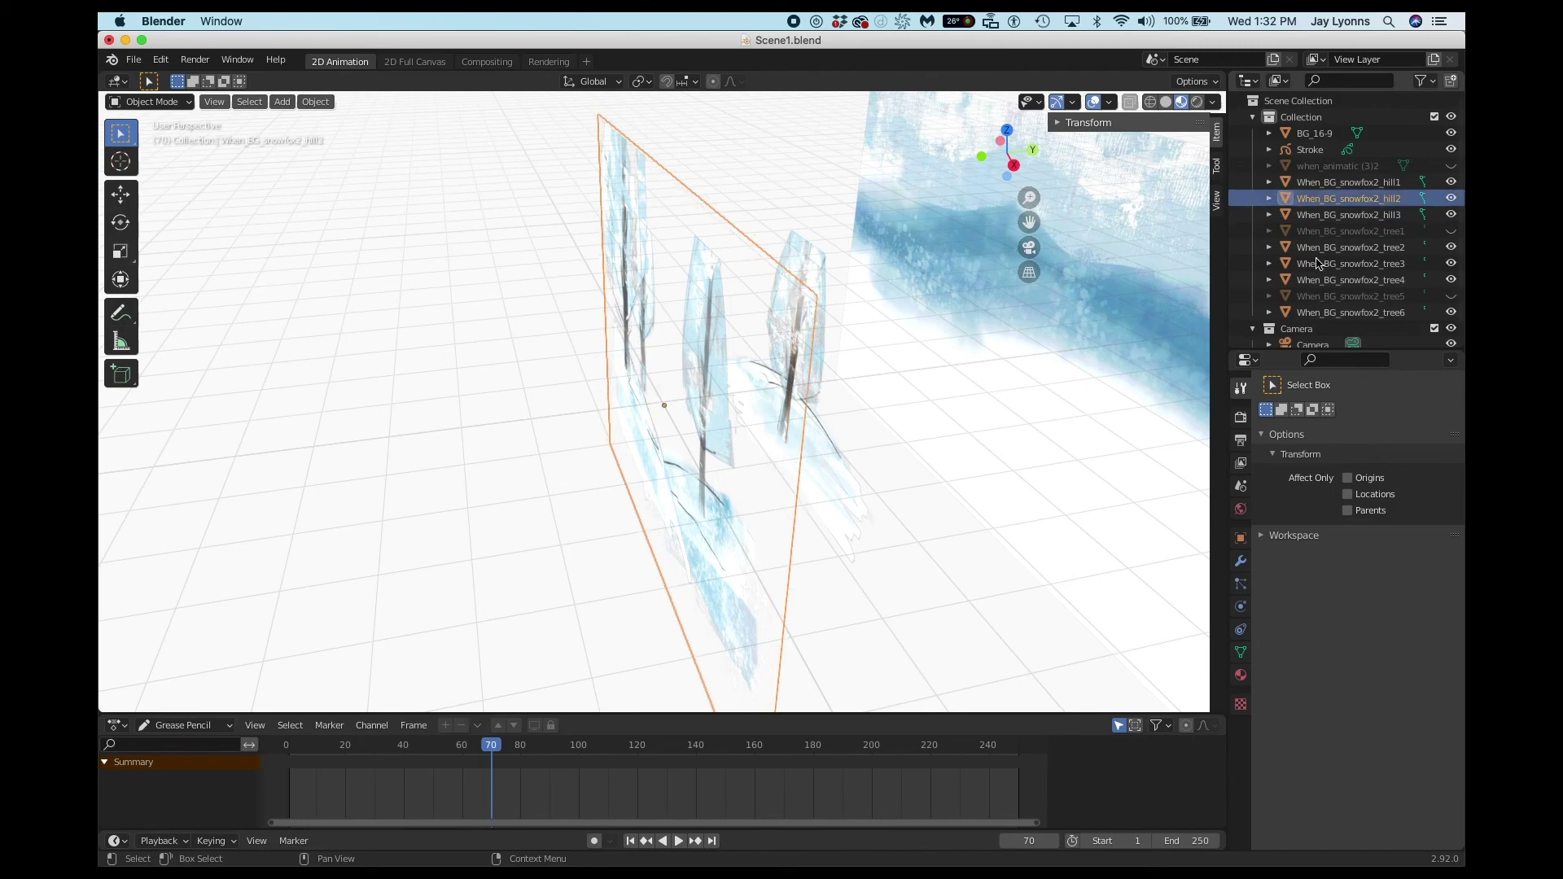
pyautogui.press('KP_0')
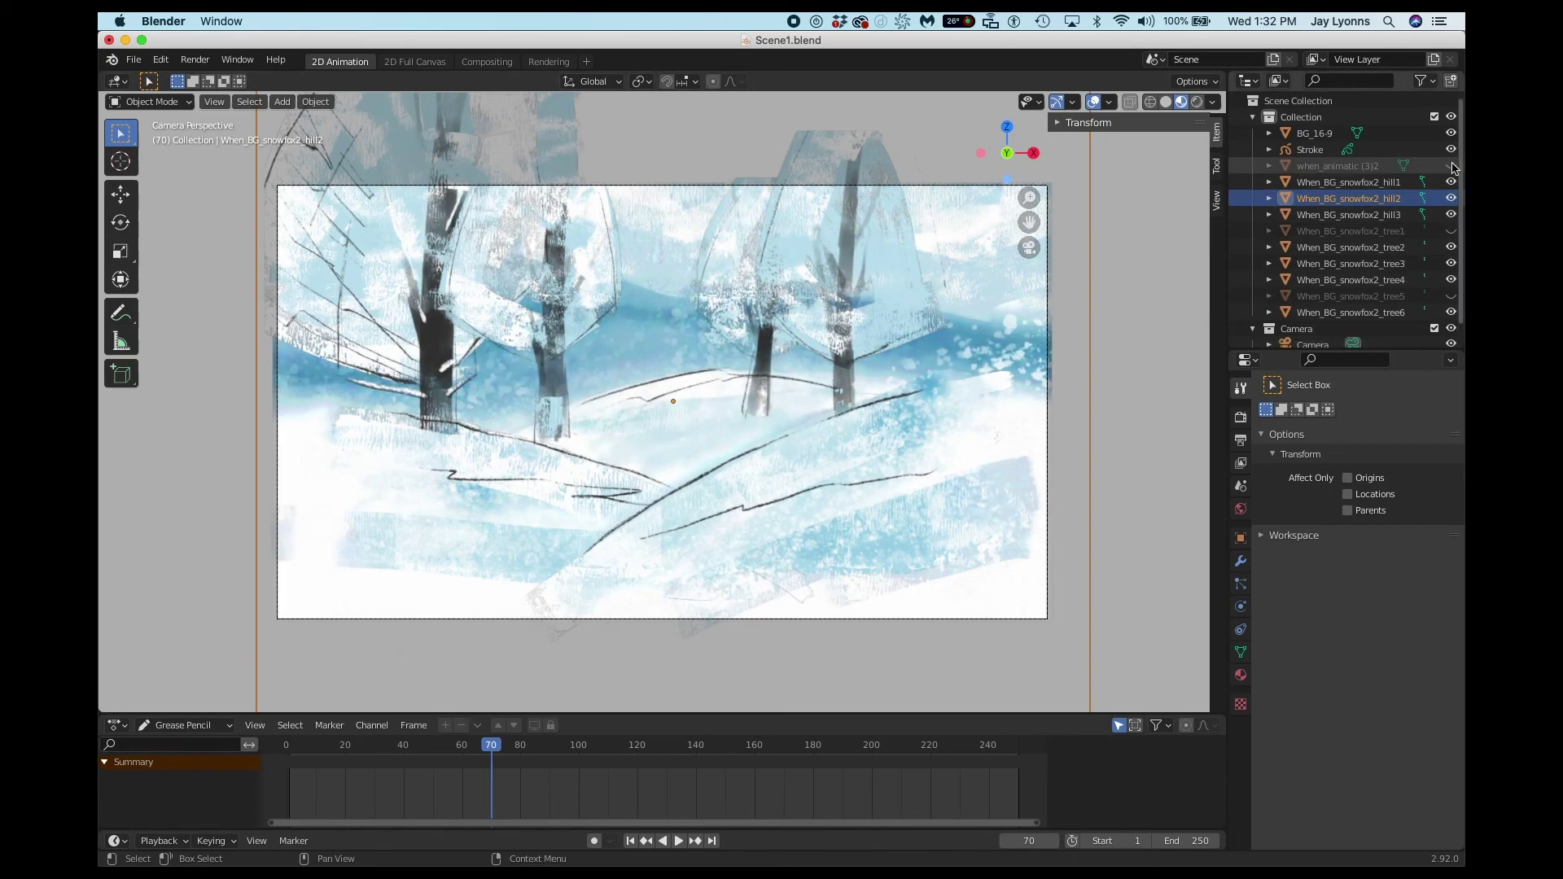
# Toggle the when_animatic (3)2 drawing on and off to compare, leaving it visible.
pyautogui.click(1451, 166)
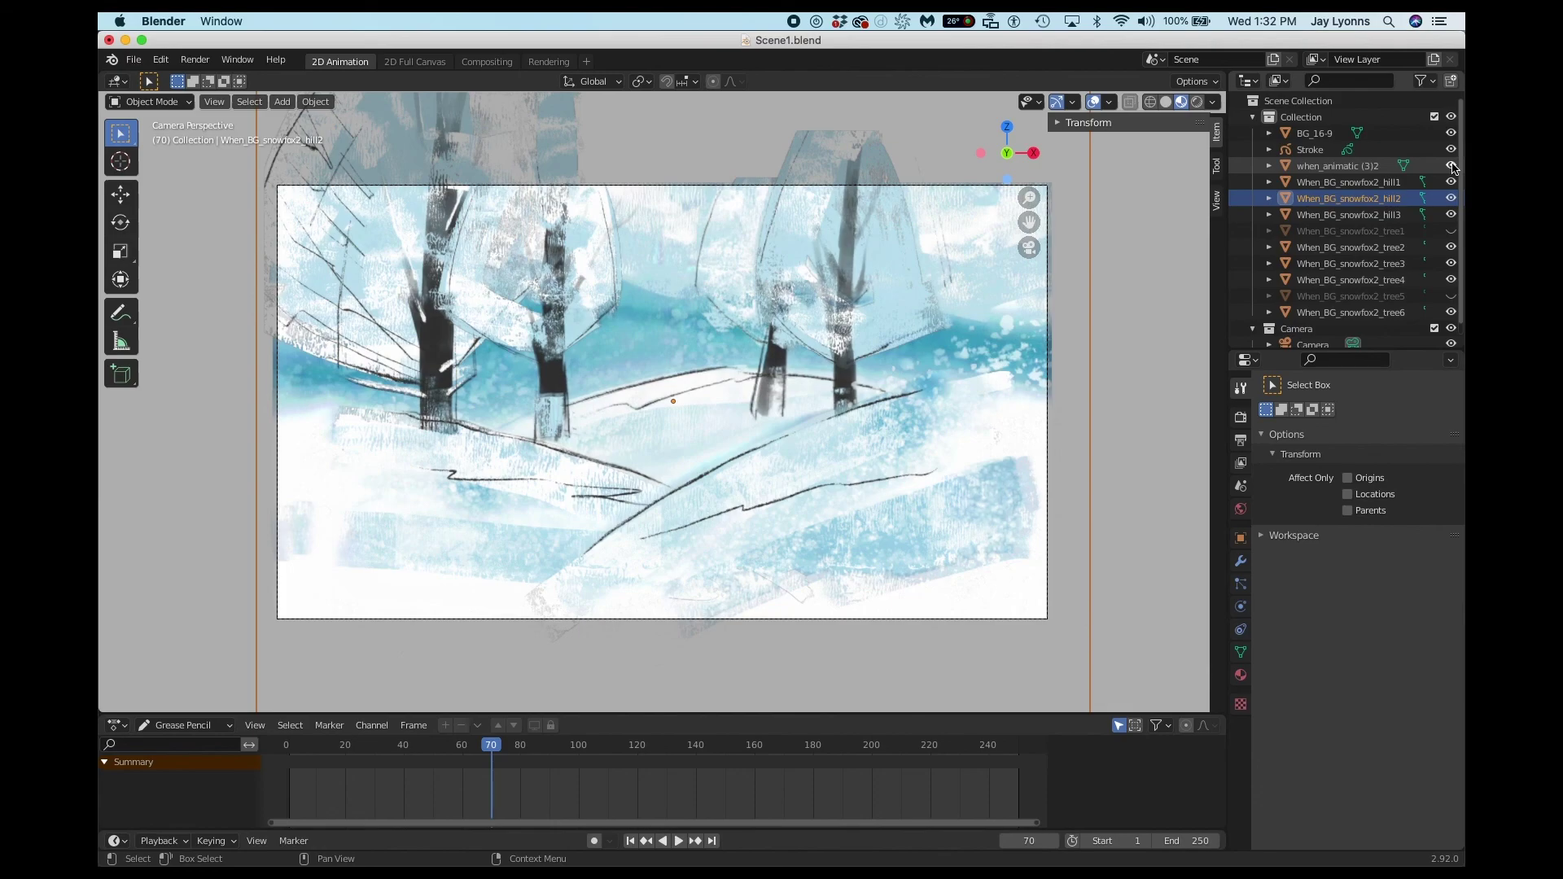
pyautogui.click(1452, 166)
pyautogui.click(1451, 166)
pyautogui.click(1452, 166)
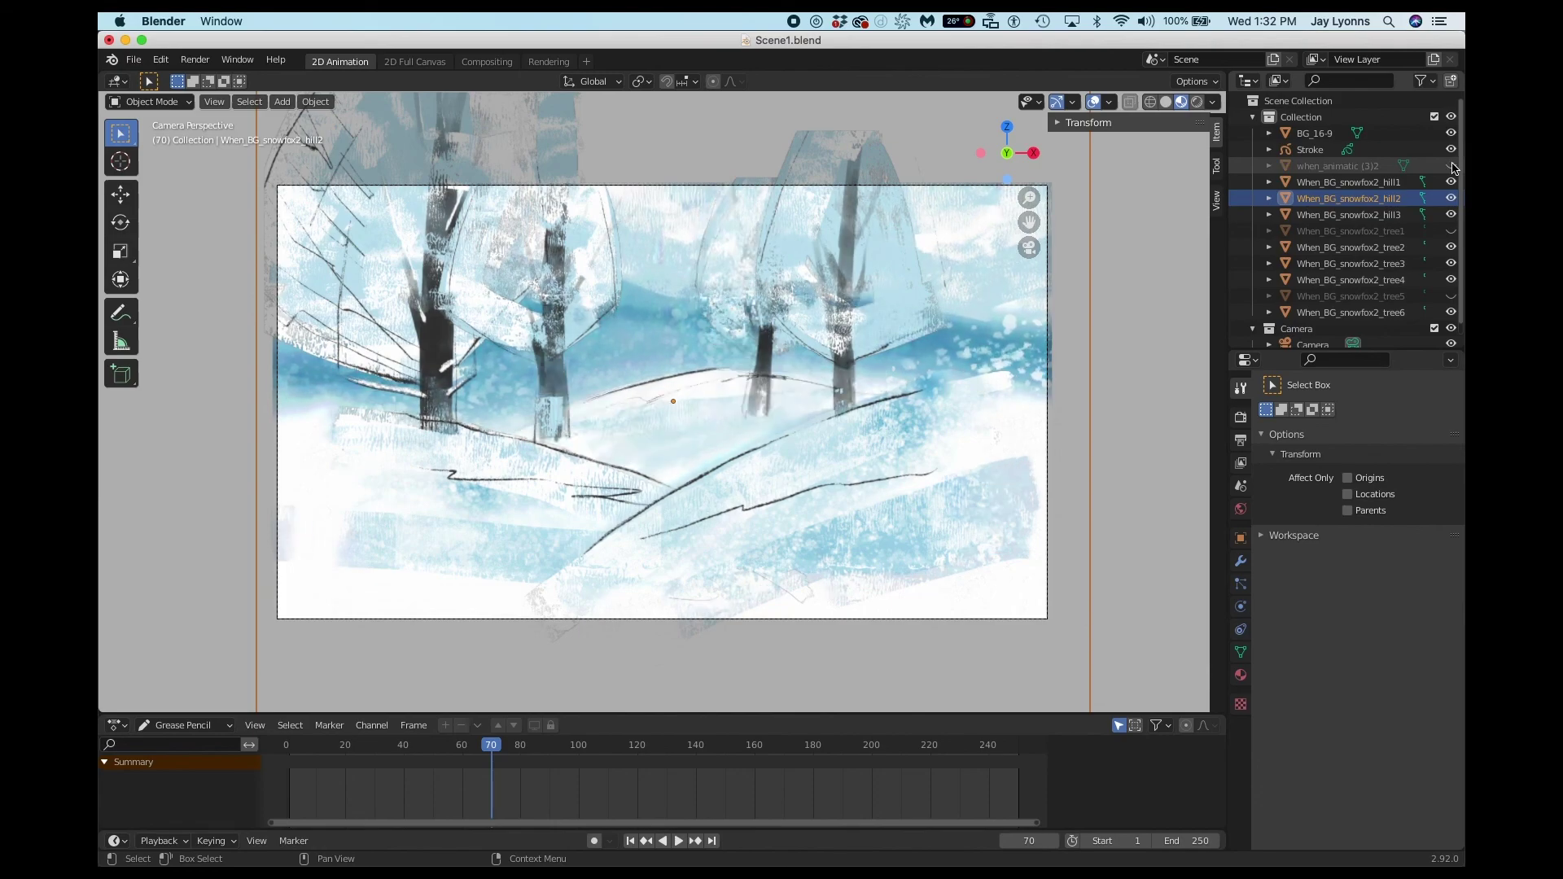
pyautogui.click(1452, 166)
pyautogui.click(1451, 166)
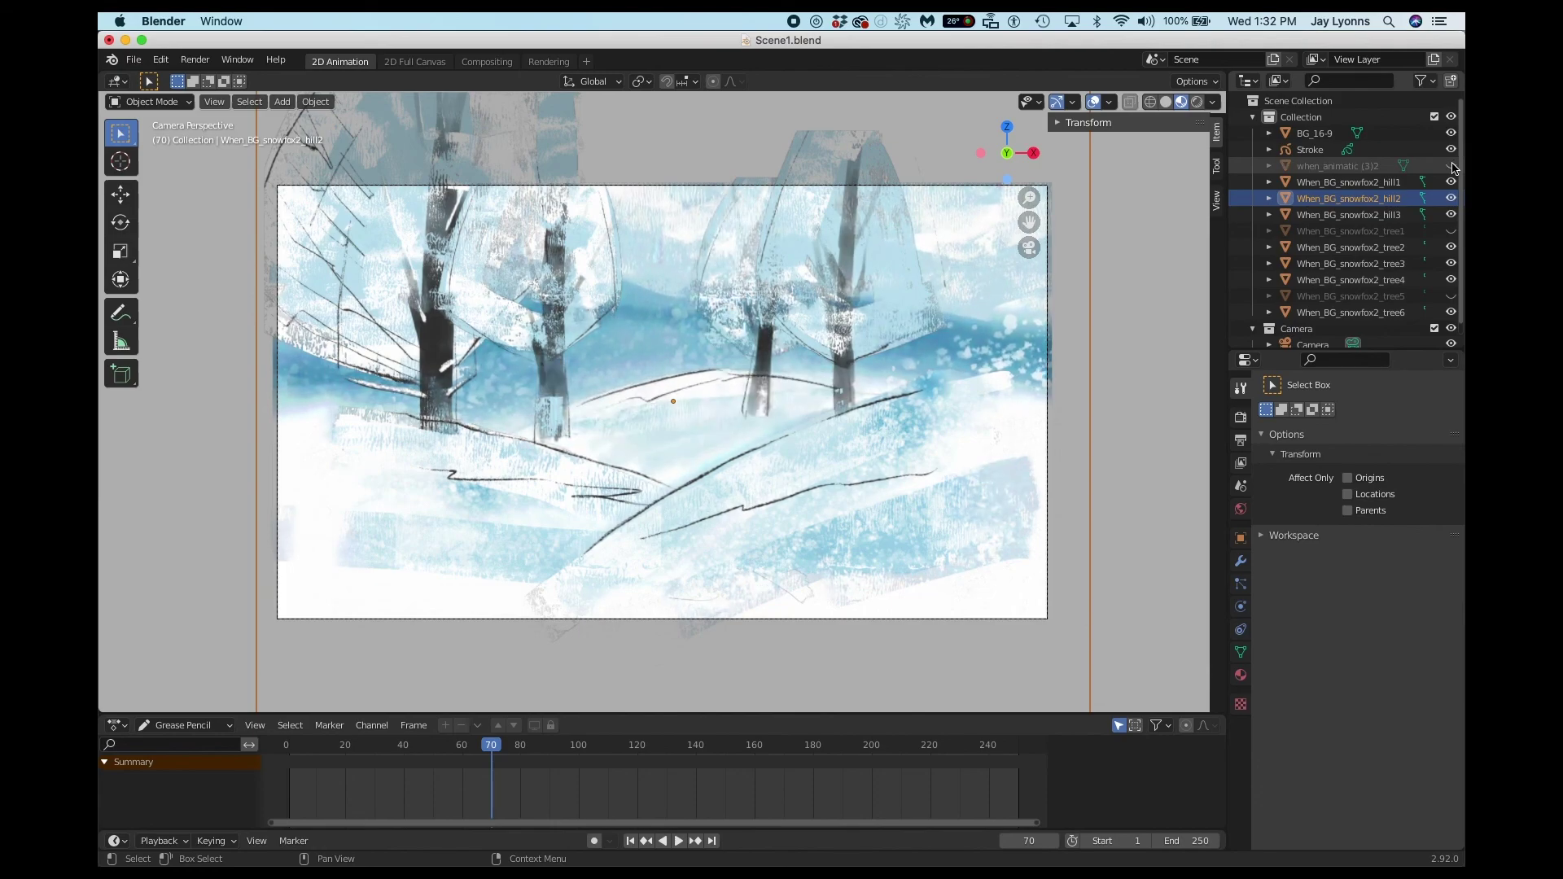
pyautogui.click(1451, 166)
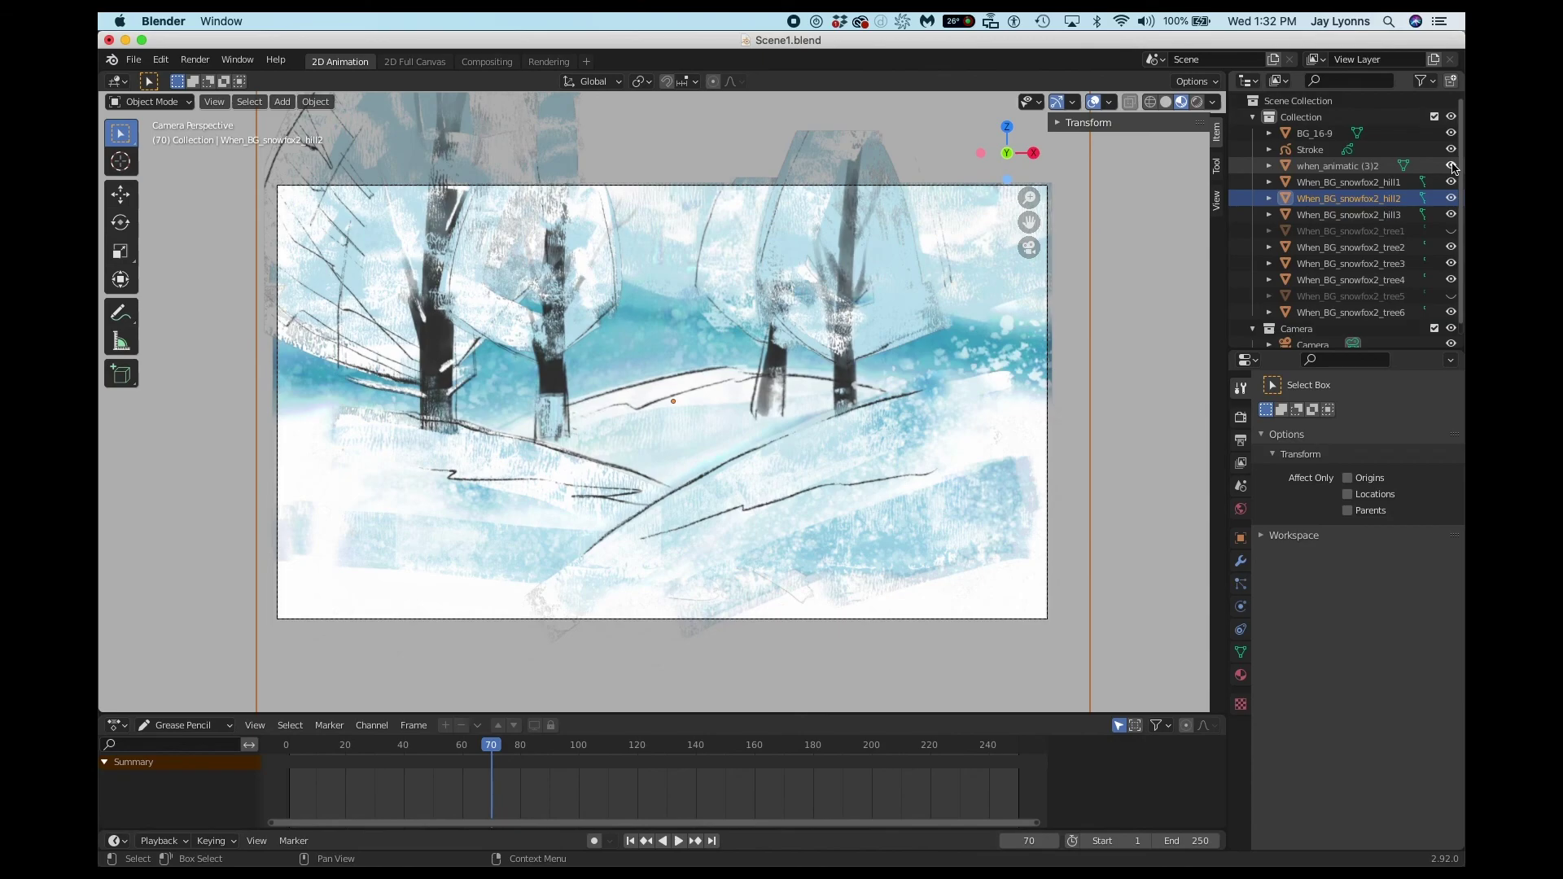
pyautogui.click(1452, 166)
pyautogui.click(1452, 166)
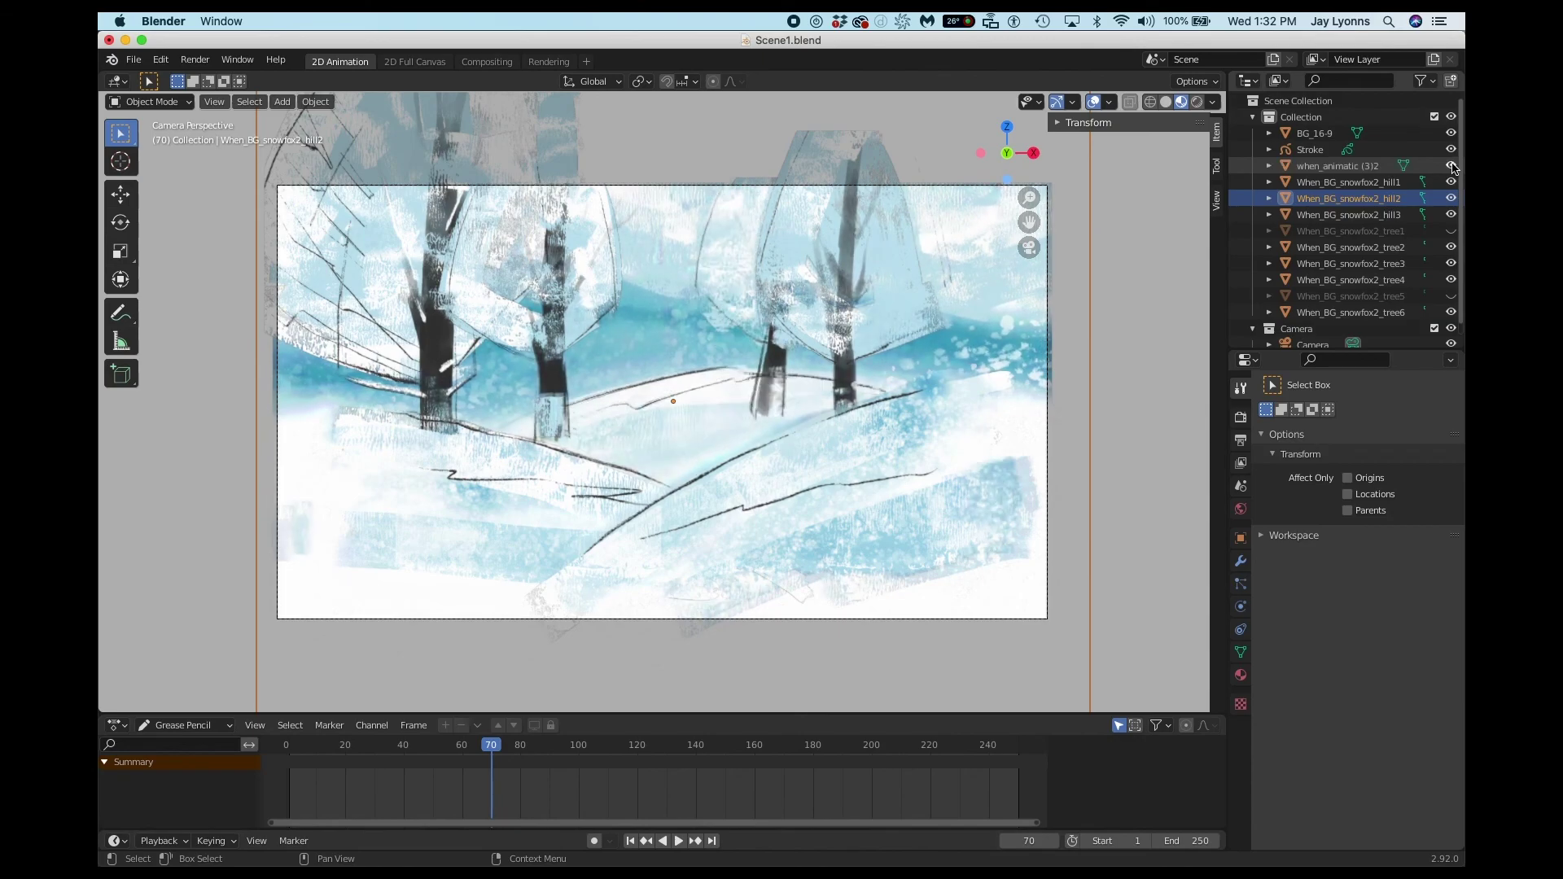
pyautogui.click(1451, 166)
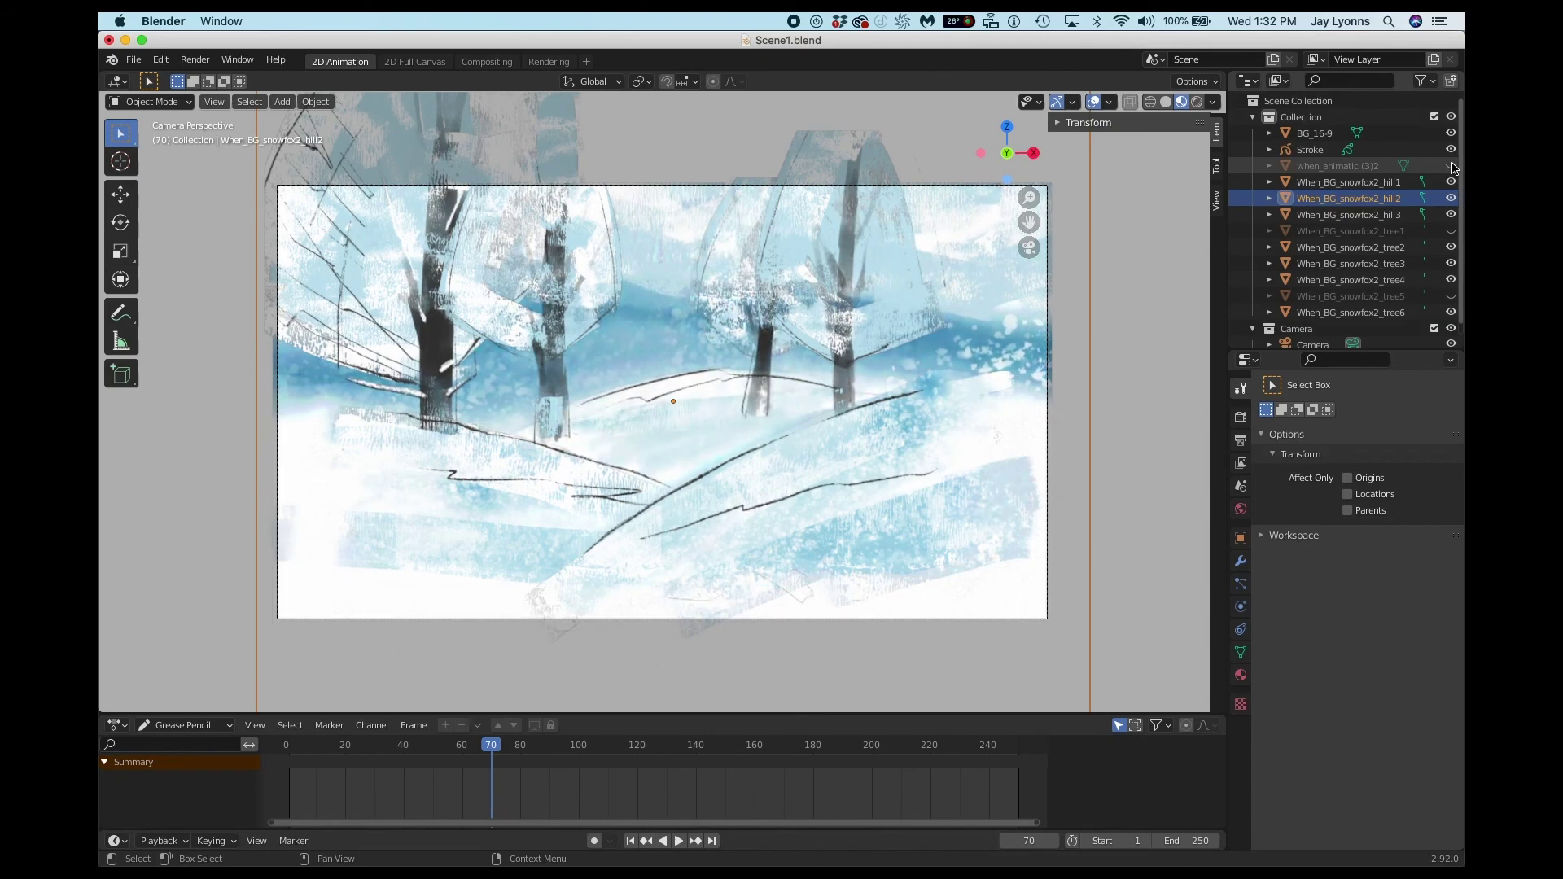
pyautogui.click(1451, 166)
pyautogui.click(1451, 166)
pyautogui.click(1452, 166)
# Select hill1 and briefly hide it to check its contribution to the scene.
pyautogui.click(1410, 183)
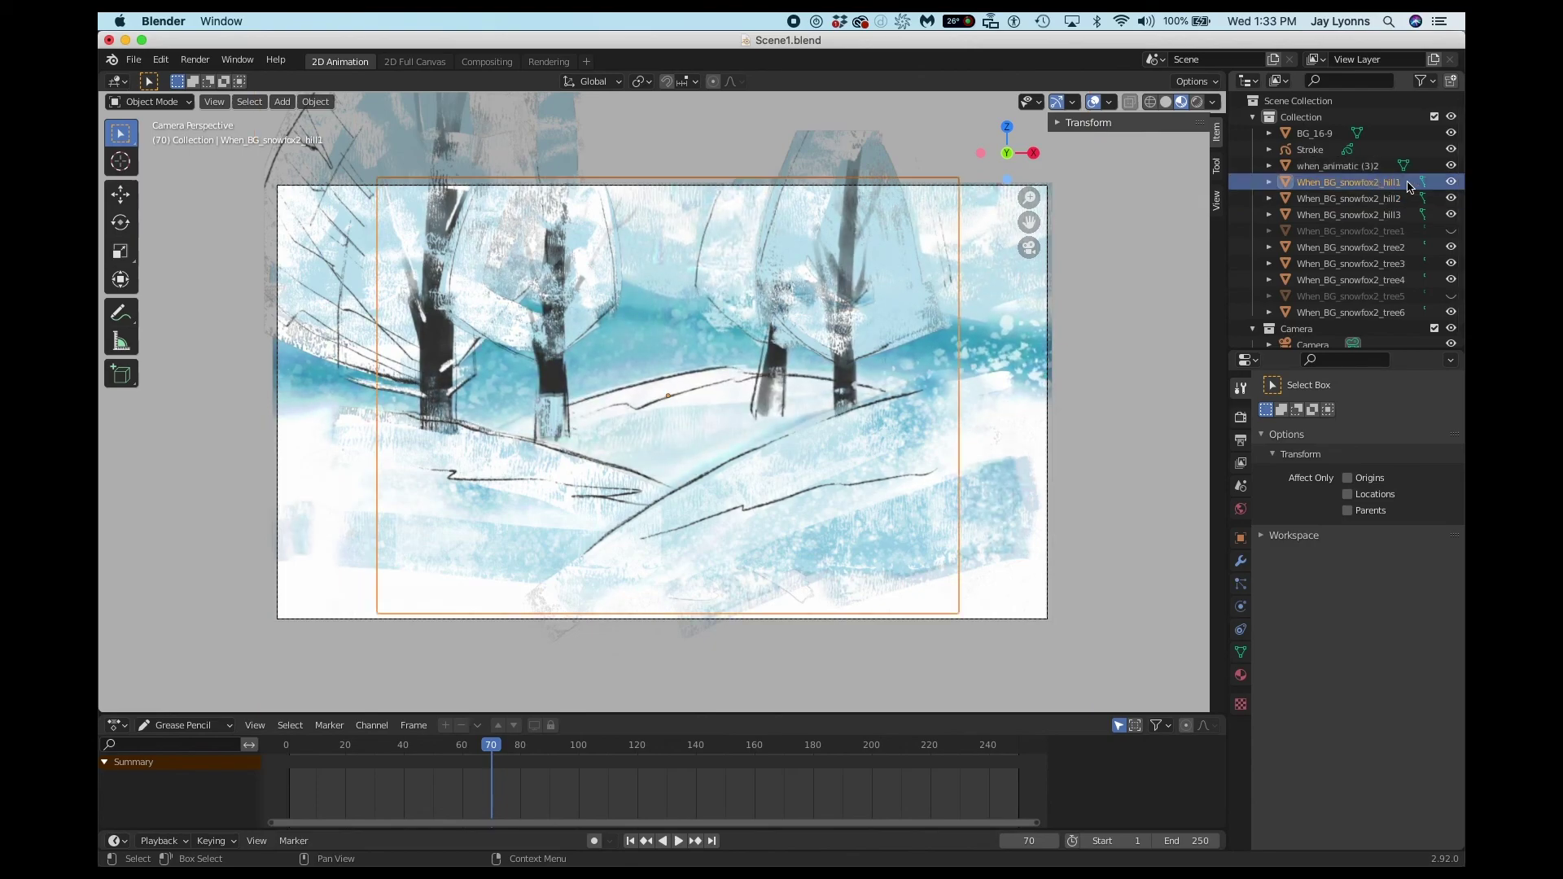
pyautogui.click(1452, 182)
pyautogui.click(1452, 183)
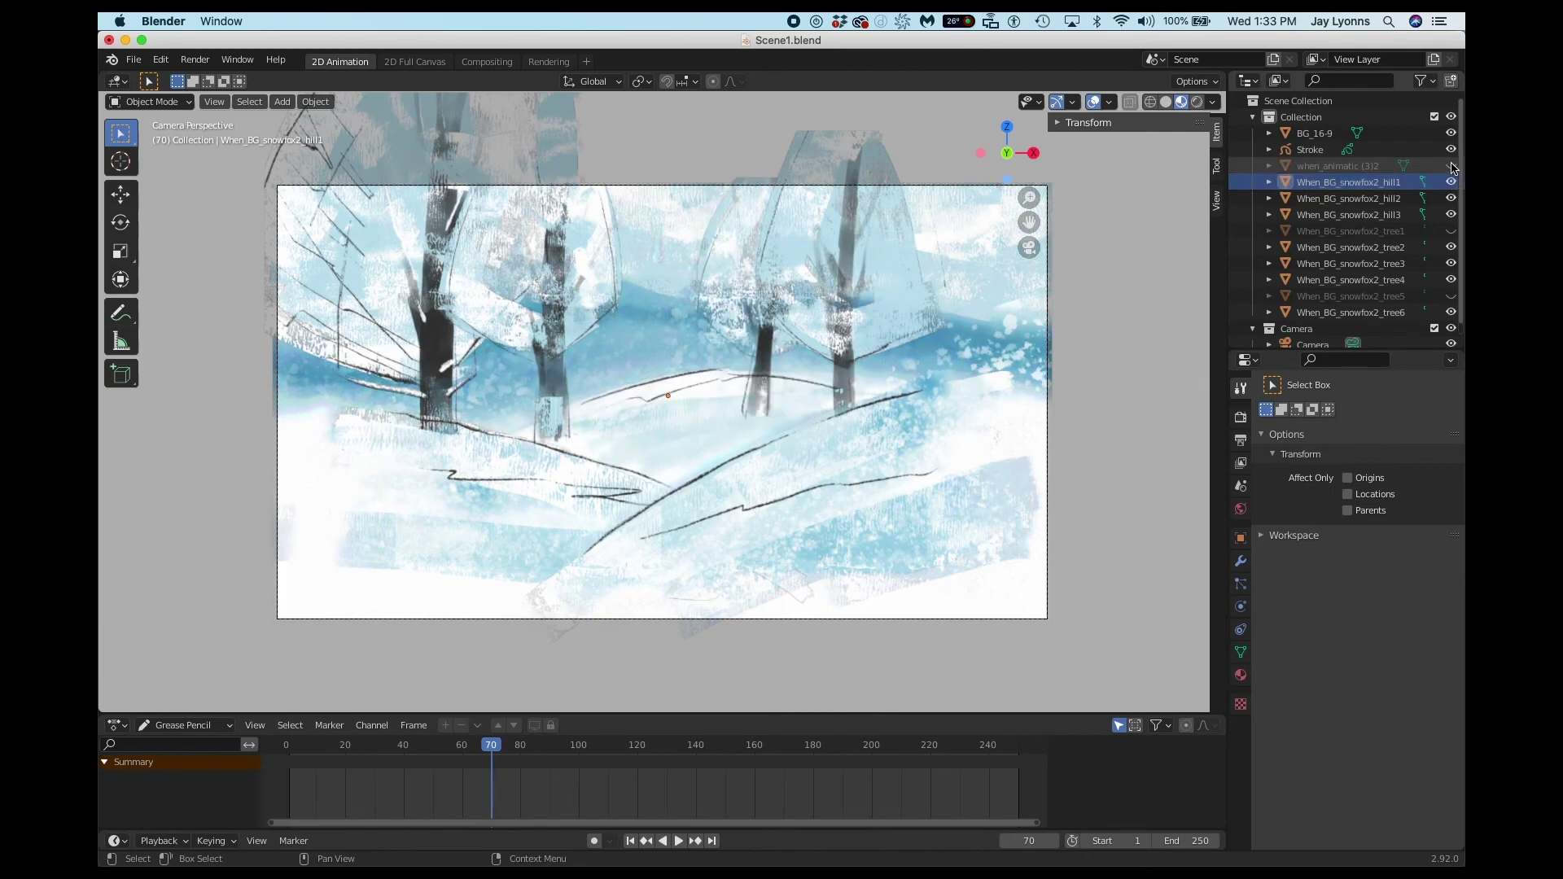
pyautogui.press('Down')
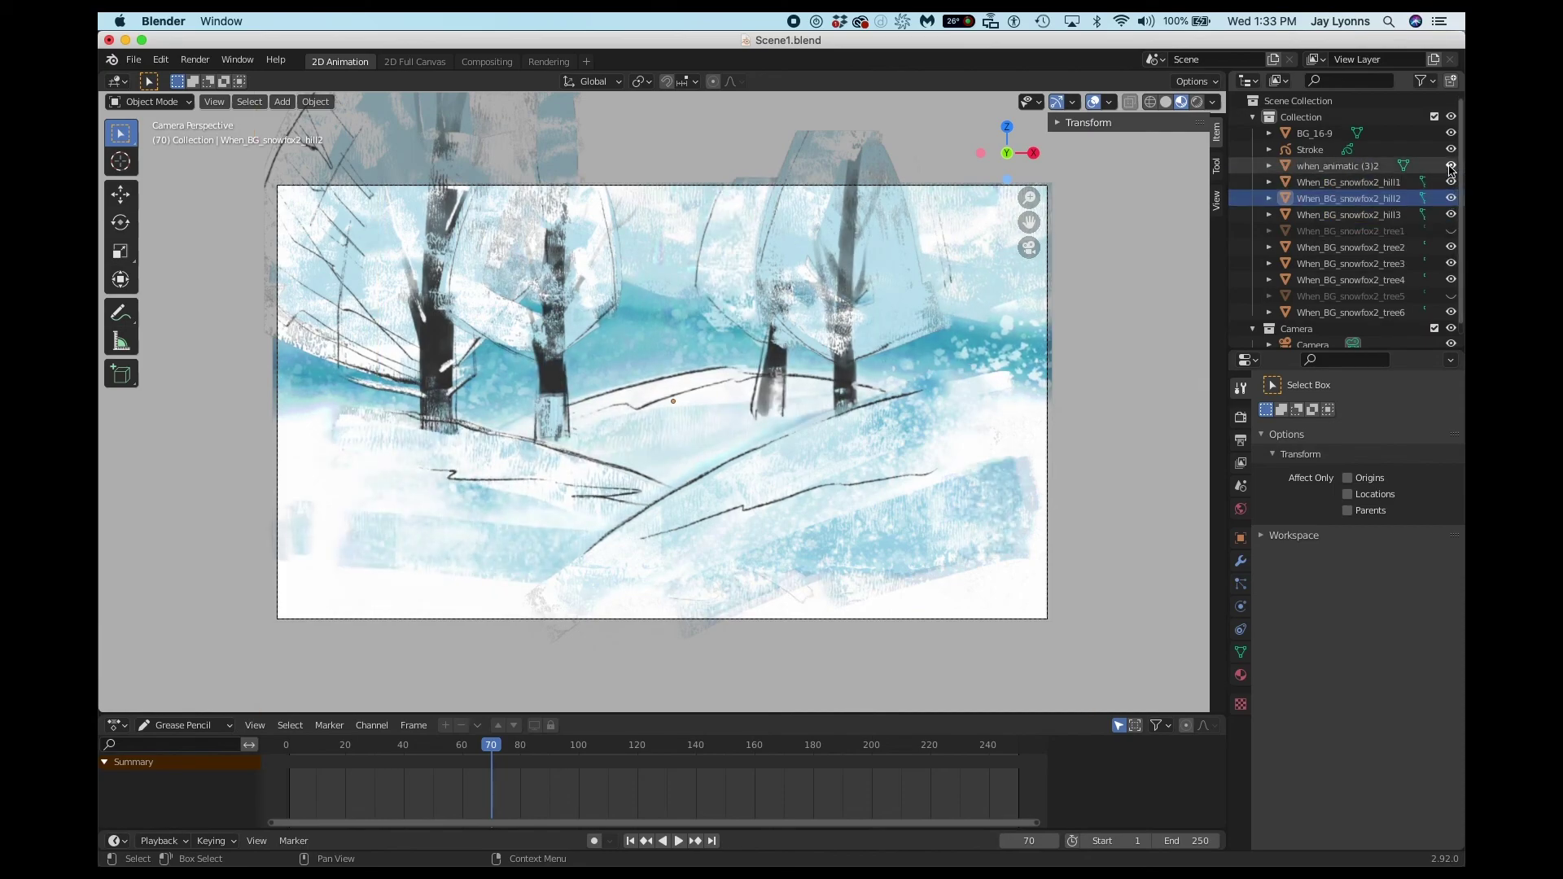
# Enlarge the hill1 plane in two passes and lower it slightly along Z.
pyautogui.press('Up')
pyautogui.press('s')
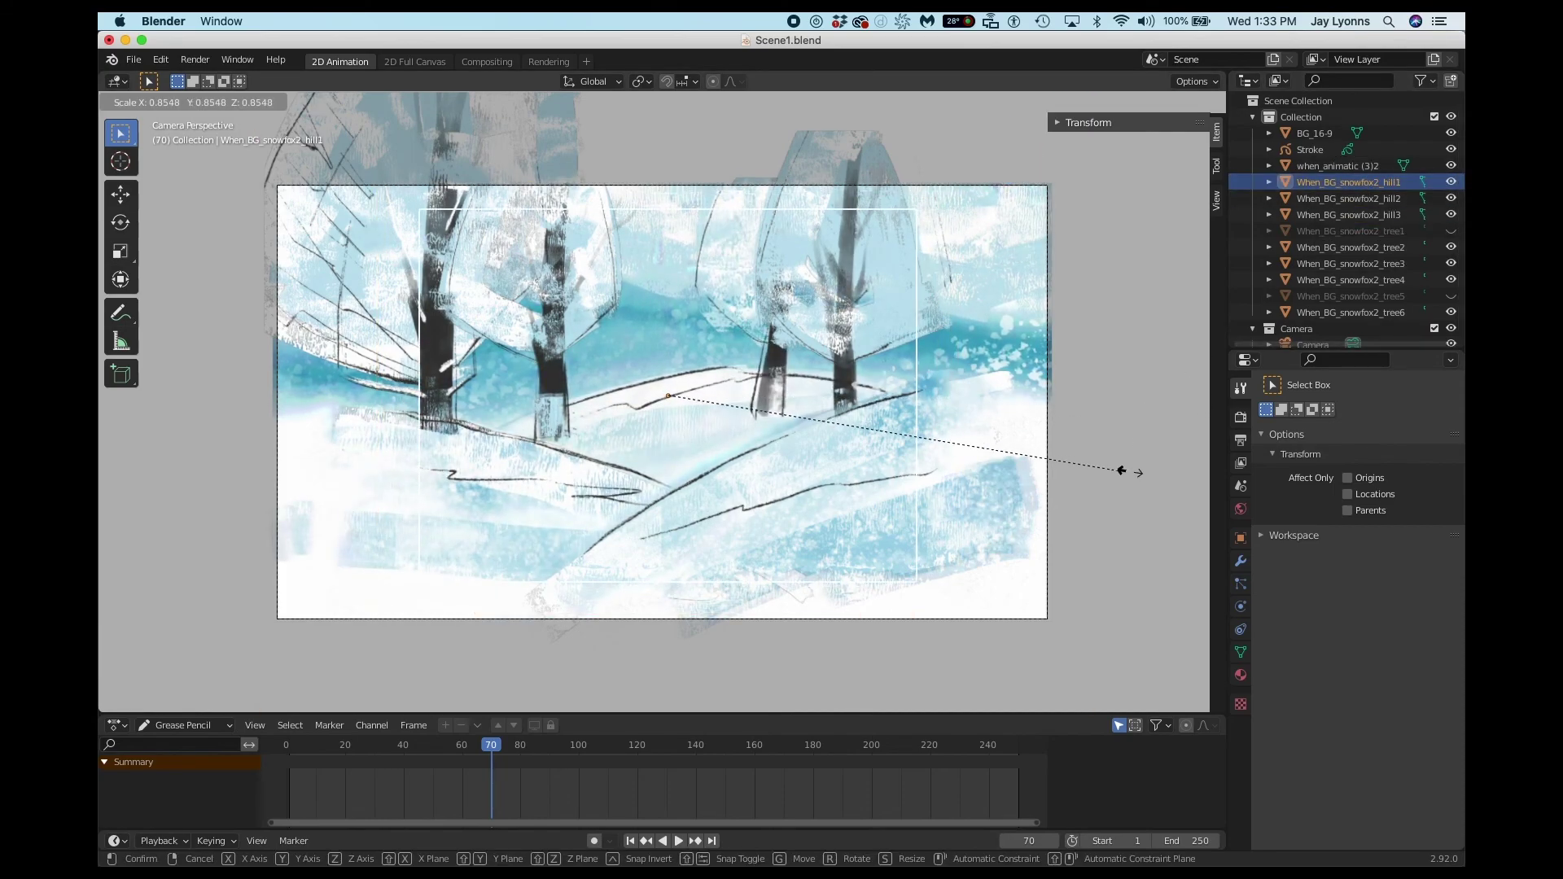
pyautogui.click(1124, 468)
pyautogui.click(1452, 167)
pyautogui.press('s')
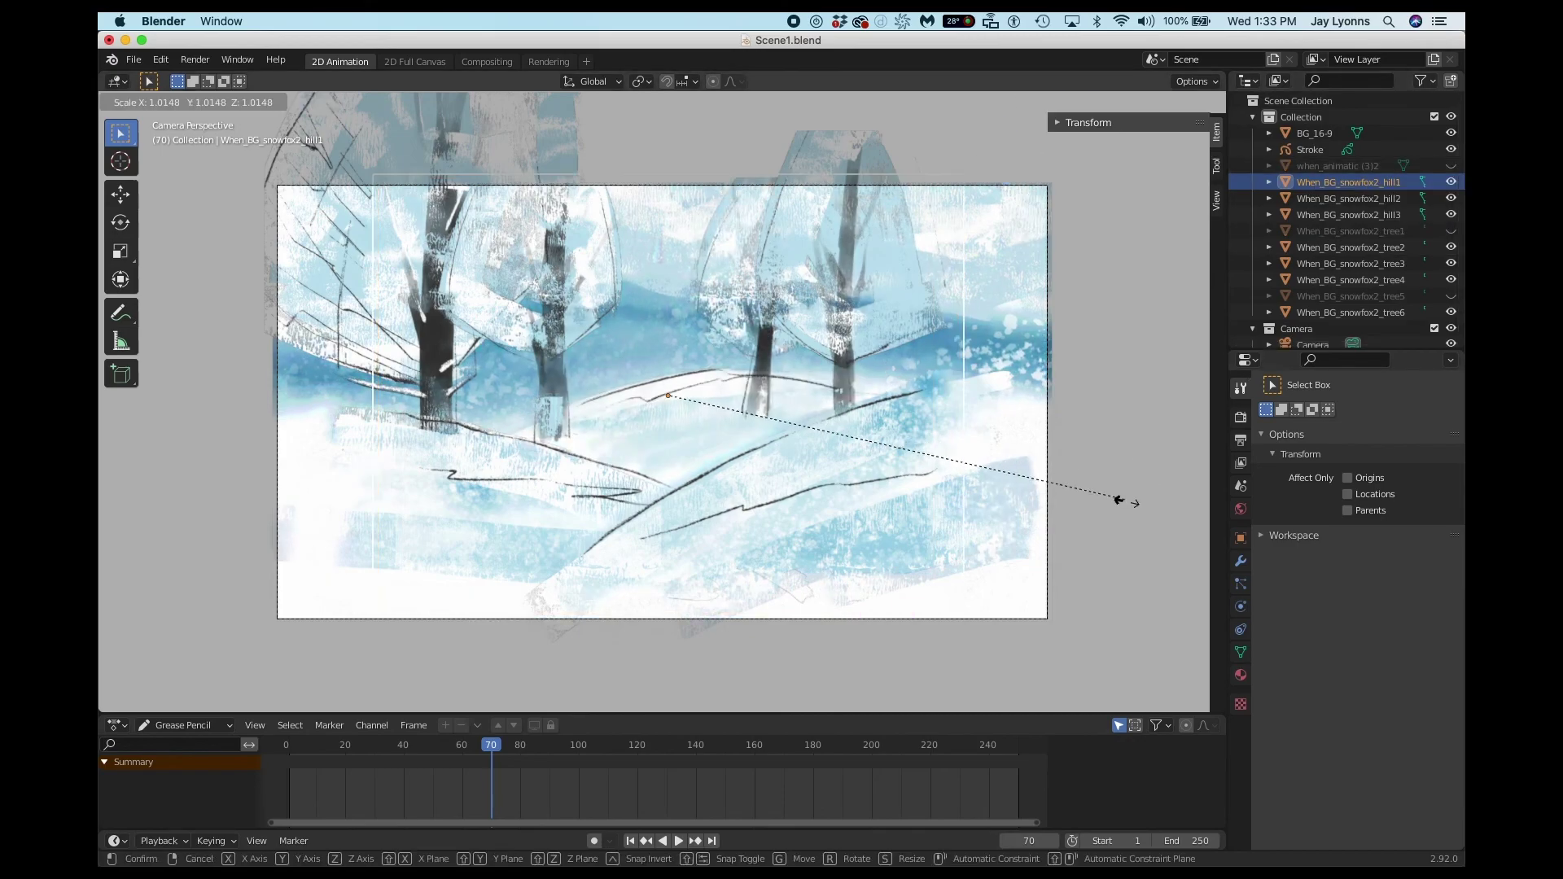
pyautogui.click(1142, 504)
pyautogui.press('s')
pyautogui.click(502, 218)
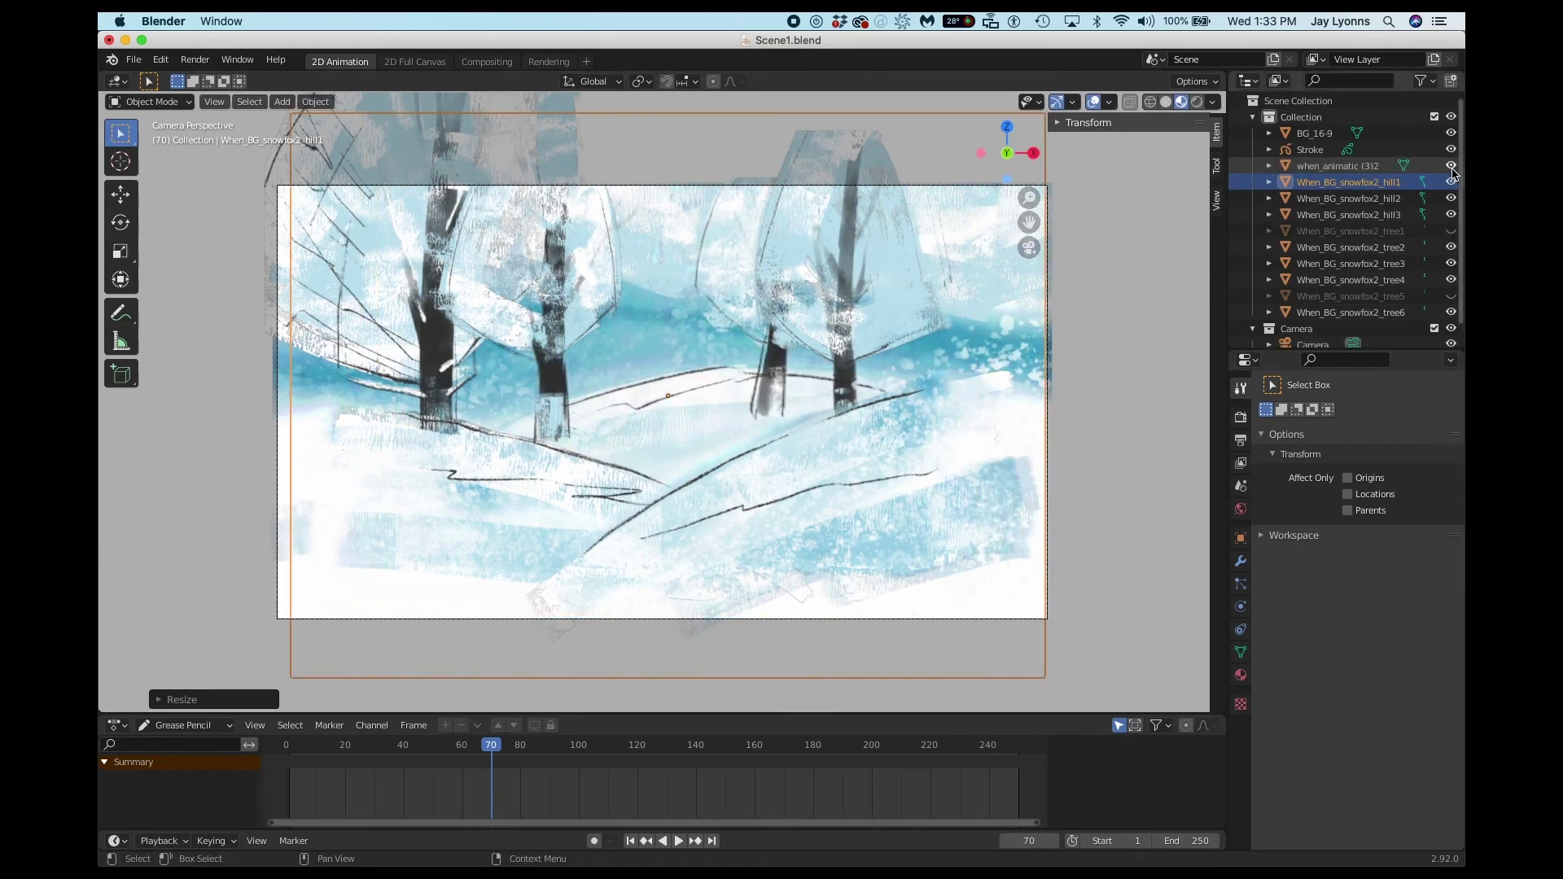
pyautogui.press('g')
pyautogui.press('z')
pyautogui.click(1099, 407)
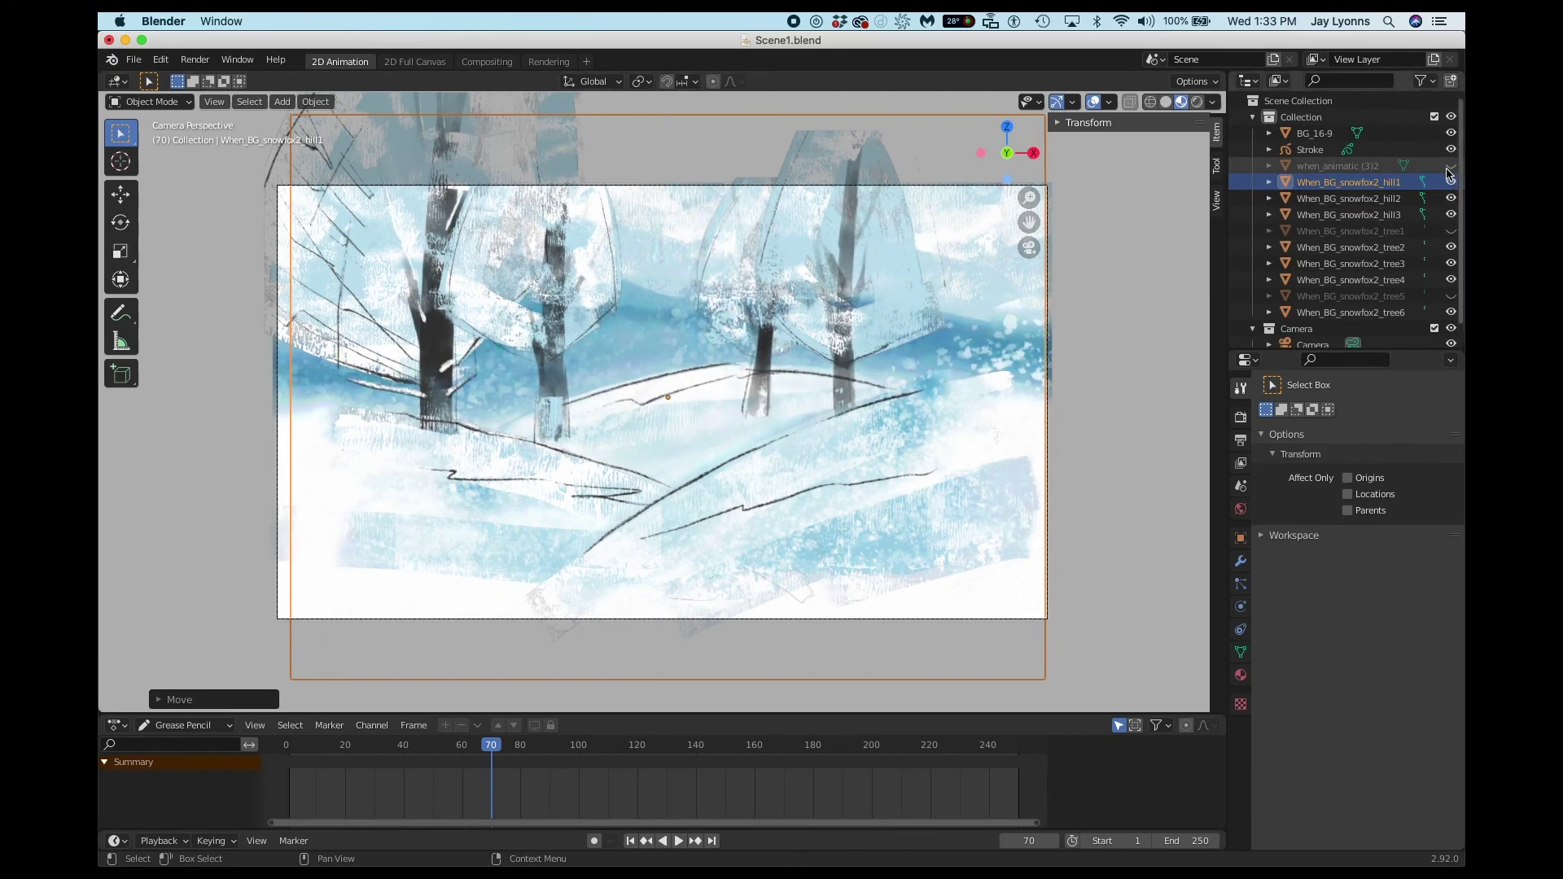
# Rescale the tree3 plane slightly larger against the animatic.
pyautogui.click(1451, 263)
pyautogui.click(1451, 263)
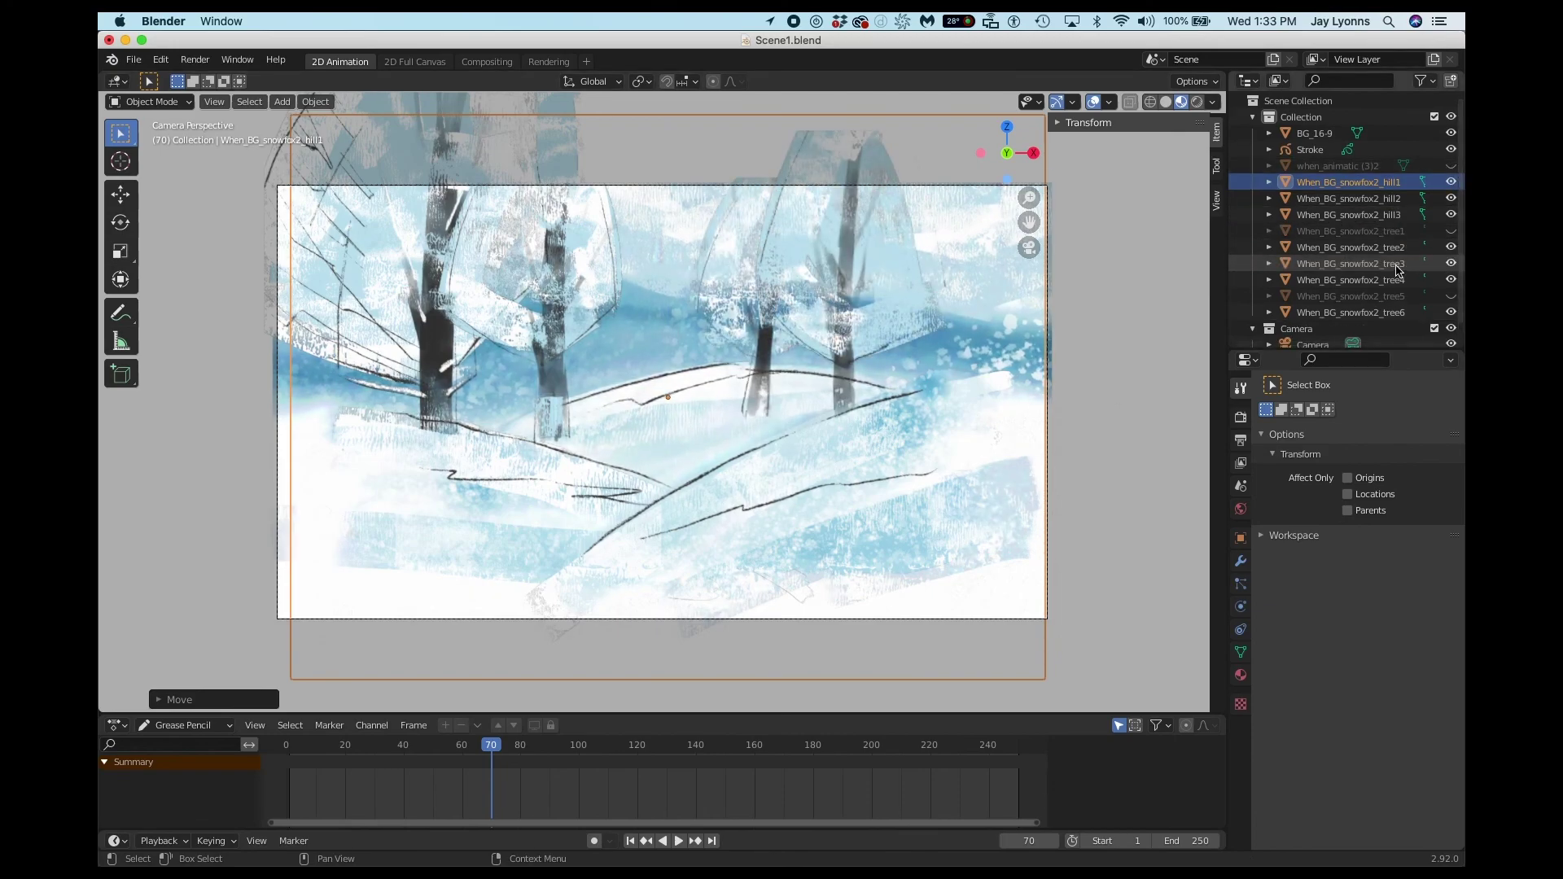
pyautogui.click(1351, 263)
pyautogui.press('s')
pyautogui.click(1169, 456)
pyautogui.click(1452, 166)
pyautogui.press('s')
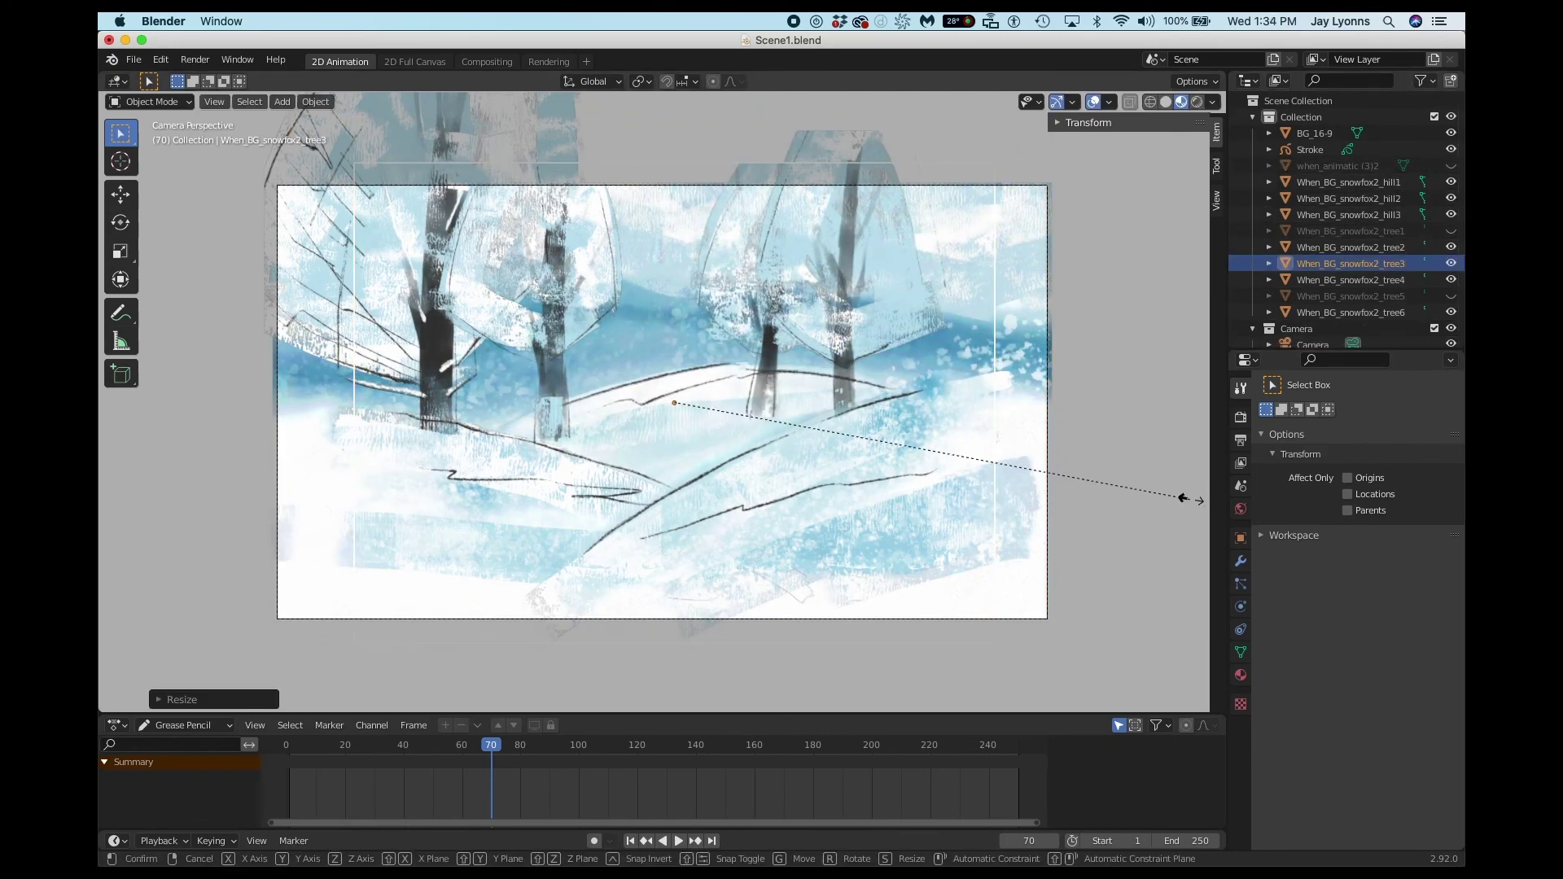
pyautogui.click(267, 315)
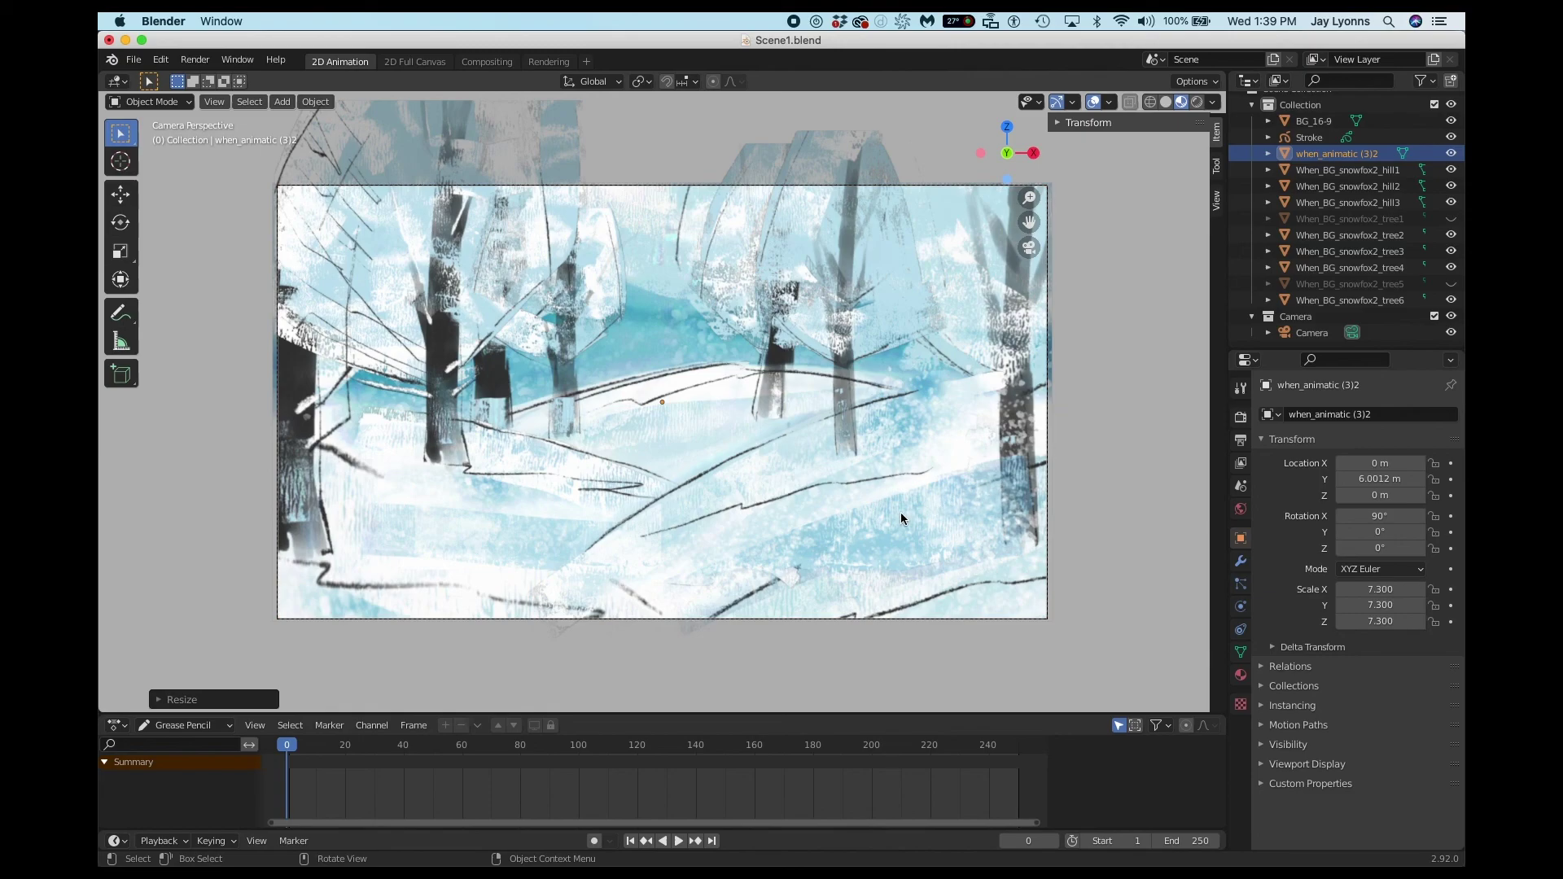
# Orbit around the planes and inspect the when_animatic (3)2 plane's transform values.
pyautogui.moveTo(900, 513); pyautogui.dragTo(890, 511, button='middle')
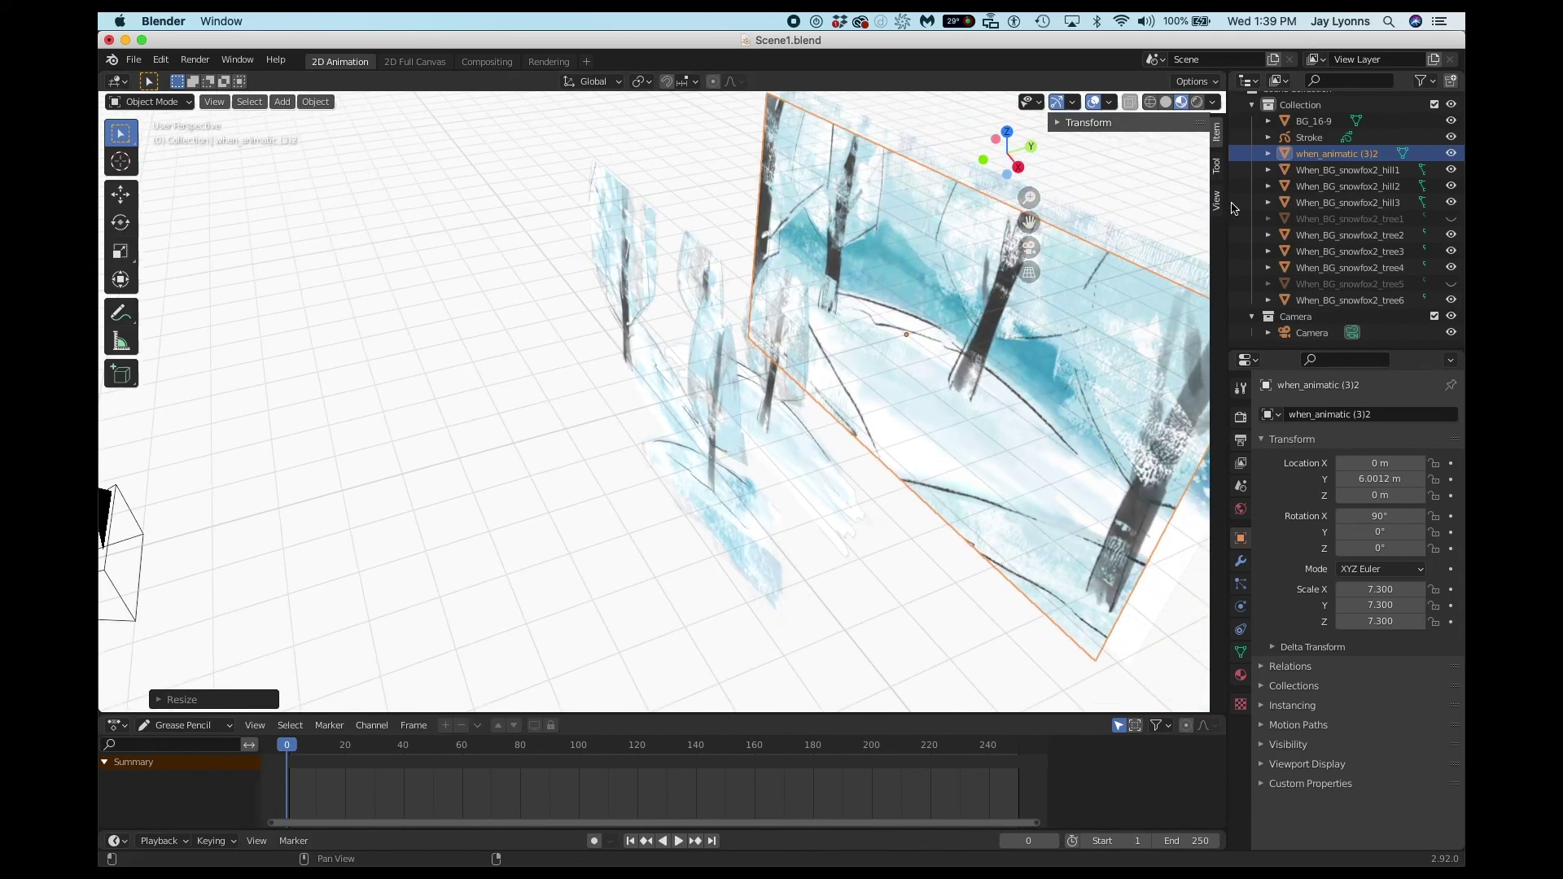
pyautogui.click(1325, 153)
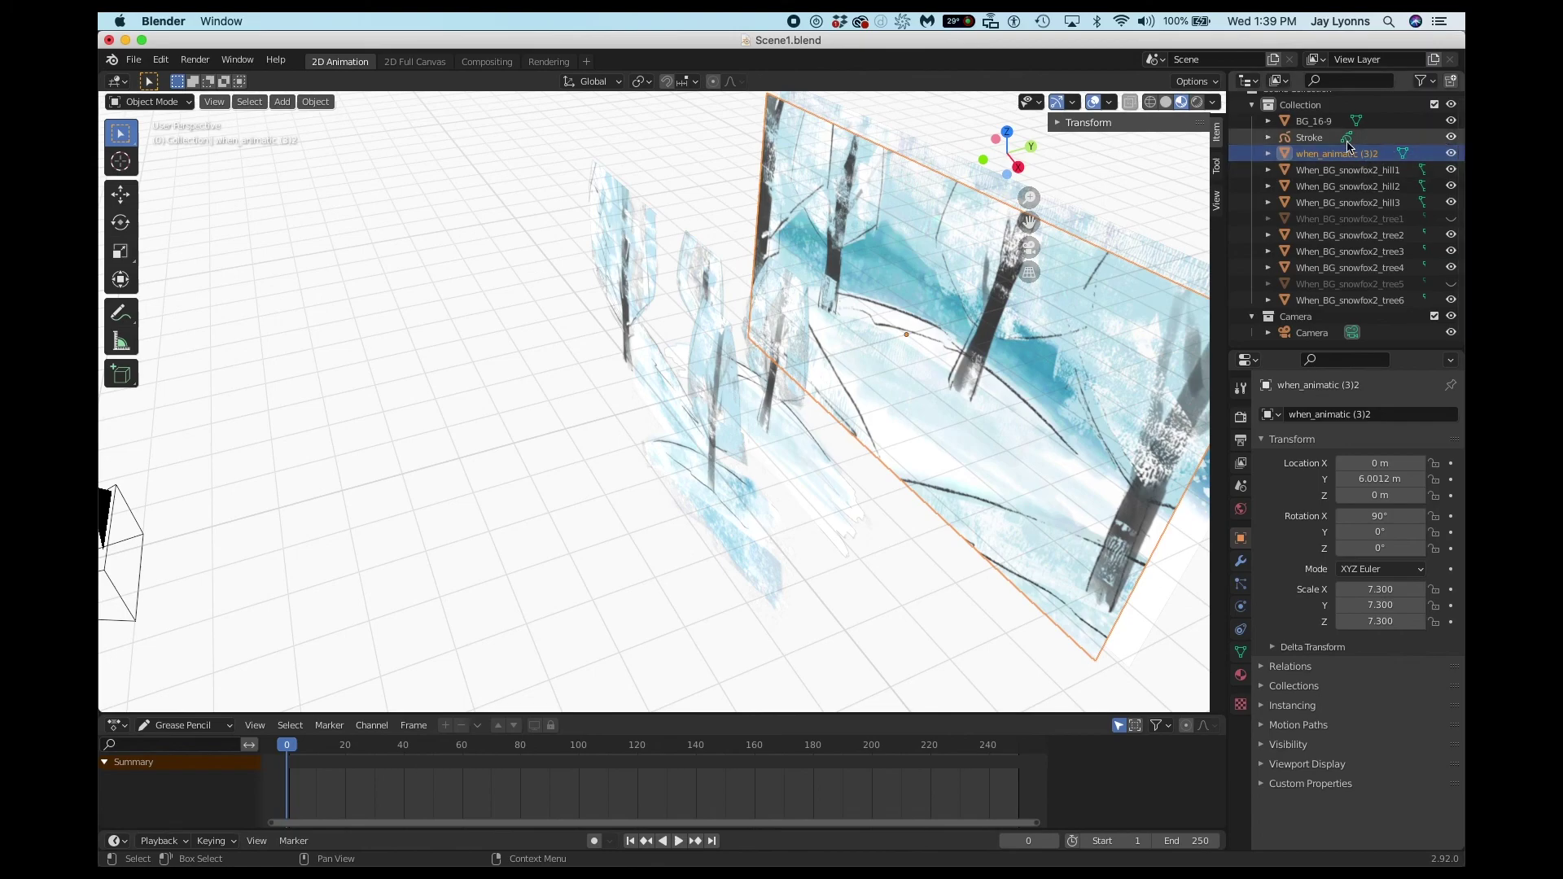
pyautogui.moveTo(1065, 412); pyautogui.dragTo(1065, 412, button='middle')
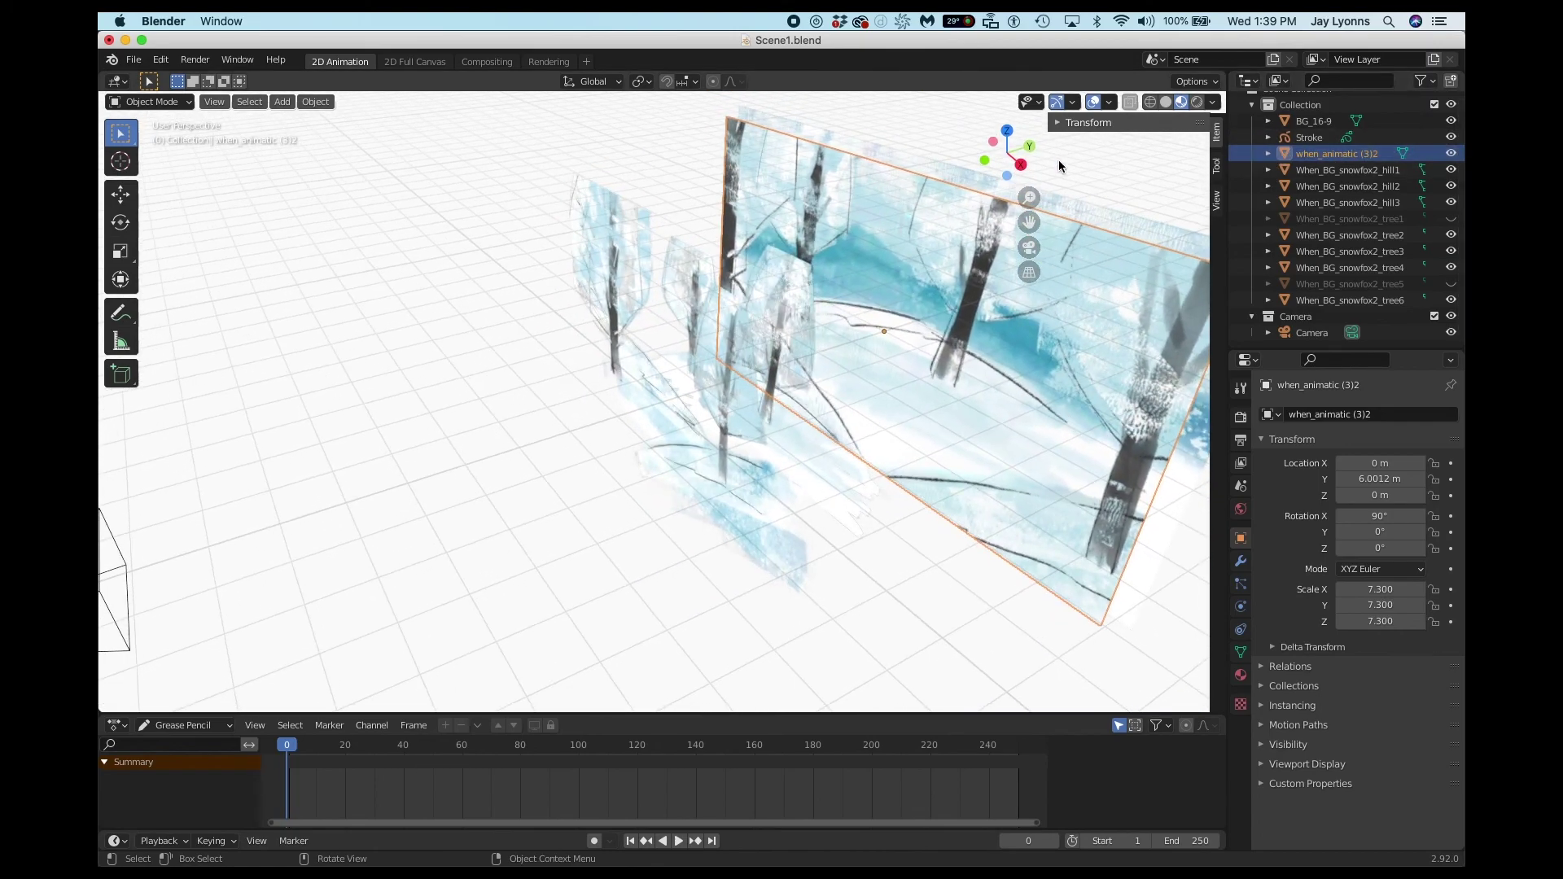
pyautogui.click(1063, 122)
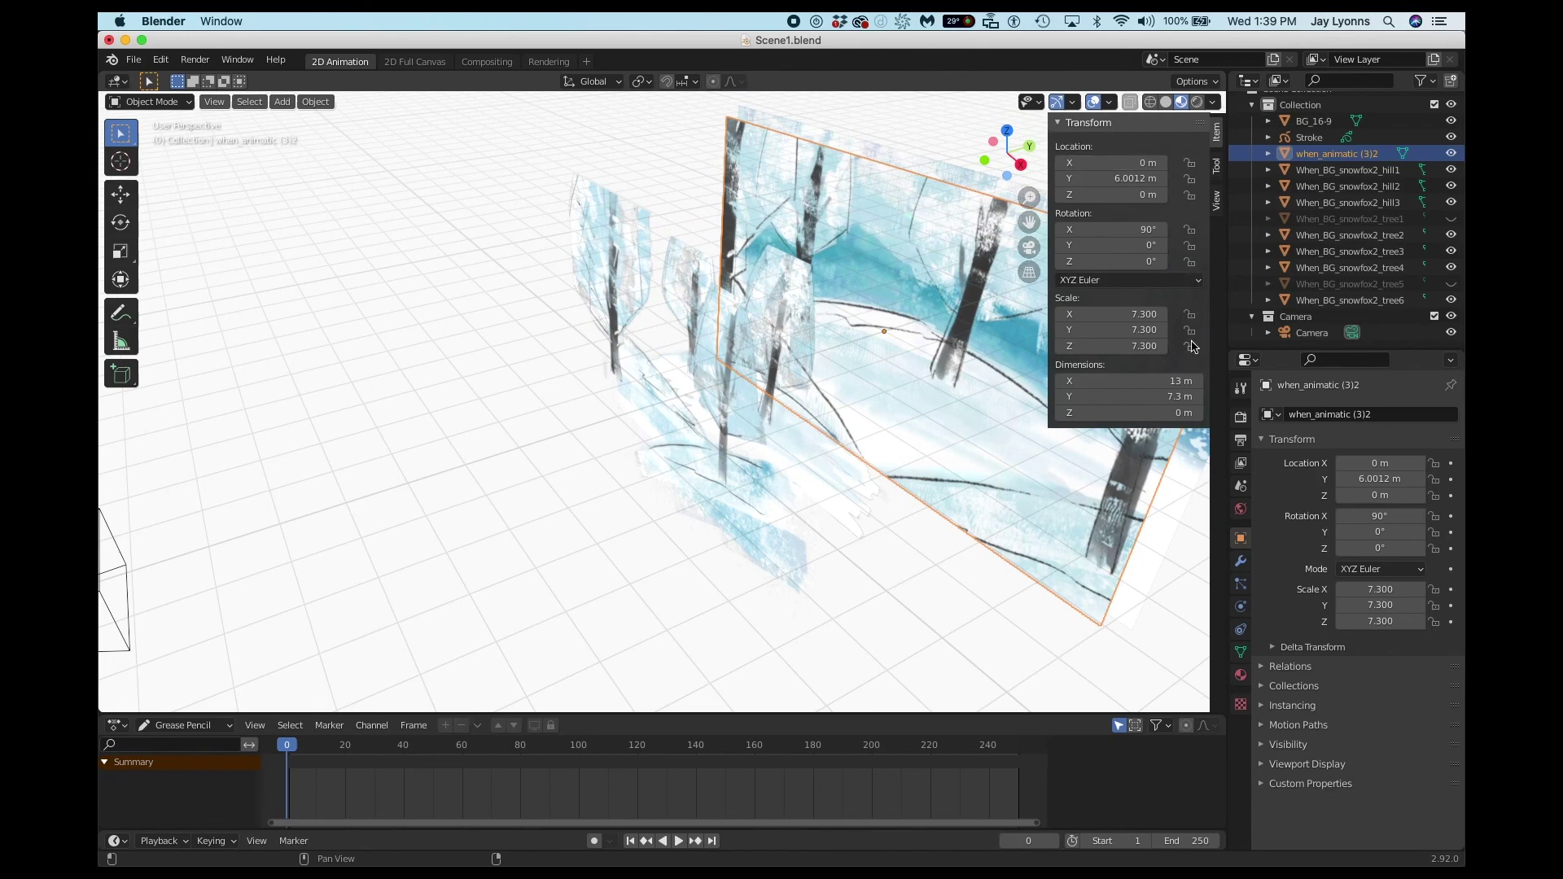
pyautogui.click(1062, 122)
pyautogui.moveTo(953, 417); pyautogui.dragTo(991, 363, button='middle')
# Try moving the animatic plane along Y, cancel it, and return to camera view.
pyautogui.press('g')
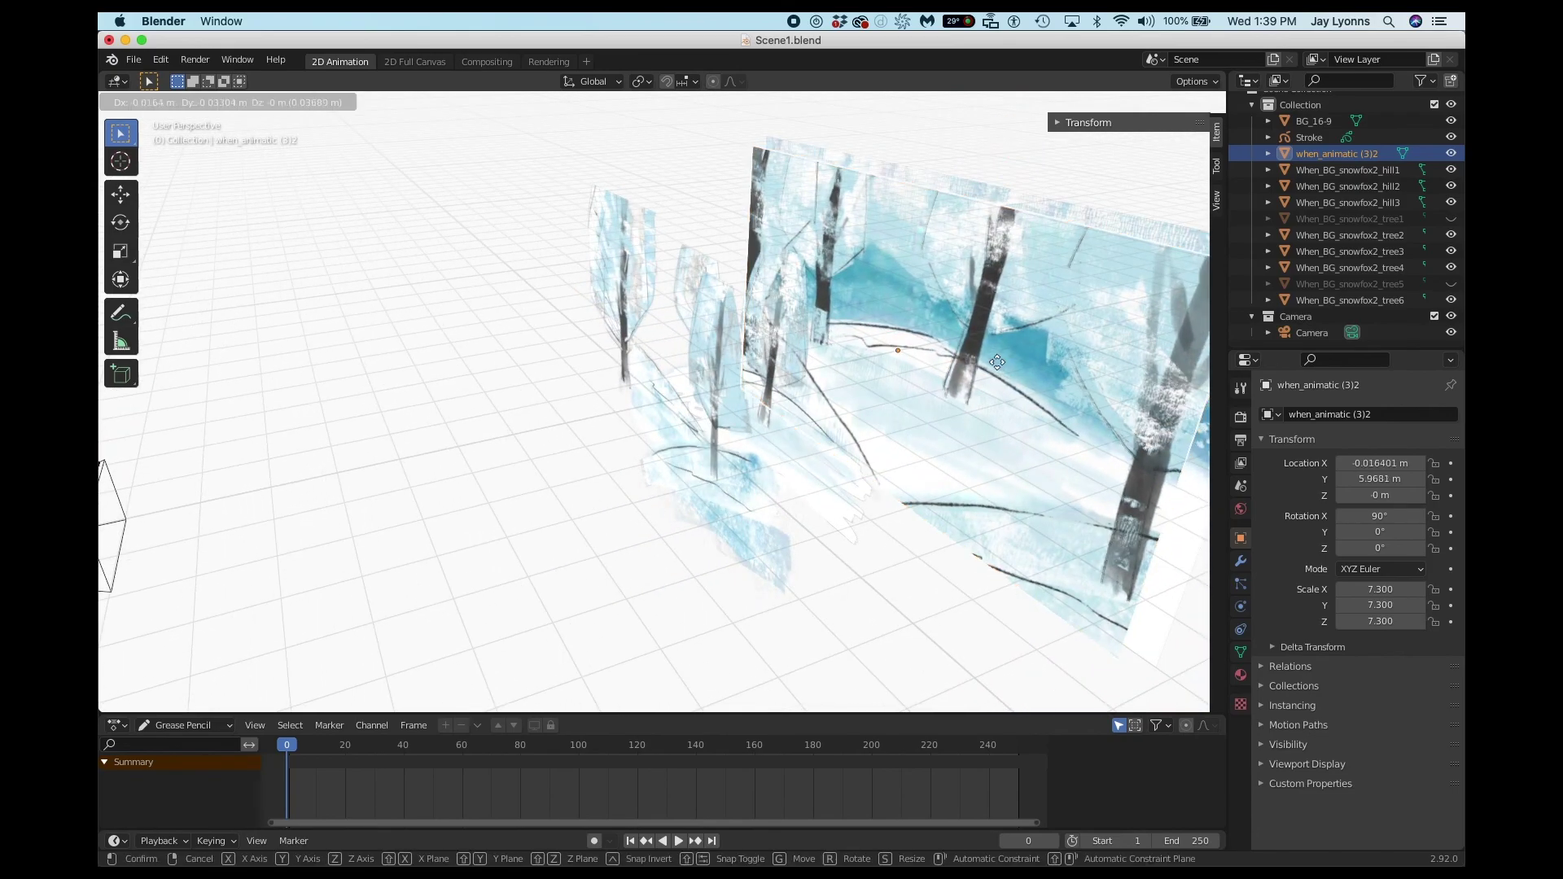
pyautogui.press('y')
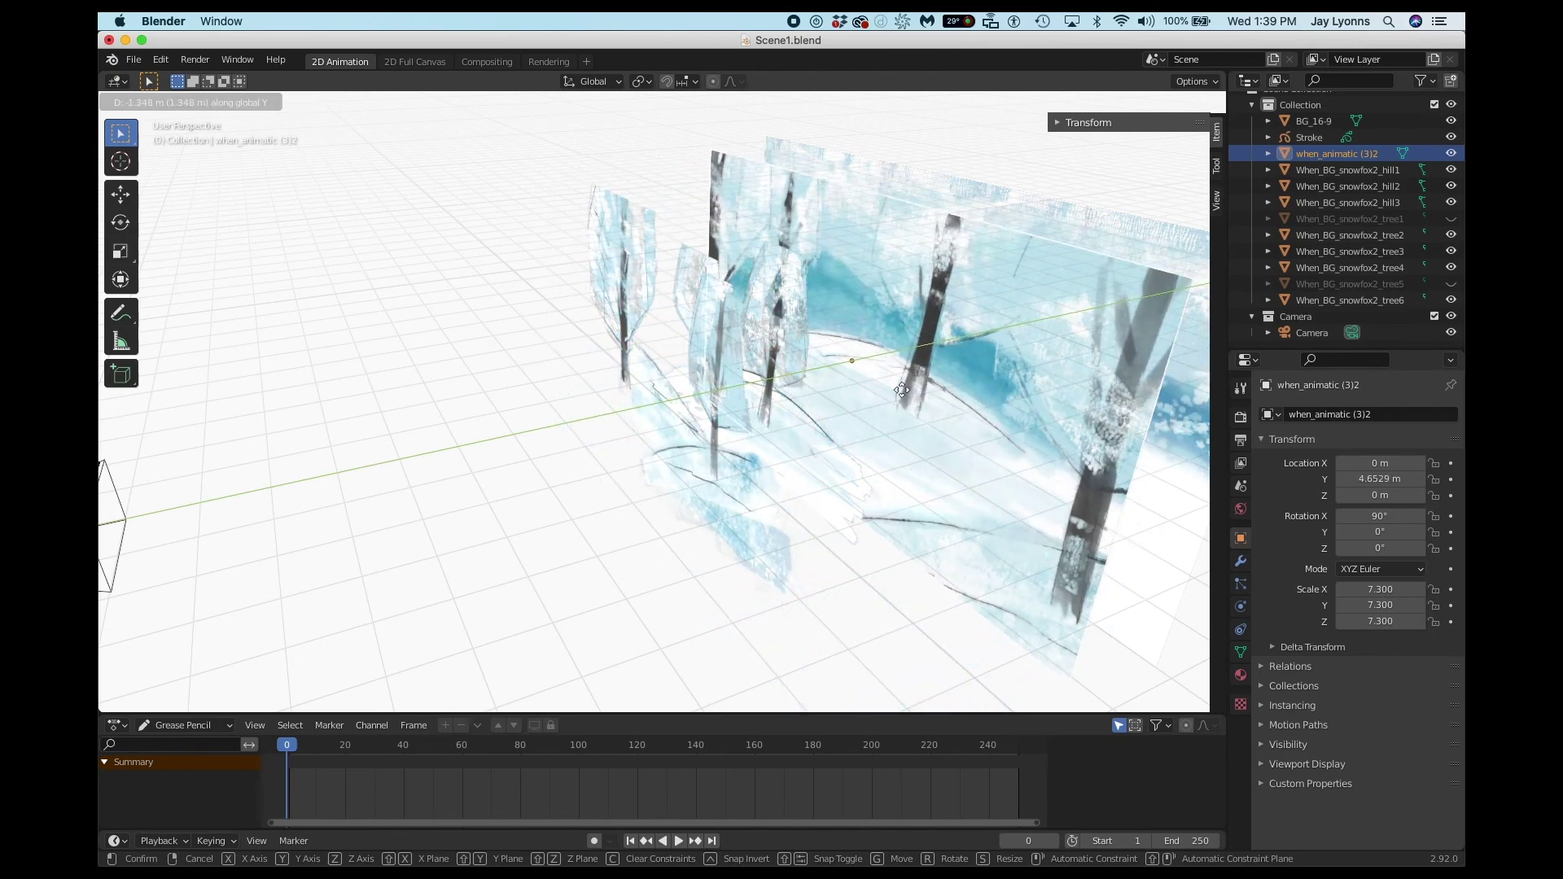
pyautogui.press('Escape')
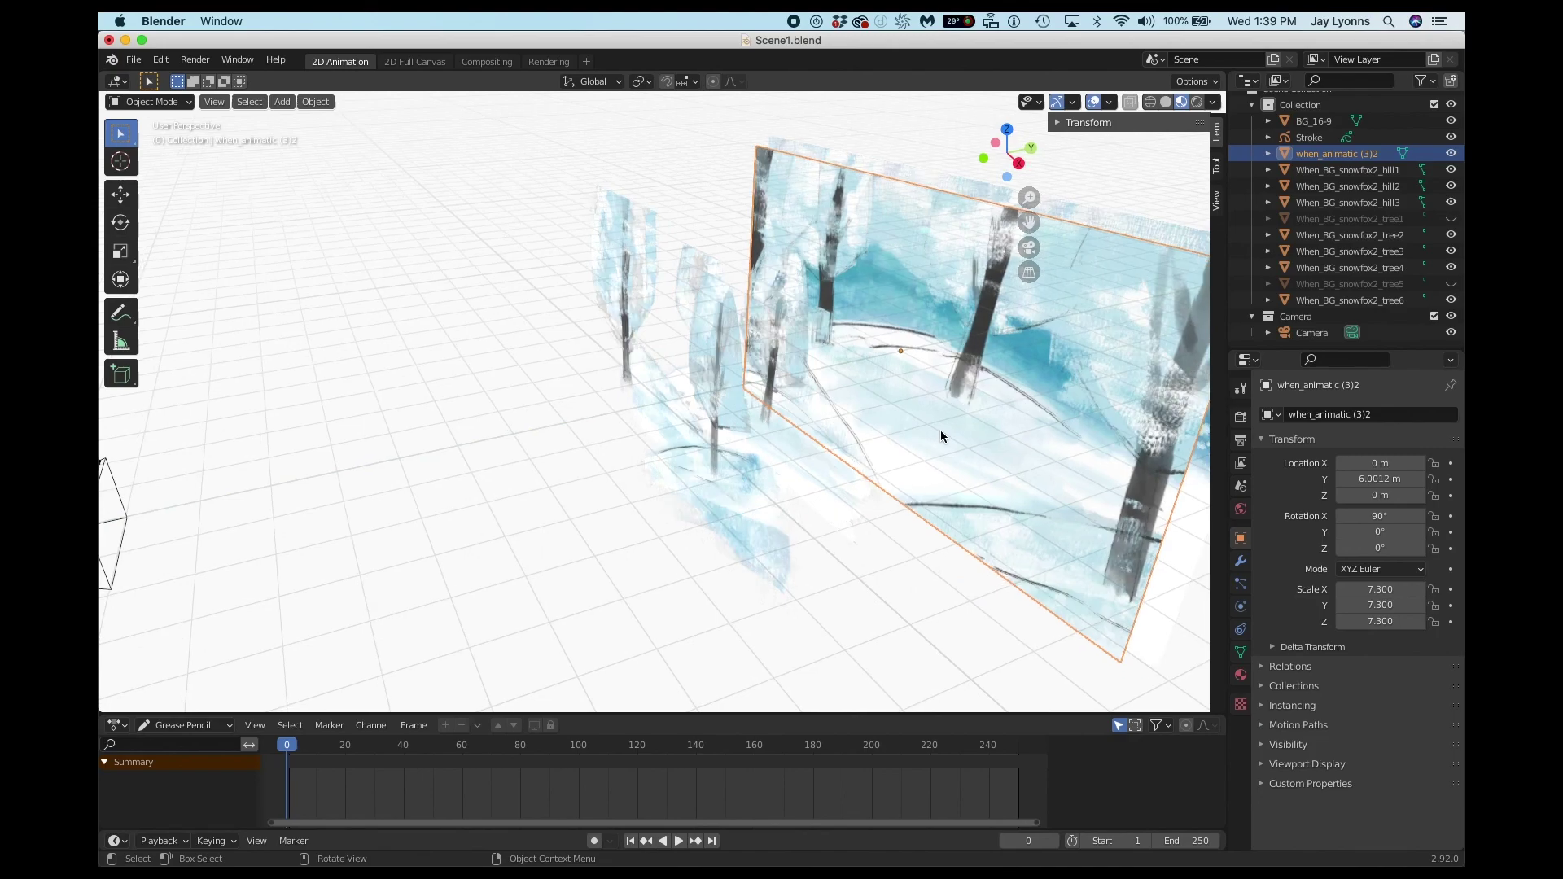
pyautogui.scroll(3, 941, 430)
pyautogui.hscroll(-5, 941, 430)
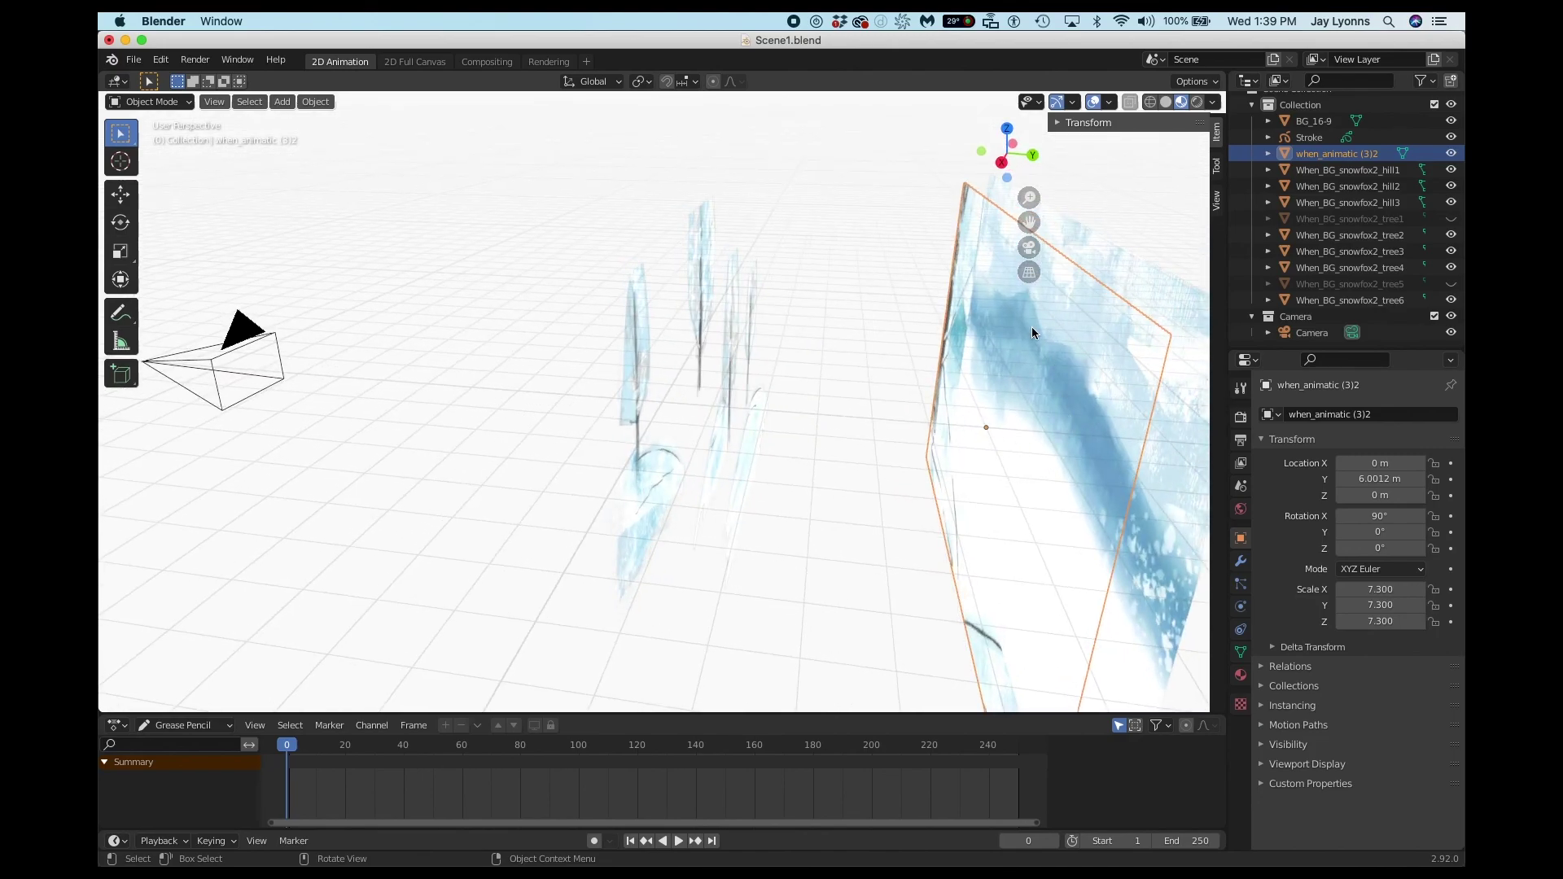
pyautogui.hscroll(5, 1009, 428)
pyautogui.hscroll(-5, 1010, 428)
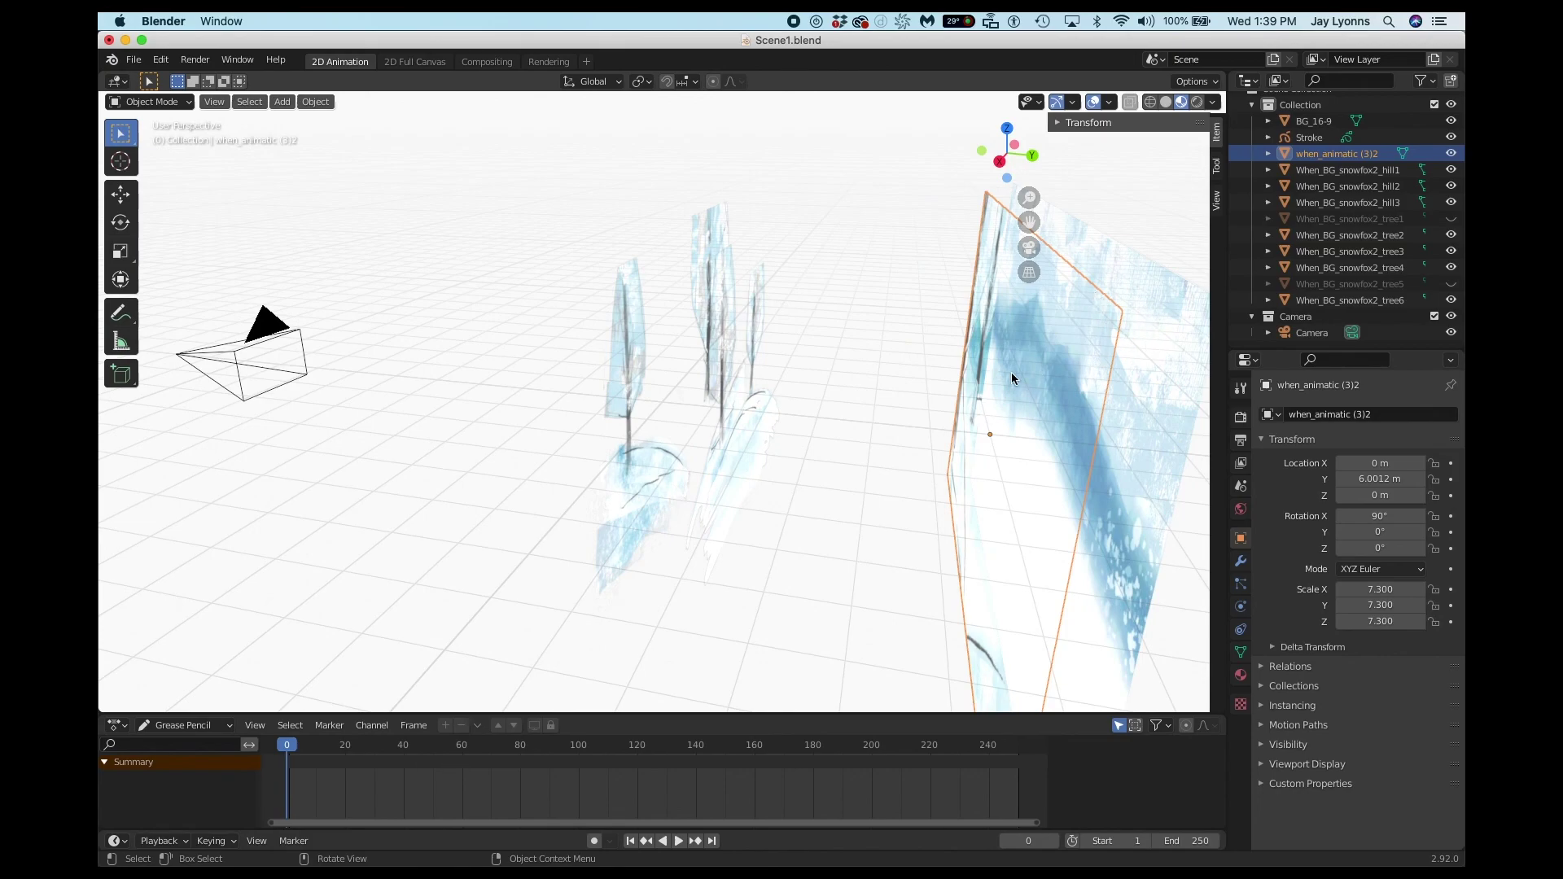
pyautogui.hscroll(5, 1011, 373)
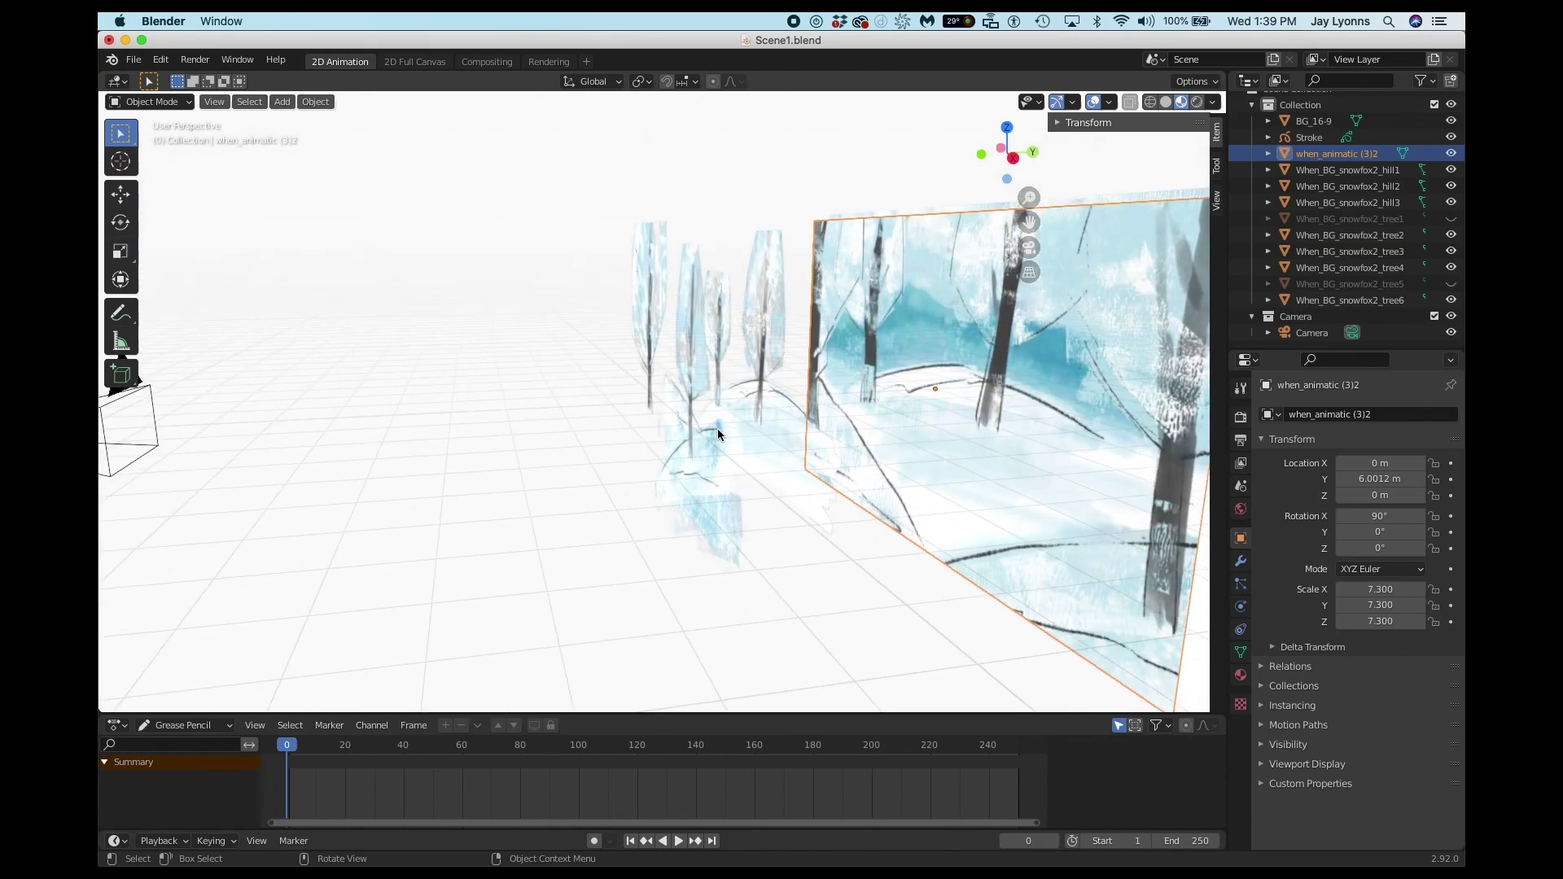
pyautogui.press('KP_0')
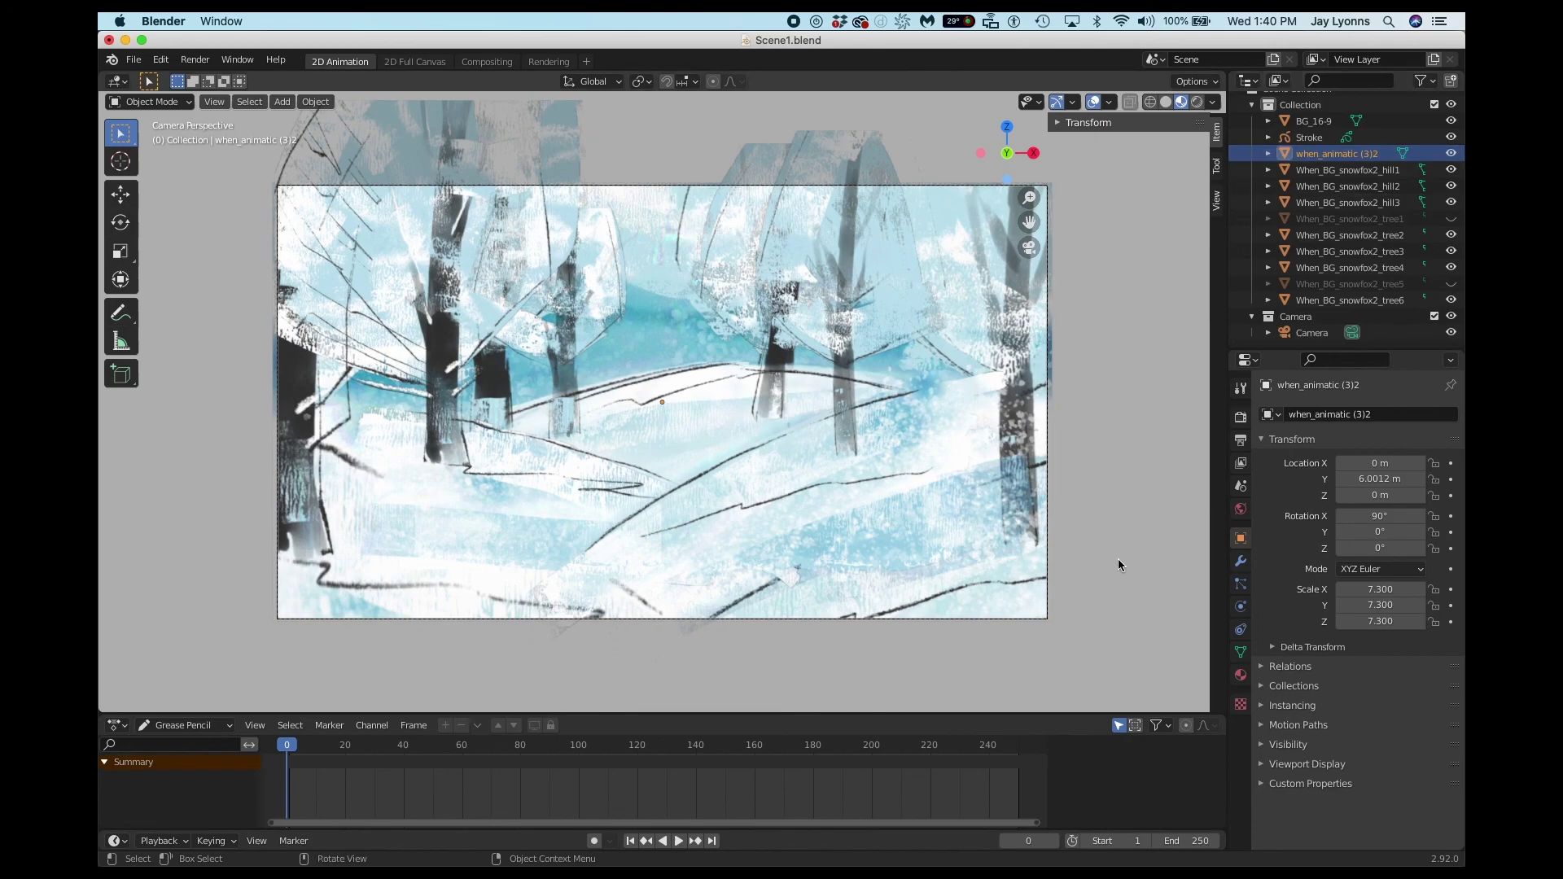
# Scale the when_animatic (3)2 plane to 7.355 and play the animation.
pyautogui.press('s')
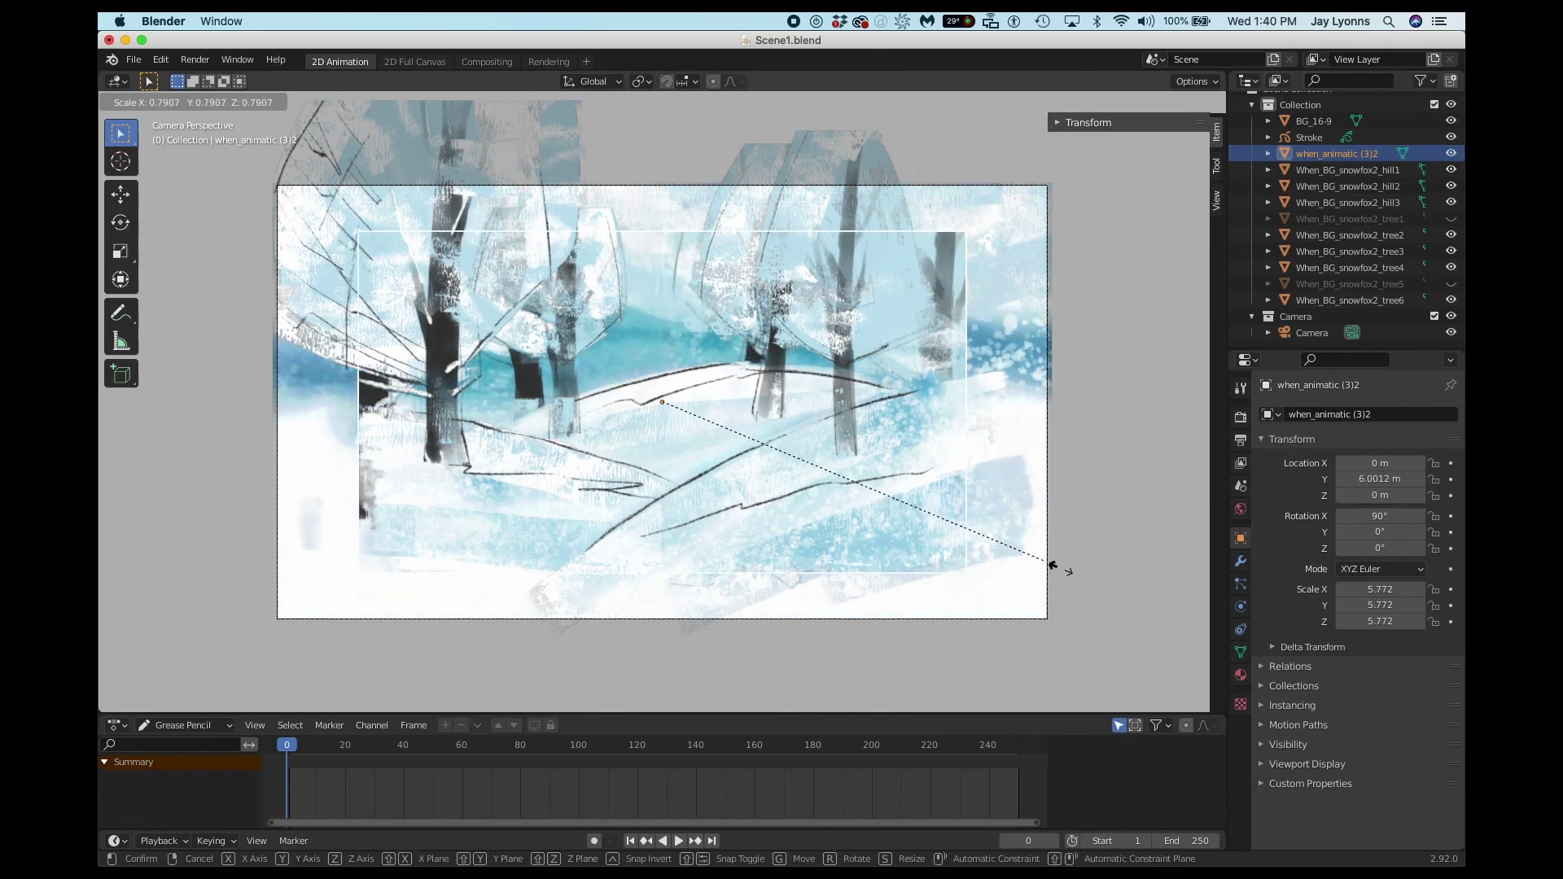
pyautogui.click(1138, 611)
pyautogui.press('space')
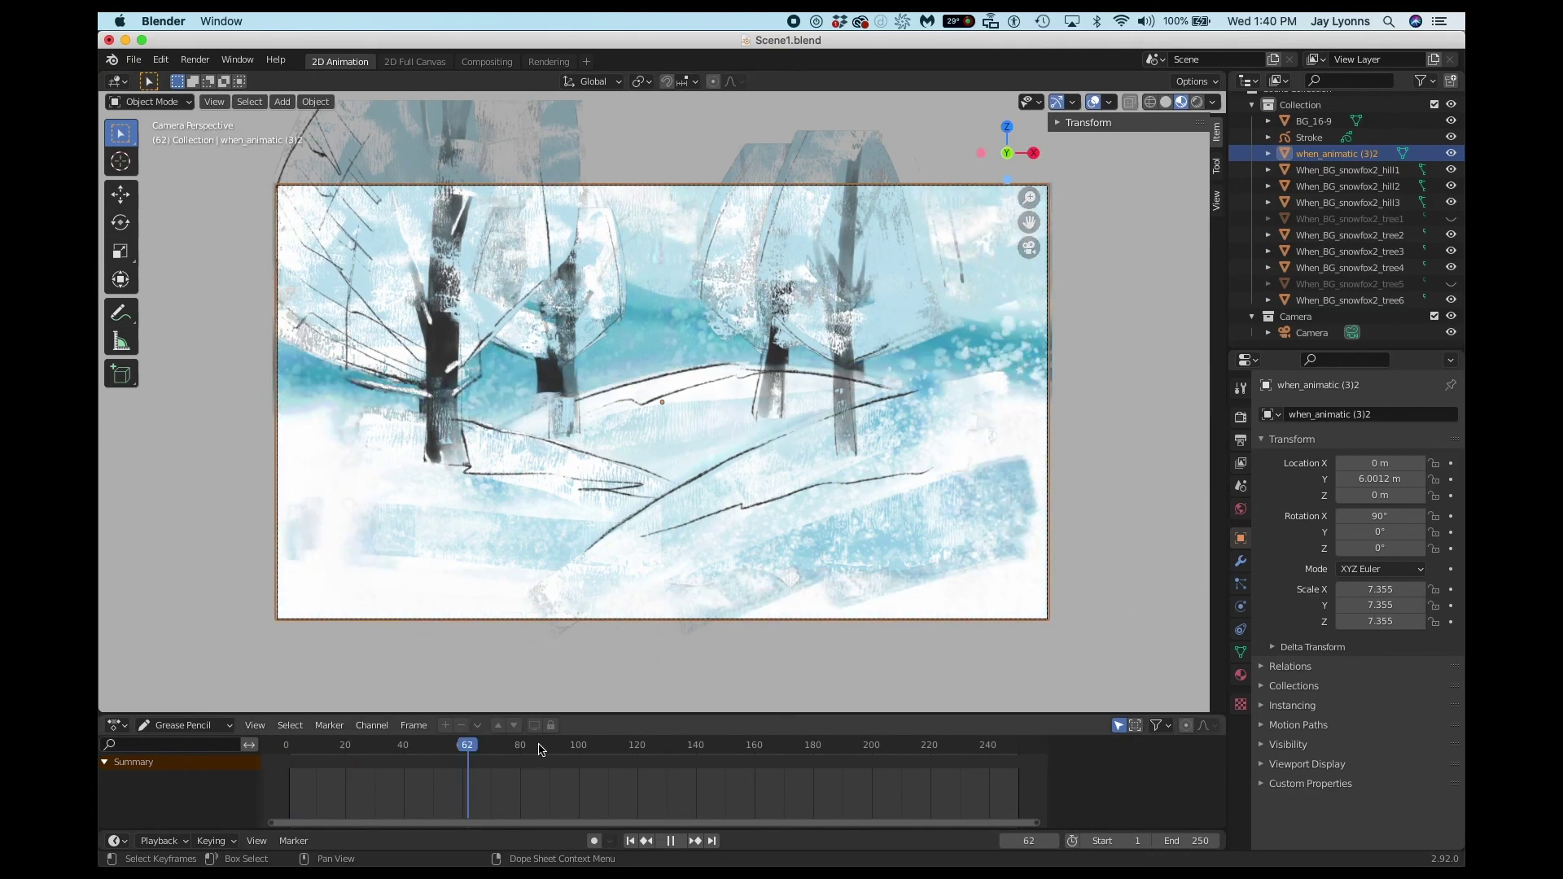
# At frame 0, key tree2's location, rotation and scale.
pyautogui.click(499, 743)
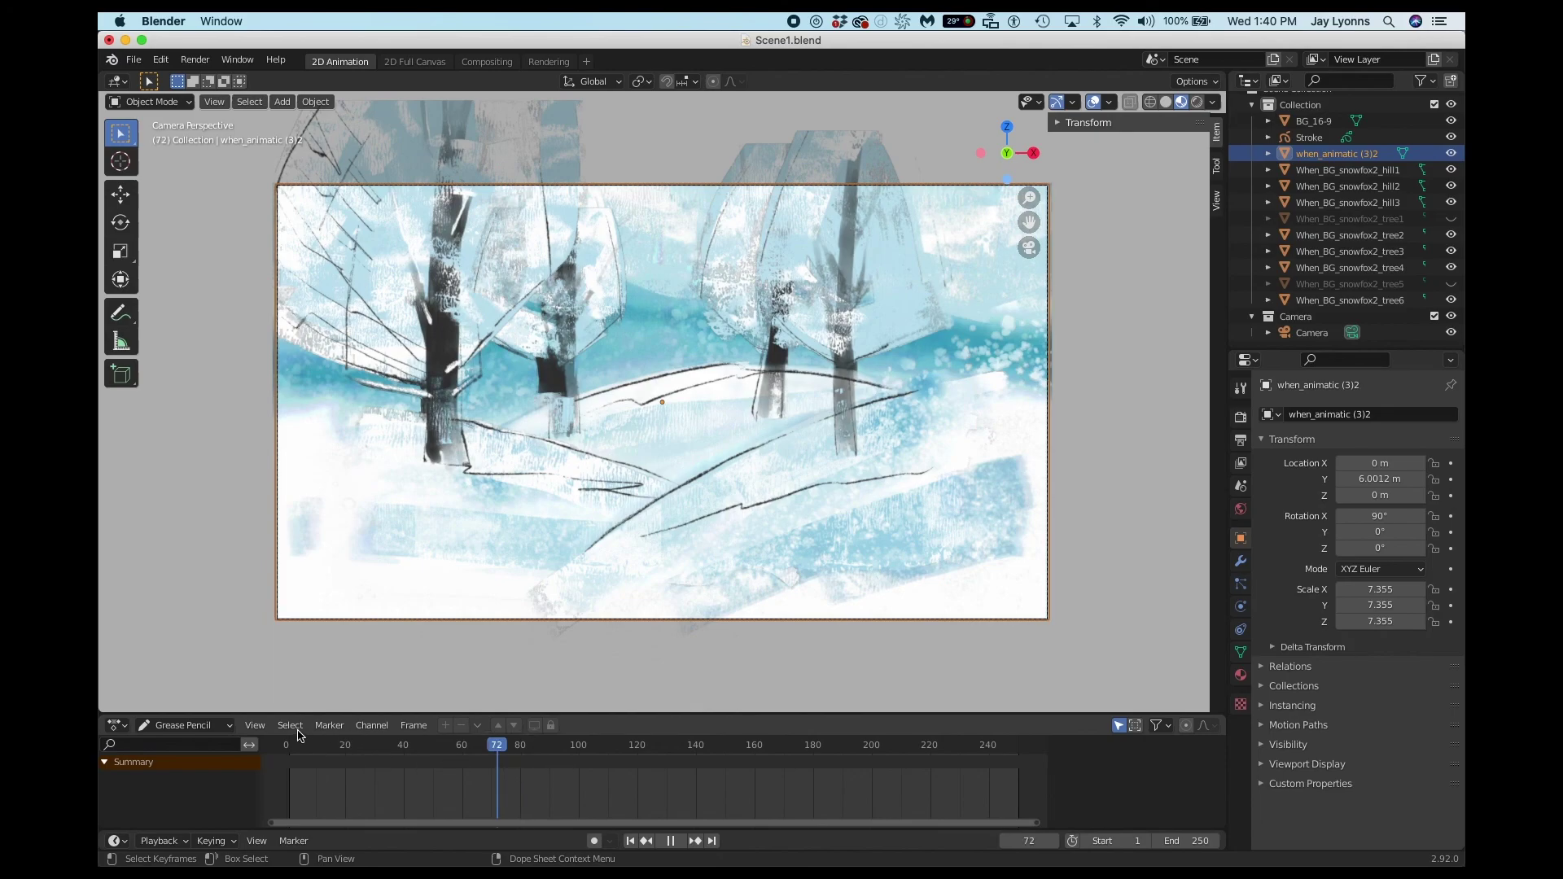
pyautogui.click(369, 743)
pyautogui.hotkey('shift', 'Left')
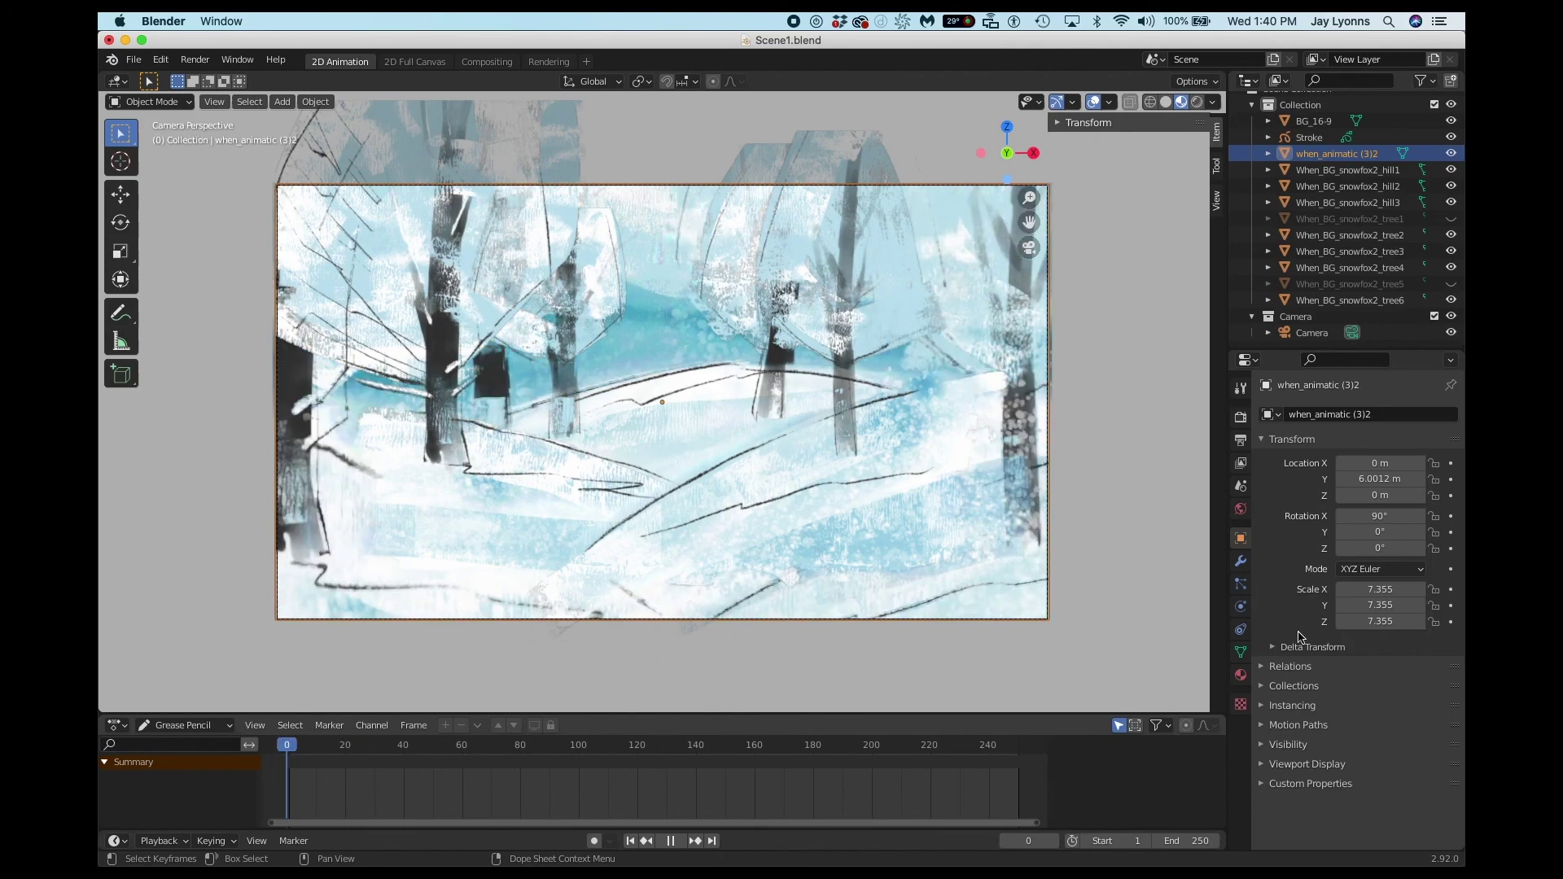
pyautogui.click(1348, 185)
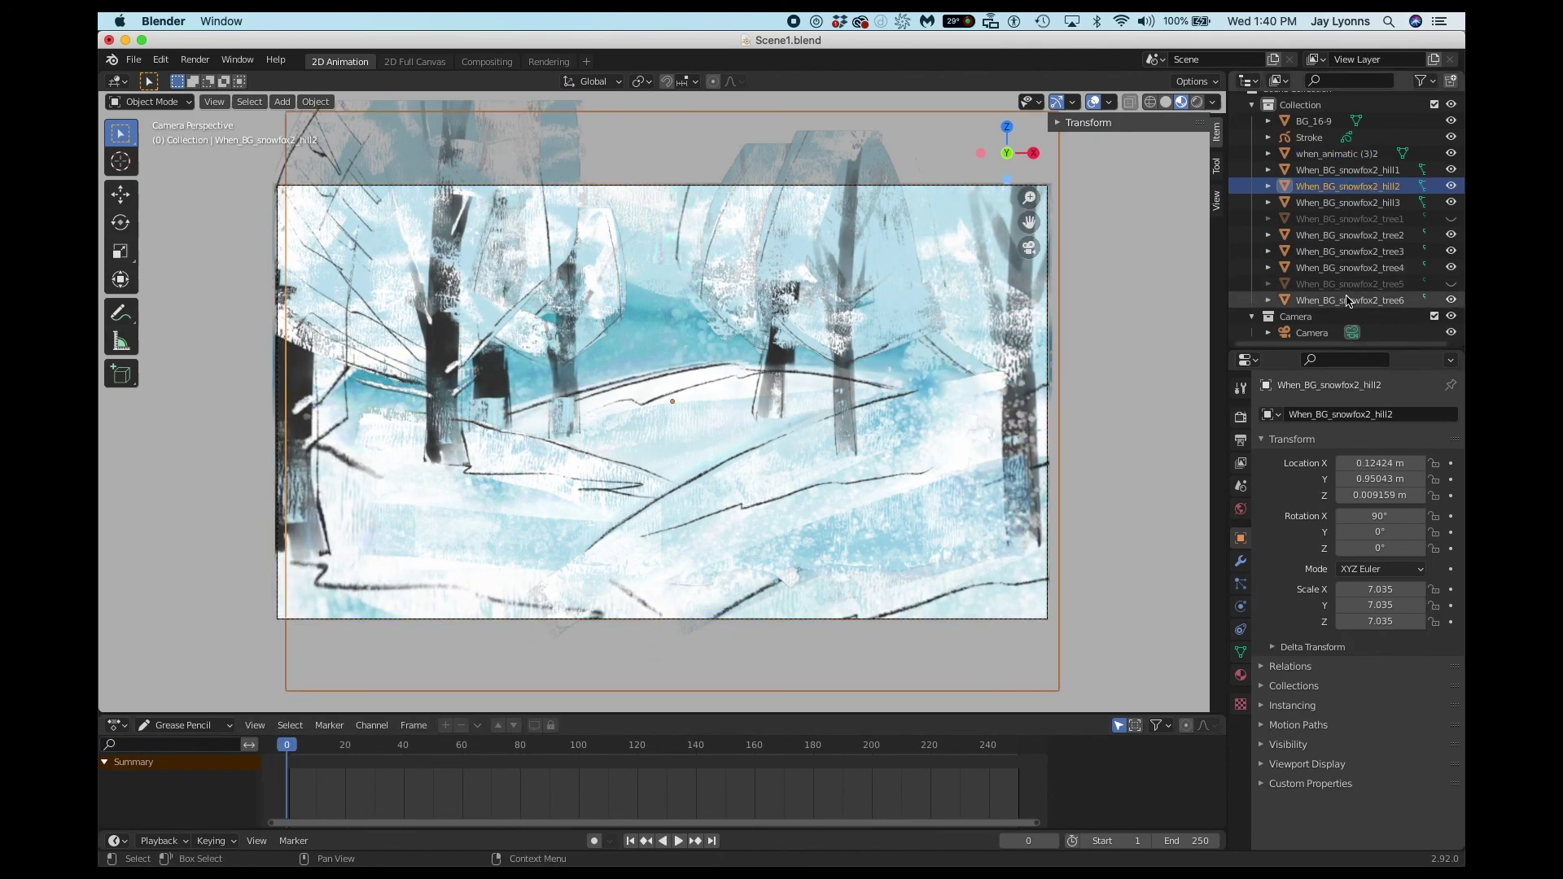
pyautogui.click(1352, 235)
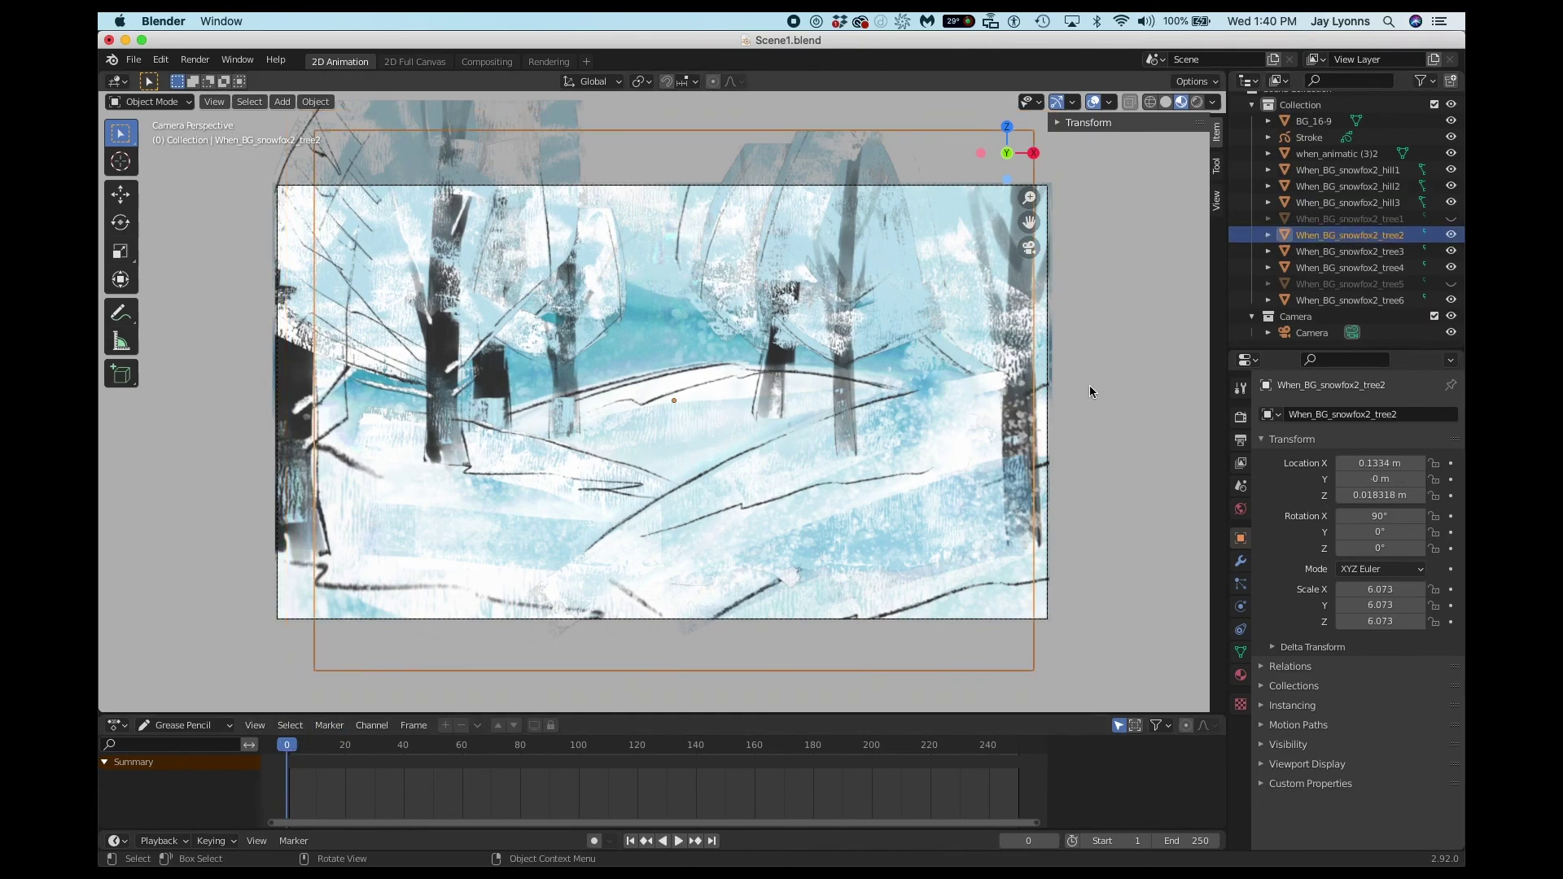
pyautogui.press('i')
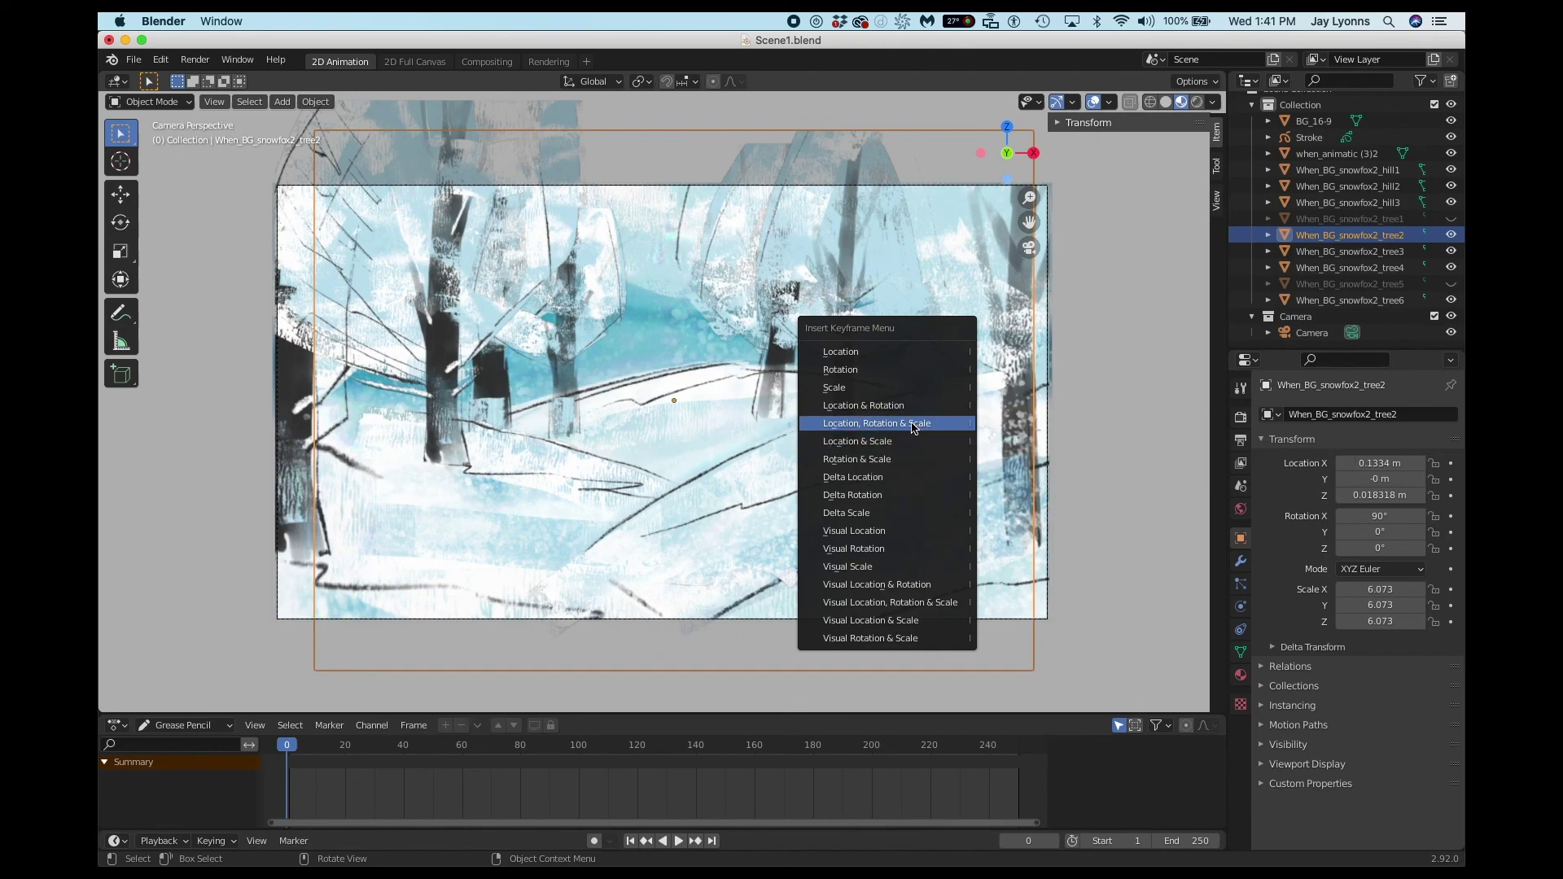
pyautogui.click(913, 424)
# Key location, rotation and scale on the tree3, tree4 and hill3 planes.
pyautogui.click(1128, 410)
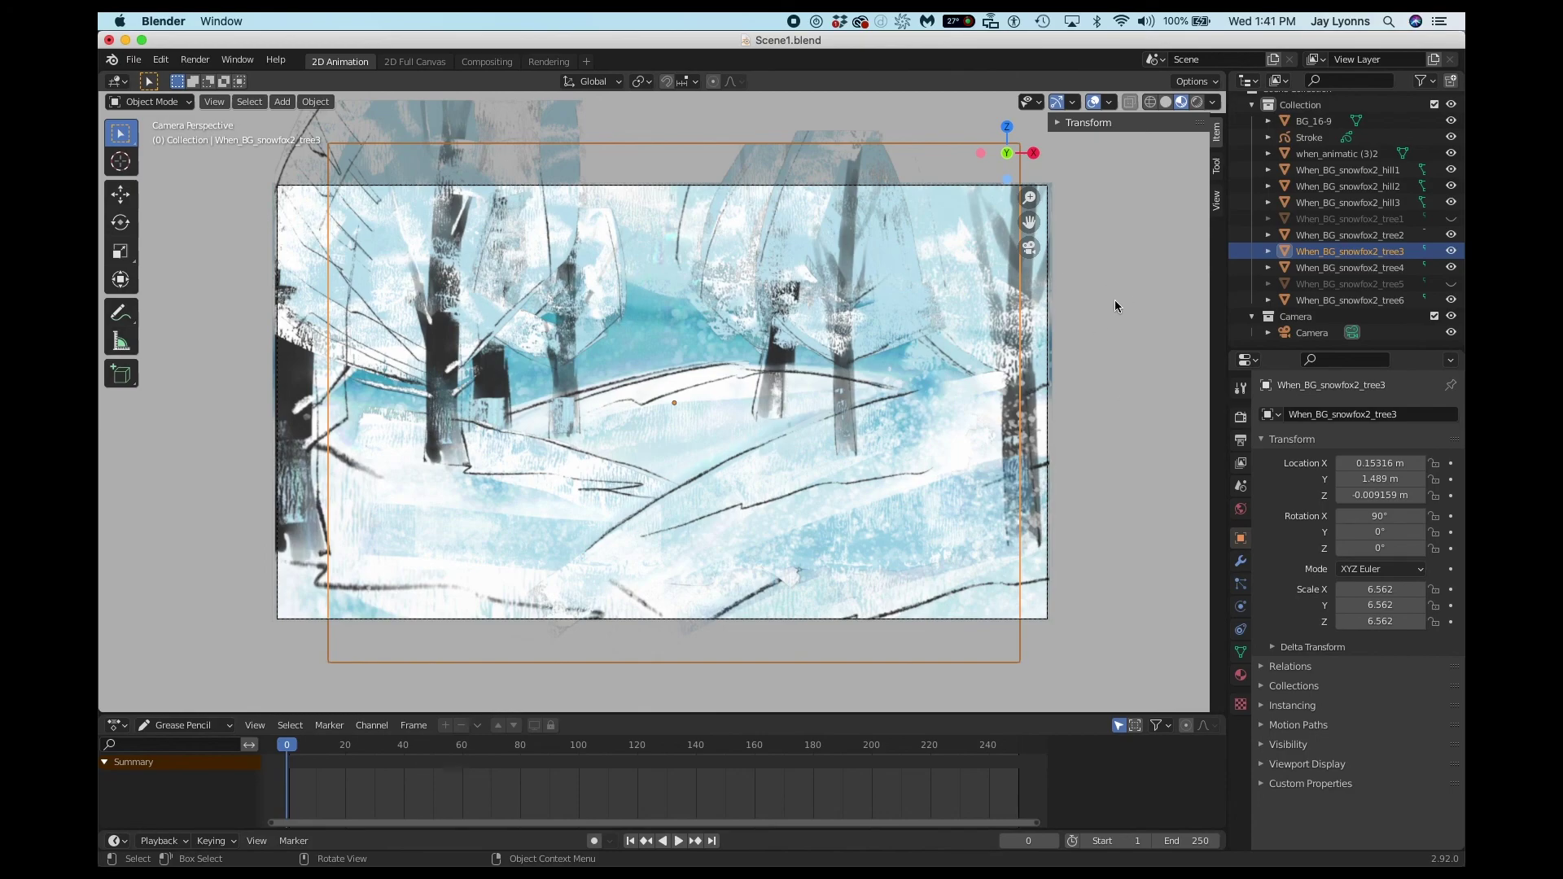
pyautogui.press('i')
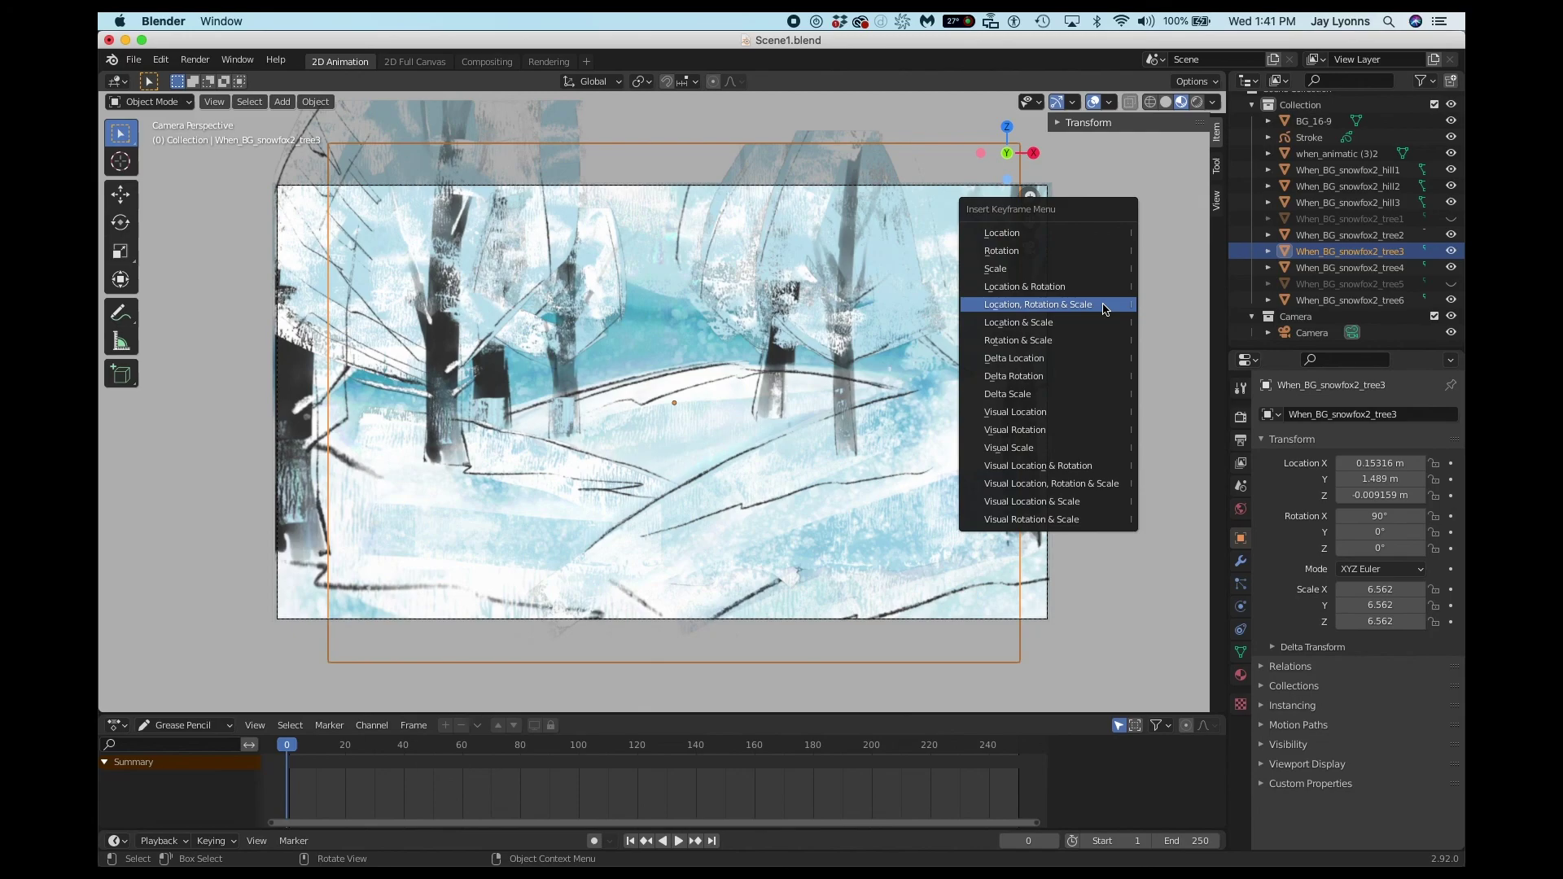
pyautogui.click(1105, 309)
pyautogui.click(1119, 316)
pyautogui.press('i')
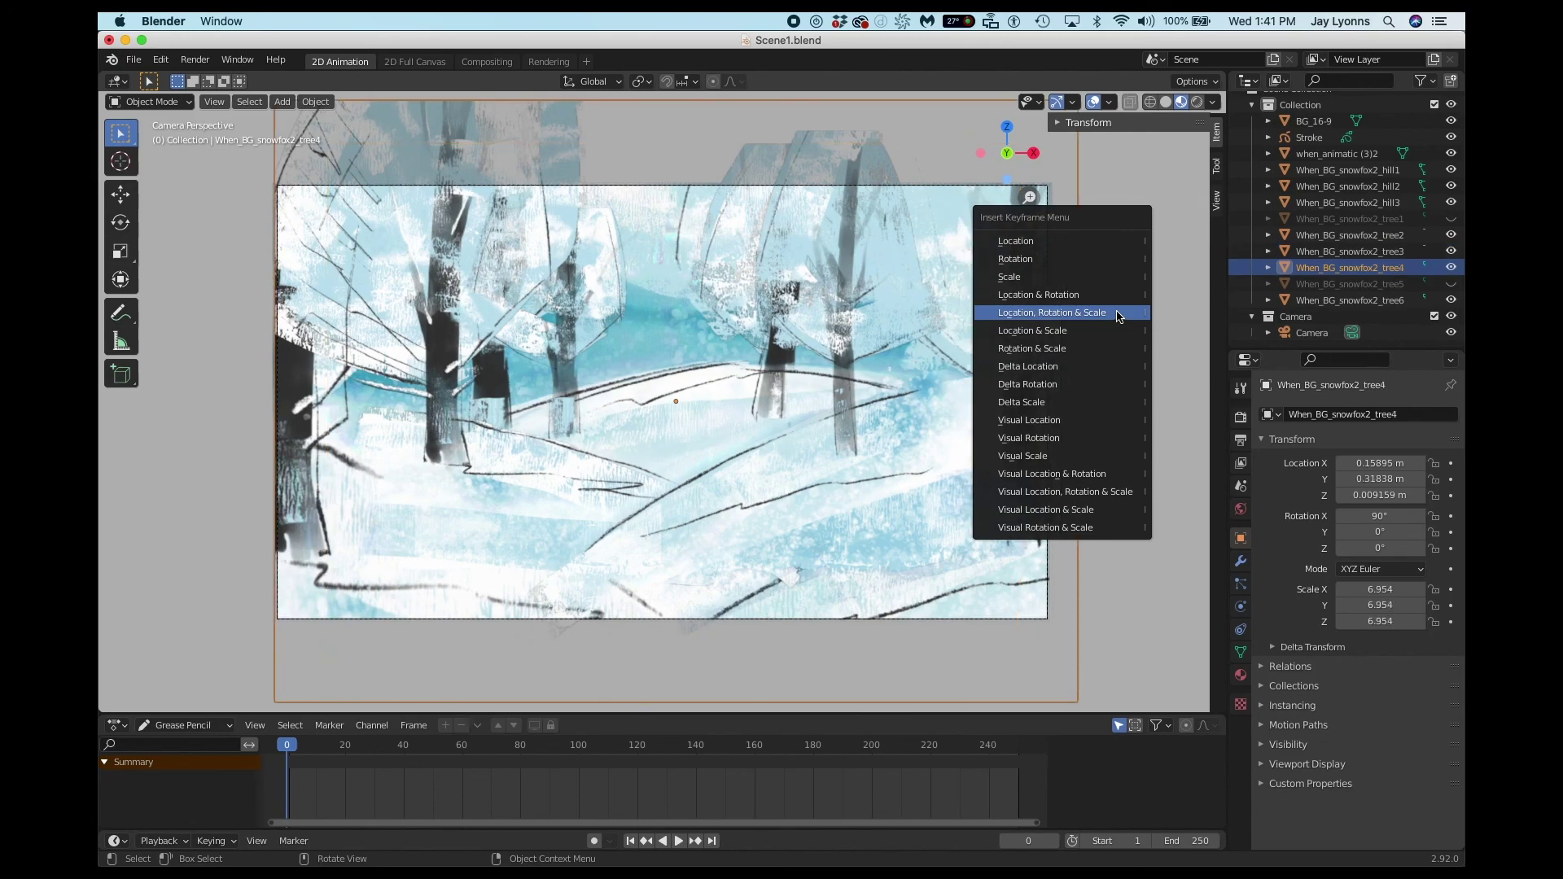
pyautogui.click(1119, 316)
pyautogui.click(1135, 301)
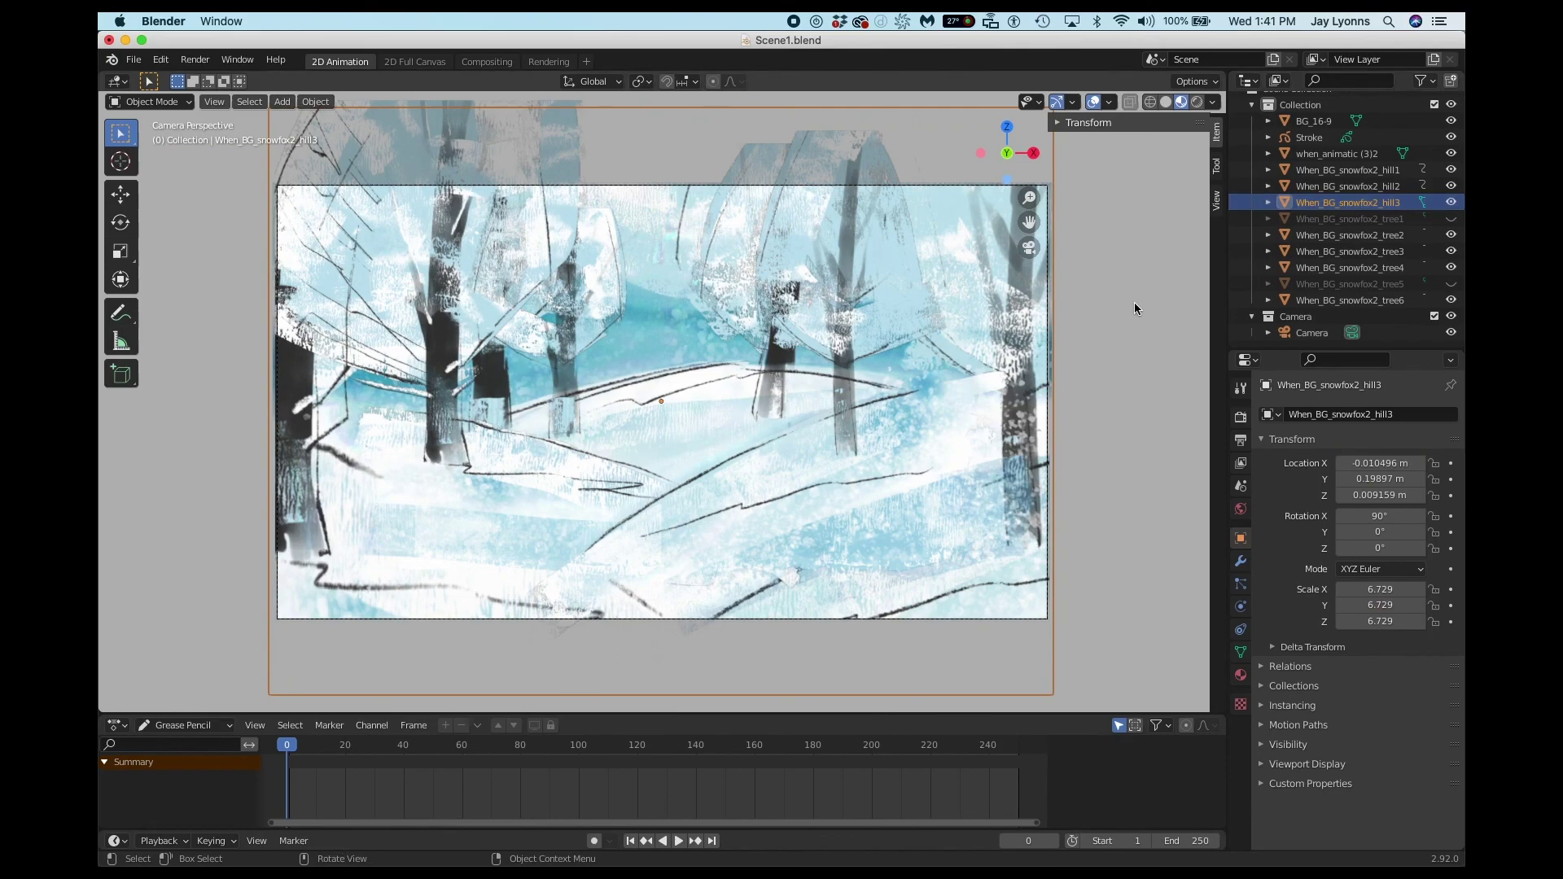
pyautogui.press('i')
pyautogui.click(1130, 306)
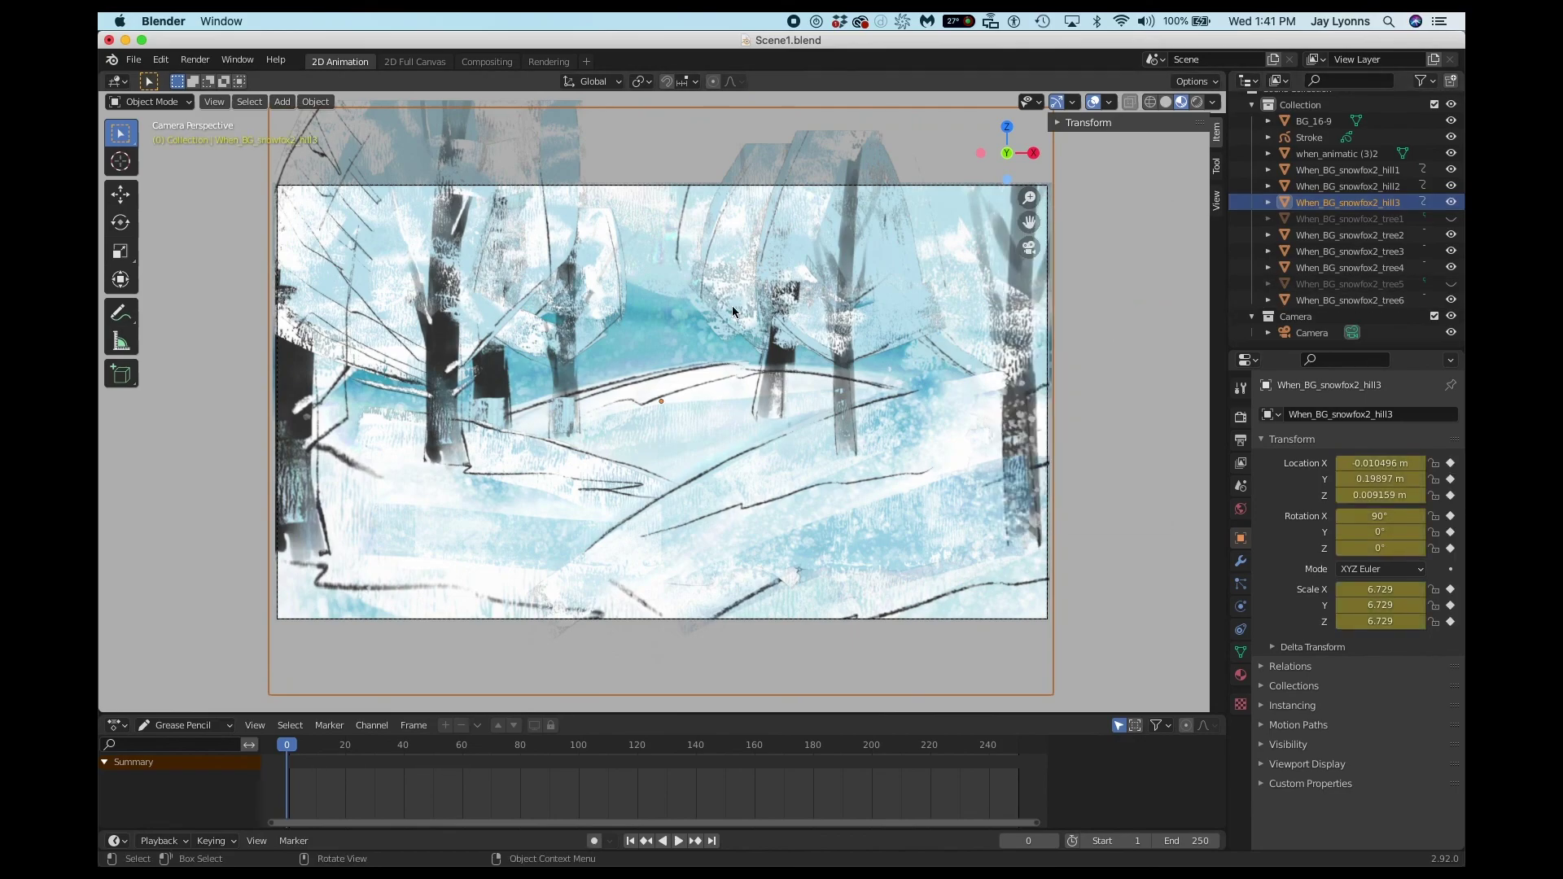
# Switch the timeline to an enlarged Dope Sheet and key tree2's location, rotation and scale at frame 1.
pyautogui.click(198, 726)
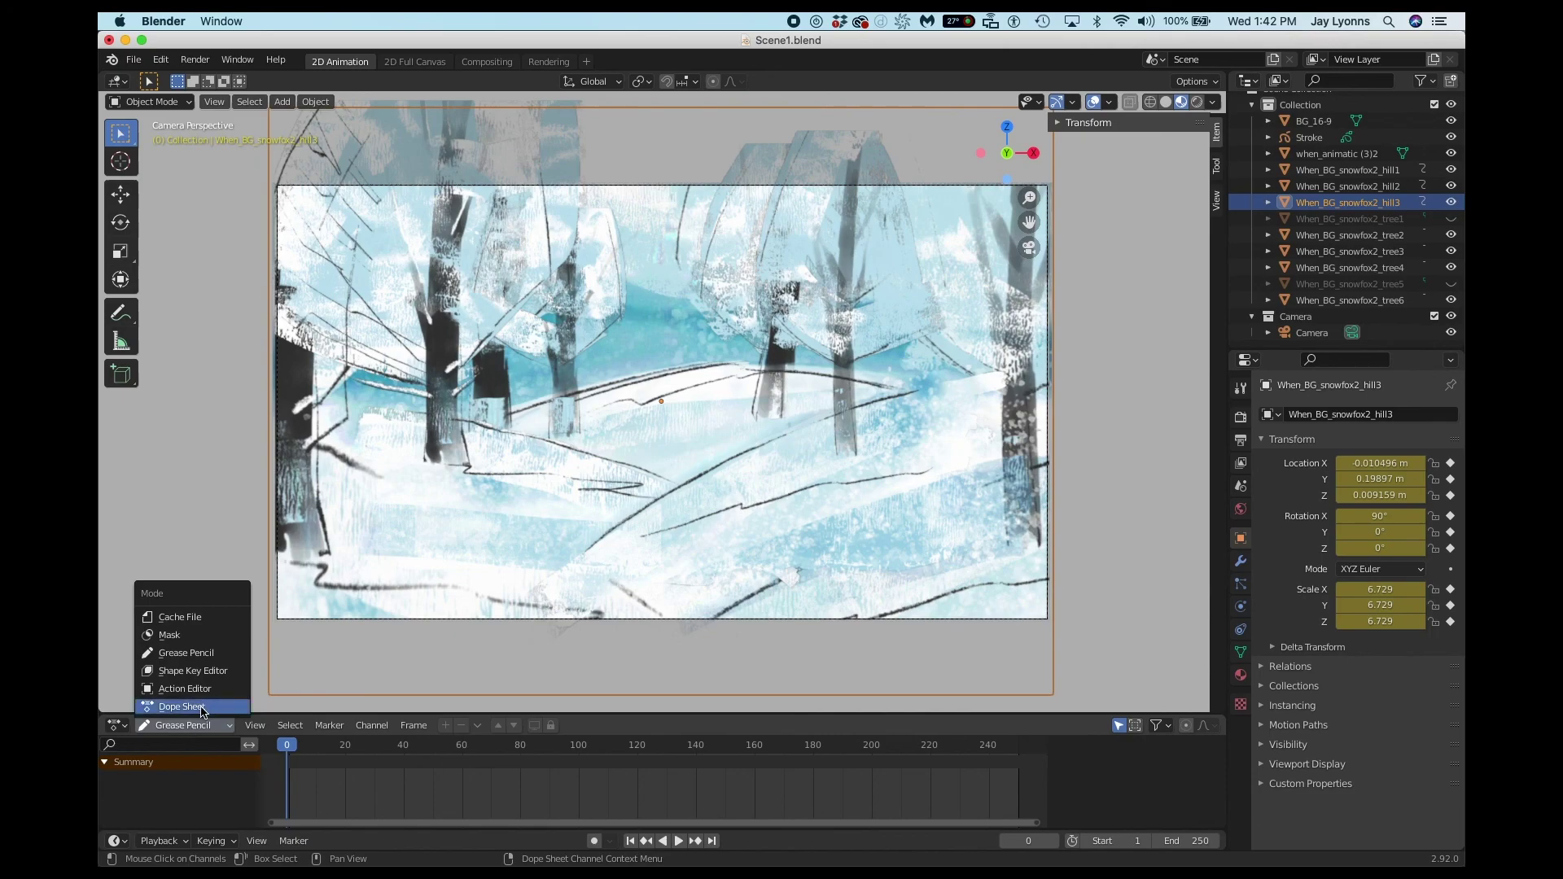
pyautogui.click(182, 707)
pyautogui.moveTo(229, 715); pyautogui.dragTo(229, 638)
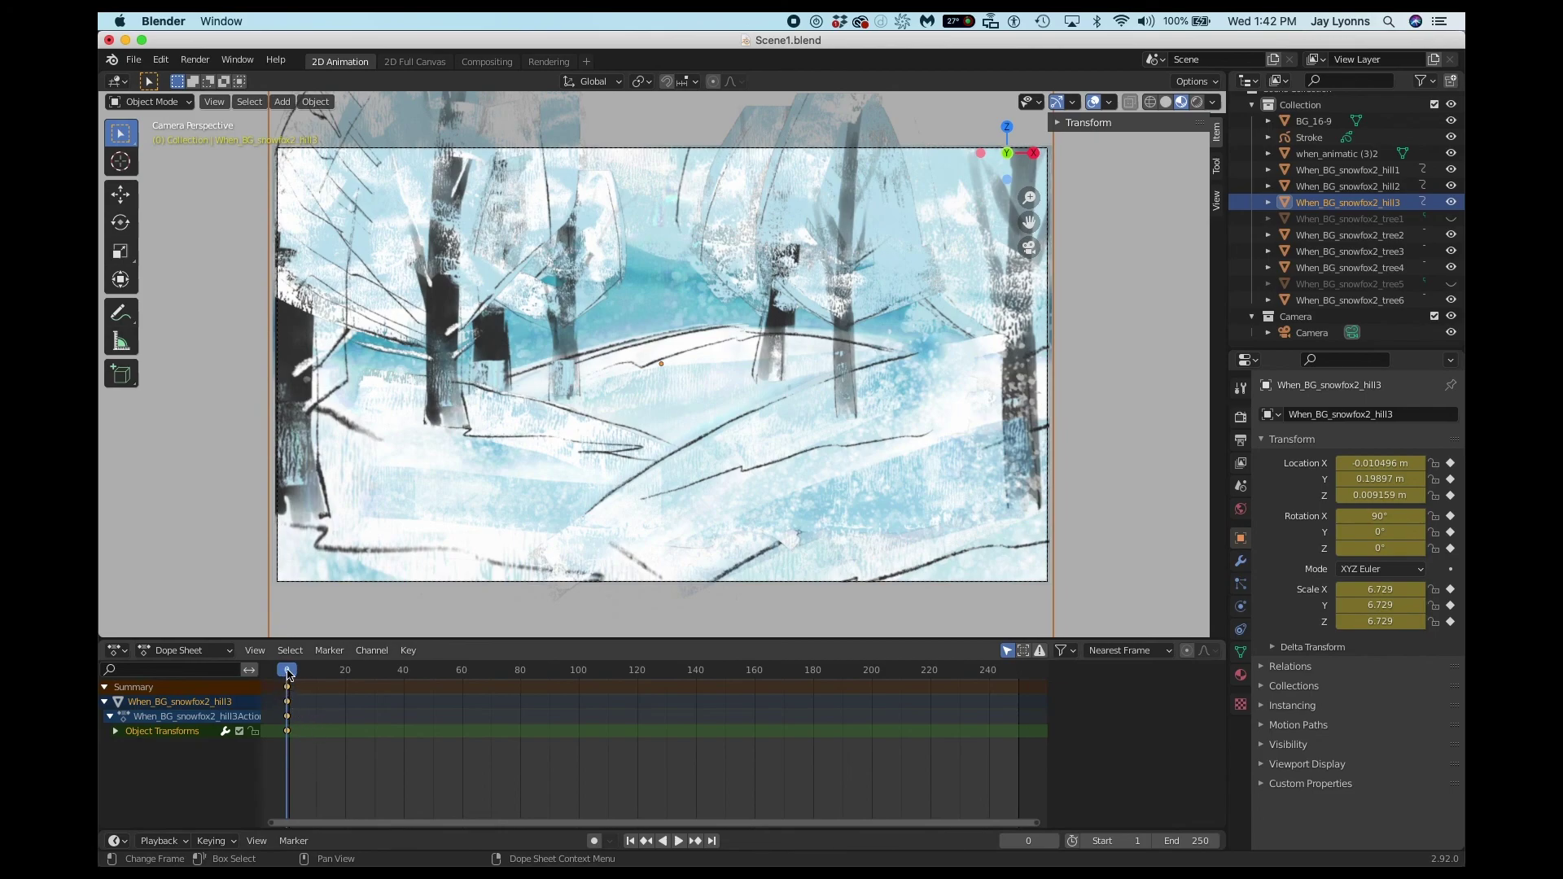
pyautogui.moveTo(287, 674); pyautogui.dragTo(293, 677)
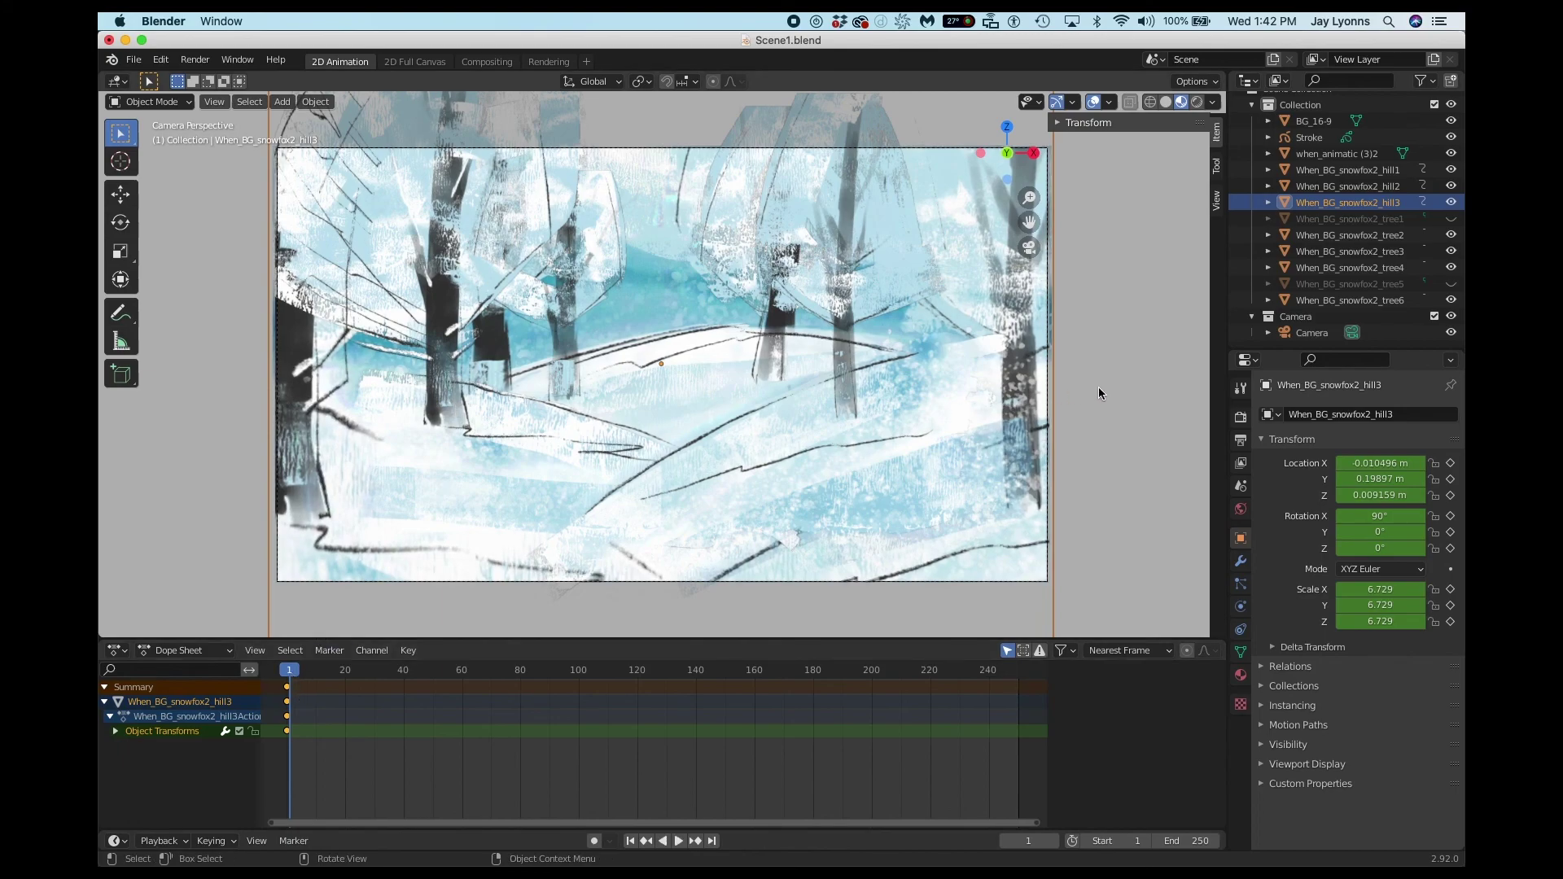
pyautogui.click(1433, 234)
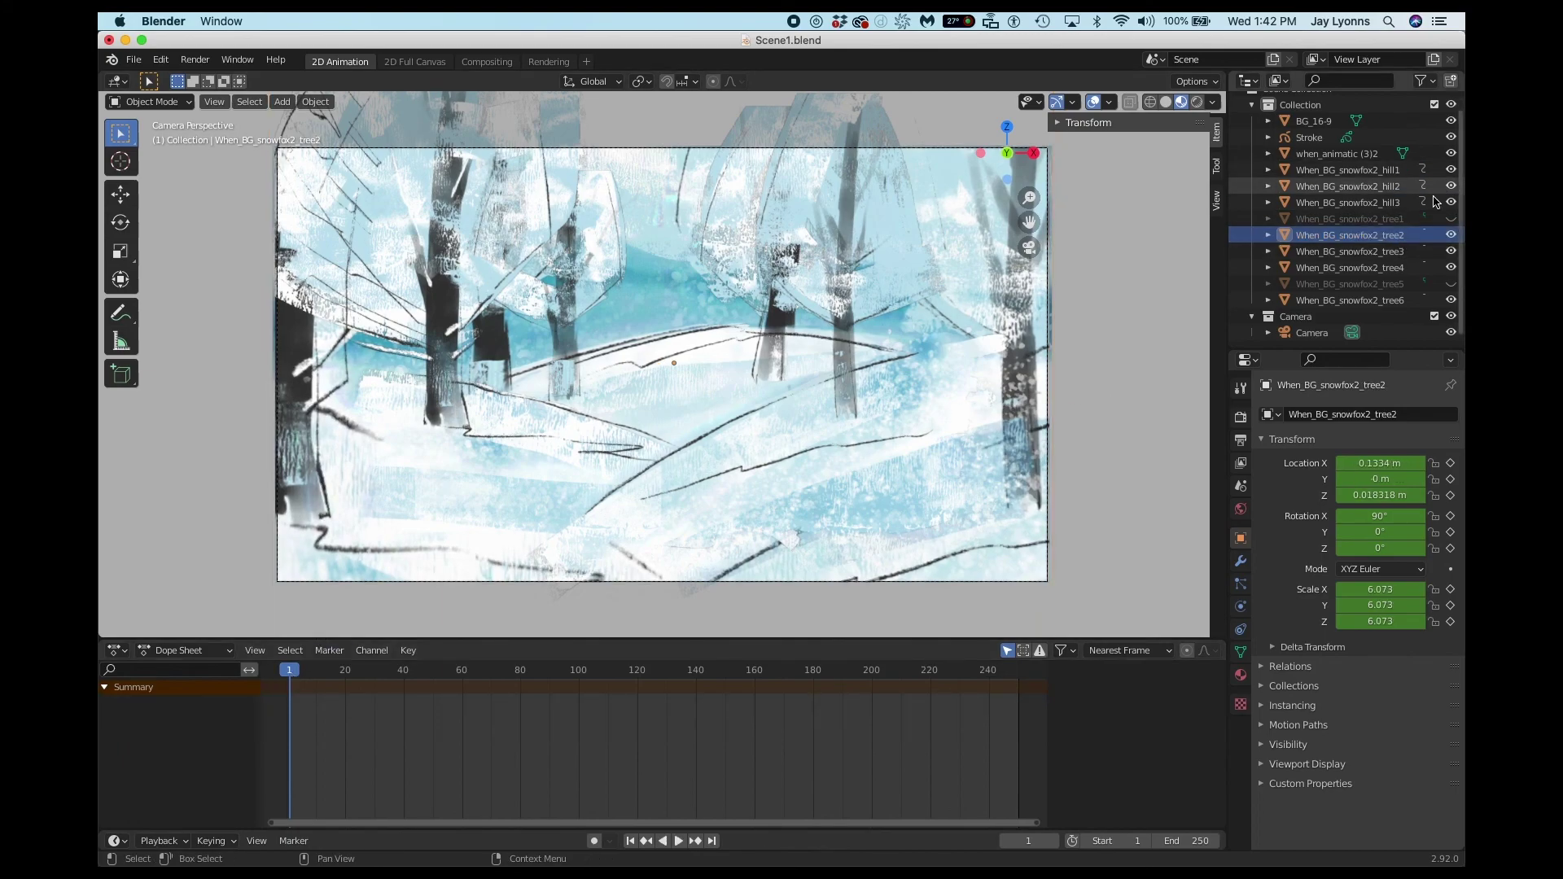
pyautogui.click(1451, 153)
pyautogui.click(1376, 234)
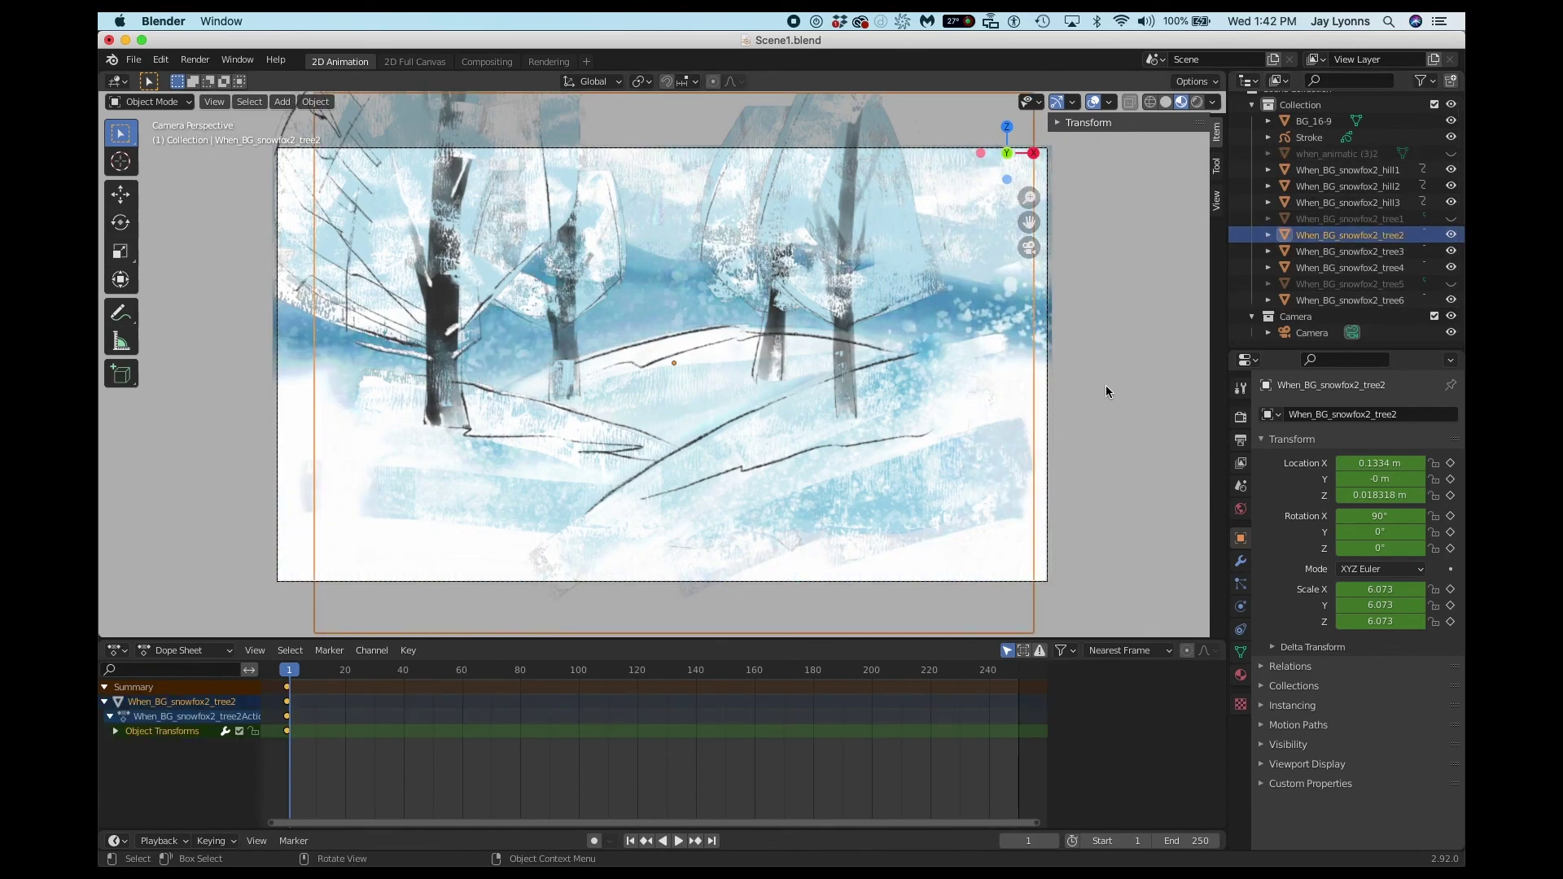
pyautogui.press('i')
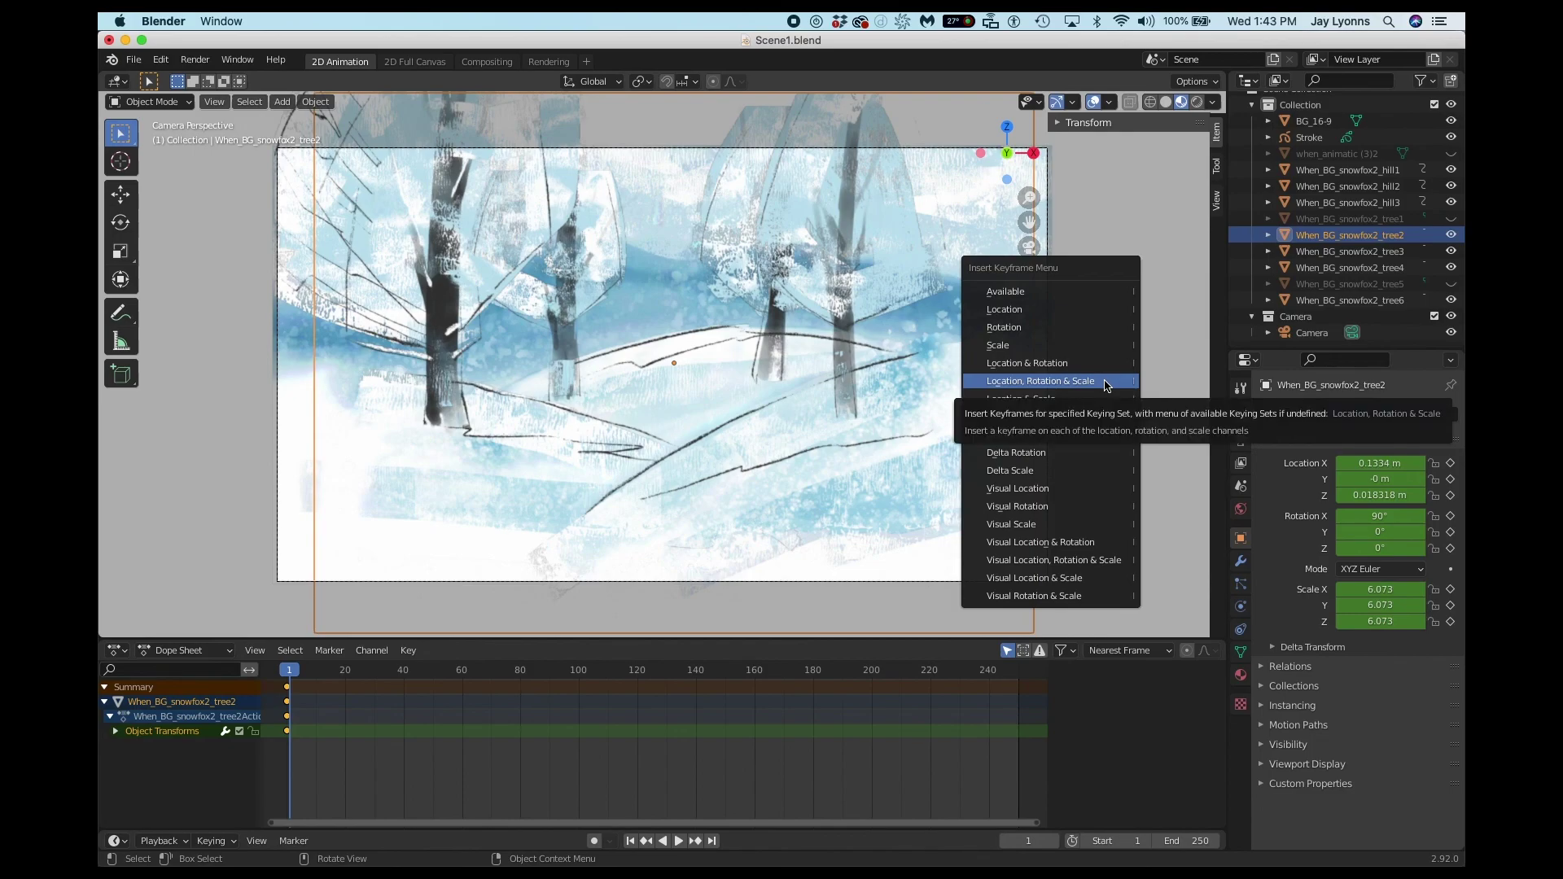
pyautogui.click(1106, 383)
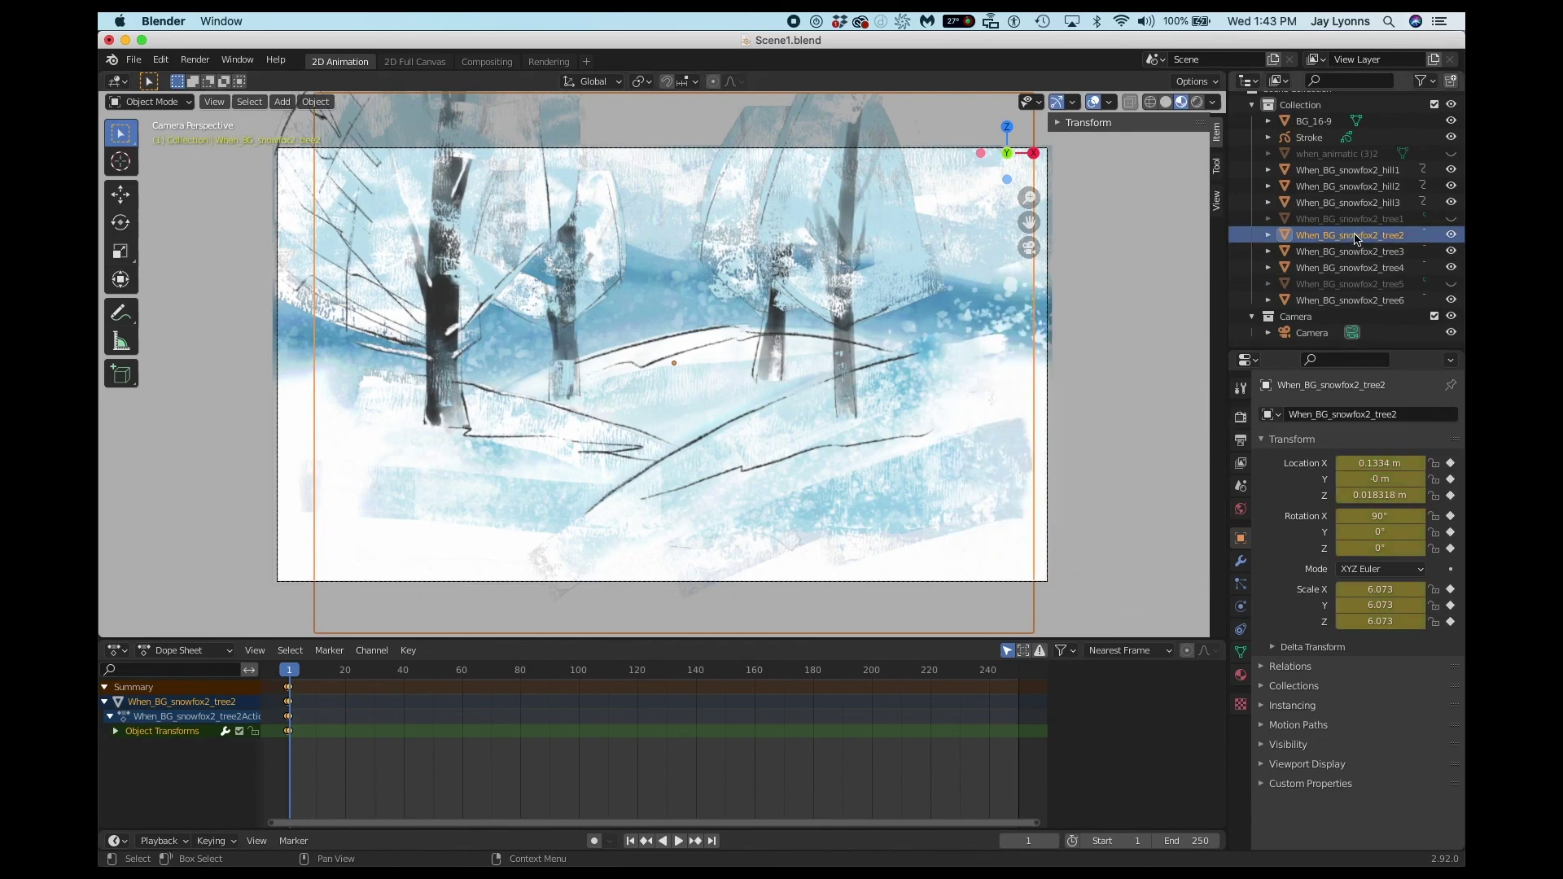
pyautogui.press('space')
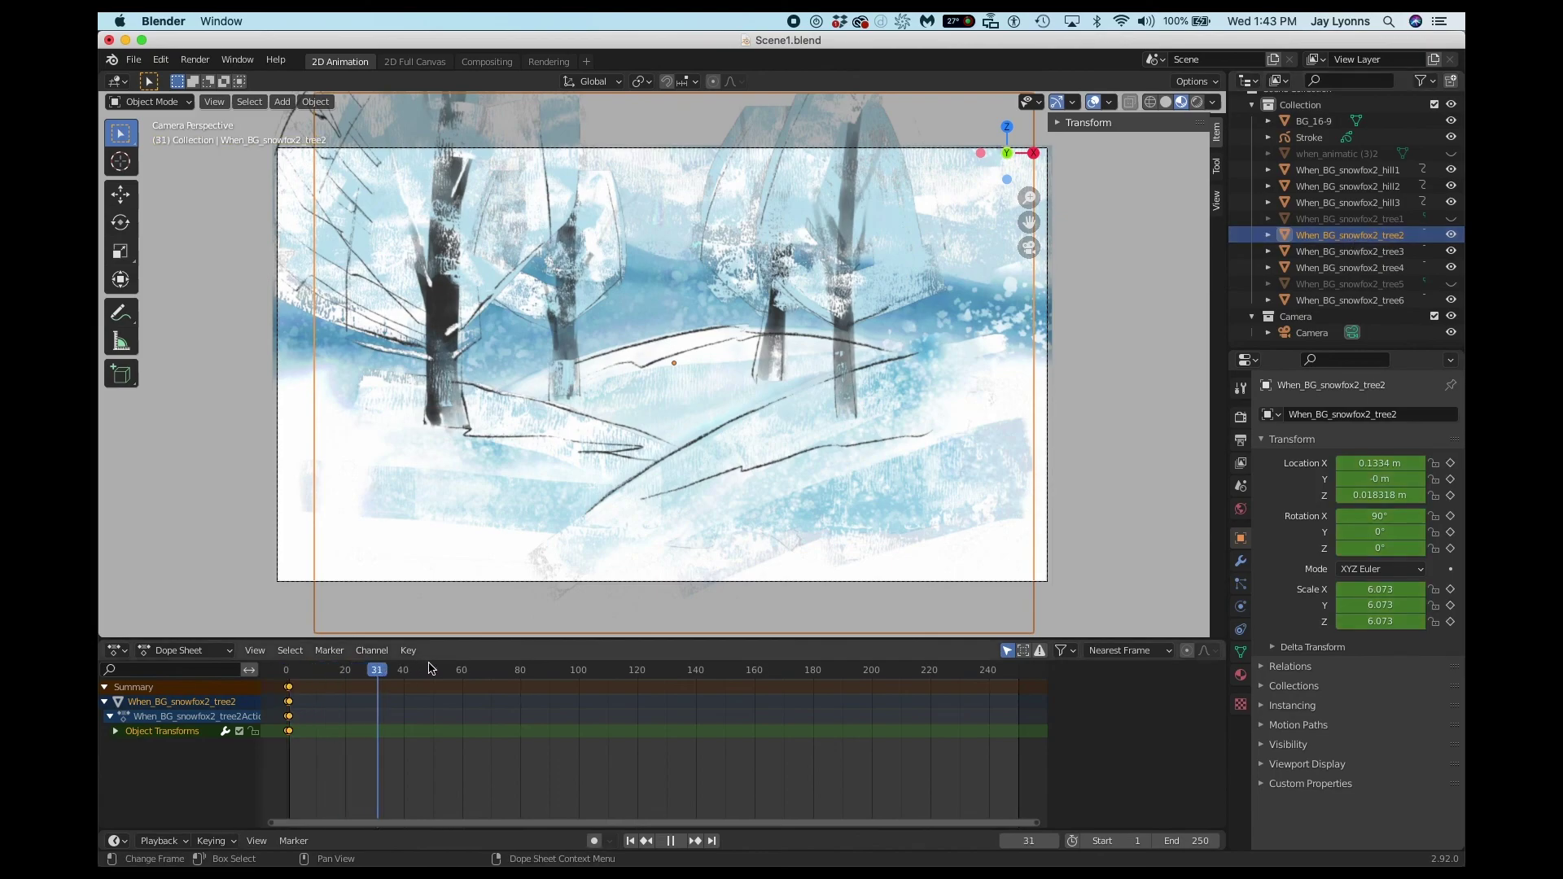
# Key tree2's location, rotation and scale again at frame 65.
pyautogui.click(459, 670)
pyautogui.press('space')
pyautogui.moveTo(459, 670)
pyautogui.mouseDown()
pyautogui.moveTo(443, 670)
pyautogui.moveTo(477, 675)
pyautogui.mouseUp()
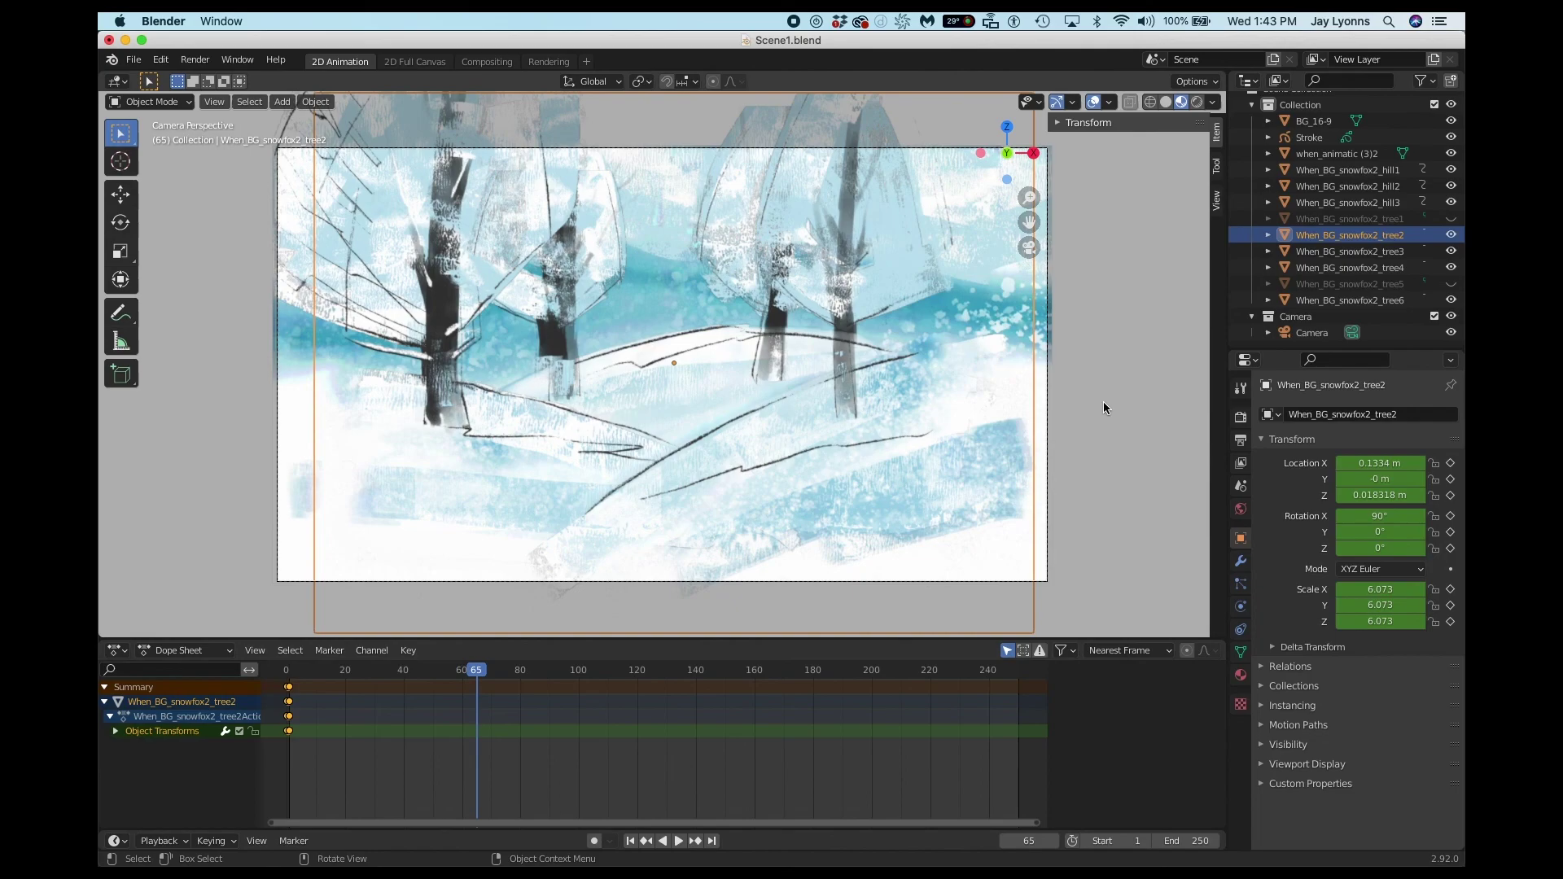
pyautogui.press('i')
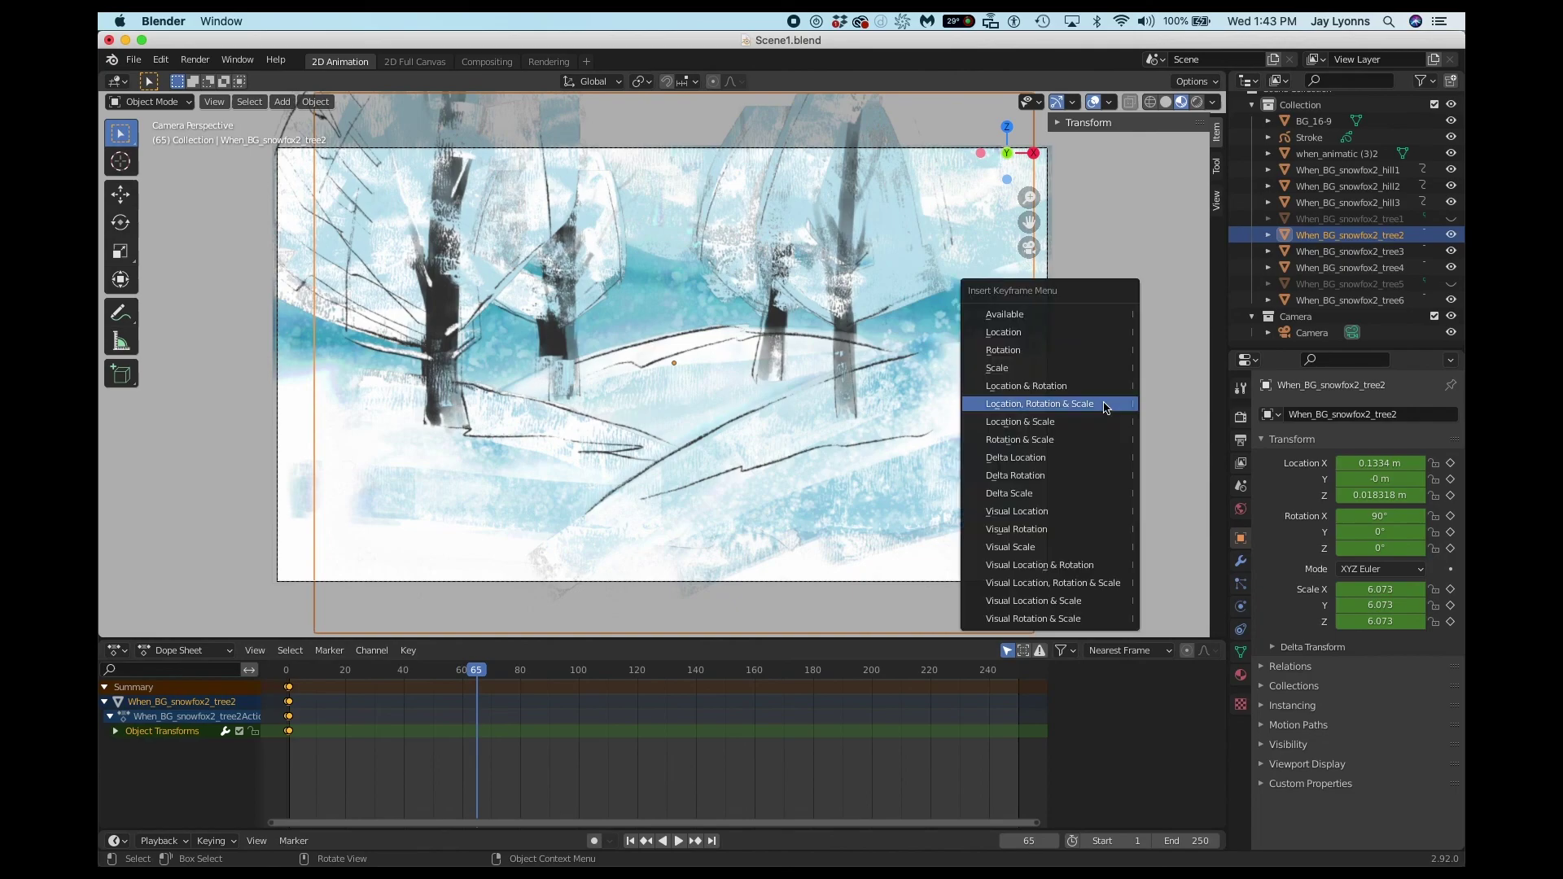
pyautogui.click(1104, 405)
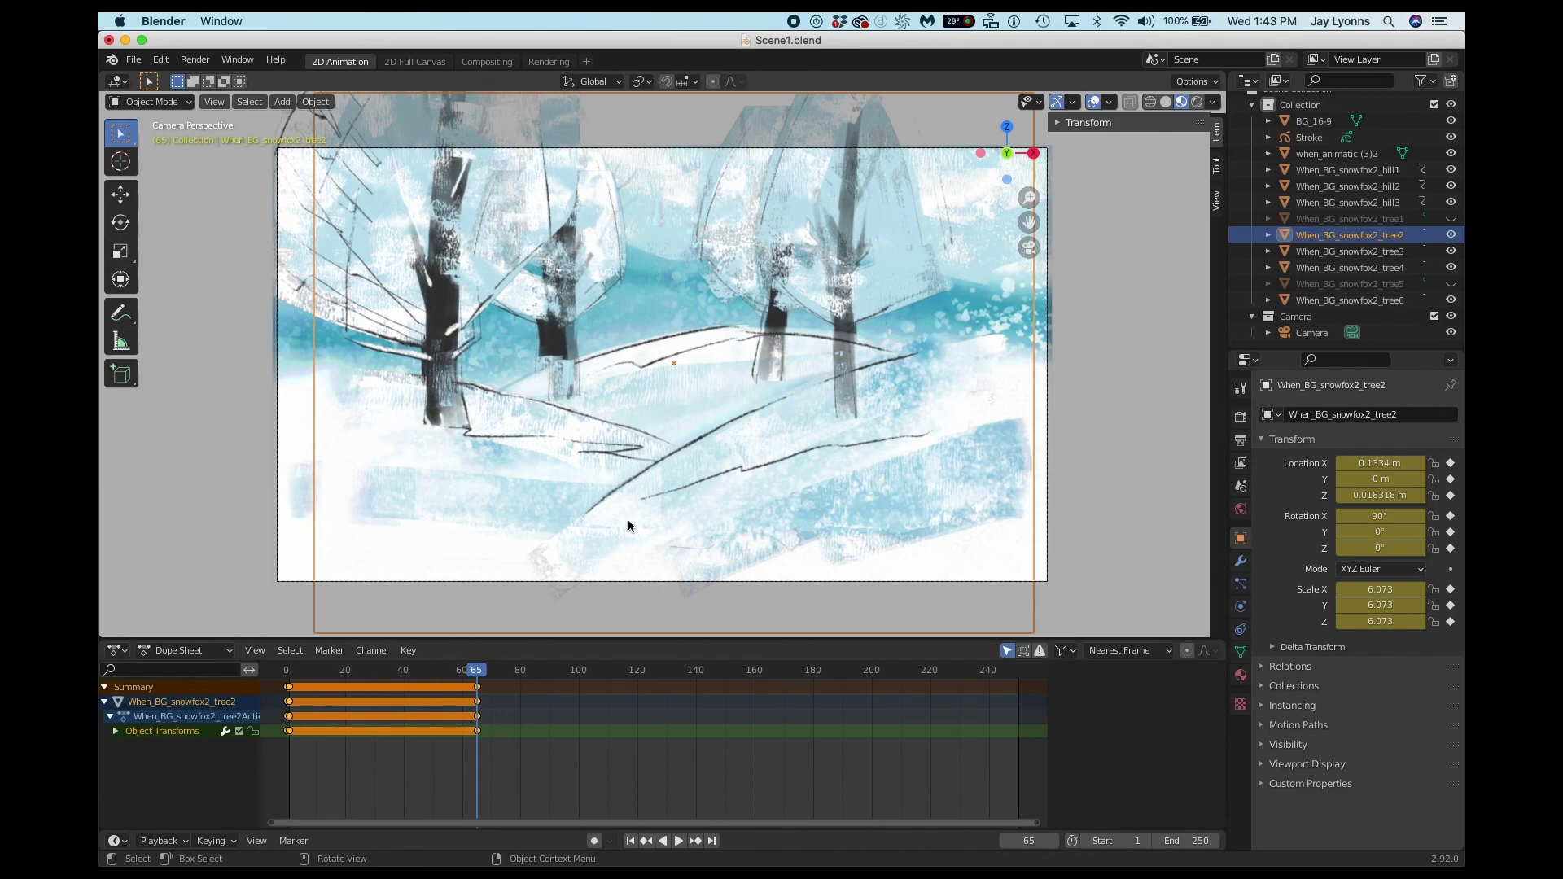
# Play the animation from frame 1 to 65 and return to frame 1.
pyautogui.click(293, 673)
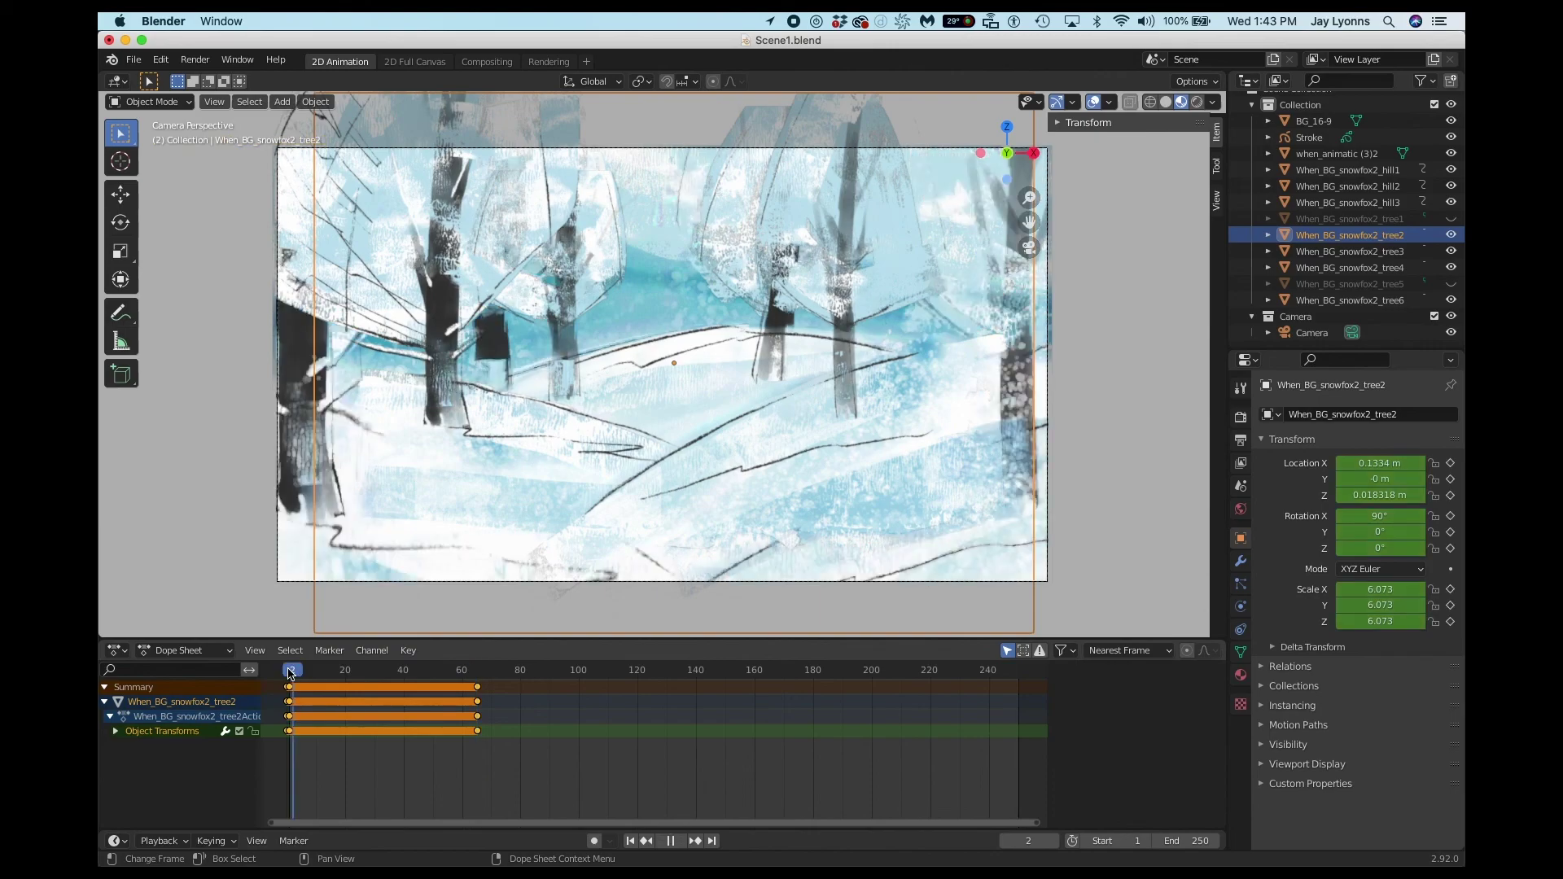
pyautogui.press('space')
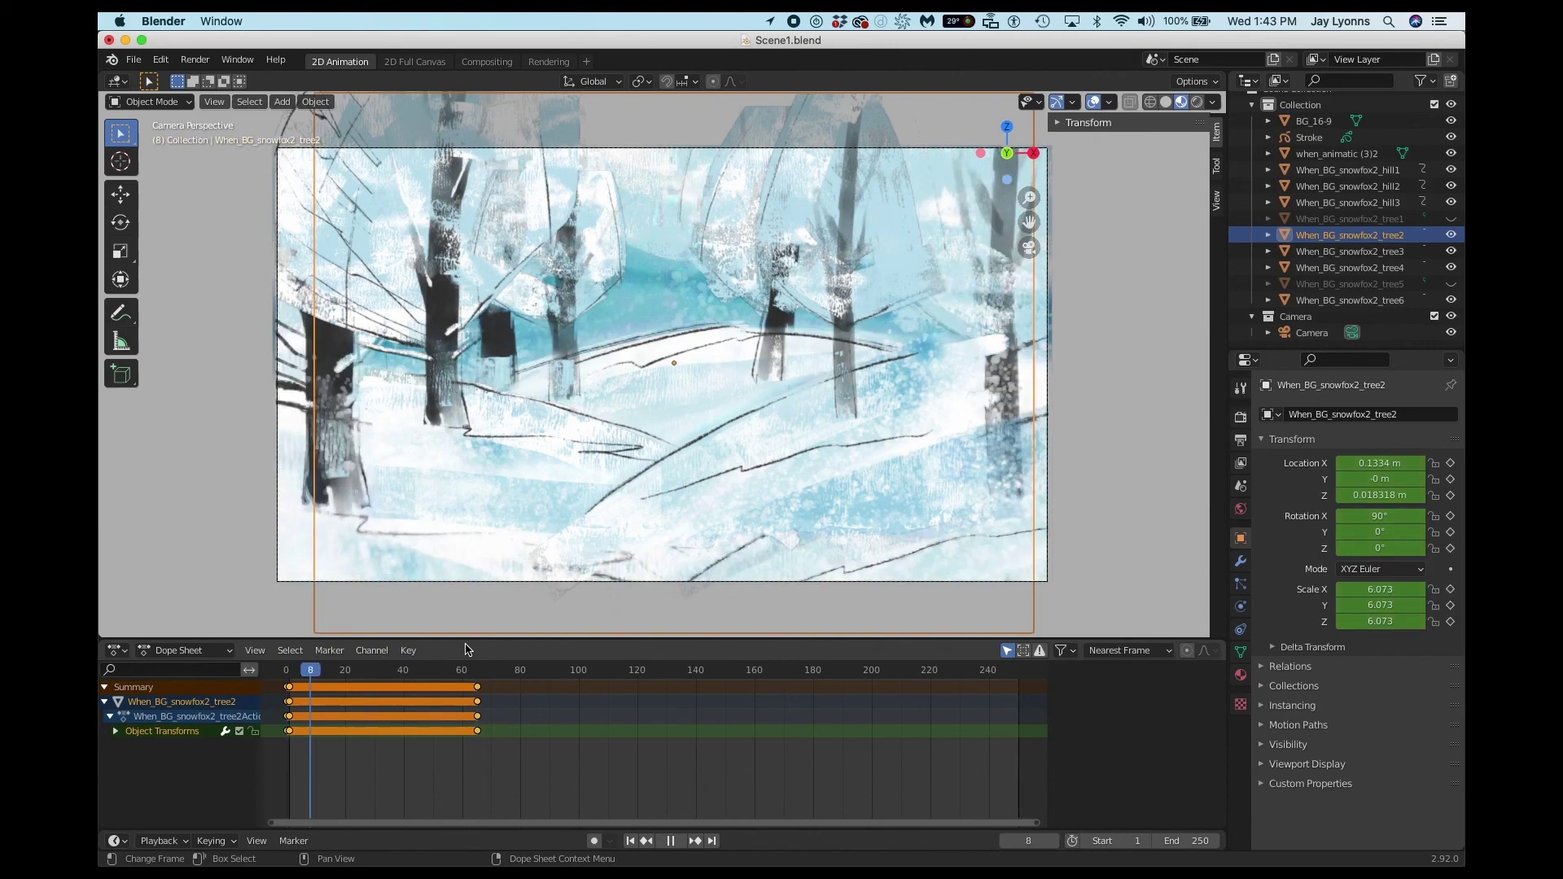
pyautogui.click(477, 667)
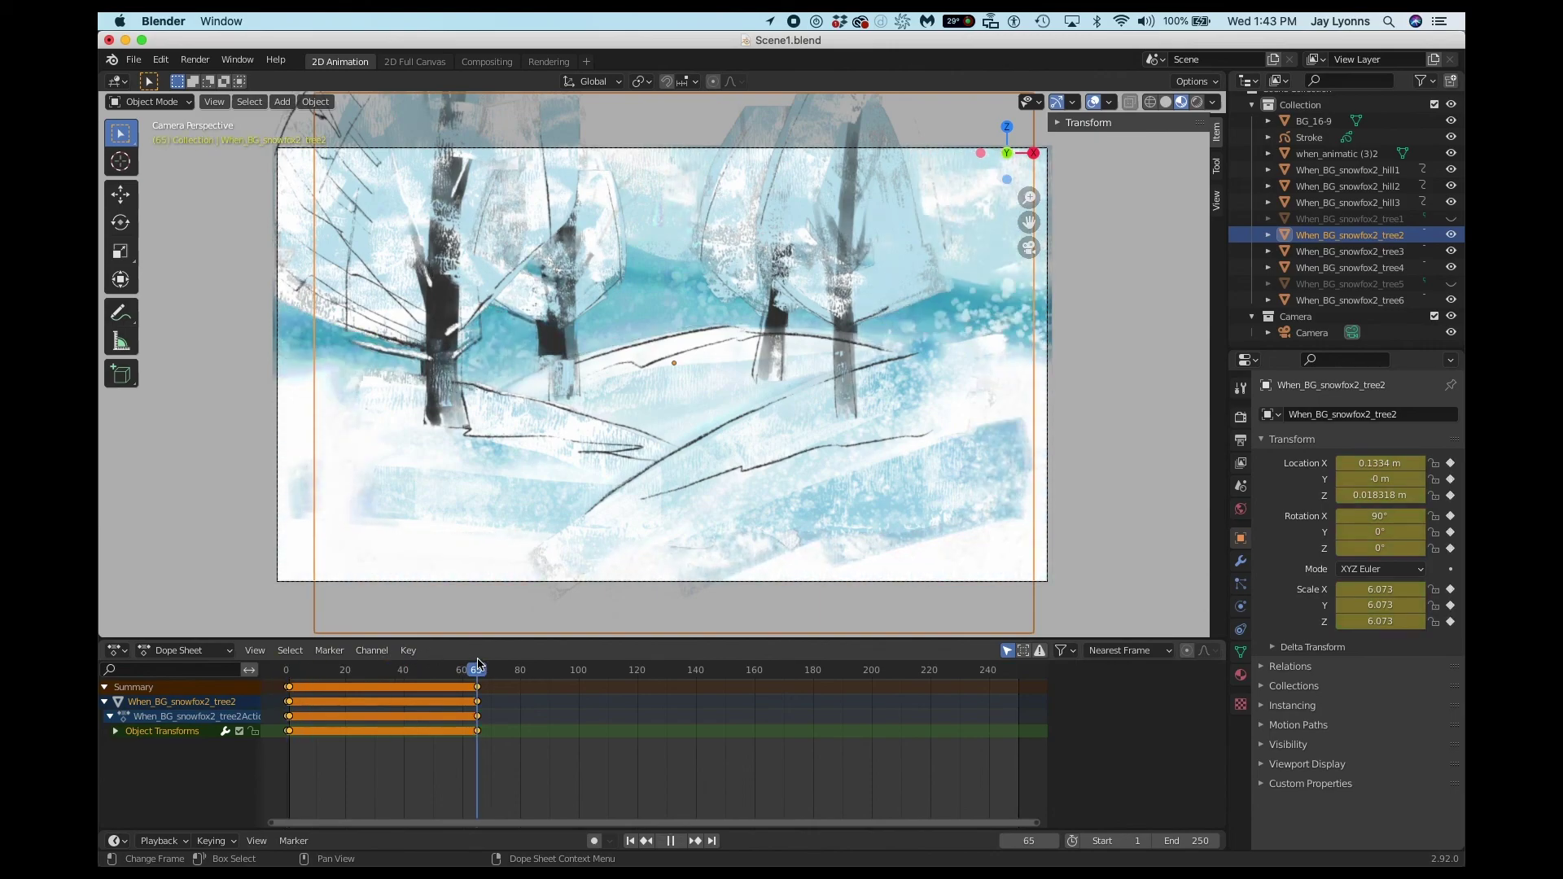
pyautogui.press('space')
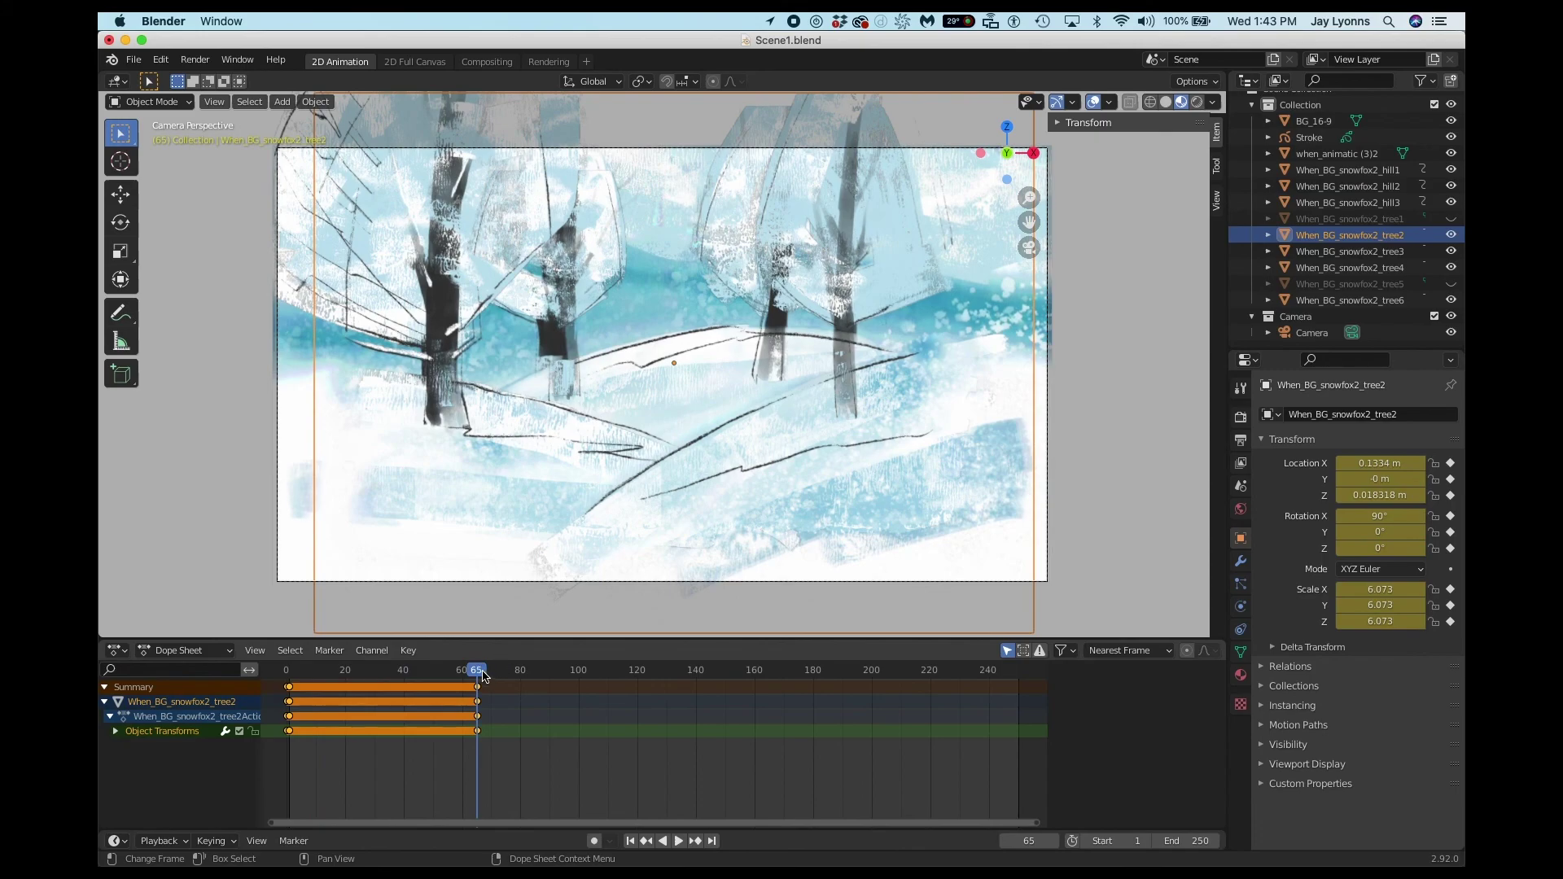
pyautogui.hotkey('shift', 'Left')
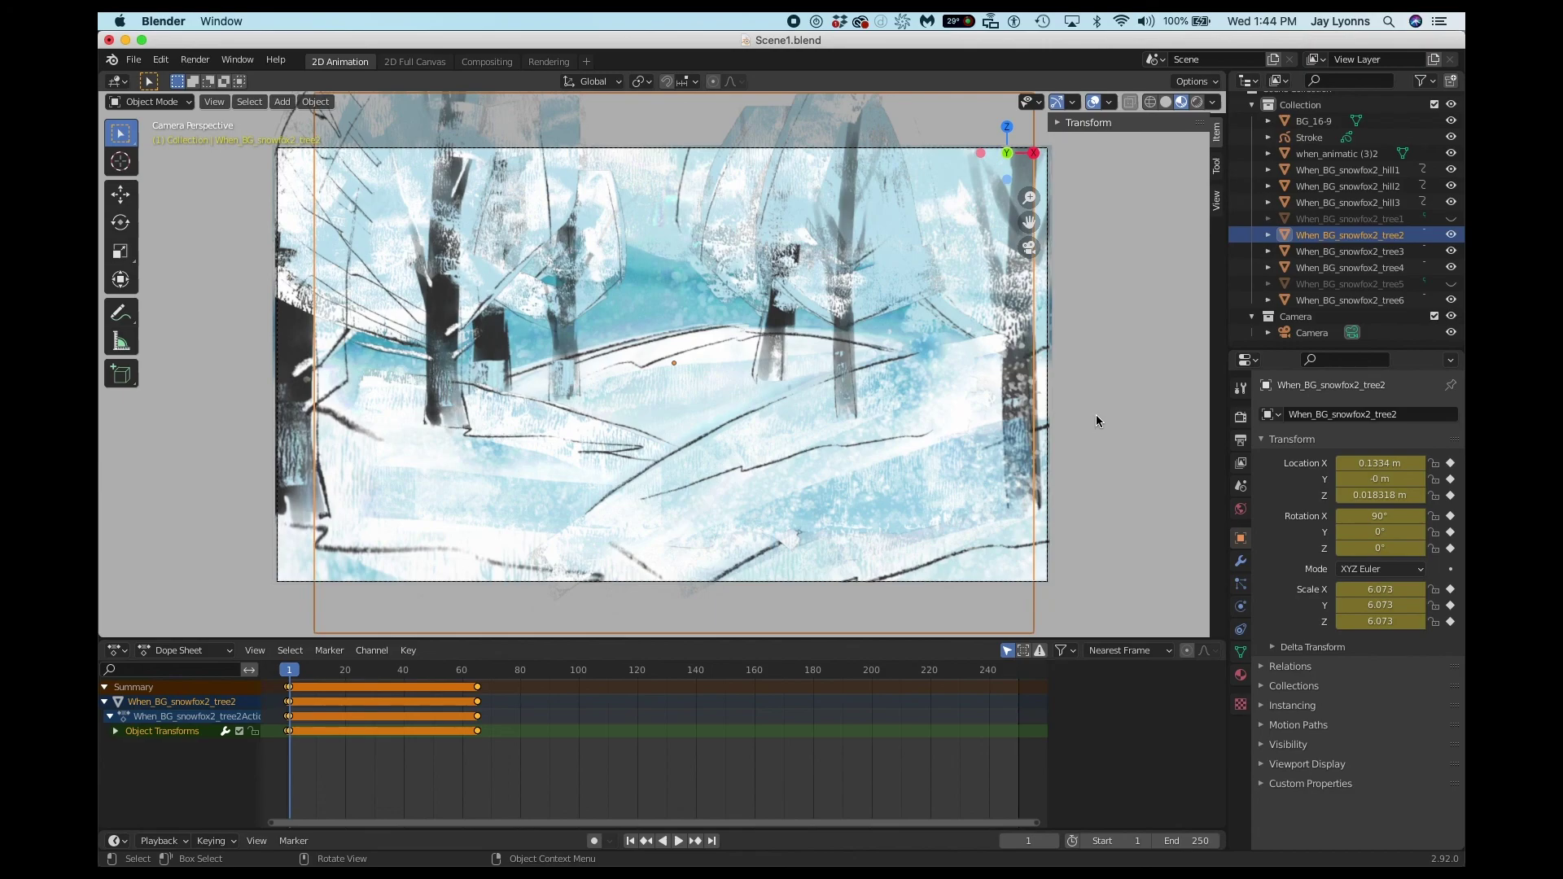
# At frame 1, scale tree2 to 11.697, reposition it, and re-key location, rotation and scale.
pyautogui.press('s')
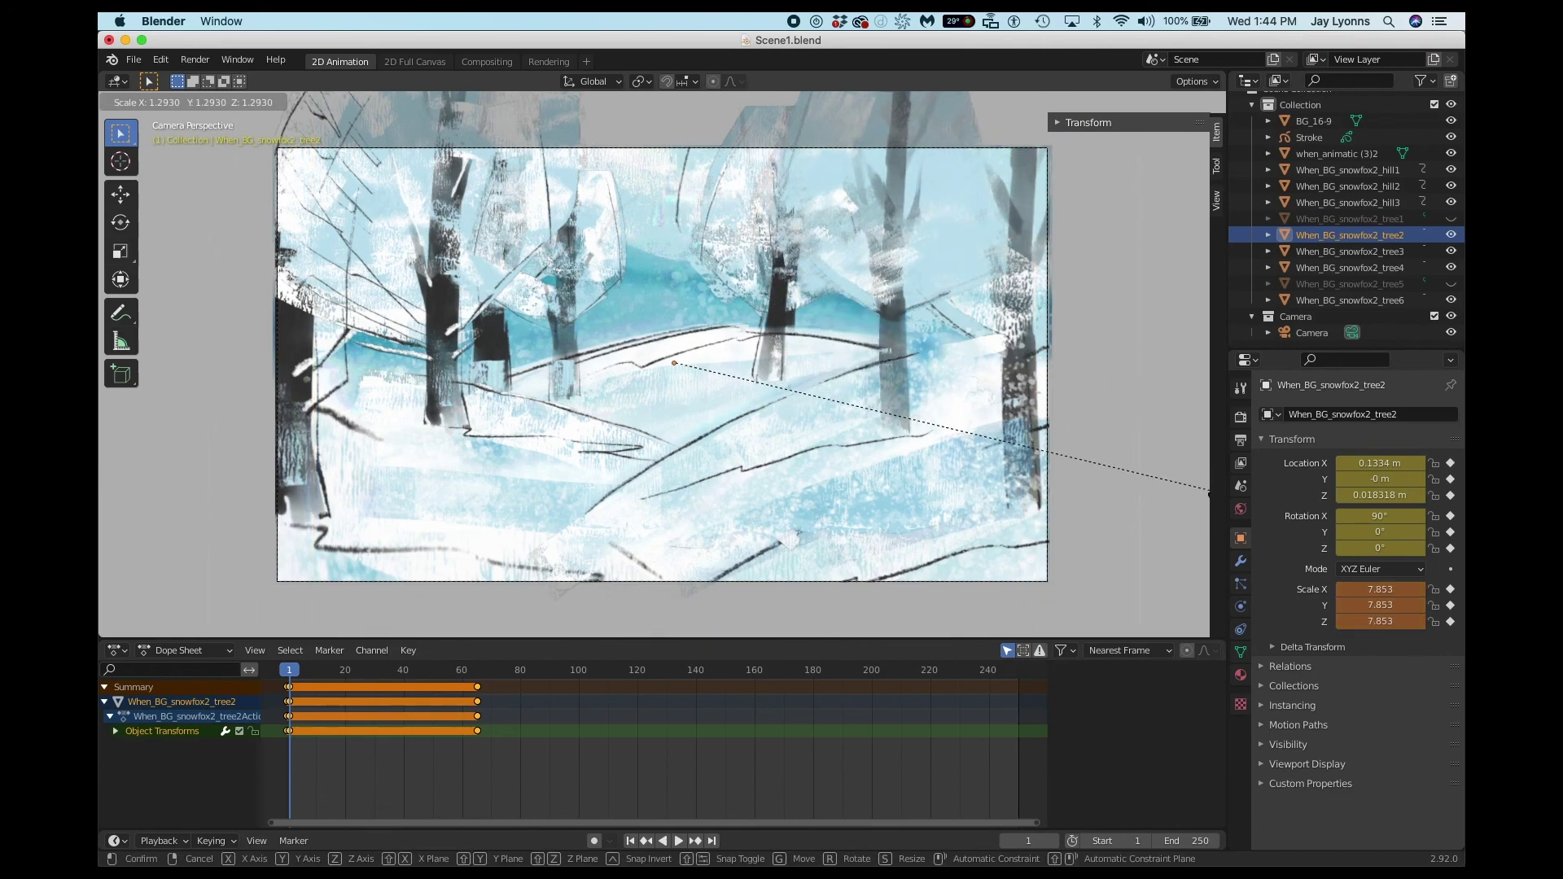
pyautogui.click(1188, 480)
pyautogui.press('g')
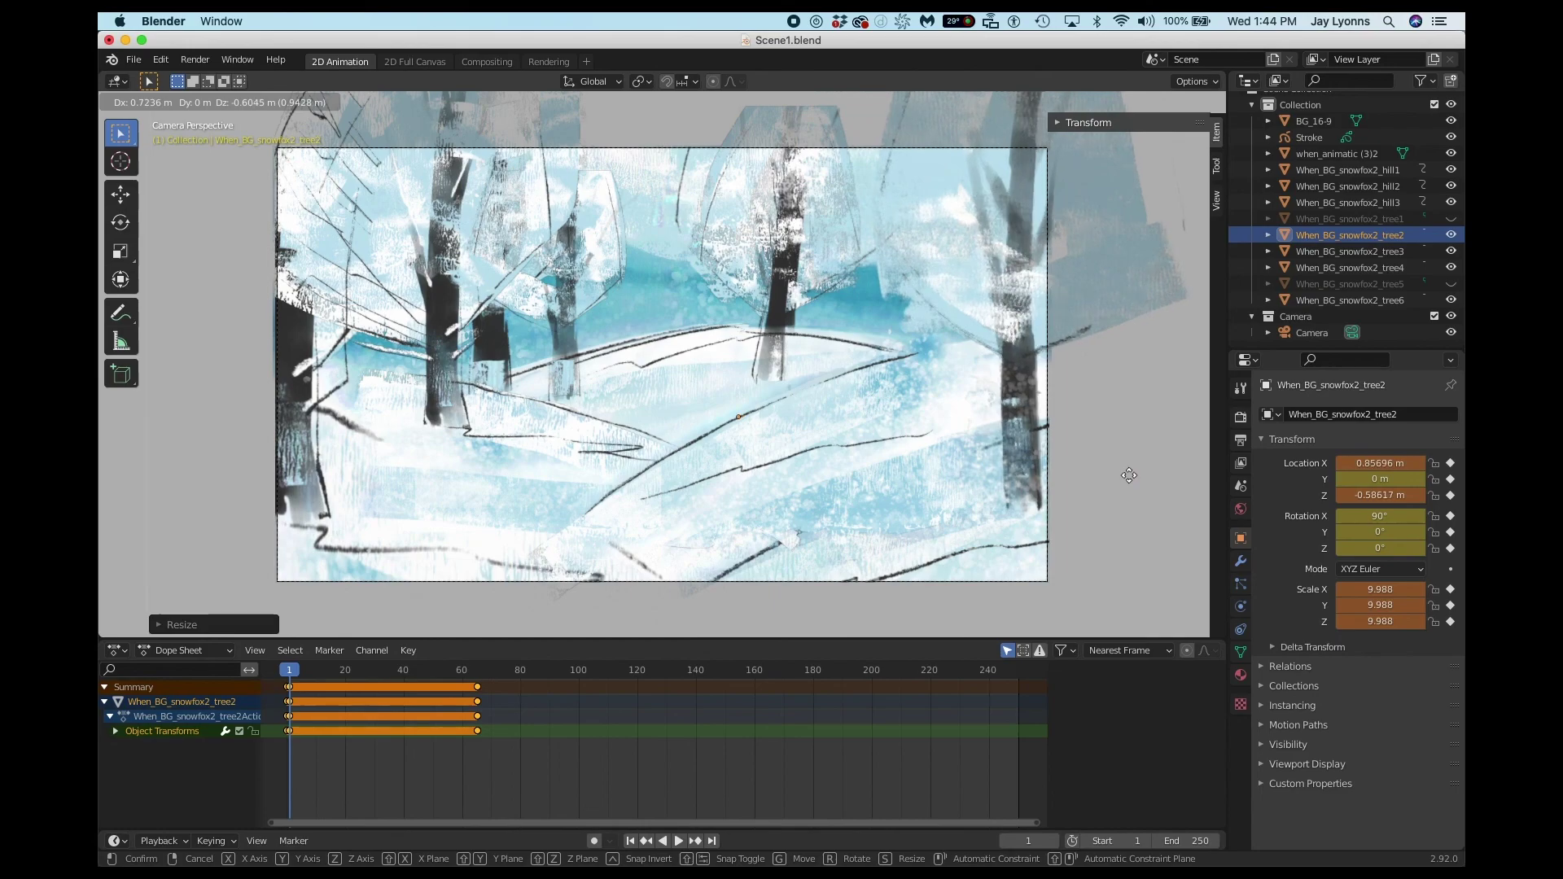
pyautogui.press('Escape')
pyautogui.hotkey('ctrl', 'z')
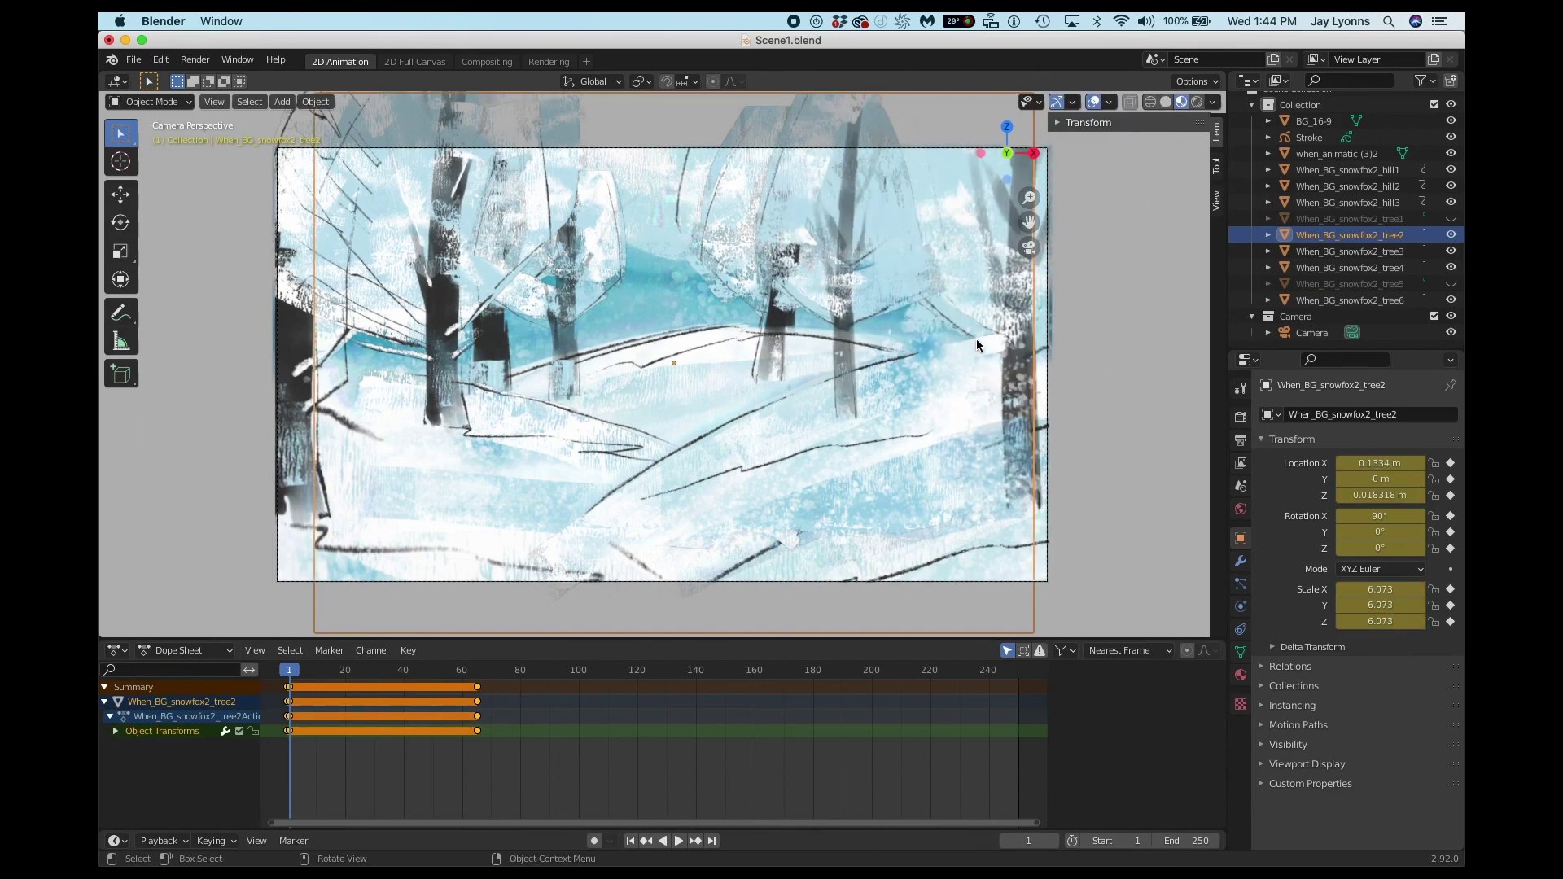
pyautogui.press('s')
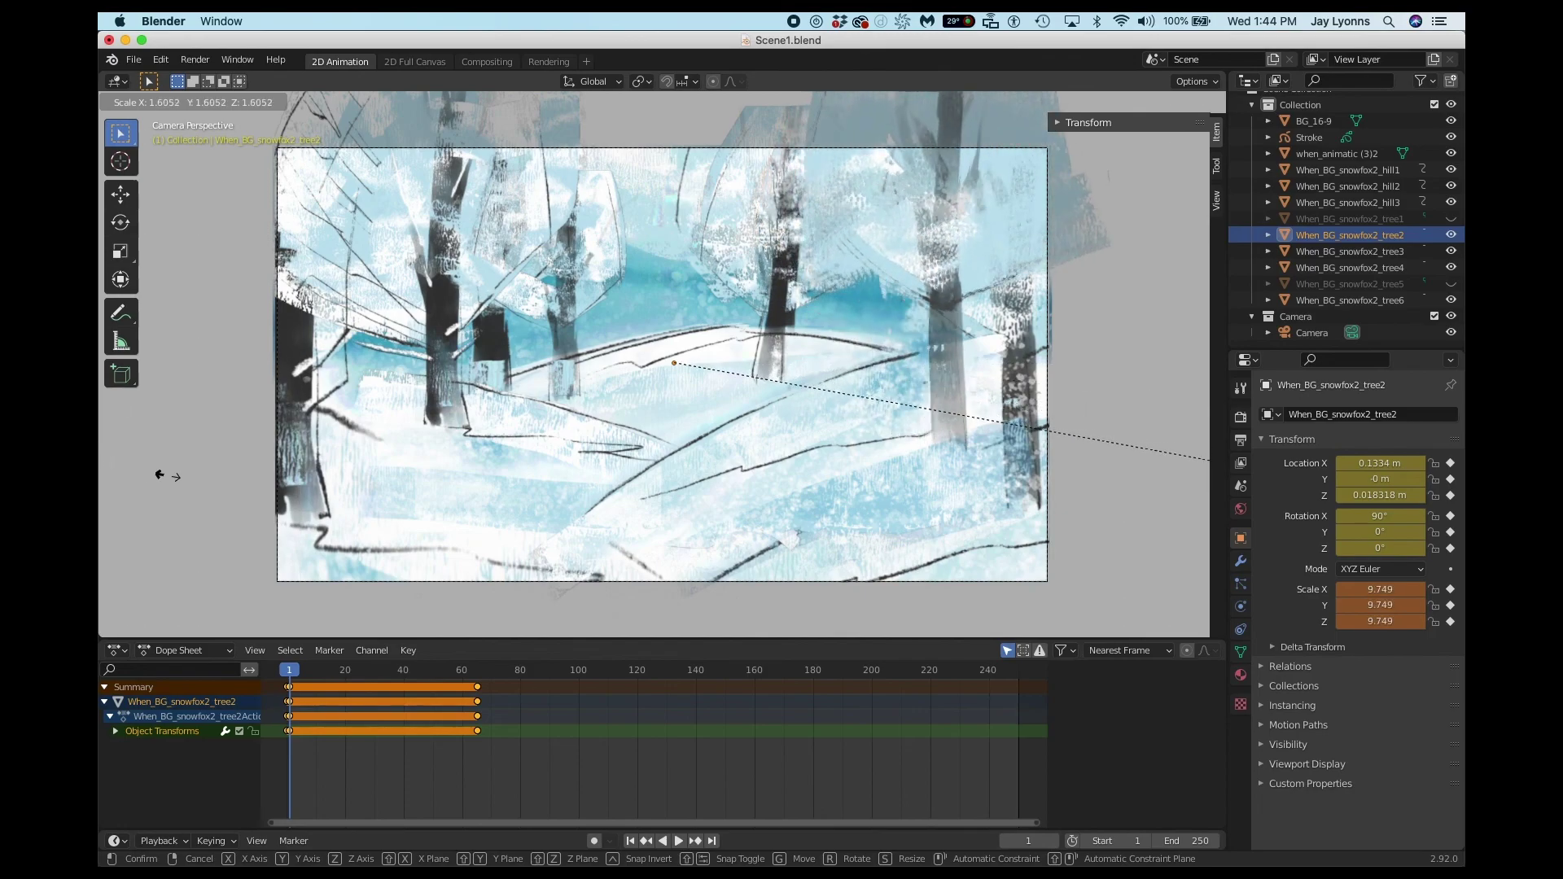
pyautogui.click(260, 512)
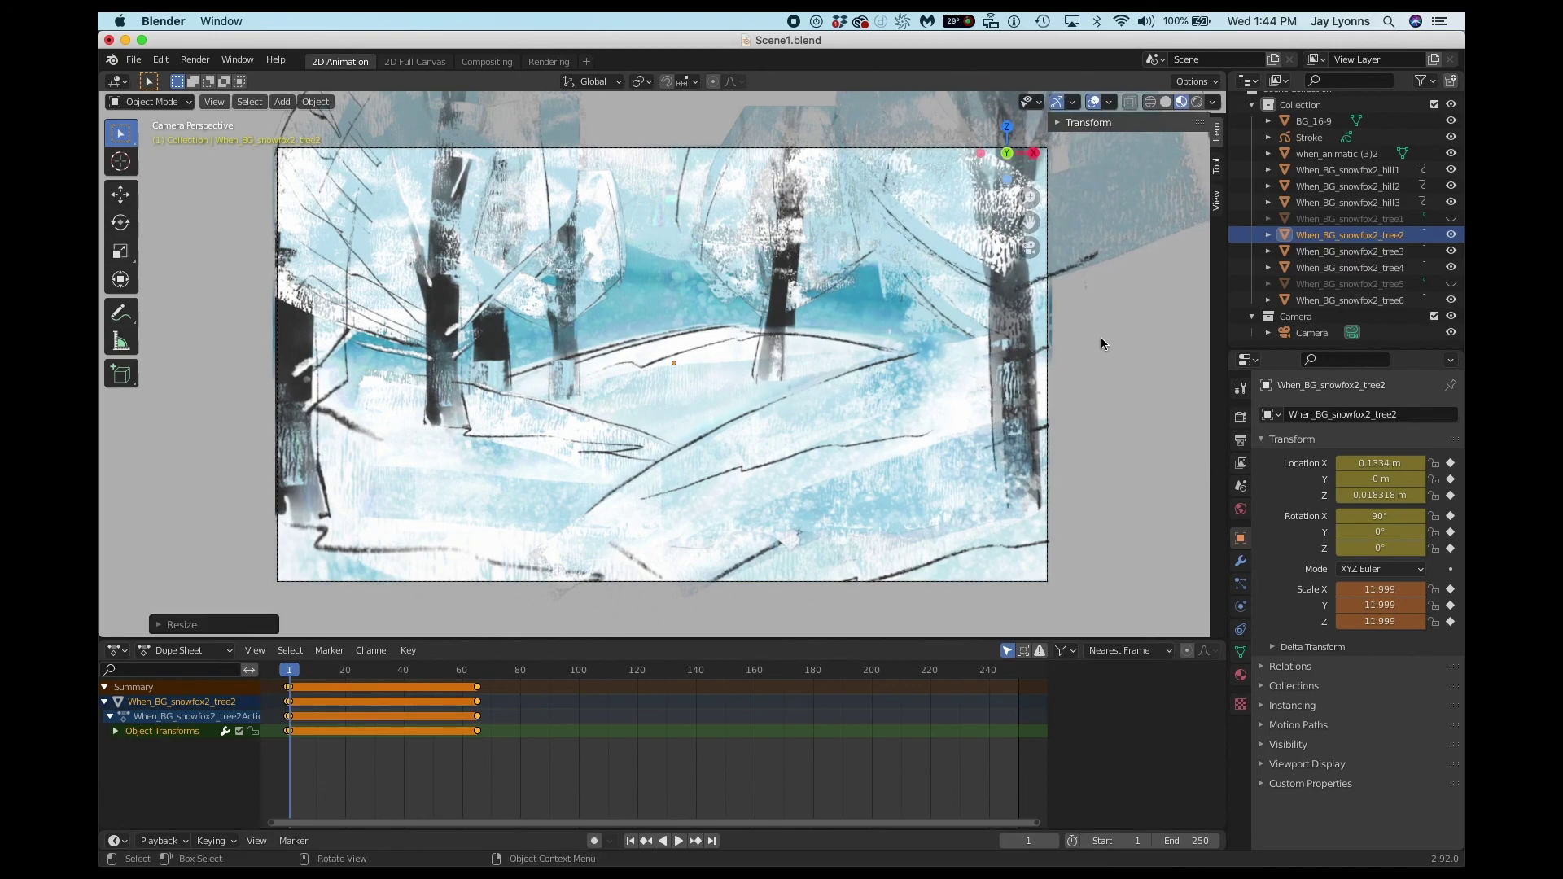
pyautogui.press('g')
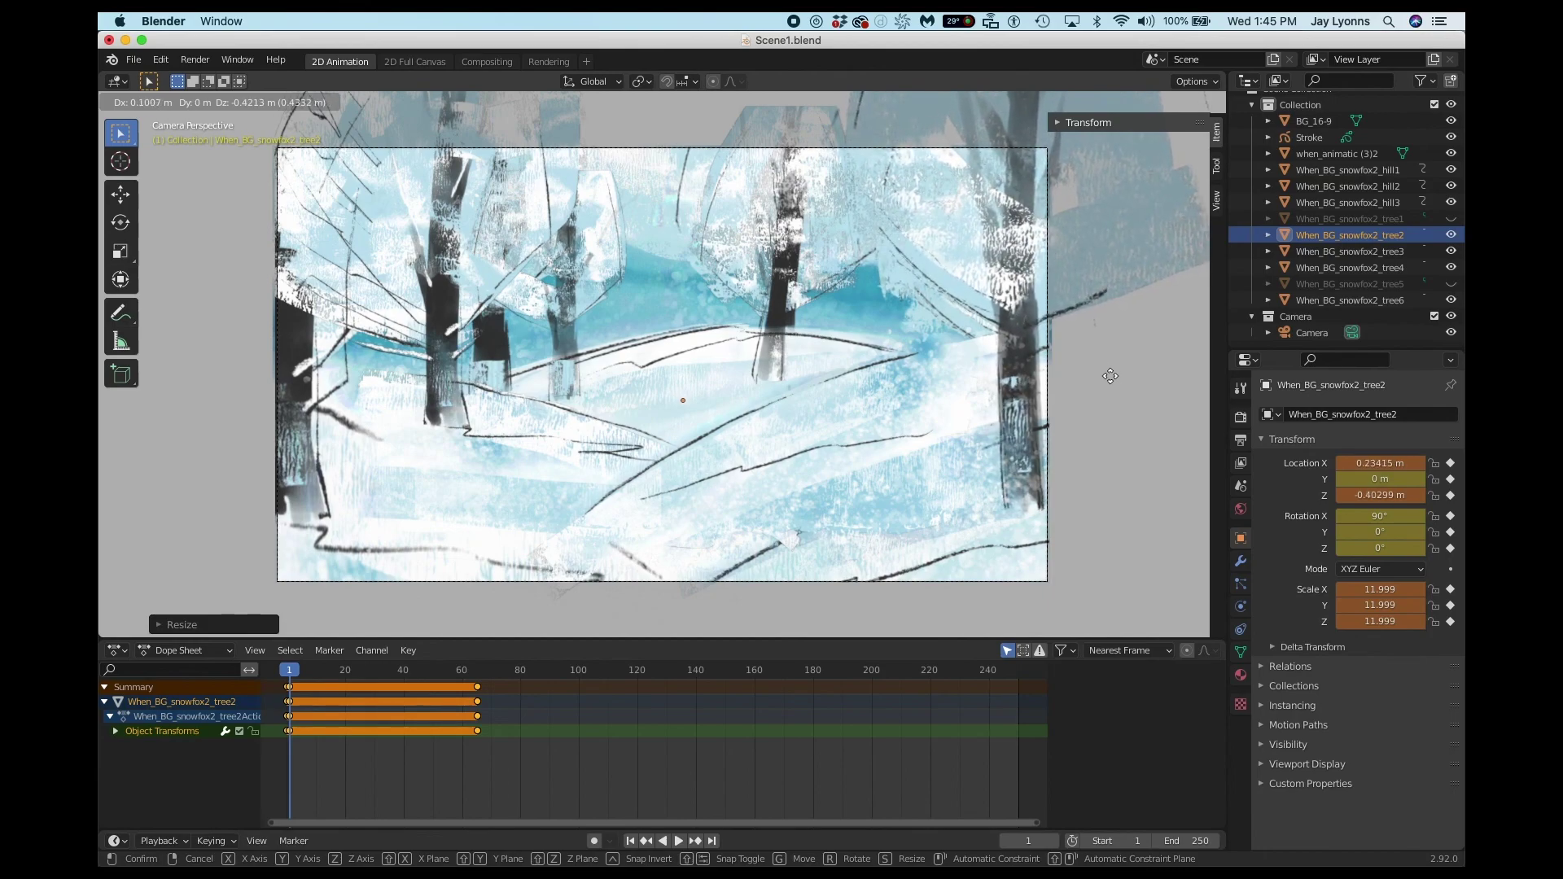
pyautogui.click(1099, 387)
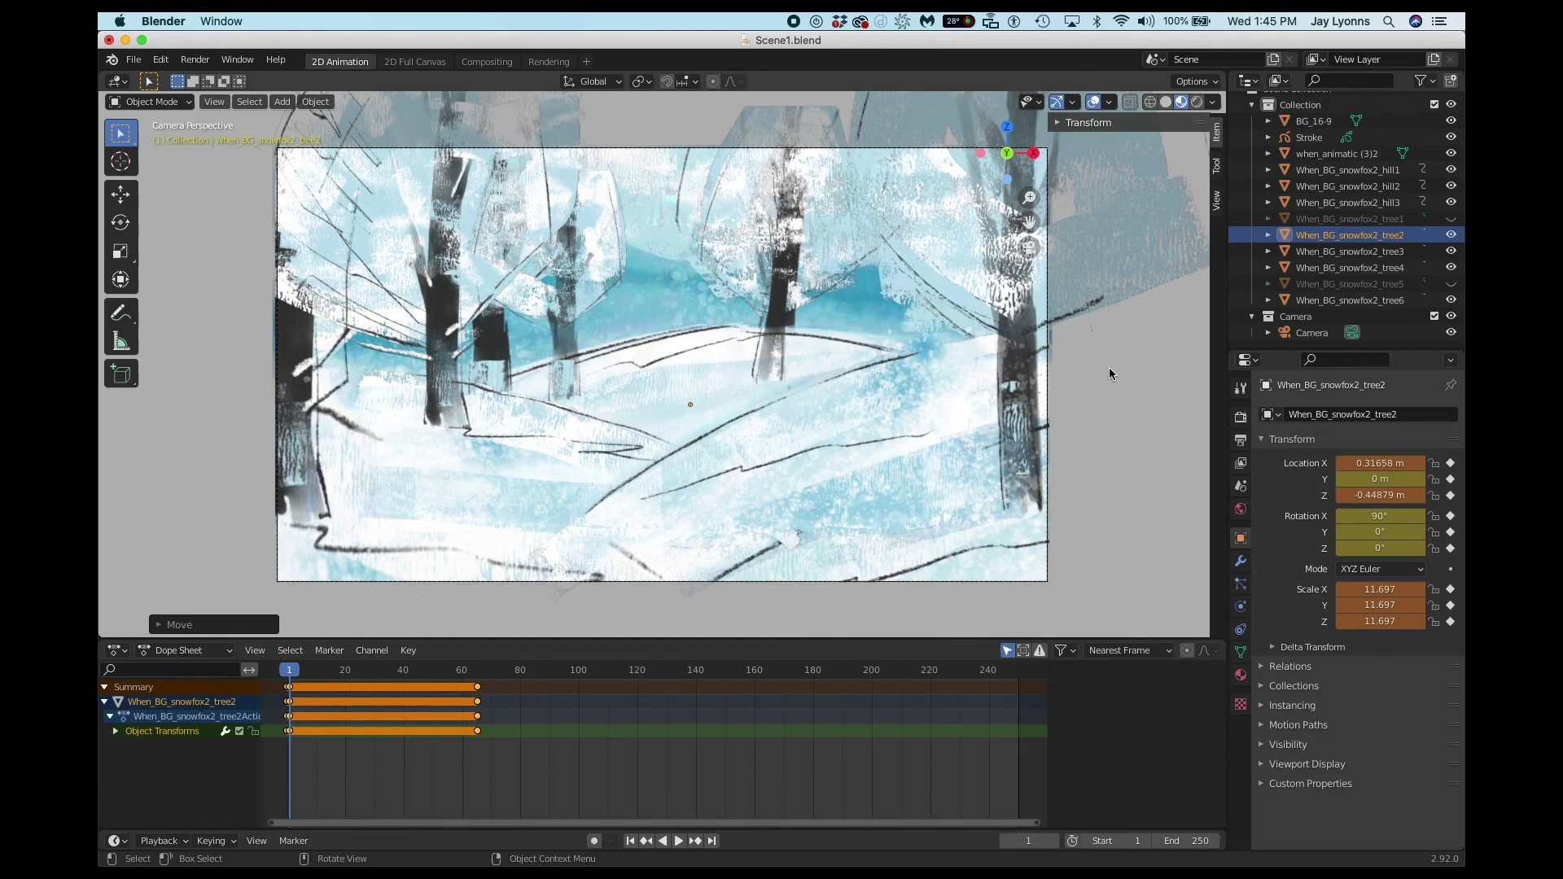
pyautogui.press('i')
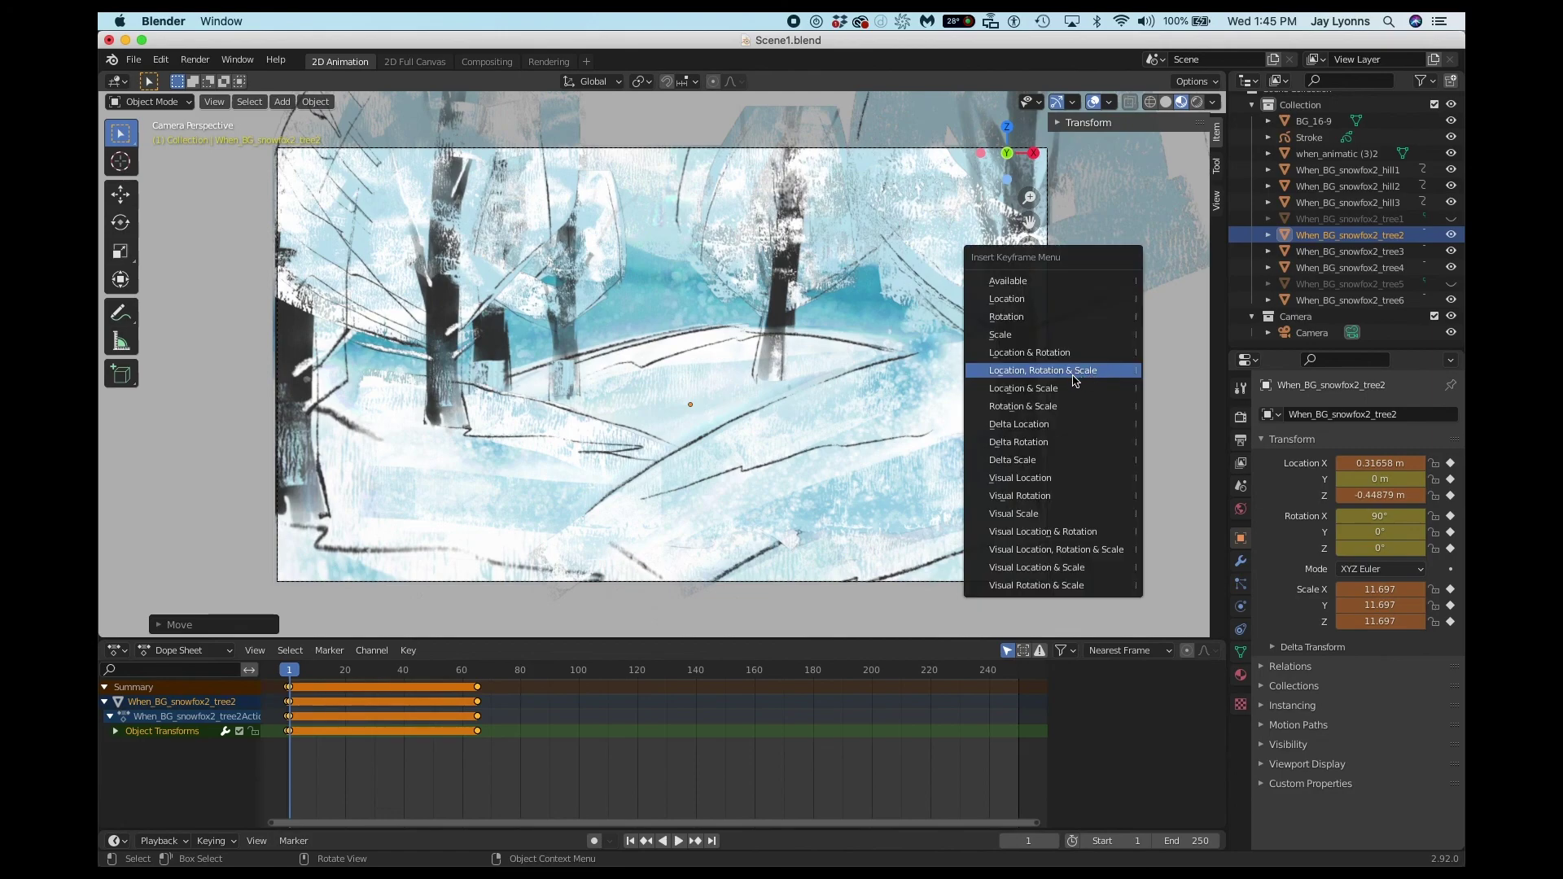
pyautogui.click(1074, 371)
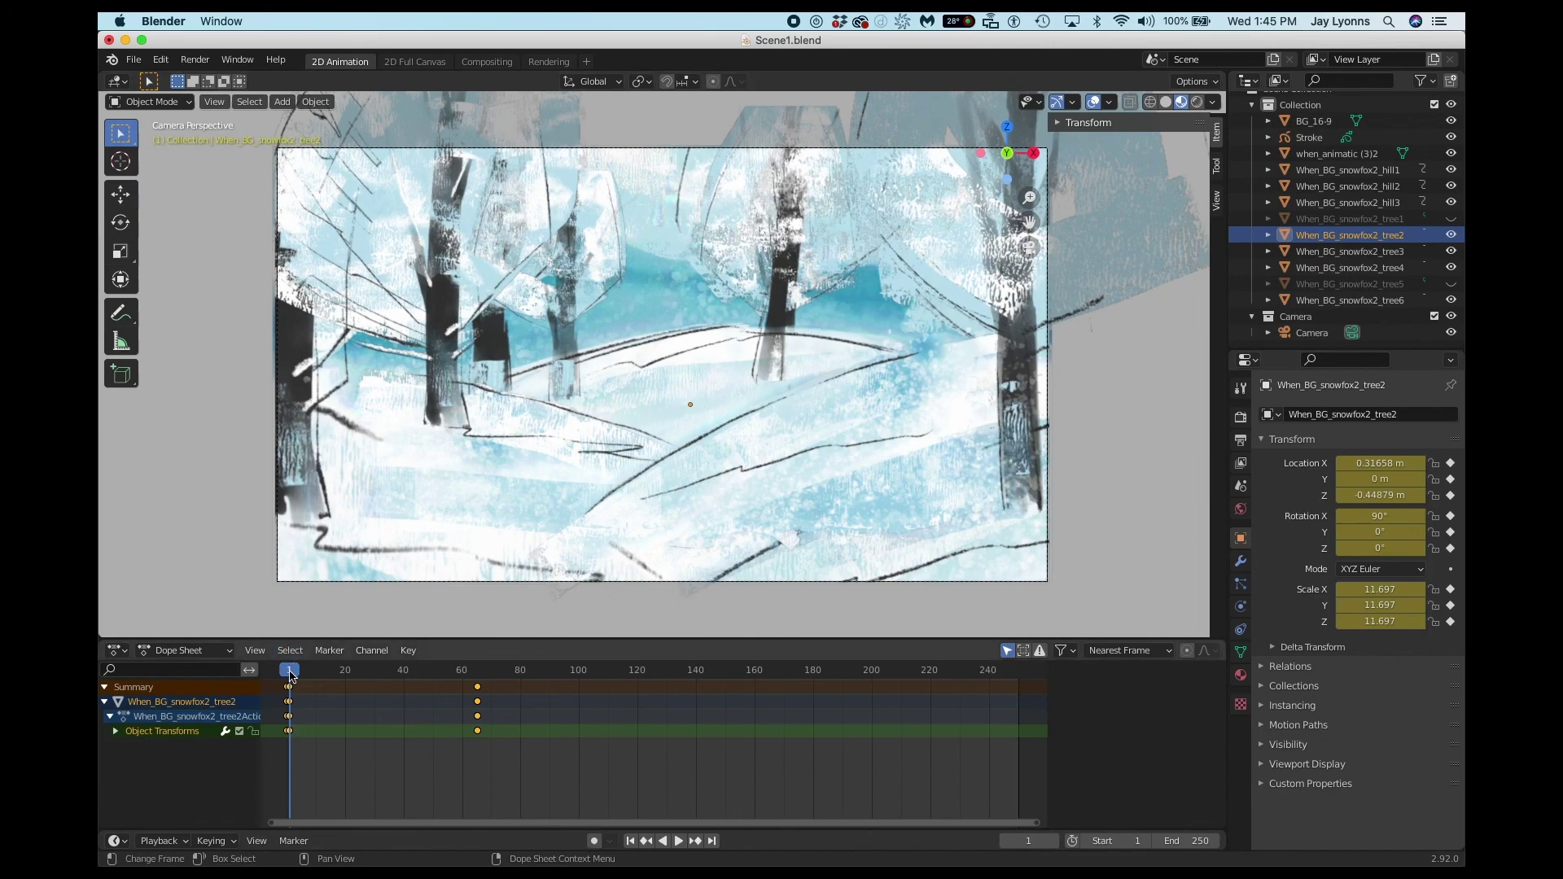
pyautogui.press('space')
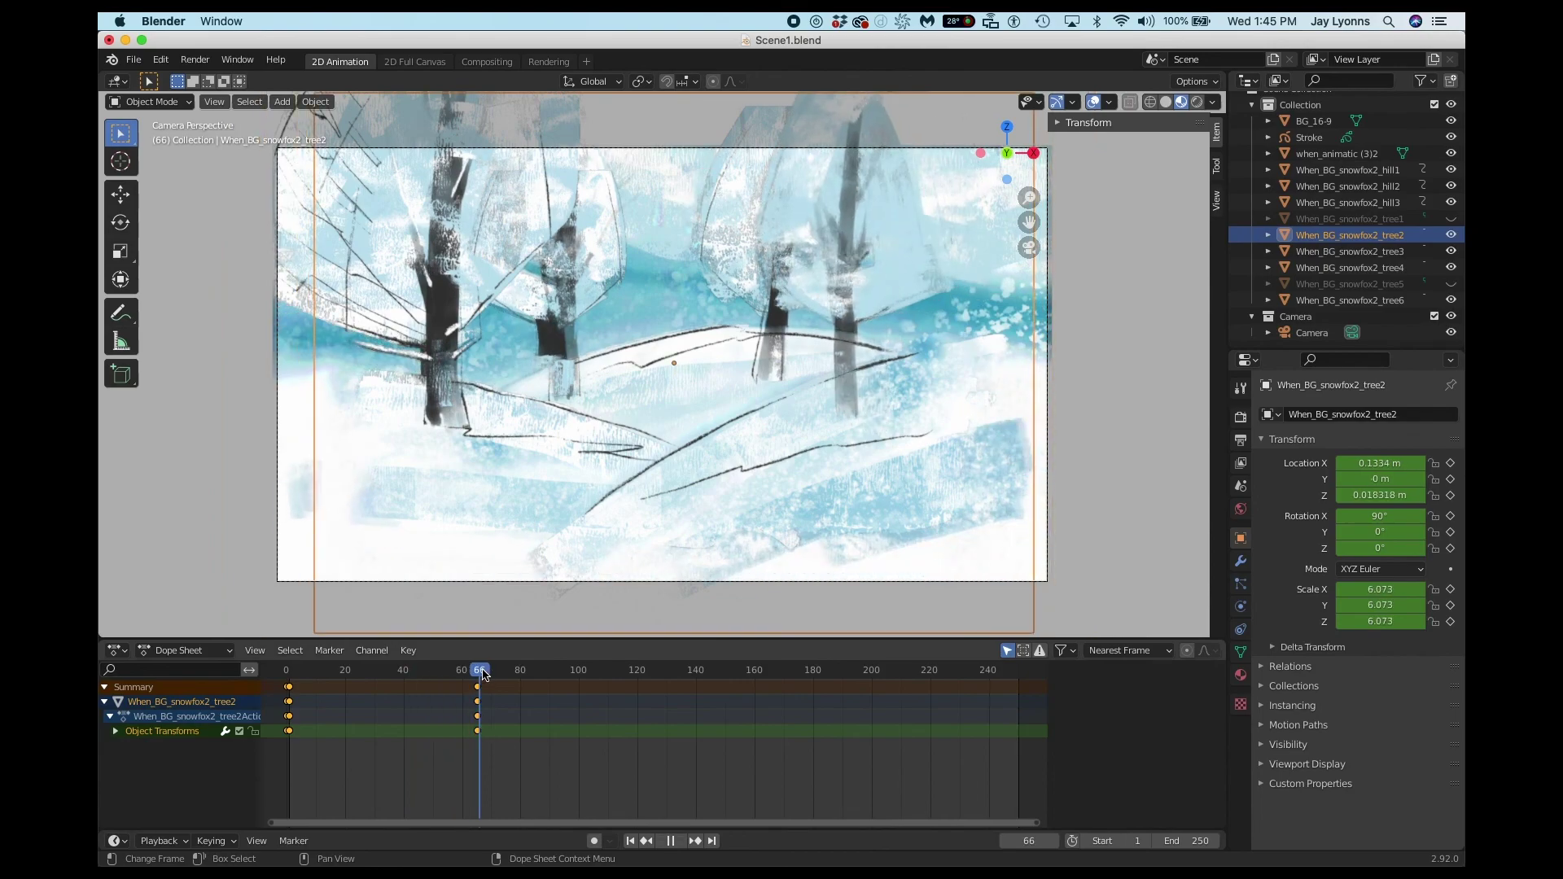
pyautogui.moveTo(472, 672); pyautogui.dragTo(293, 668)
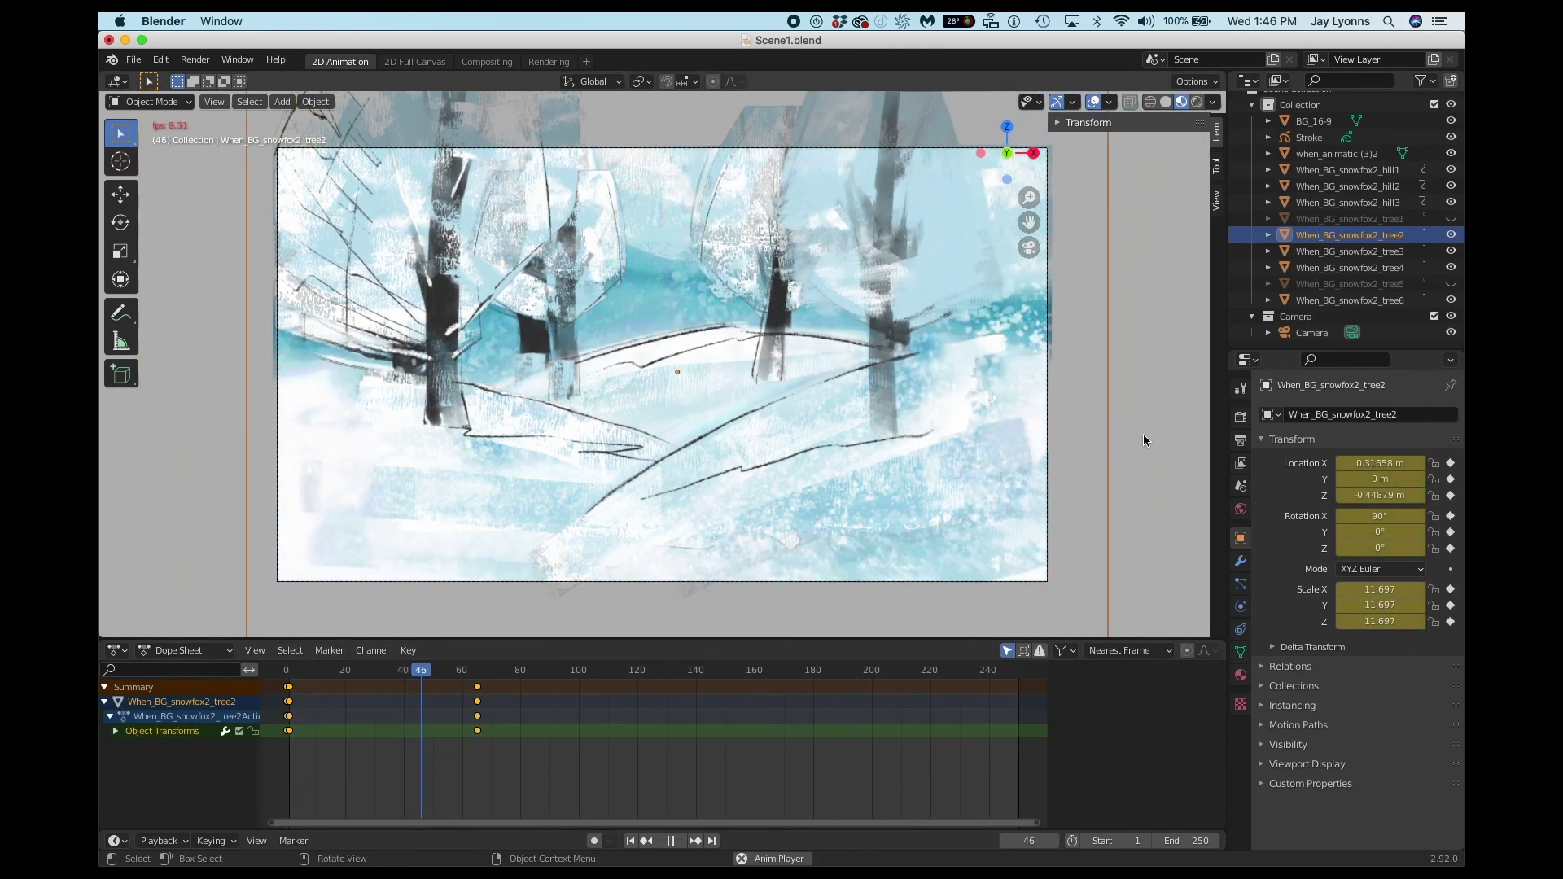
pyautogui.press('space')
pyautogui.press('space')
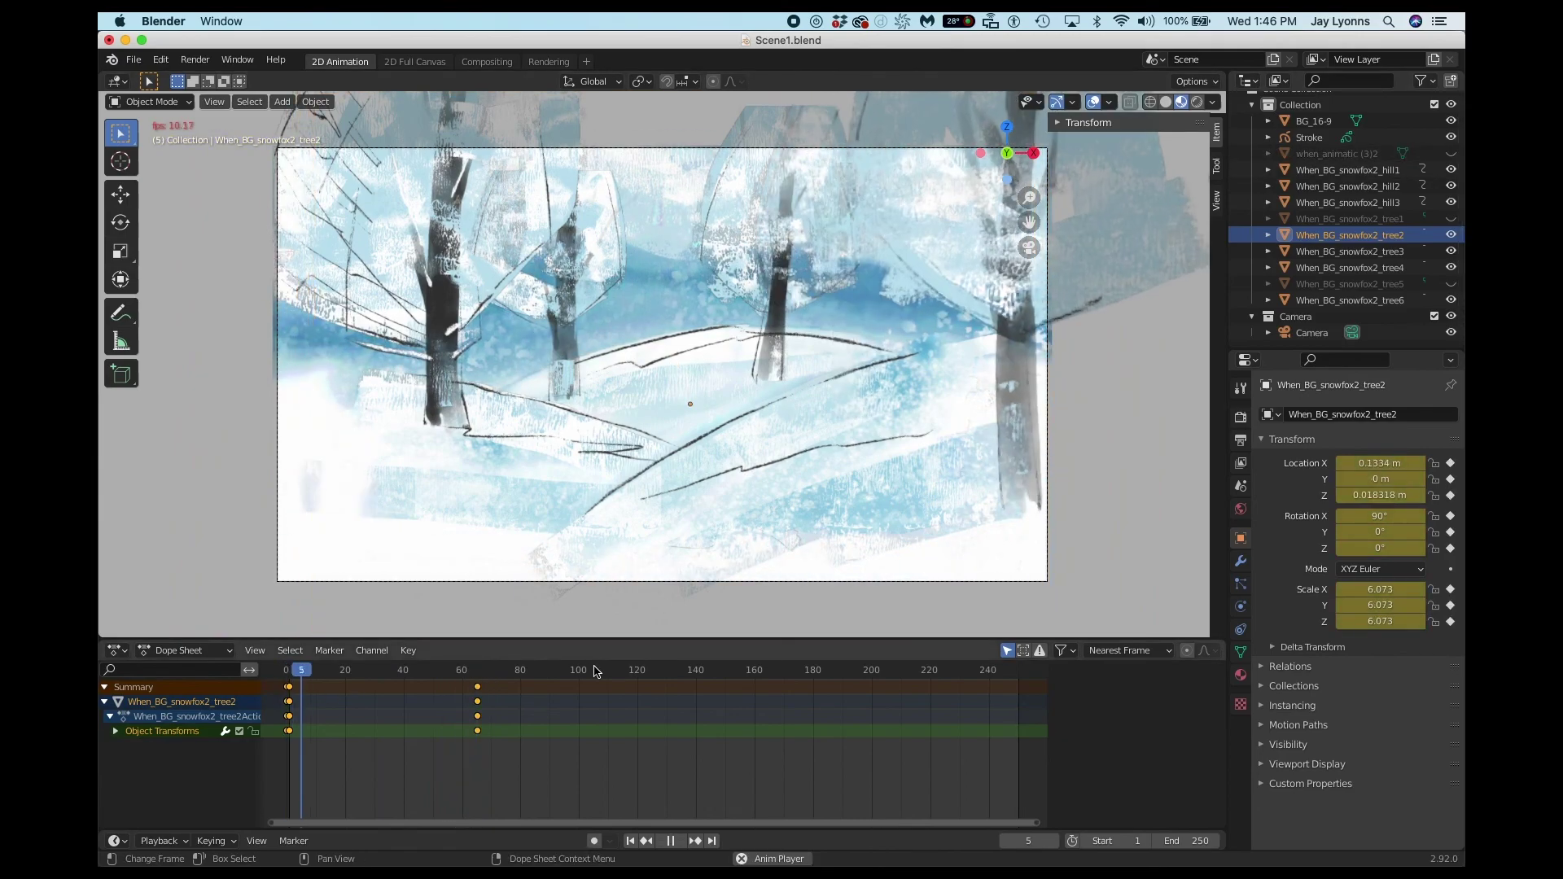
pyautogui.press('space')
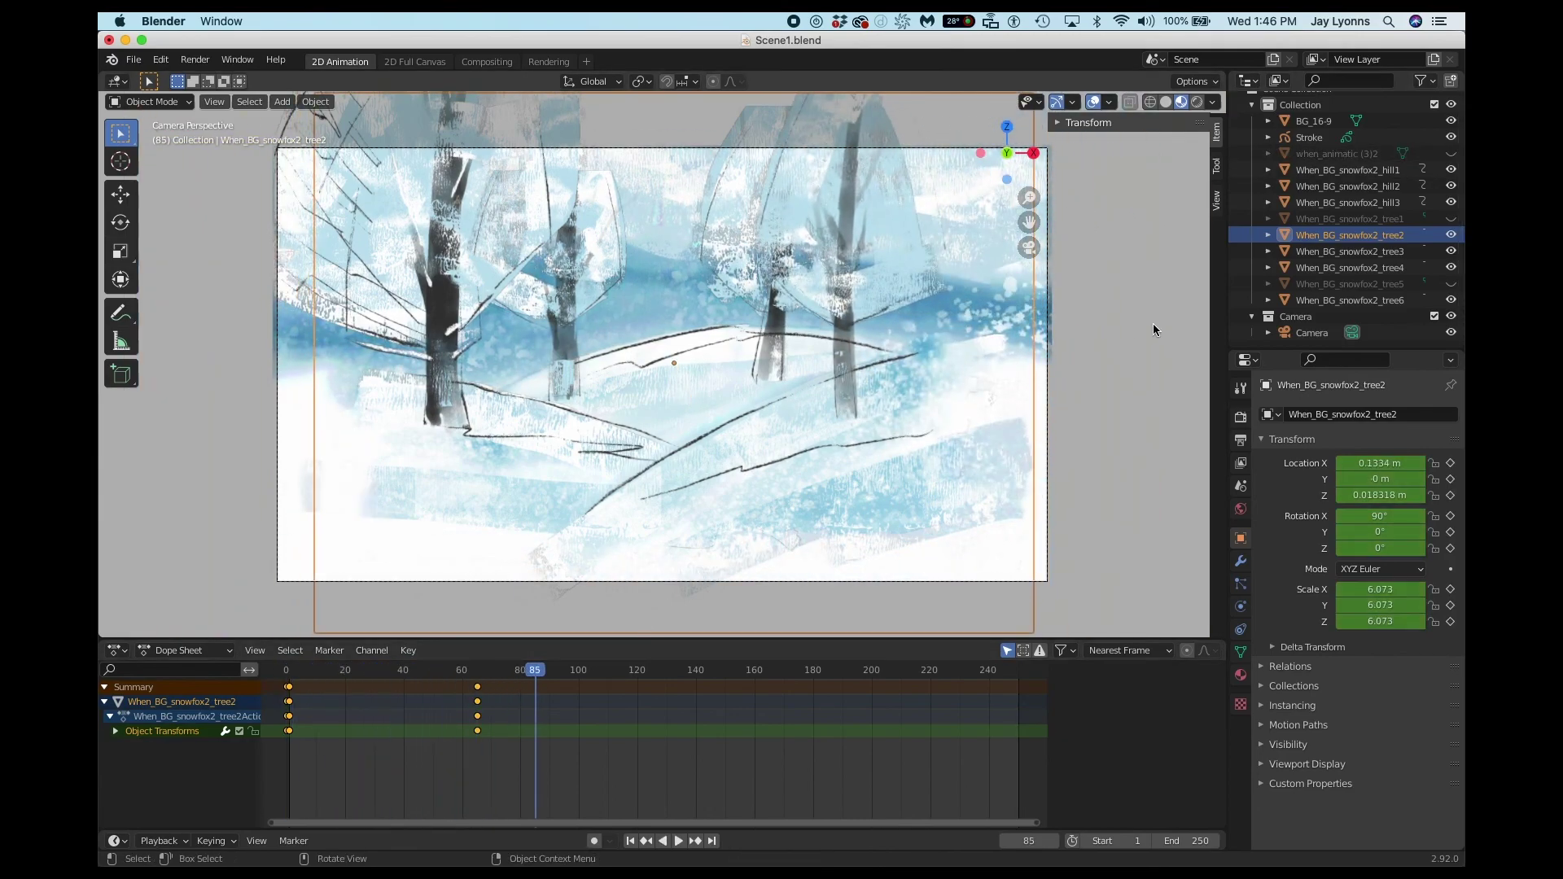
pyautogui.moveTo(478, 670); pyautogui.dragTo(313, 670)
pyautogui.press('space')
pyautogui.press('space')
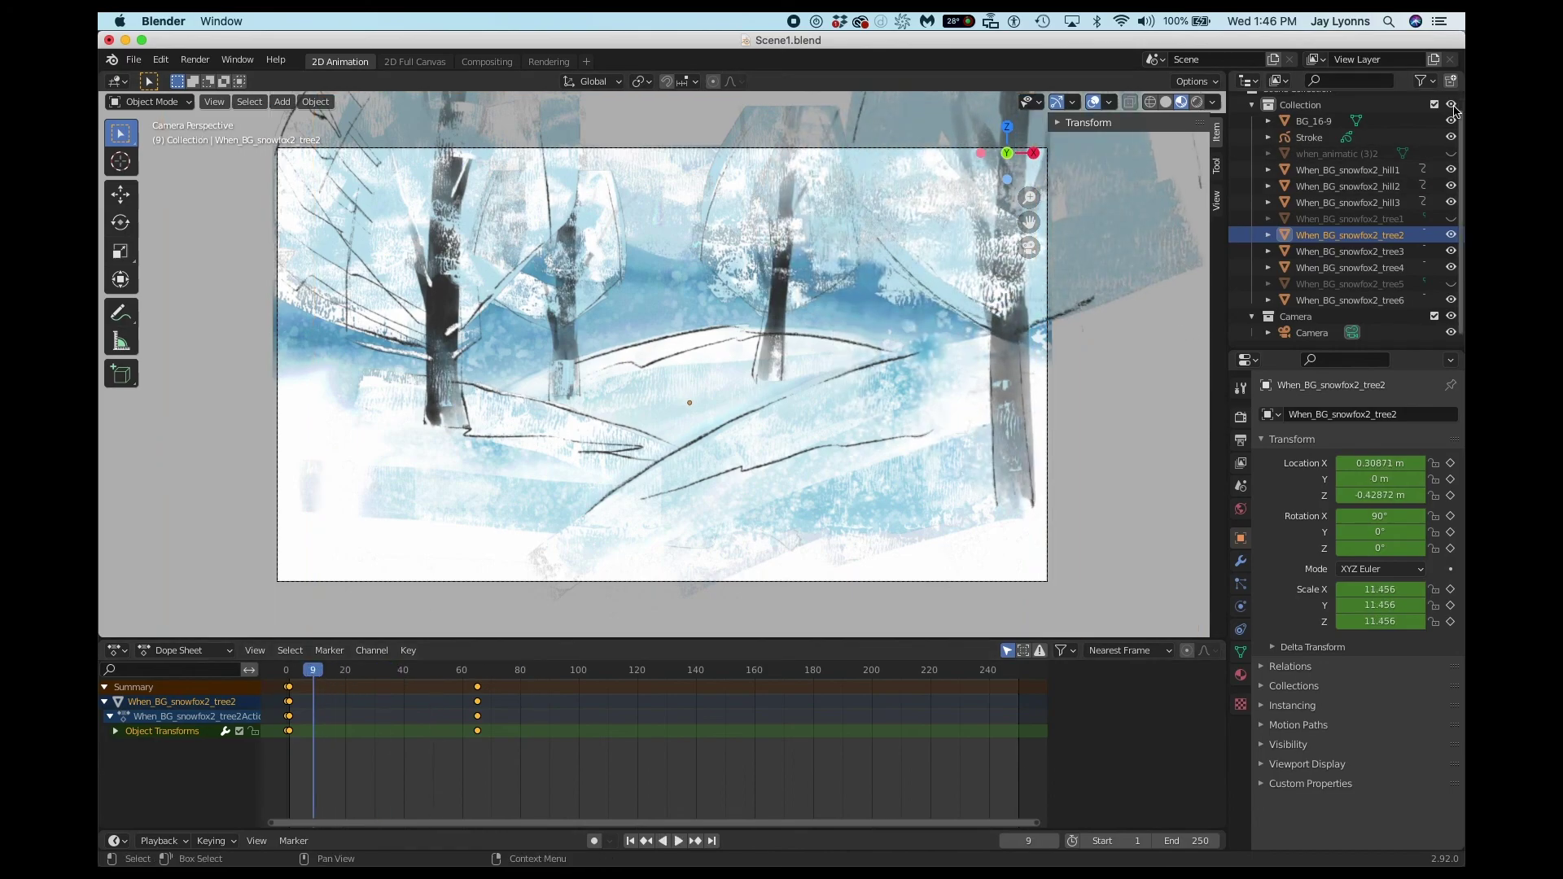